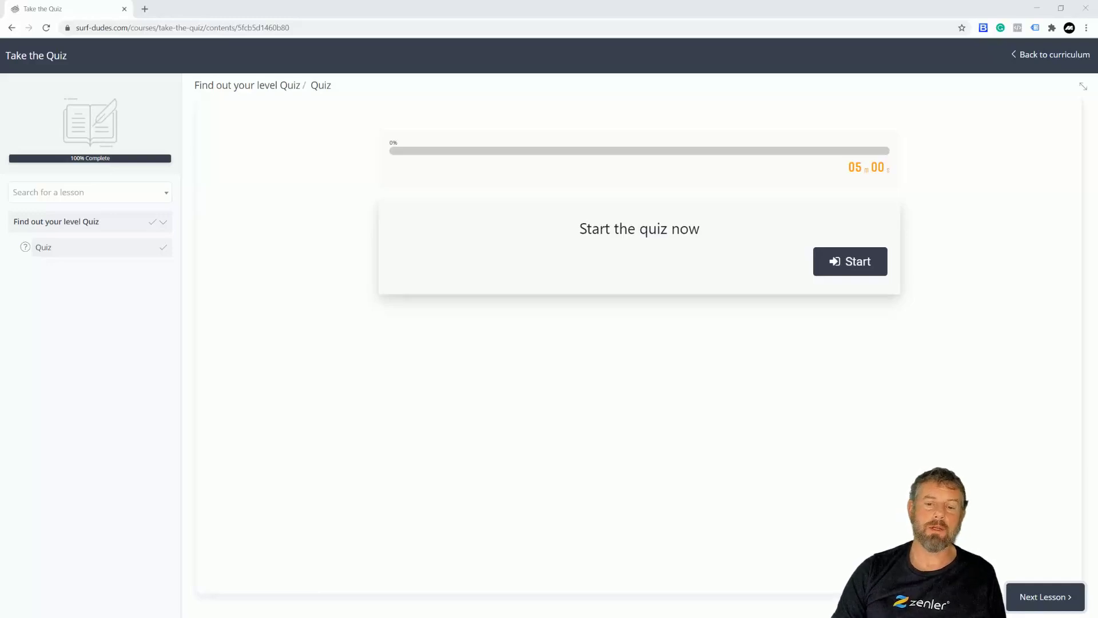
- Start the Find out your level quiz as a student
{"action": "left_click", "coordinate": [845, 260]}
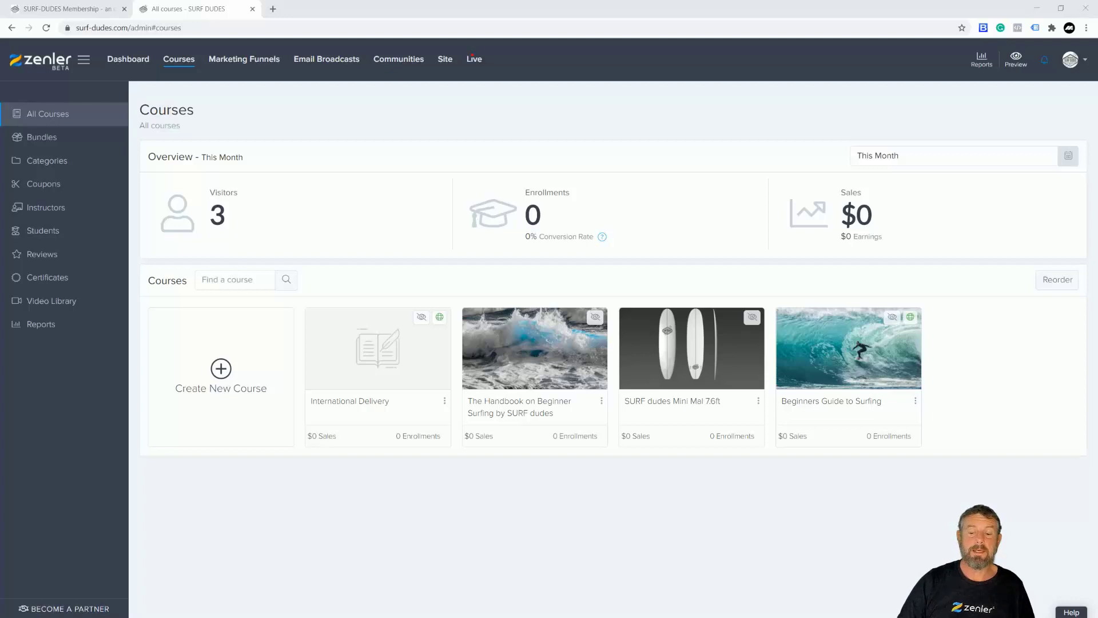
- Add a lesson named Quiz to the Additional Downloads section of the Beginners Guide to Surfing course and save it
{"action": "left_click", "coordinate": [832, 359]}
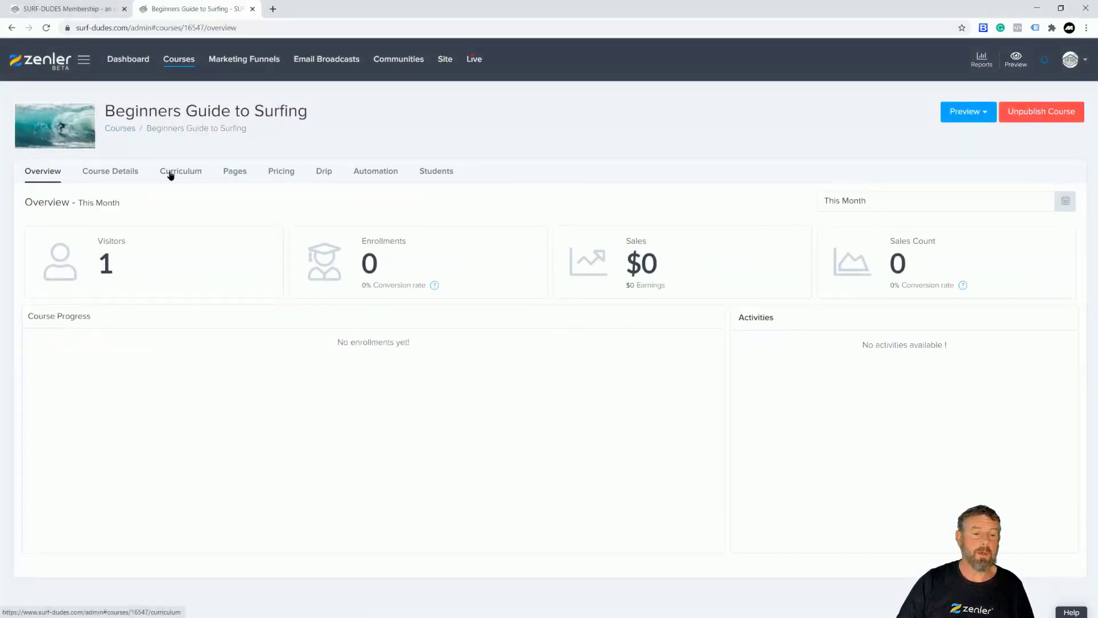
{"action": "left_click", "coordinate": [169, 172]}
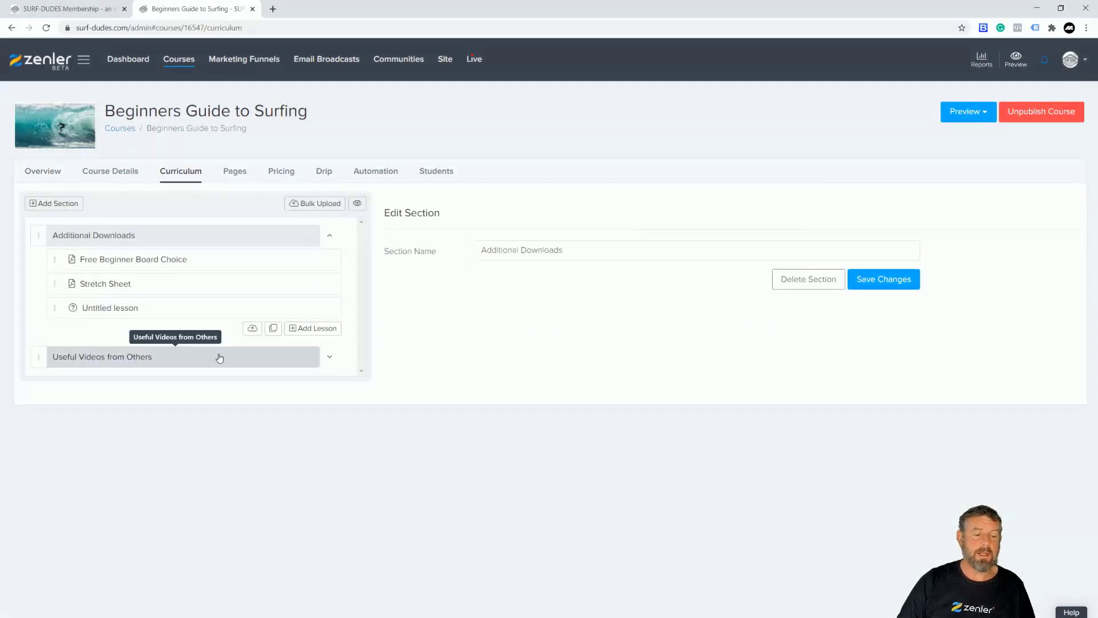
{"action": "left_click", "coordinate": [307, 329]}
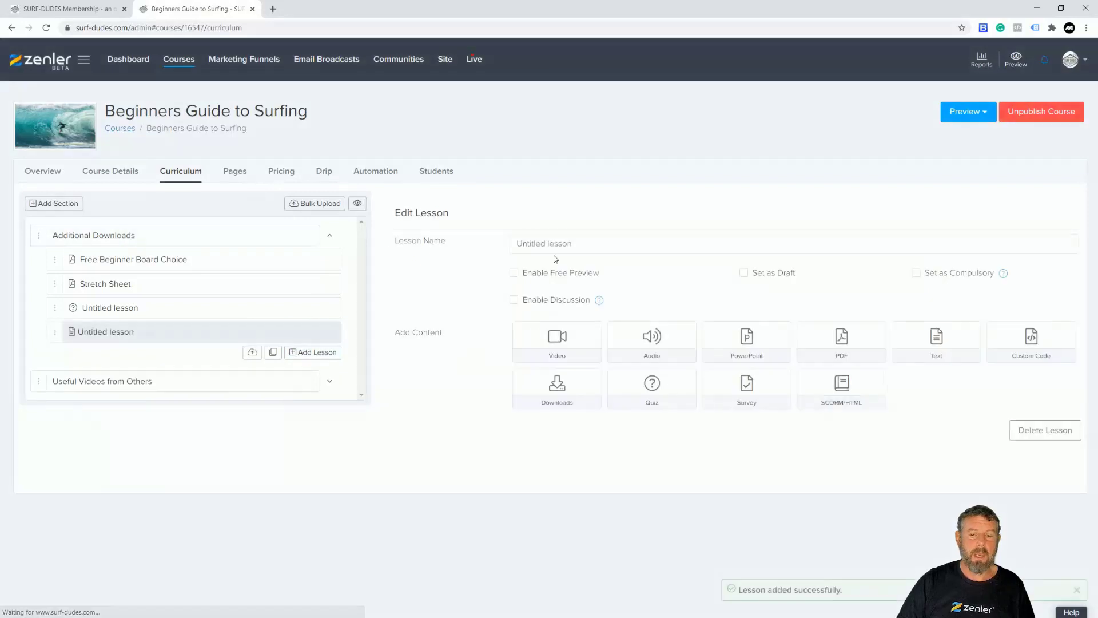
{"action": "type", "text": "Quiz"}
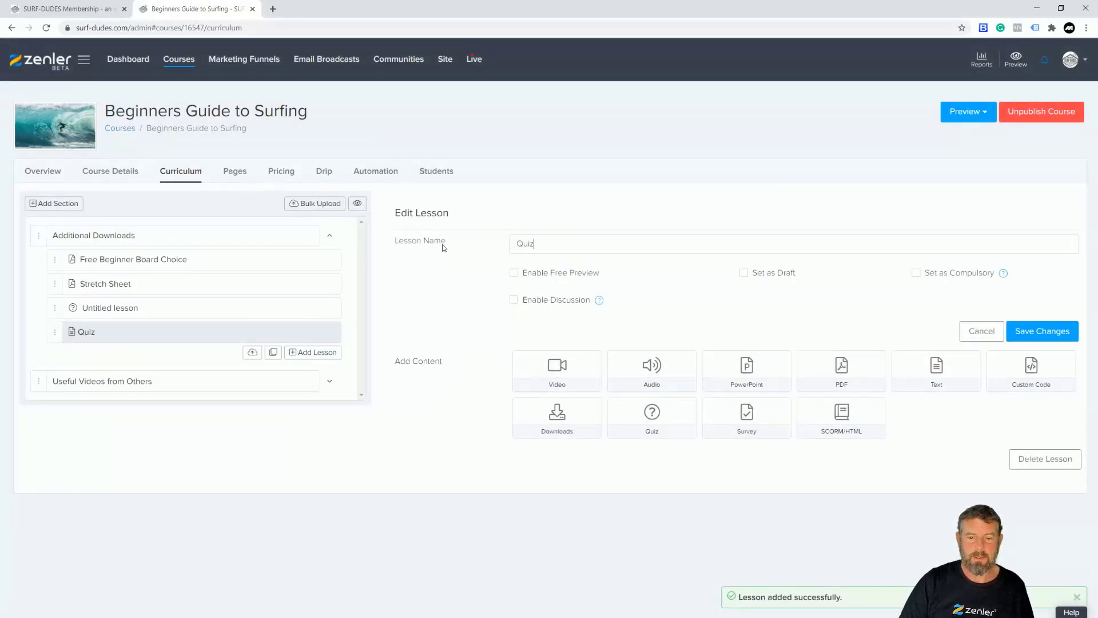
{"action": "left_click", "coordinate": [1016, 331]}
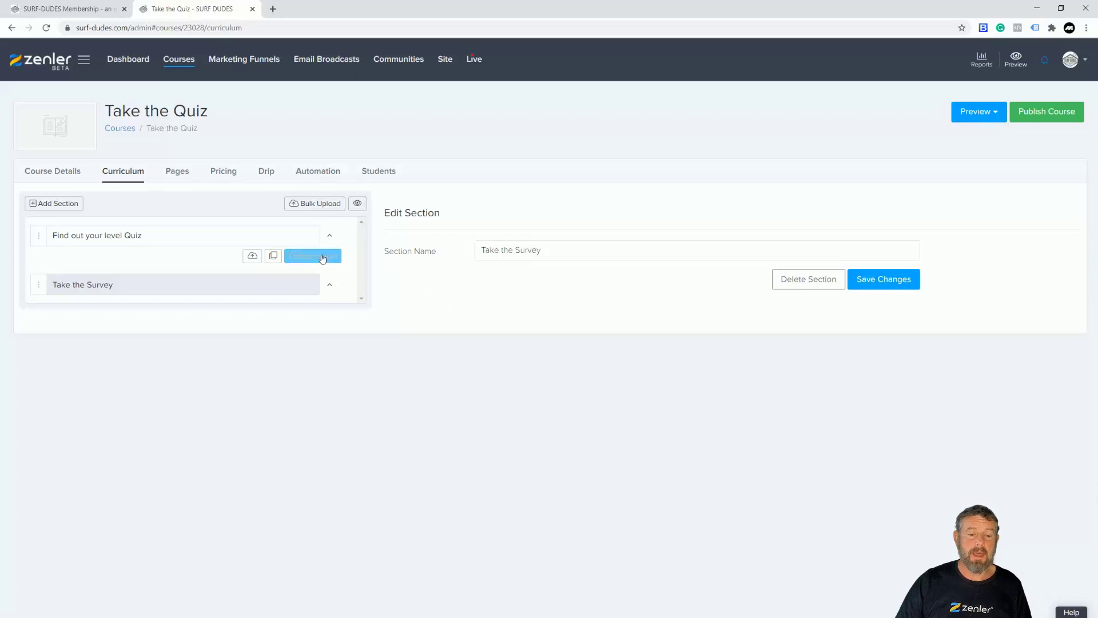
- In the Take the Quiz course, add a quiz lesson under Find out your level Quiz, entering the title "What level are you at surfing"
{"action": "left_click", "coordinate": [301, 259]}
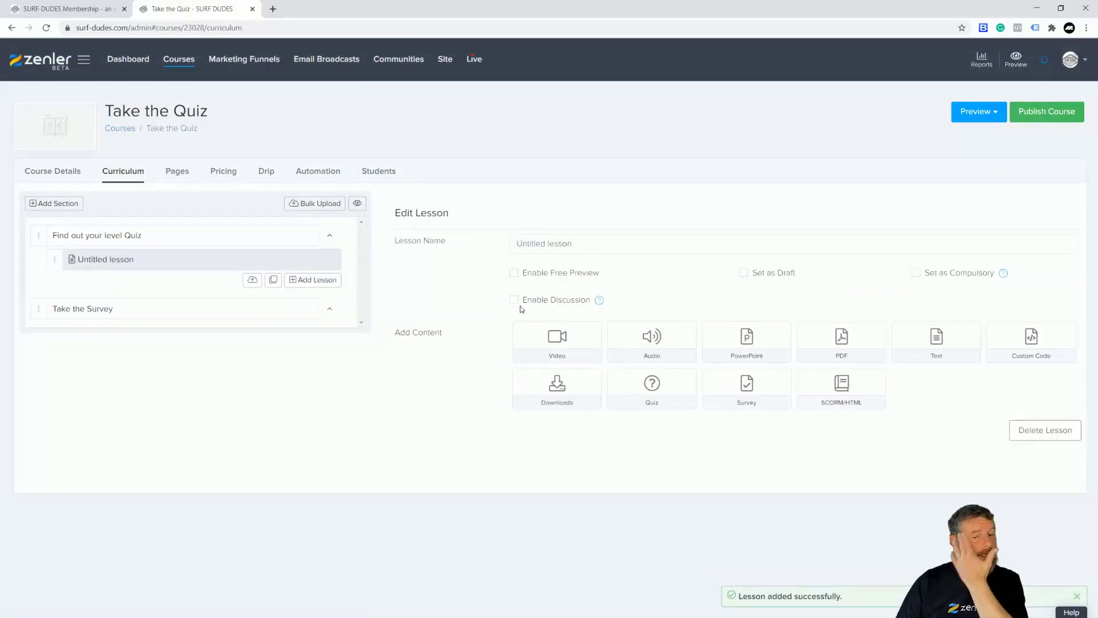
{"action": "left_click", "coordinate": [657, 390]}
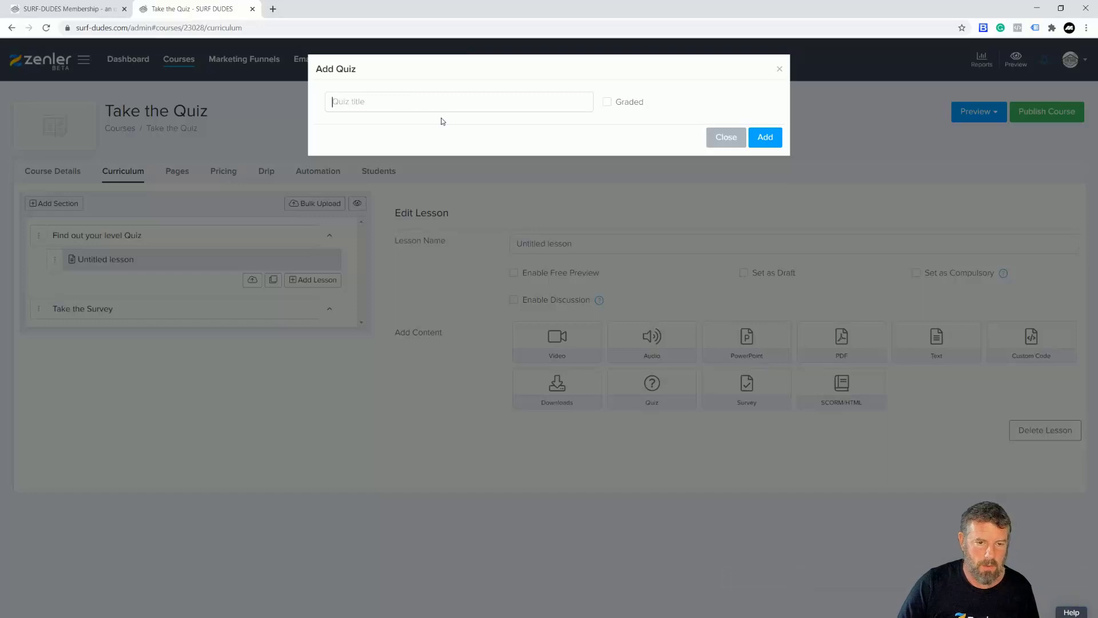
{"action": "type", "text": "Wa"}
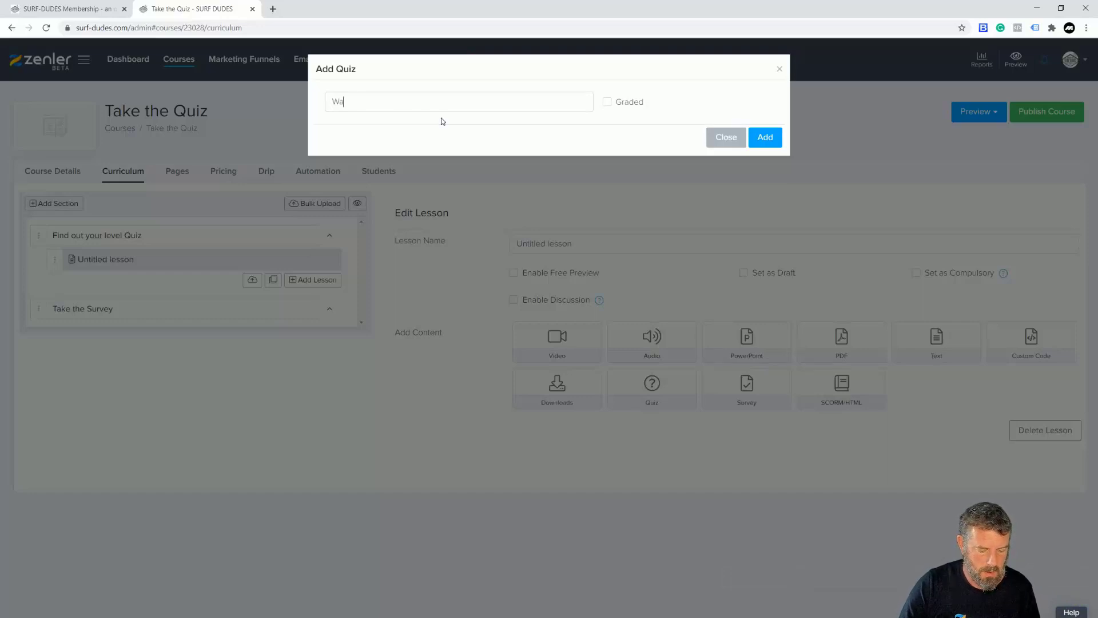
{"action": "type", "text": "ht level are you"}
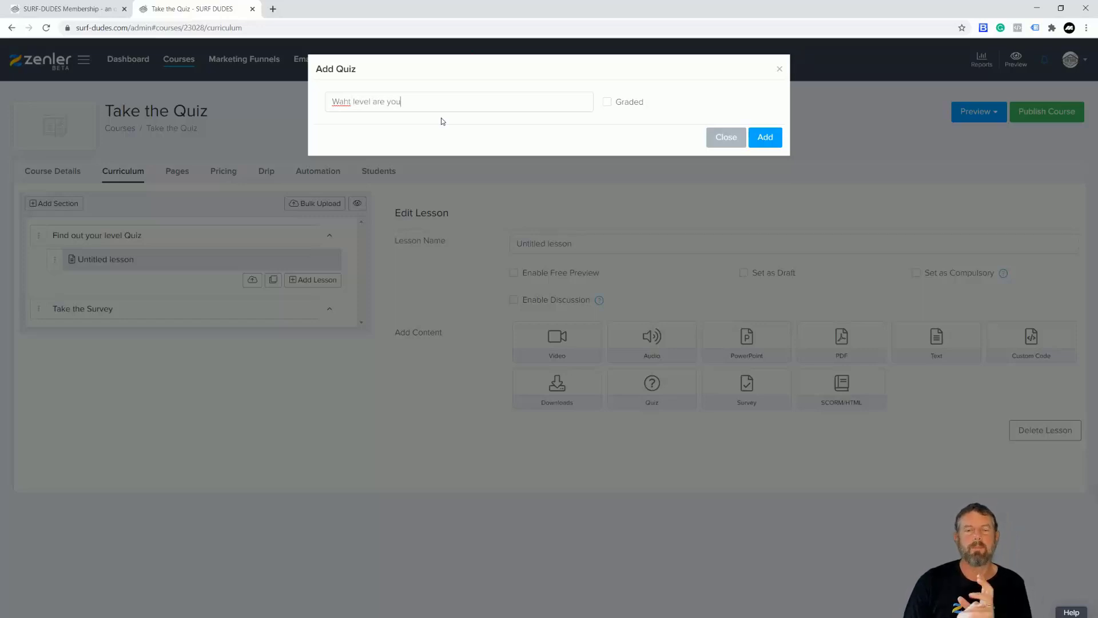
{"action": "left_click_drag", "start_coordinate": [414, 100], "coordinate": [338, 102]}
{"action": "left_click", "coordinate": [348, 103]}
{"action": "type", "text": "hat"}
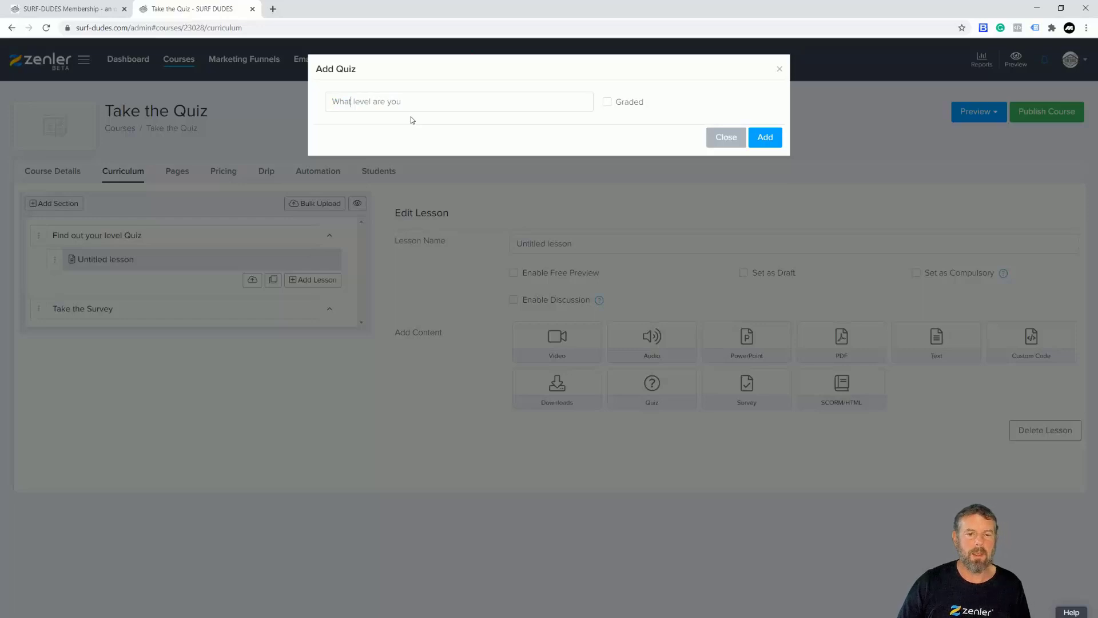
{"action": "left_click", "coordinate": [438, 114]}
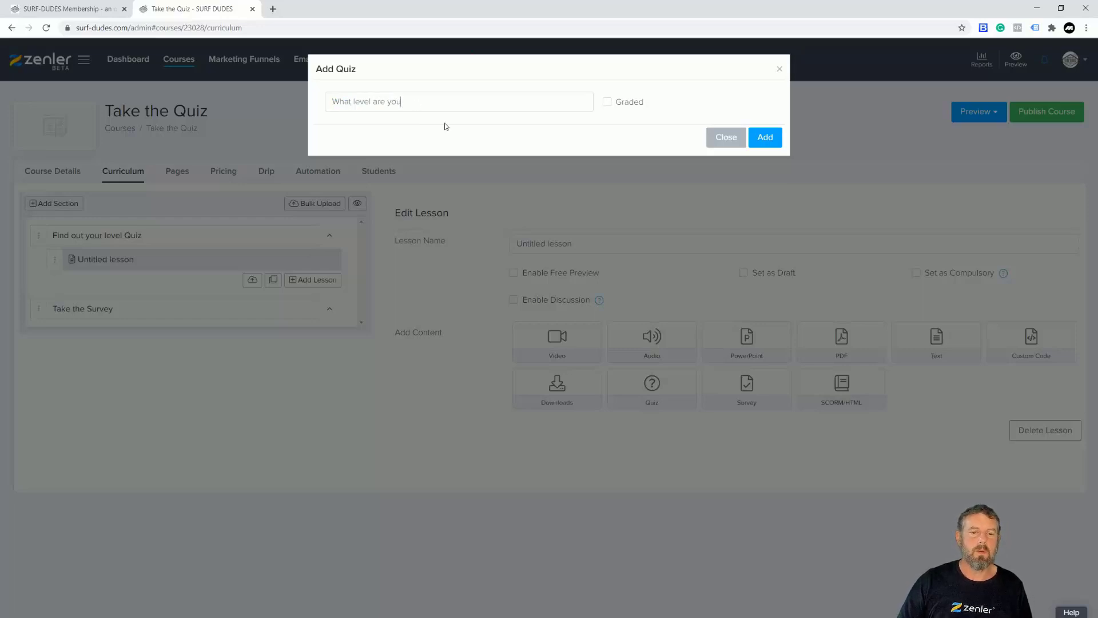
{"action": "type", "text": "at surfing"}
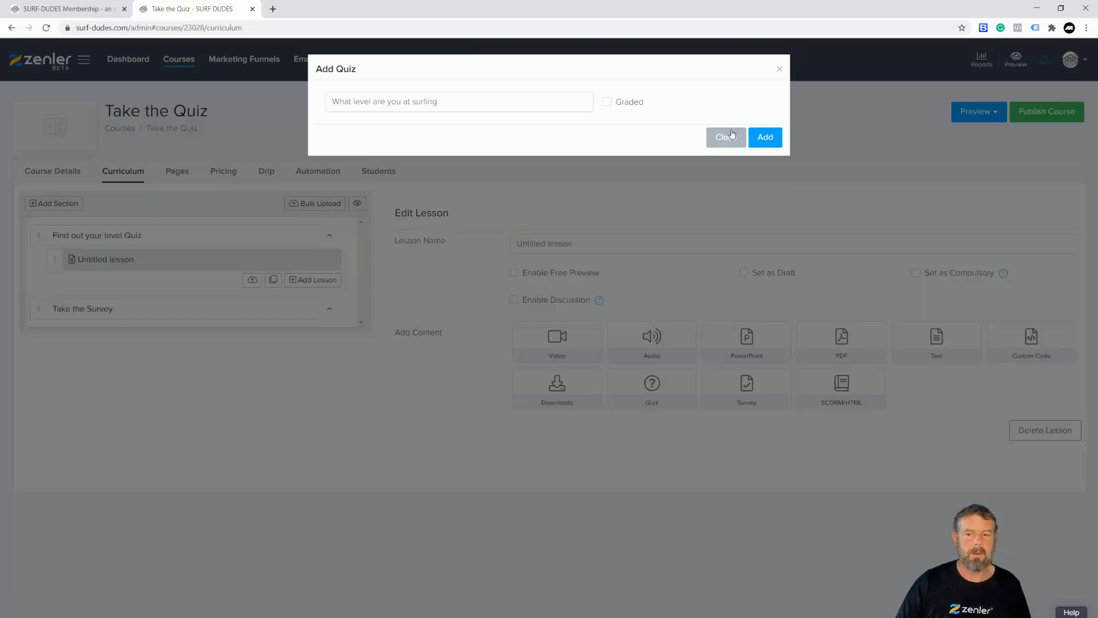
- Try grading the quiz at 50% with passing required before continuing, and turn both options off again
{"action": "left_click", "coordinate": [607, 102]}
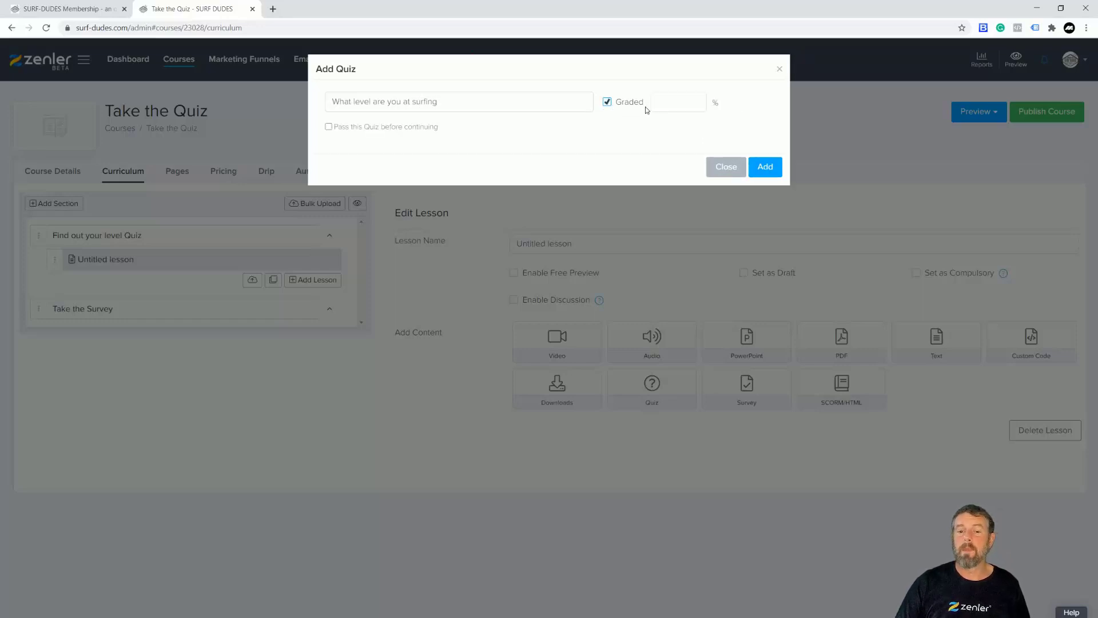
{"action": "left_click", "coordinate": [662, 100]}
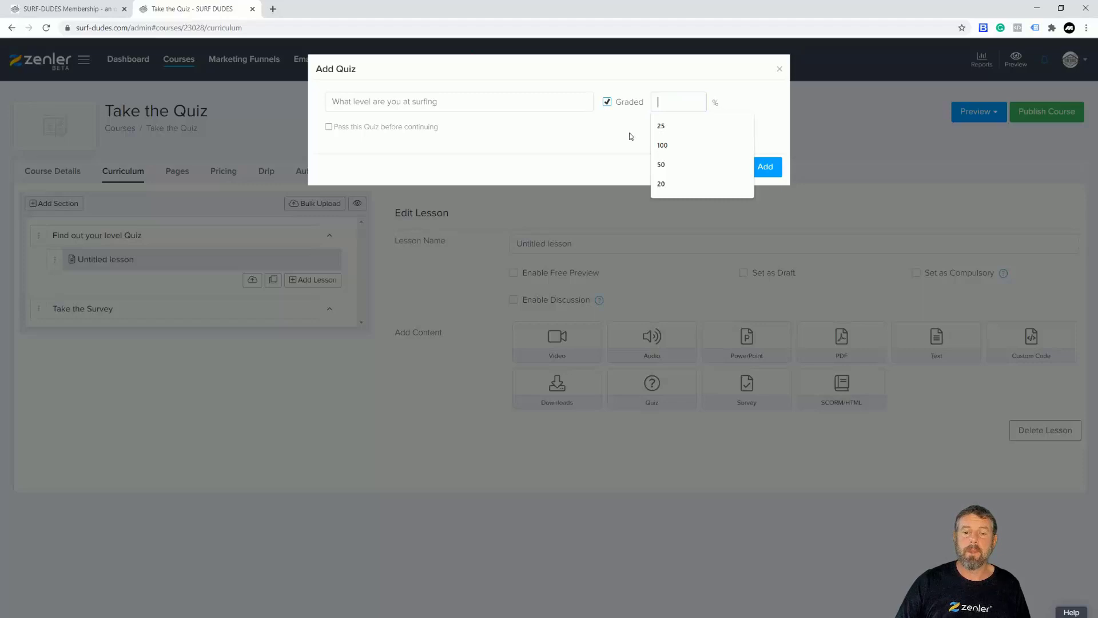
{"action": "left_click", "coordinate": [607, 103]}
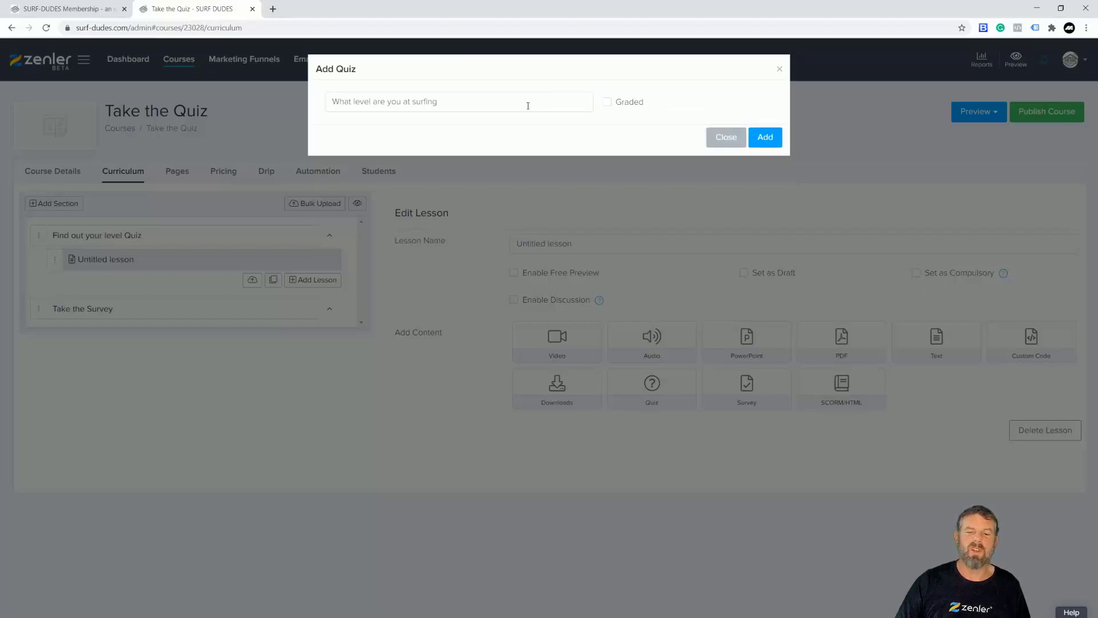
{"action": "left_click", "coordinate": [607, 103]}
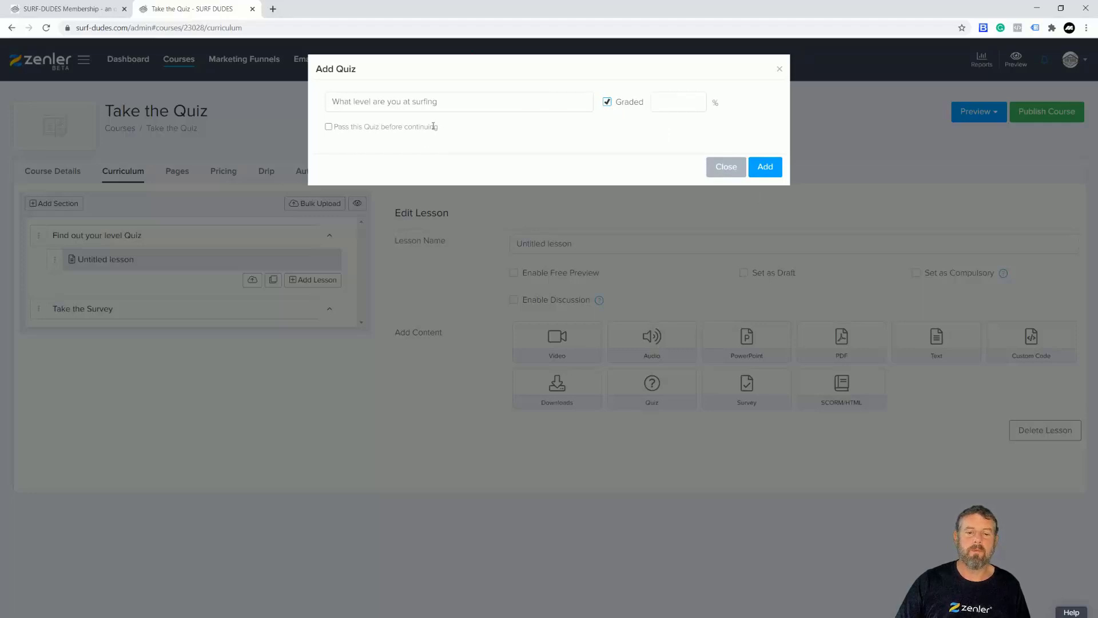
{"action": "left_click", "coordinate": [665, 106]}
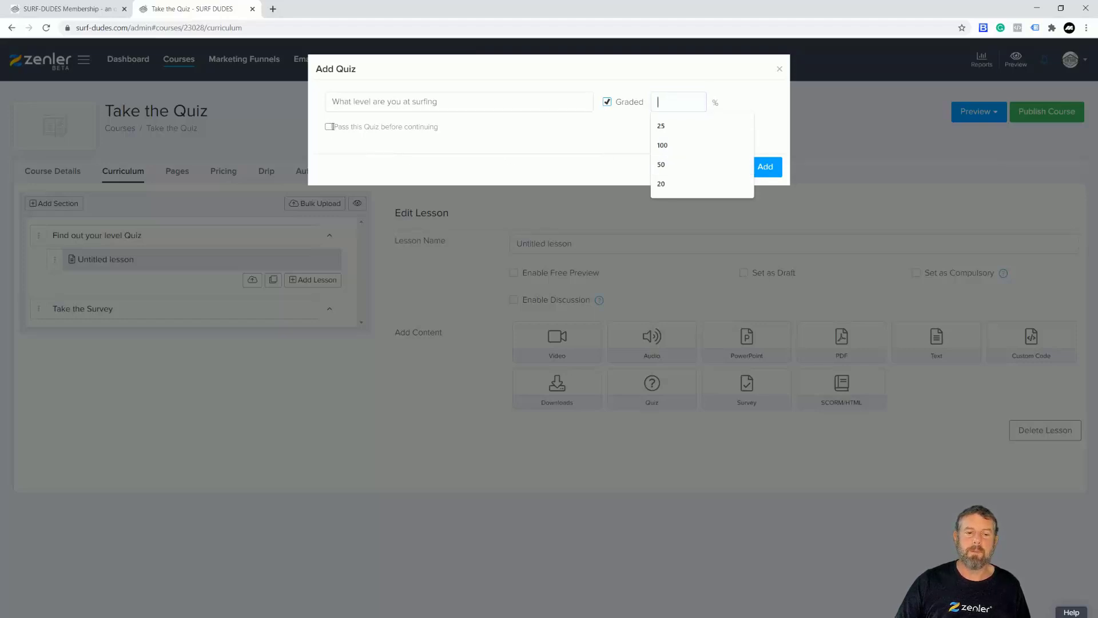
{"action": "left_click", "coordinate": [509, 144]}
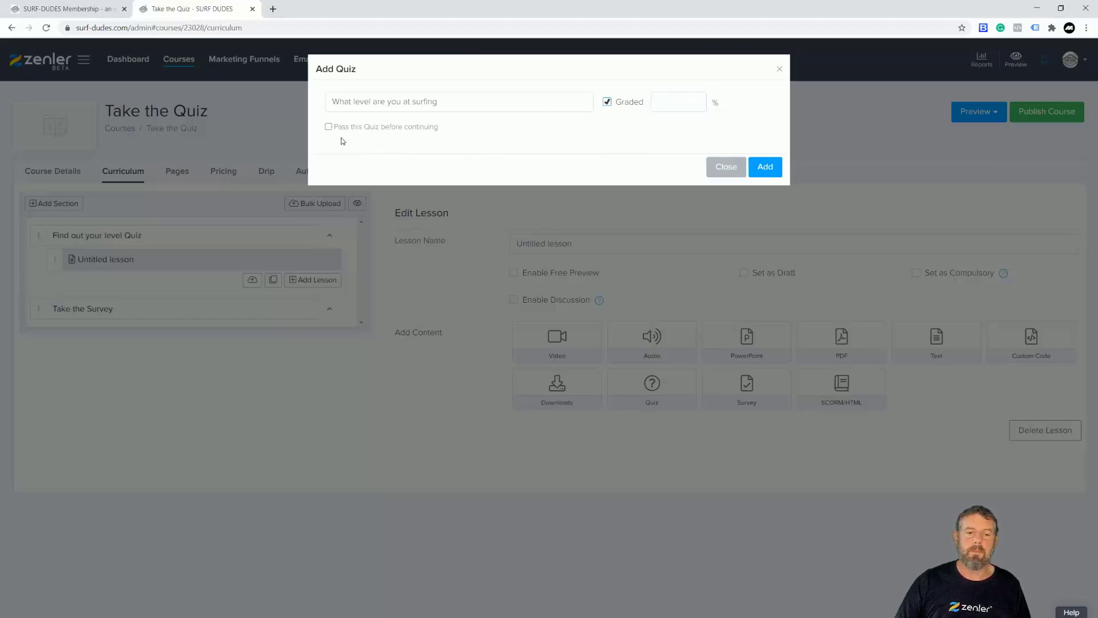
{"action": "left_click", "coordinate": [662, 110]}
{"action": "left_click", "coordinate": [666, 164]}
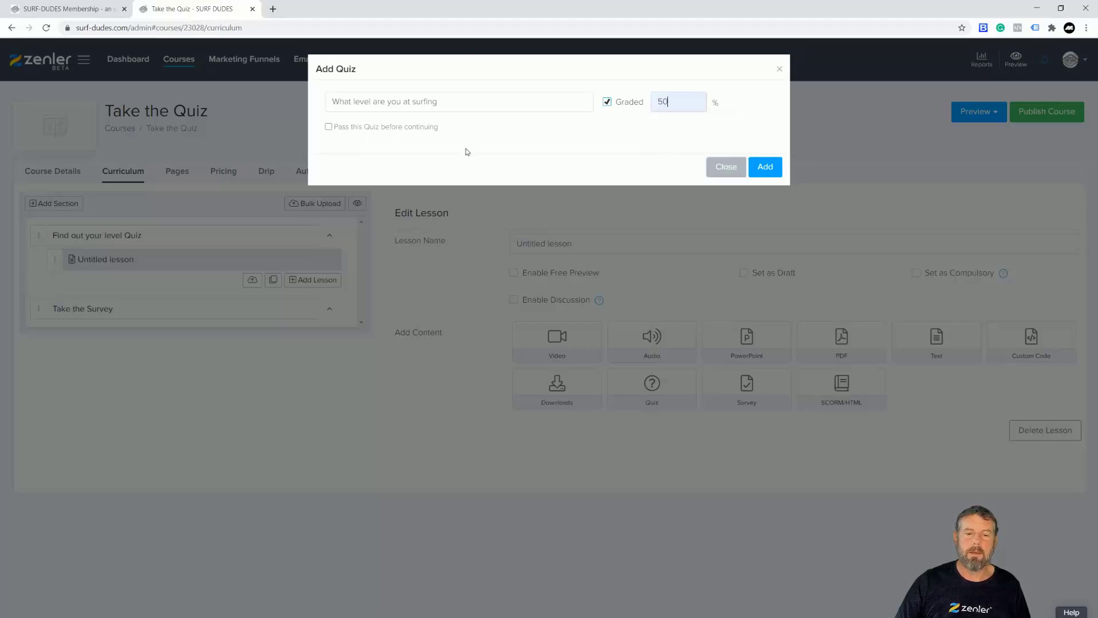
{"action": "left_click", "coordinate": [329, 127]}
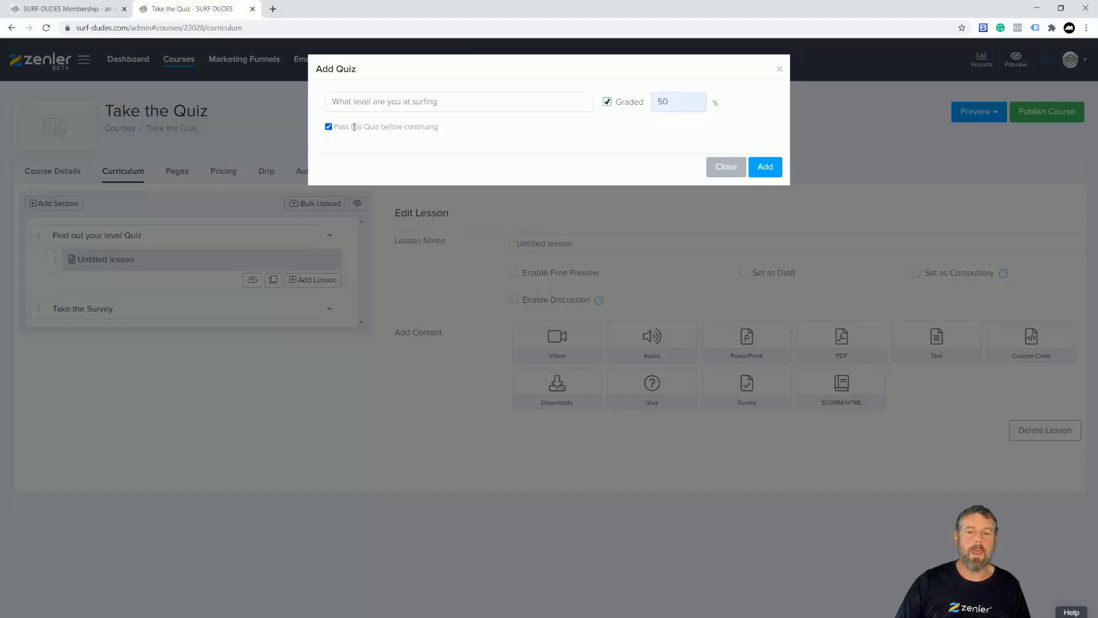
{"action": "left_click_drag", "start_coordinate": [677, 102], "coordinate": [645, 107]}
{"action": "left_click", "coordinate": [329, 127]}
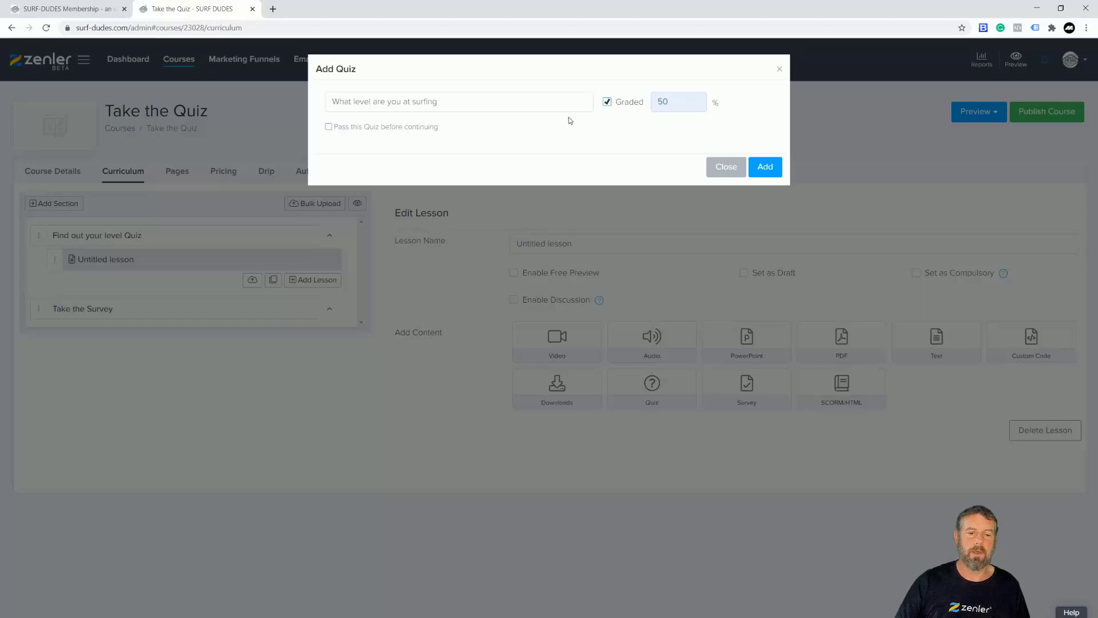
{"action": "left_click", "coordinate": [607, 103]}
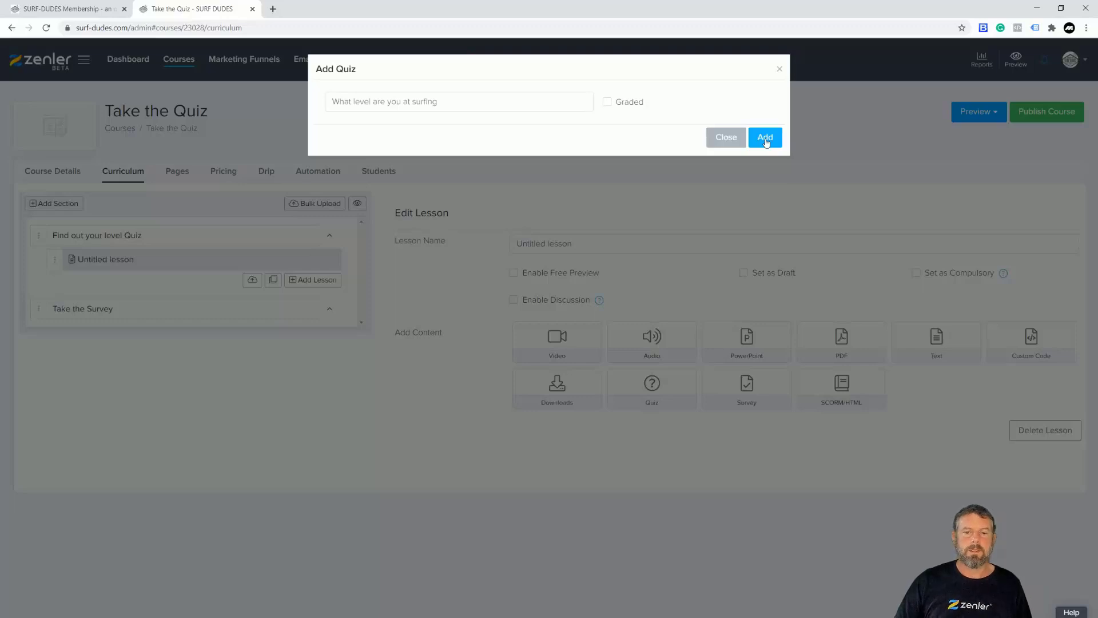
- Complete the quiz title with a question mark and add the ungraded quiz to the lesson
{"action": "left_click", "coordinate": [536, 105]}
{"action": "type", "text": "?"}
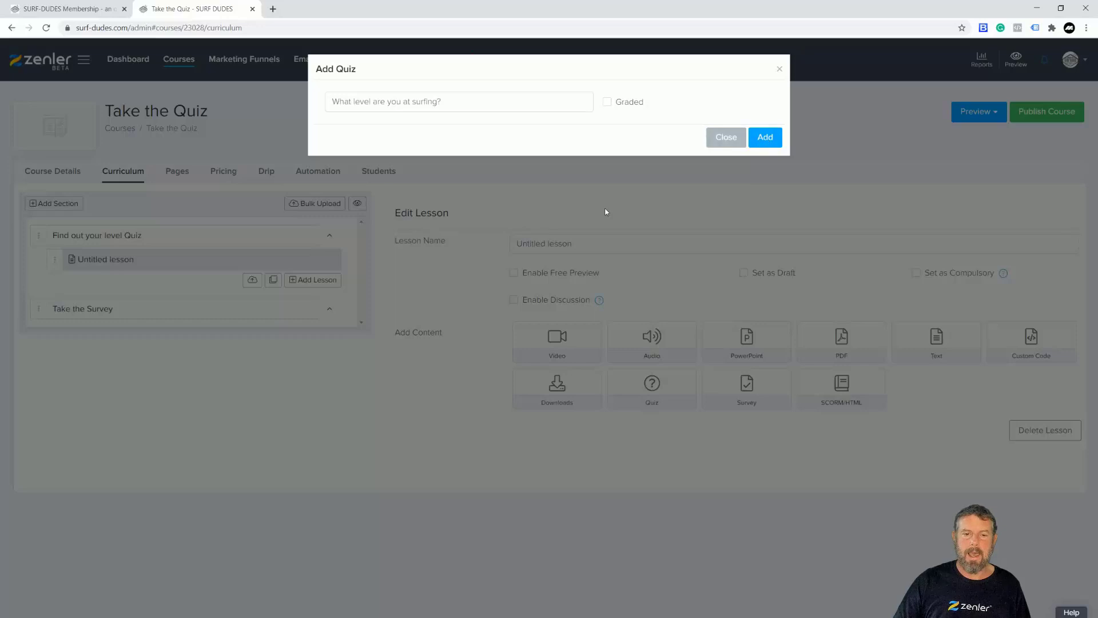
{"action": "key", "text": "Return"}
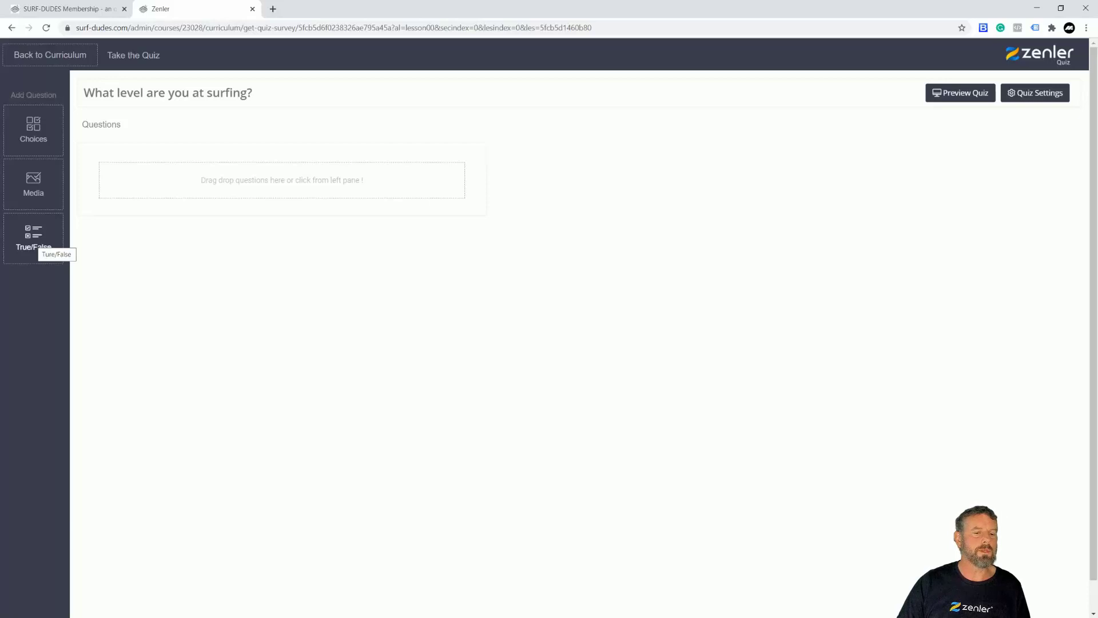
- Add a Choices question to the quiz with the text "Are you able to get up in white water?"
{"action": "left_click_drag", "start_coordinate": [34, 125], "coordinate": [279, 189]}
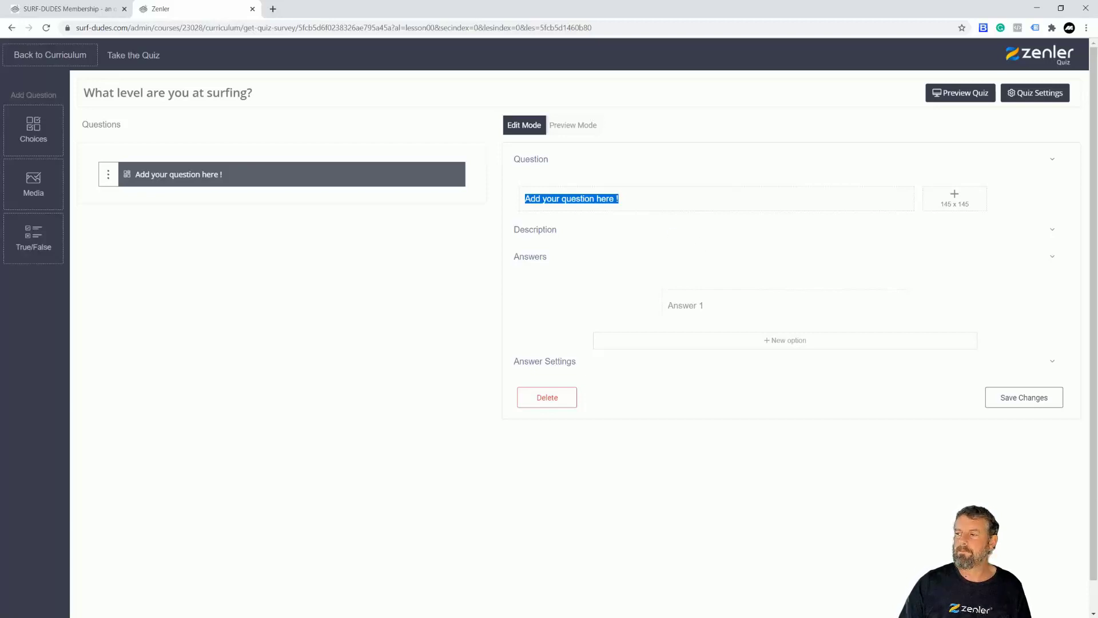
{"action": "key", "text": "BackSpace"}
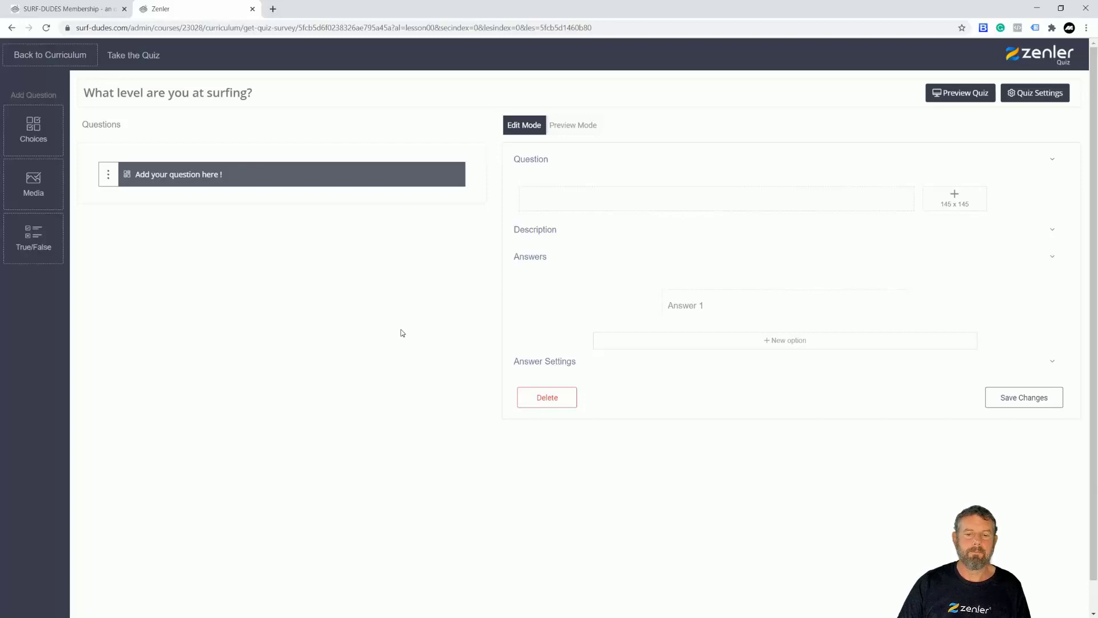
{"action": "type", "text": "Are"}
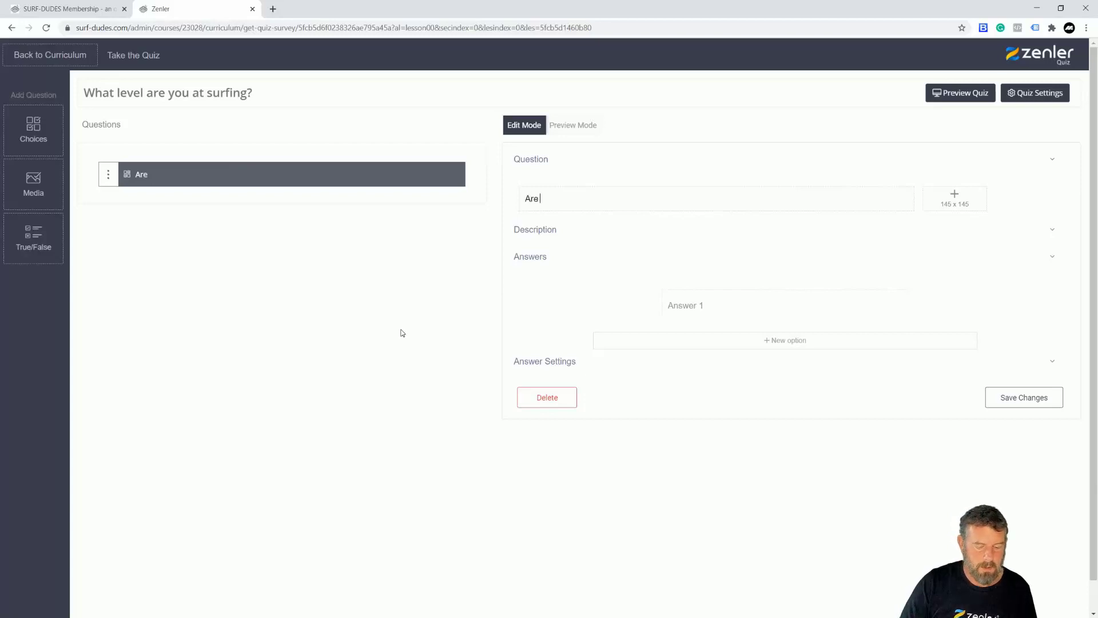
{"action": "type", "text": " you able to"}
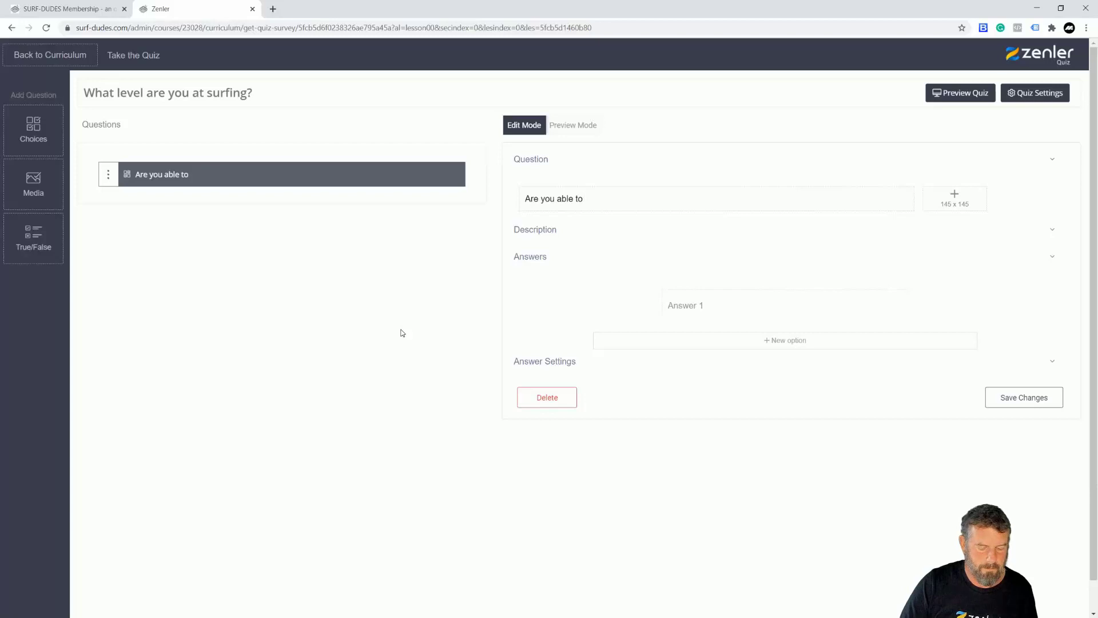
{"action": "type", "text": "get"}
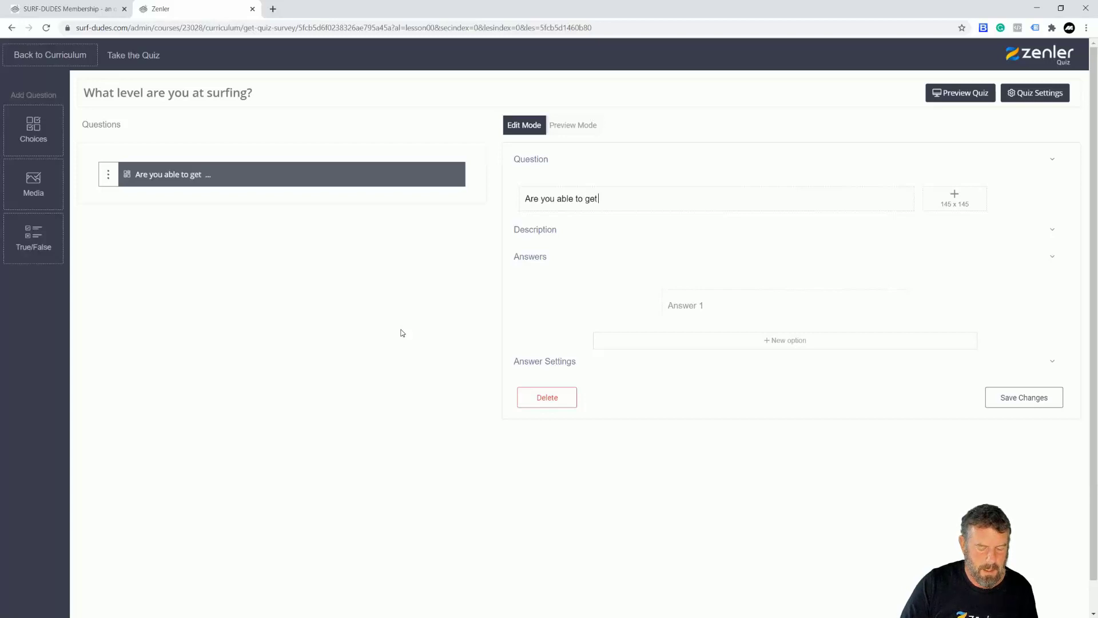
{"action": "type", "text": " up in white"}
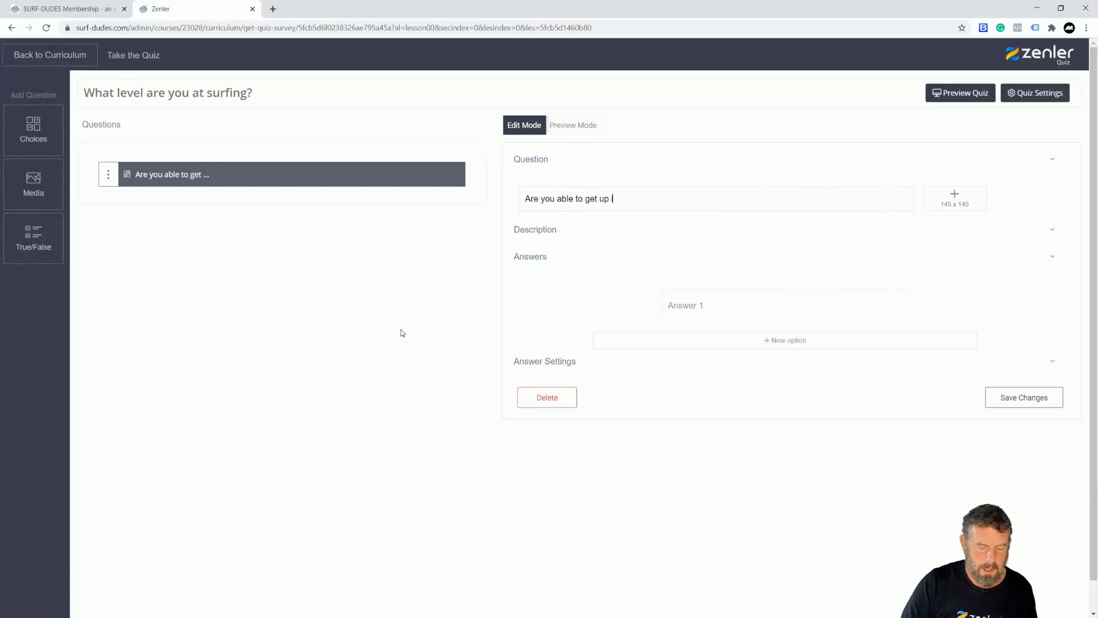
{"action": "type", "text": " water"}
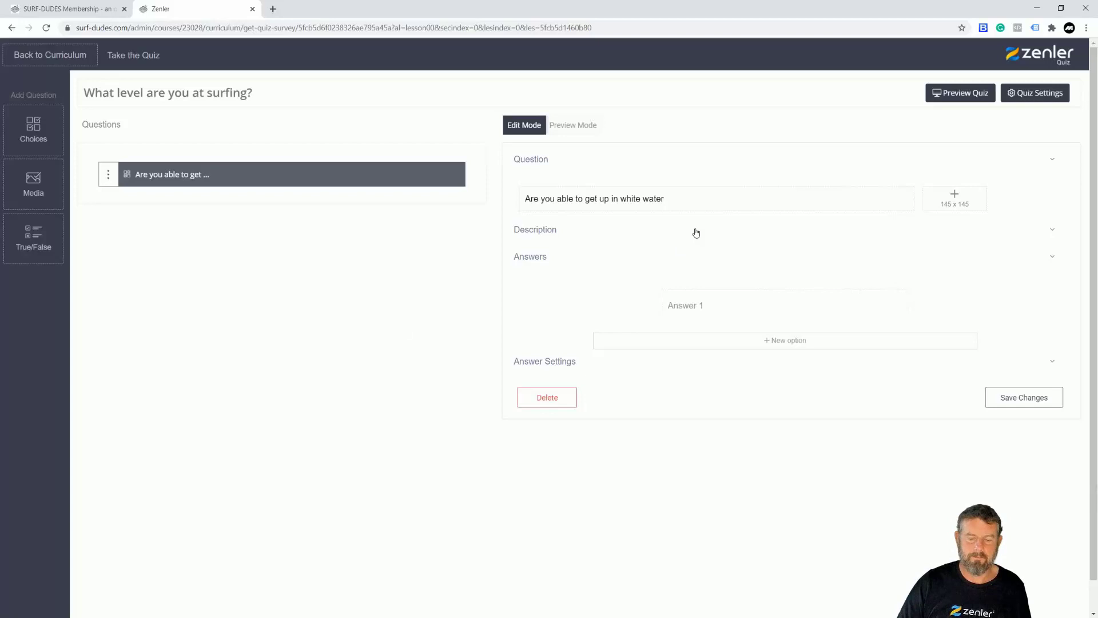
{"action": "type", "text": "?"}
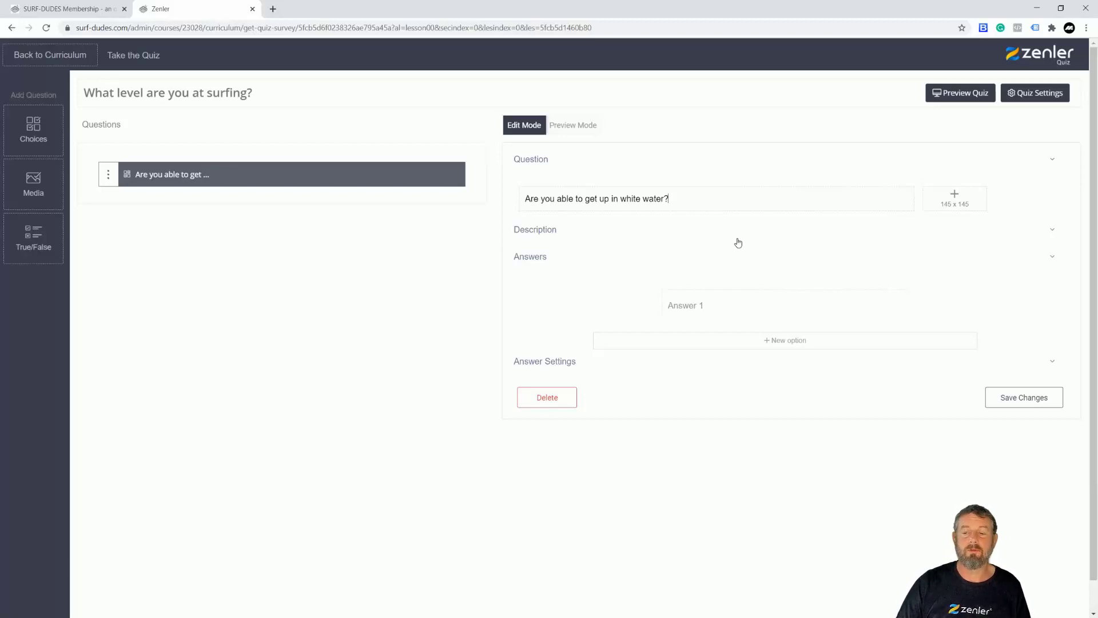
{"action": "left_click_drag", "start_coordinate": [523, 198], "coordinate": [670, 199]}
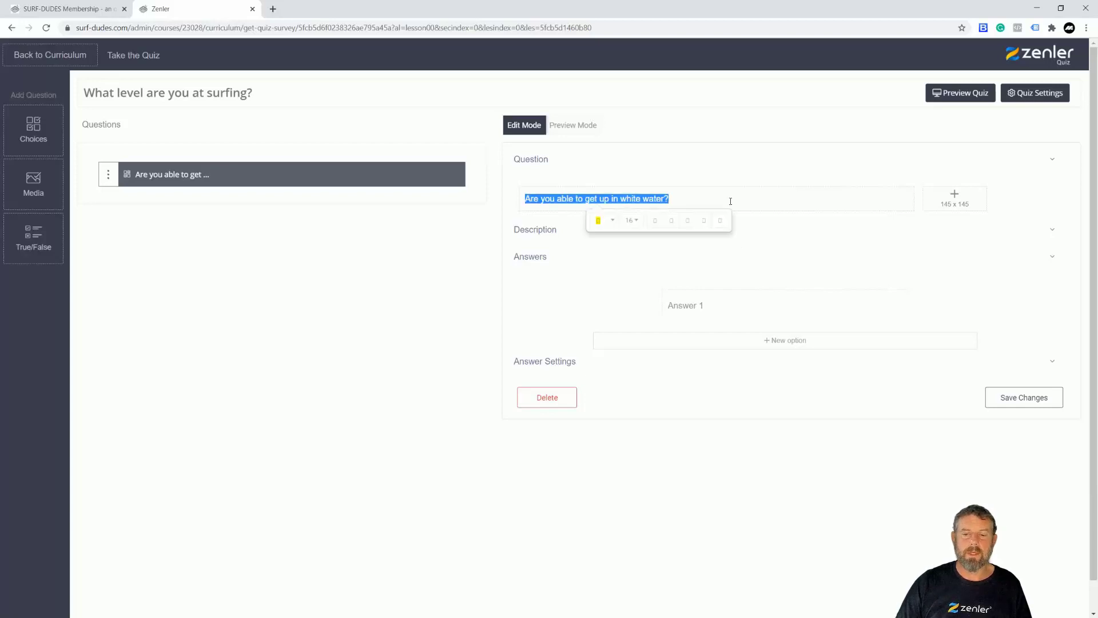
{"action": "left_click", "coordinate": [768, 200]}
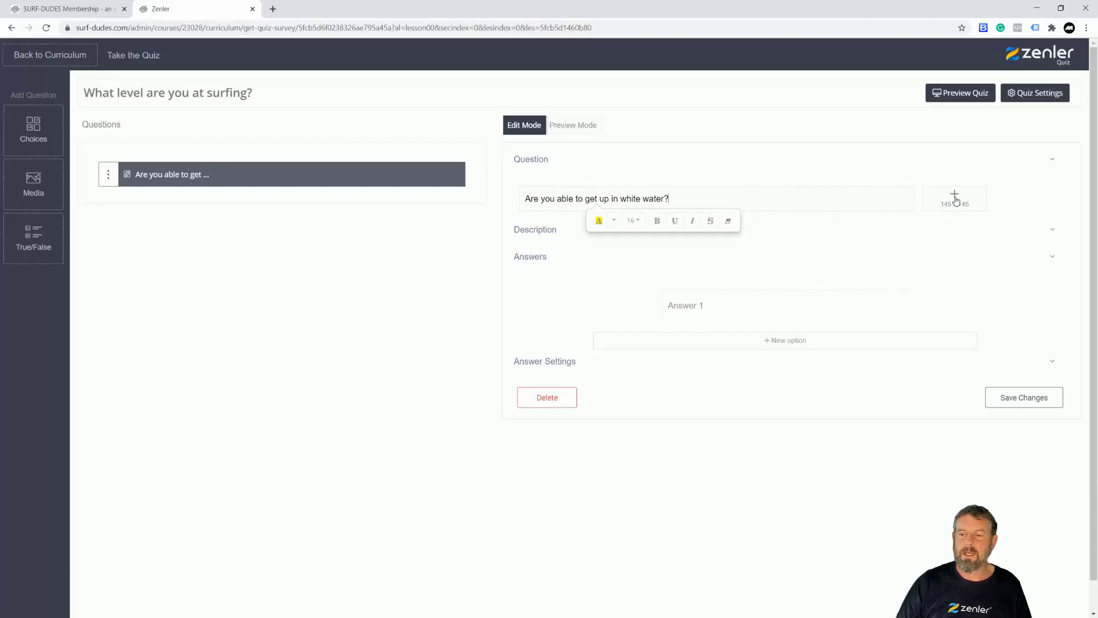
- Add the image beach-1838501_1920.jpg to the question, cropped around the surfer holding the board
{"action": "left_click", "coordinate": [954, 197]}
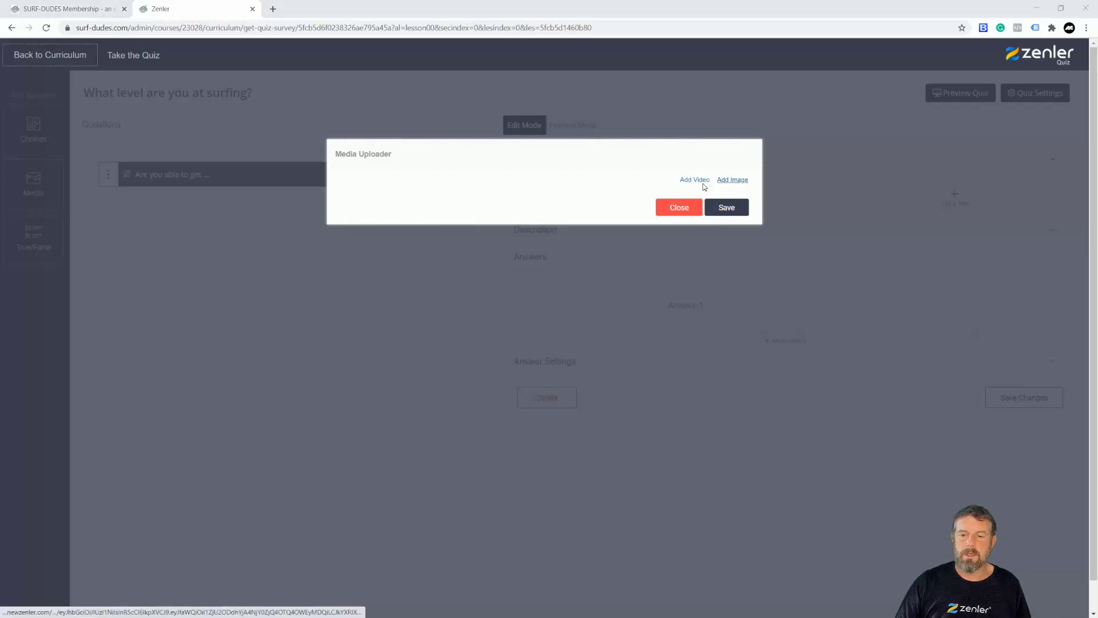
{"action": "left_click", "coordinate": [733, 181]}
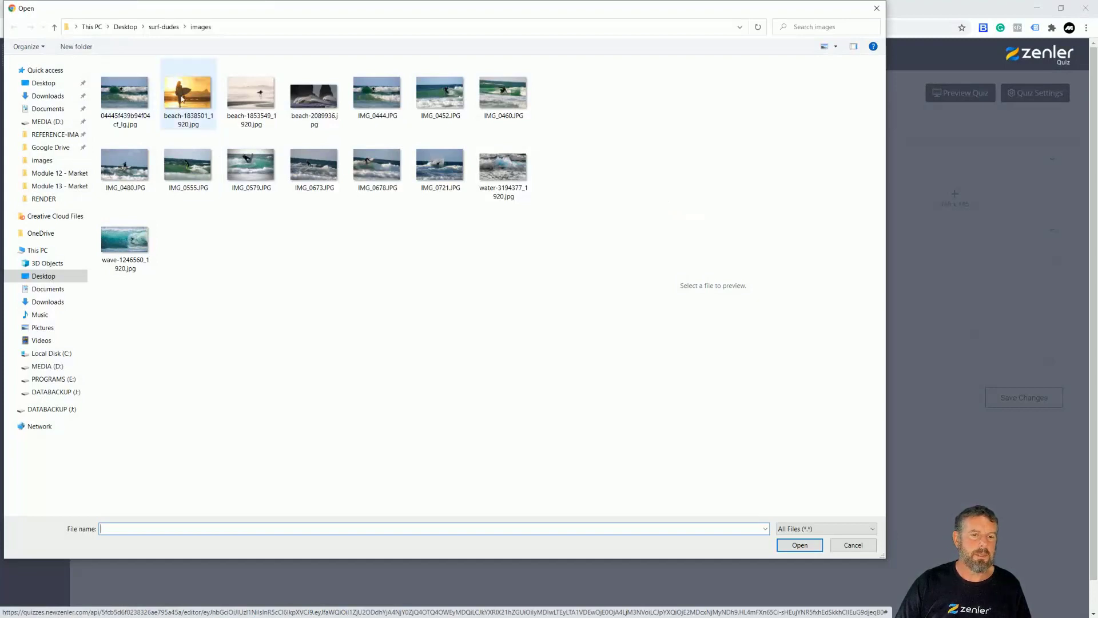
{"action": "left_click", "coordinate": [182, 99]}
{"action": "left_click", "coordinate": [799, 544]}
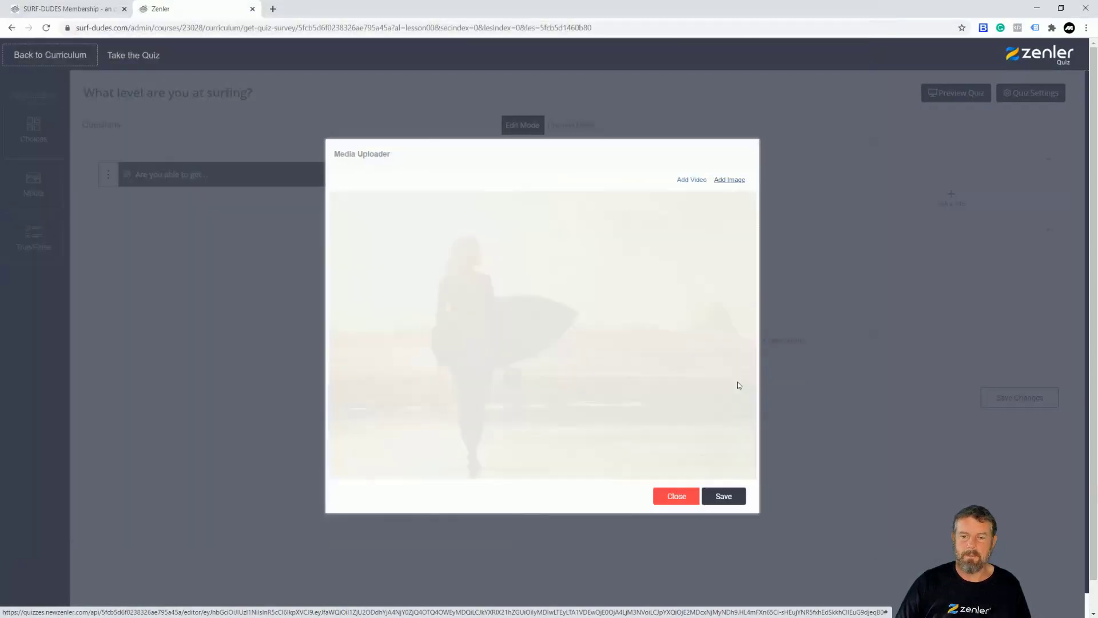
{"action": "left_click_drag", "start_coordinate": [647, 344], "coordinate": [606, 339]}
{"action": "left_click_drag", "start_coordinate": [643, 443], "coordinate": [609, 424]}
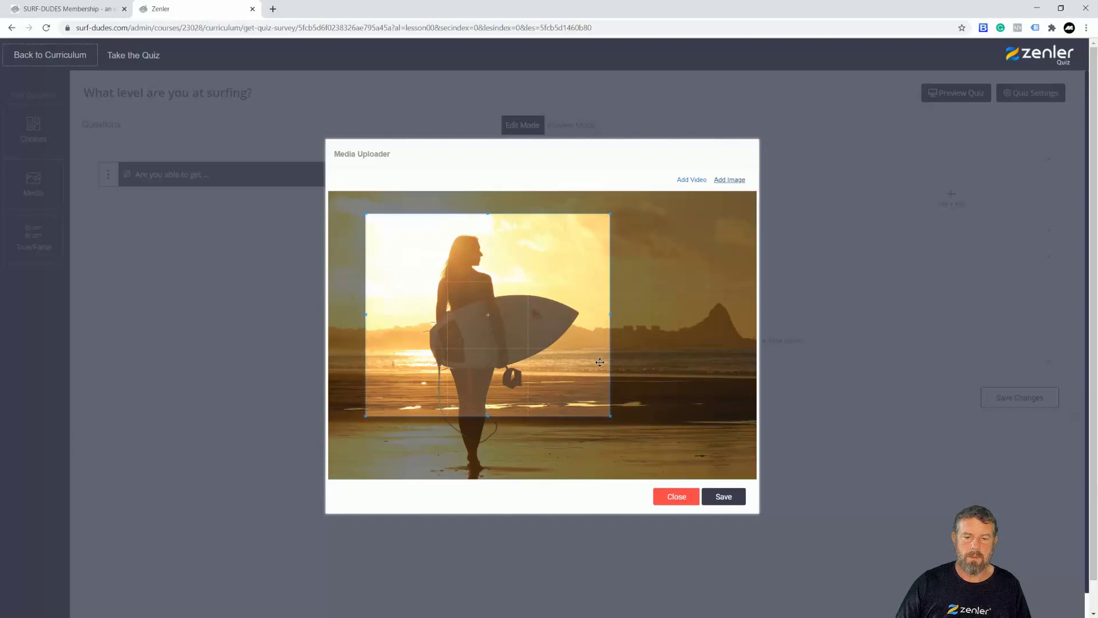
{"action": "left_click", "coordinate": [724, 495]}
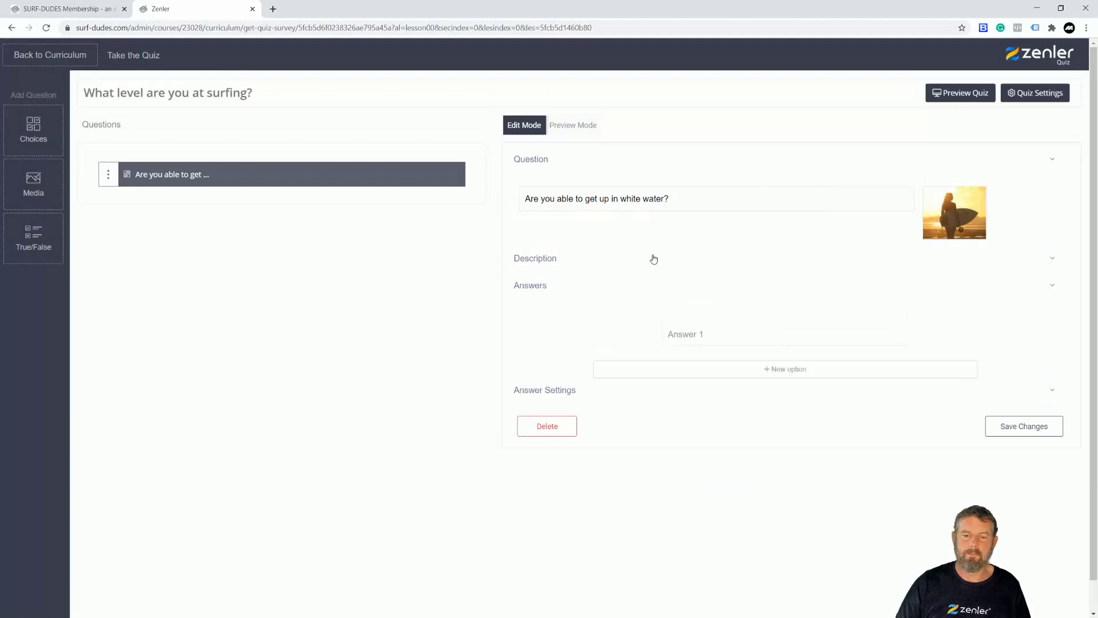
- Enable the question's description and enter "This question is regarding your skill level"
{"action": "left_click", "coordinate": [568, 260]}
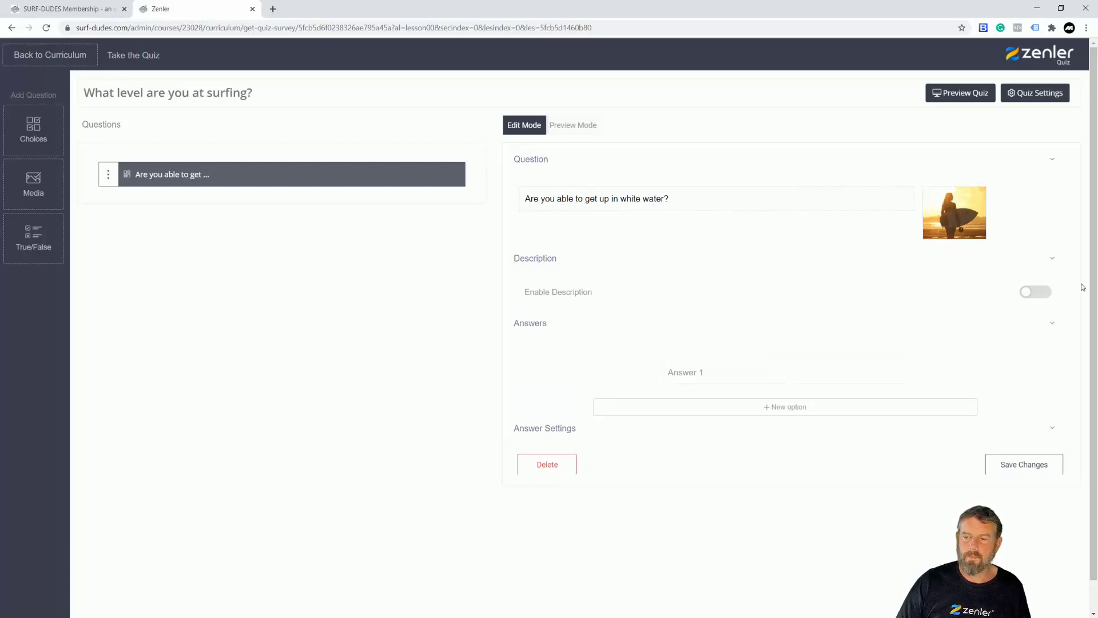
{"action": "left_click", "coordinate": [1043, 293]}
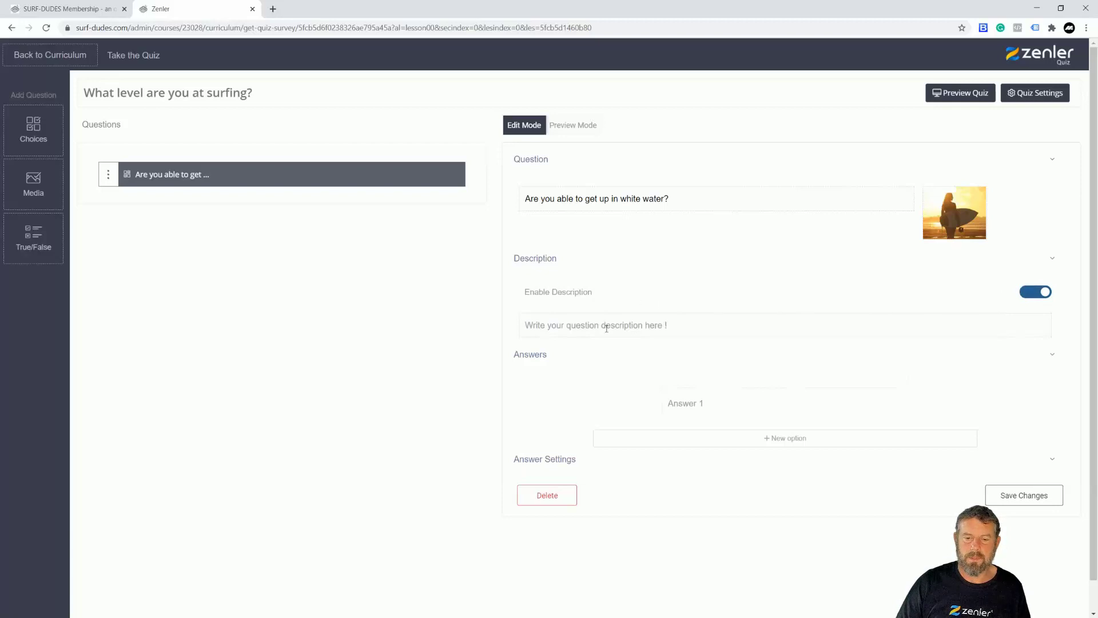
{"action": "left_click", "coordinate": [692, 326]}
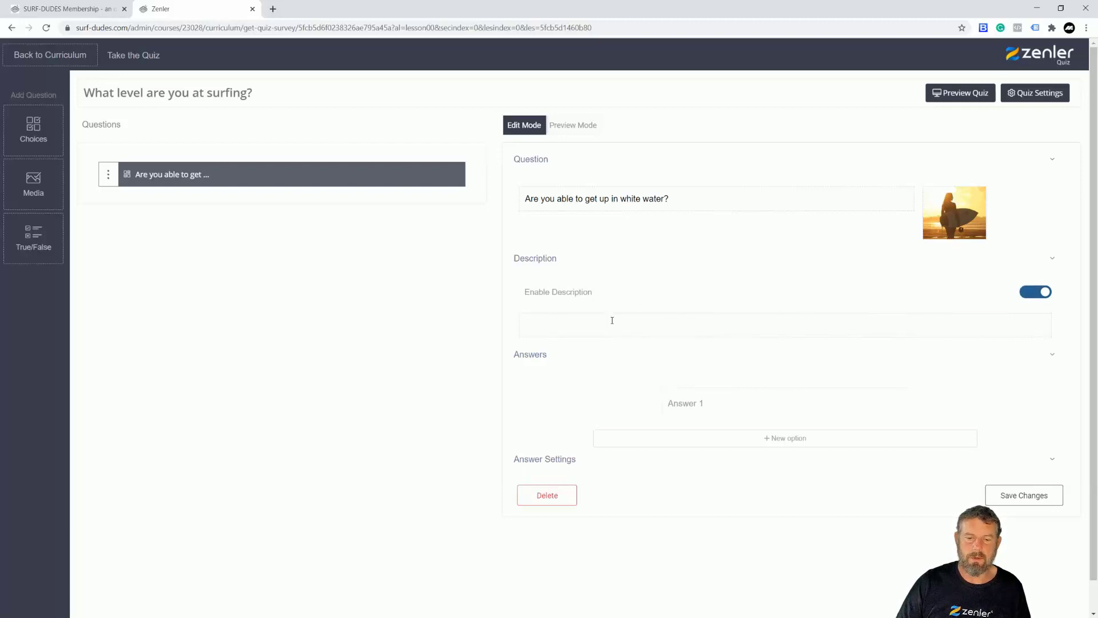
{"action": "type", "text": "THis quest"}
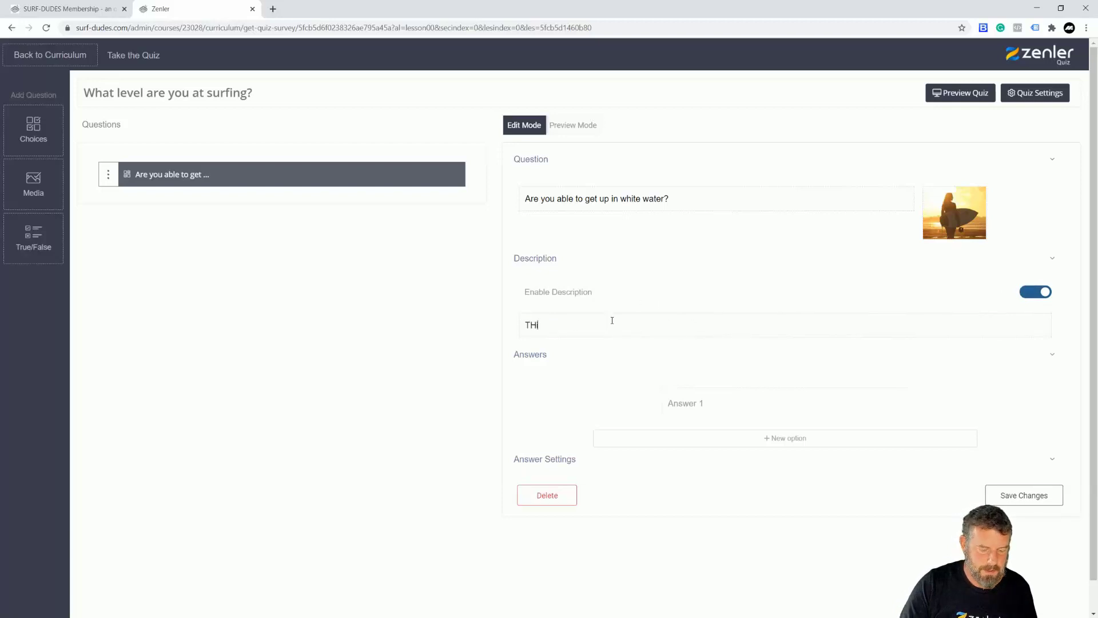
{"action": "type", "text": "io"}
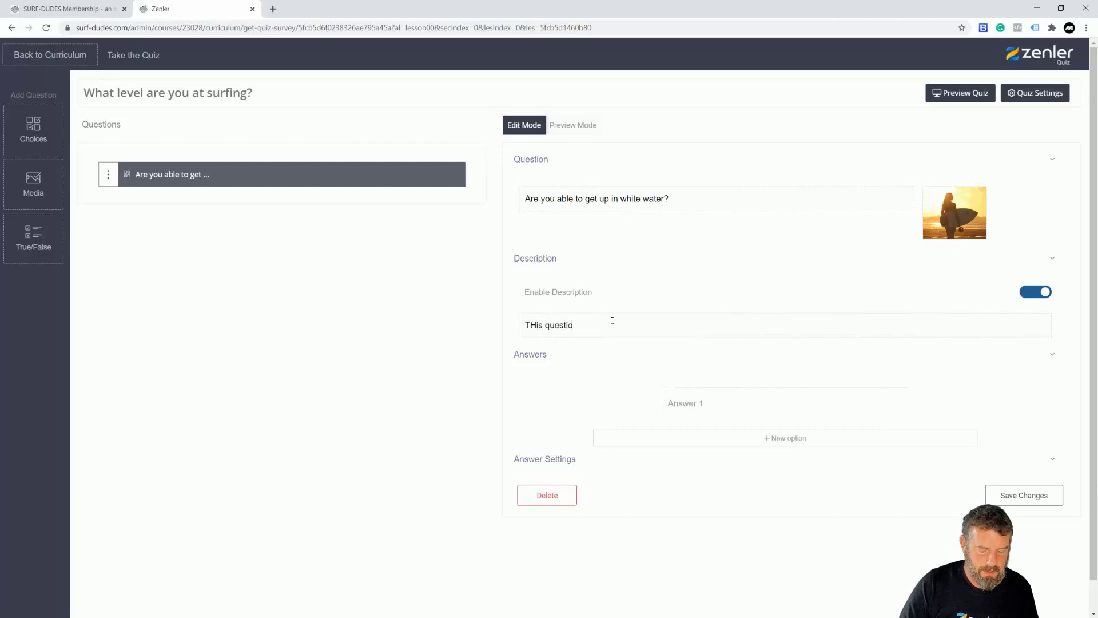
{"action": "type", "text": "n is r"}
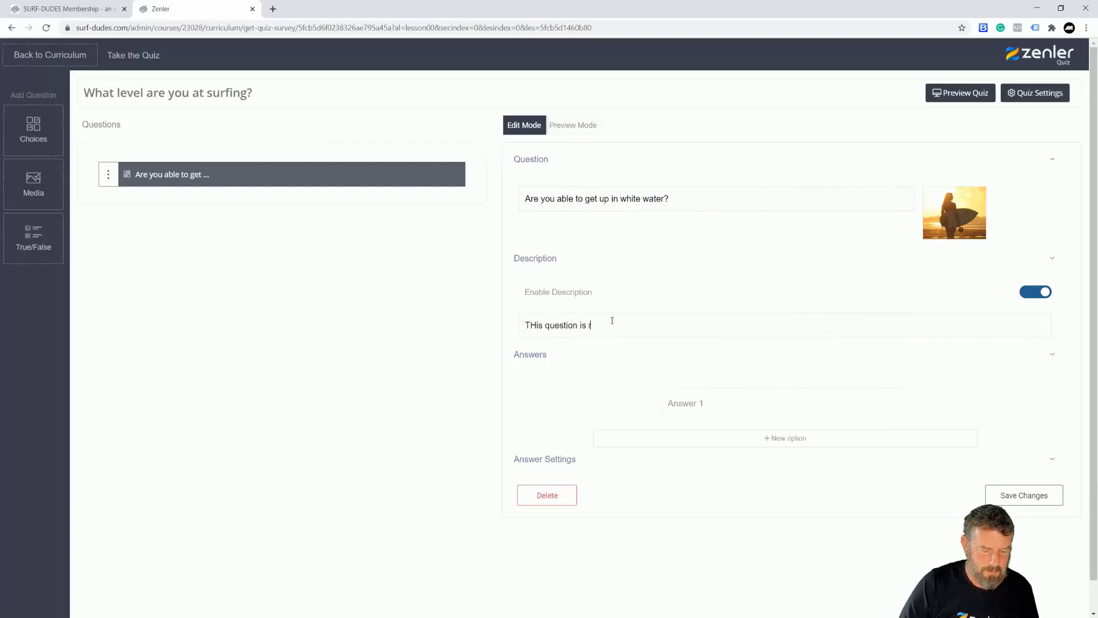
{"action": "type", "text": "egarding y"}
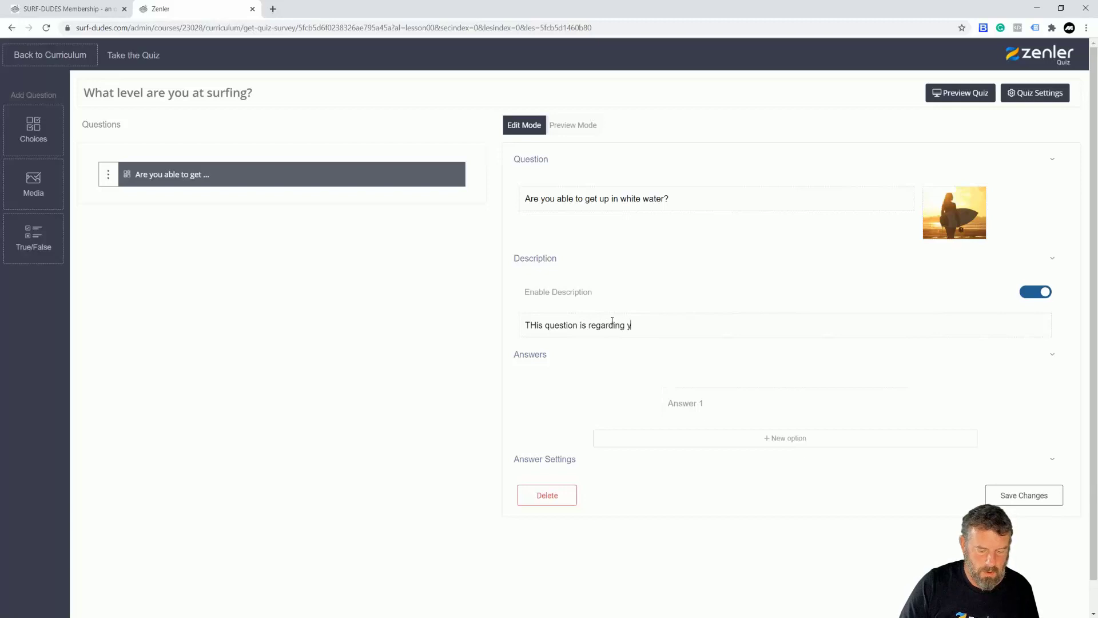
{"action": "type", "text": "our skill level"}
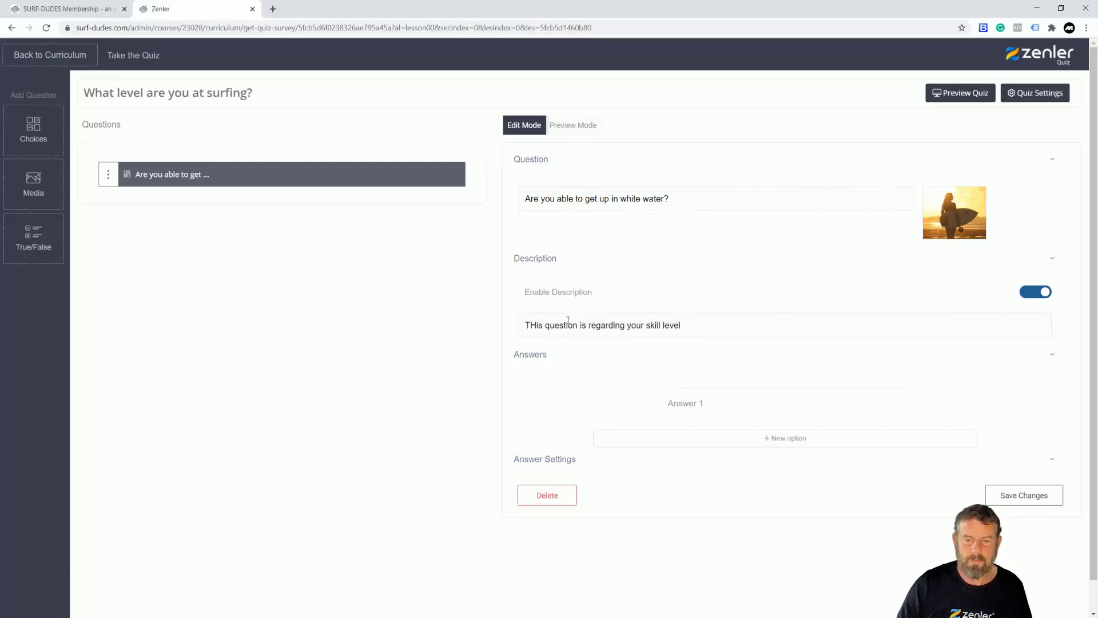
{"action": "left_click_drag", "start_coordinate": [538, 321], "coordinate": [529, 321]}
{"action": "type", "text": "h"}
- Enter "No I cannot get up" as the first answer and add a second answer, "Yes I can only in white water"
{"action": "scroll", "coordinate": [731, 328], "scroll_direction": "down", "scroll_amount": 1}
{"action": "left_click", "coordinate": [709, 367]}
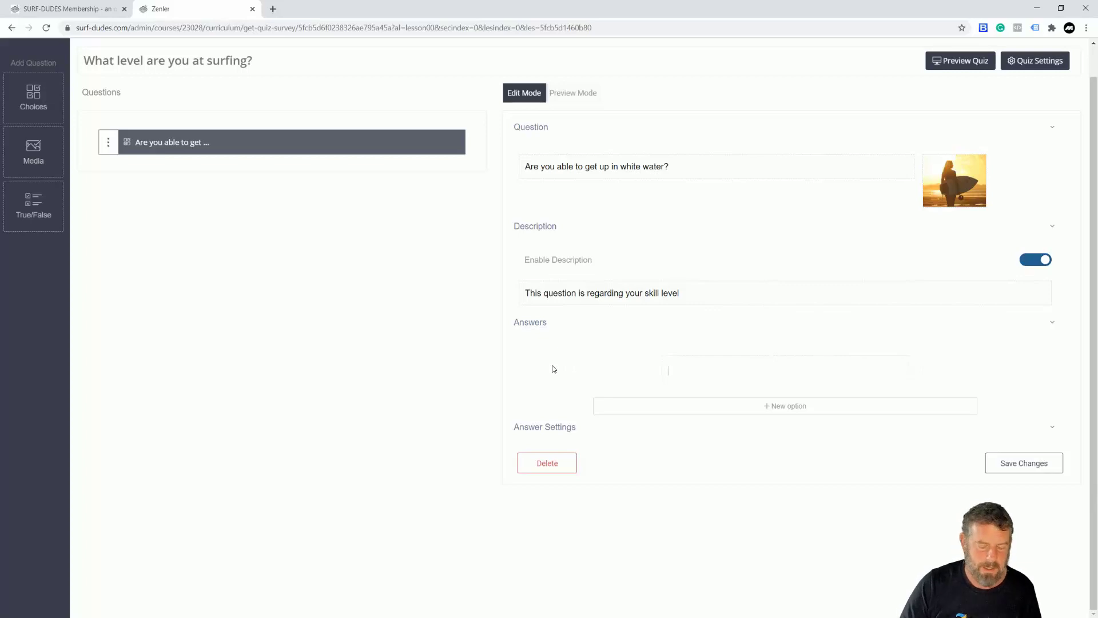
{"action": "type", "text": "No I can"}
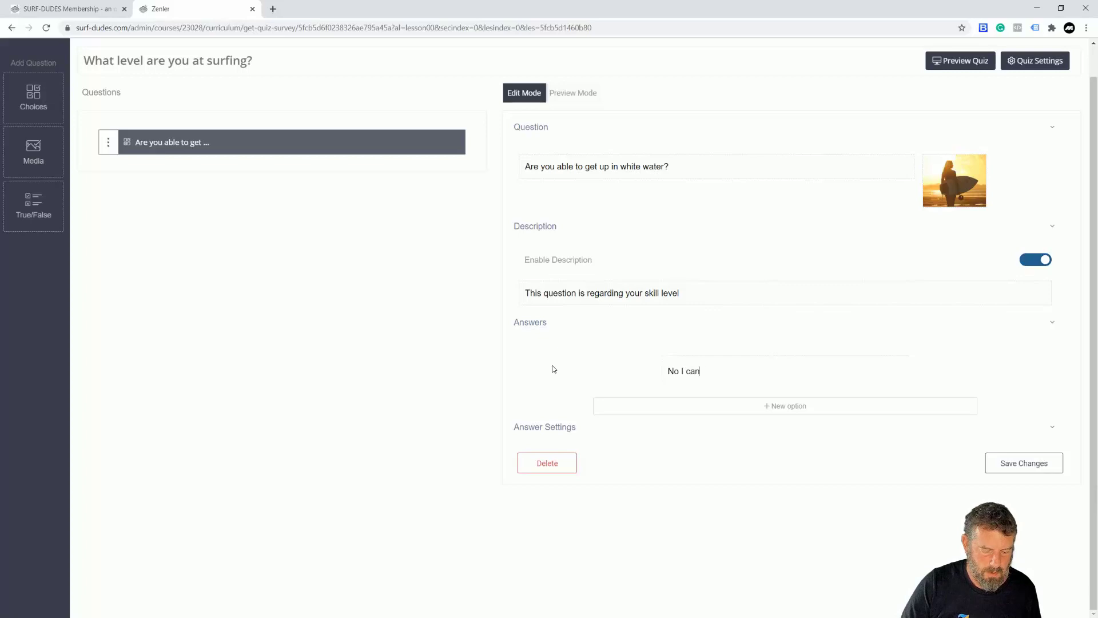
{"action": "type", "text": "not get up"}
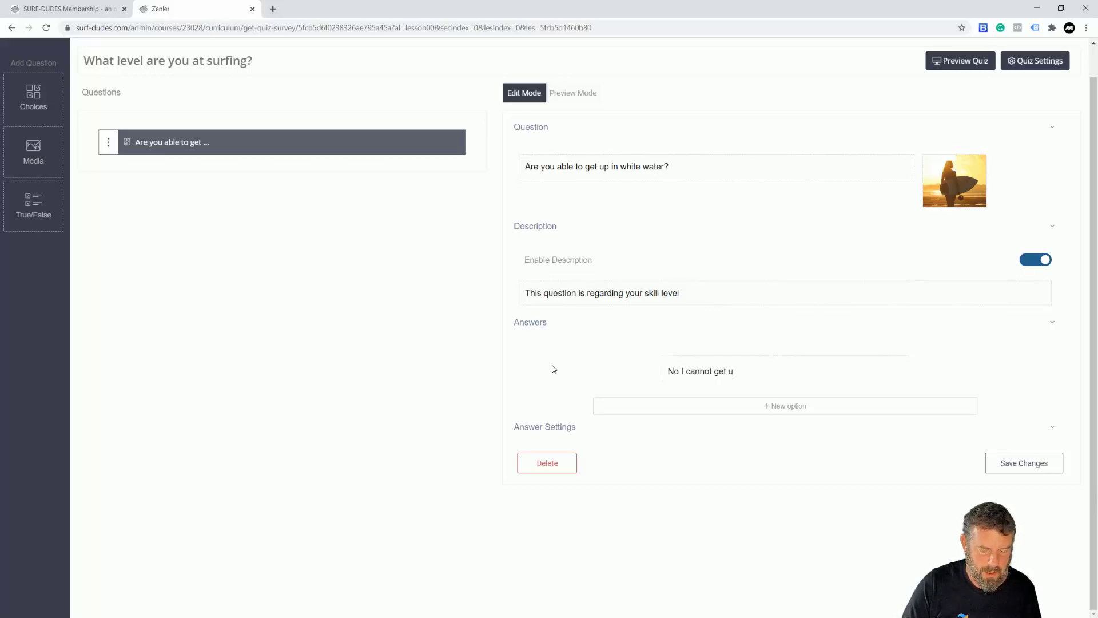
{"action": "left_click", "coordinate": [766, 407]}
{"action": "left_click", "coordinate": [817, 376]}
{"action": "type", "text": "Yes I can only in white water"}
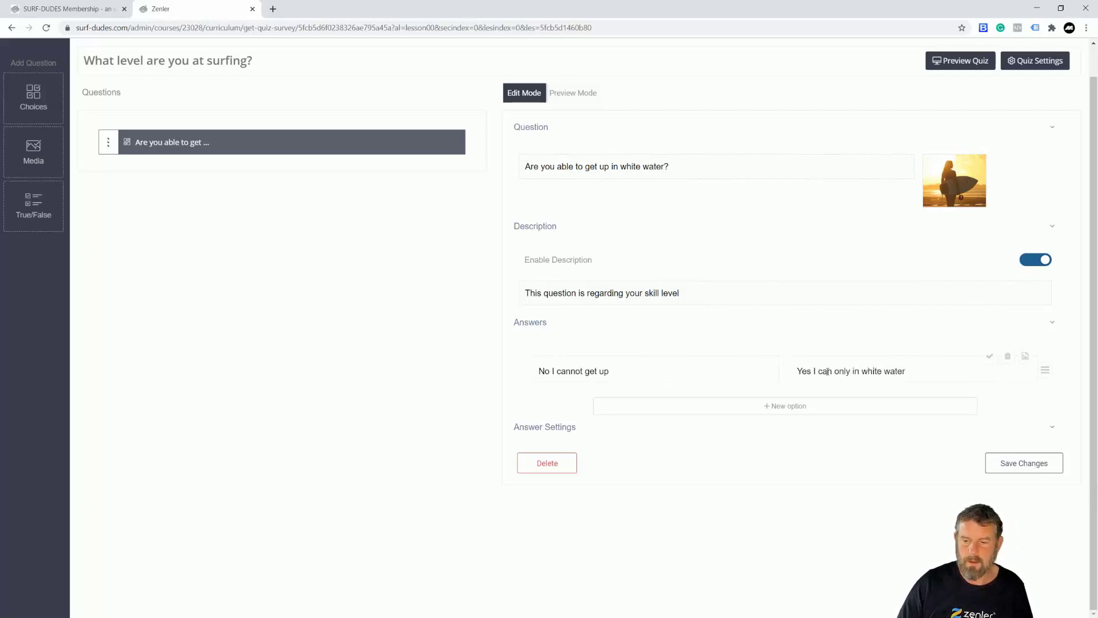
- Add a third answer option reading "No problems with surfing white water"
{"action": "left_click", "coordinate": [790, 406]}
{"action": "left_click", "coordinate": [726, 410]}
{"action": "type", "text": "No pro"}
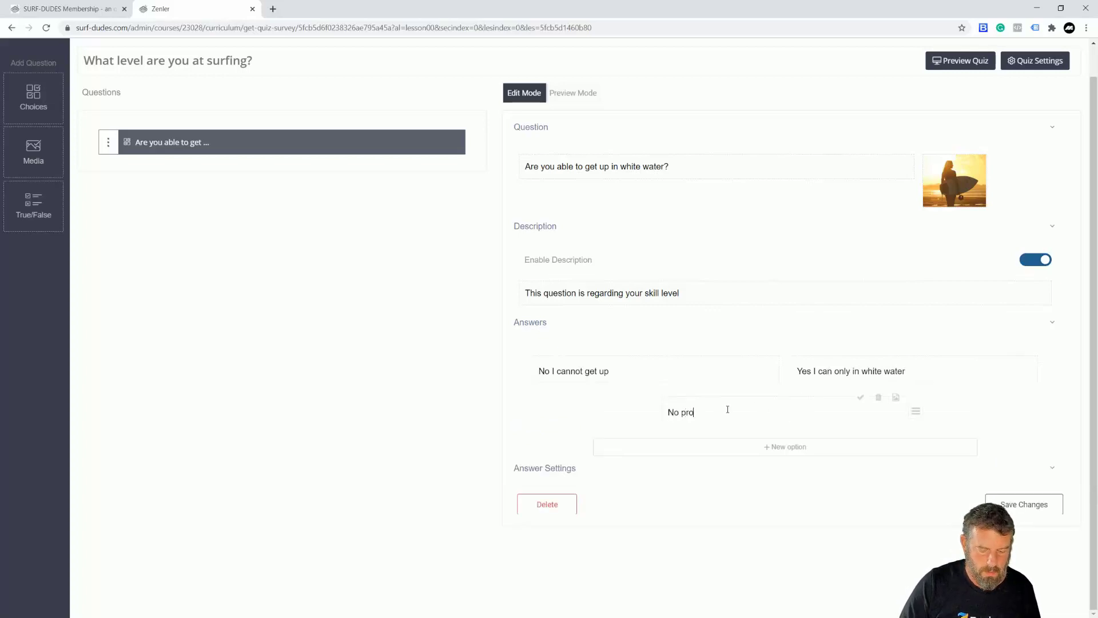
{"action": "type", "text": "blems"}
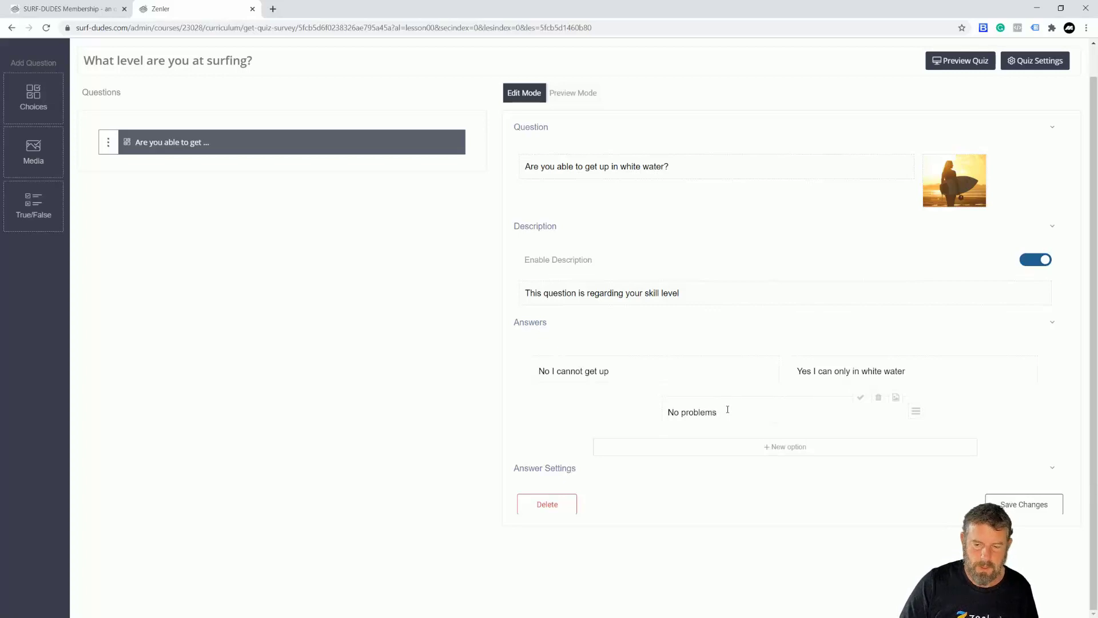
{"action": "type", "text": " with surfing white water"}
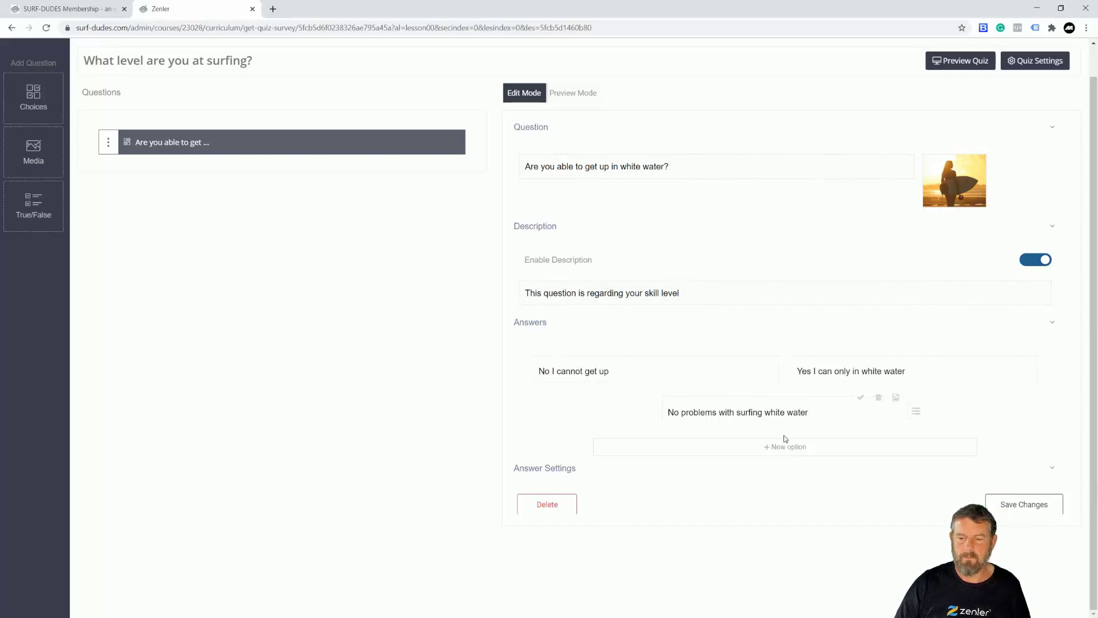
- Add a fourth answer, "I can get up and moneuvuer the board", and correct the misspelled word with a spelling suggestion
{"action": "left_click", "coordinate": [785, 451]}
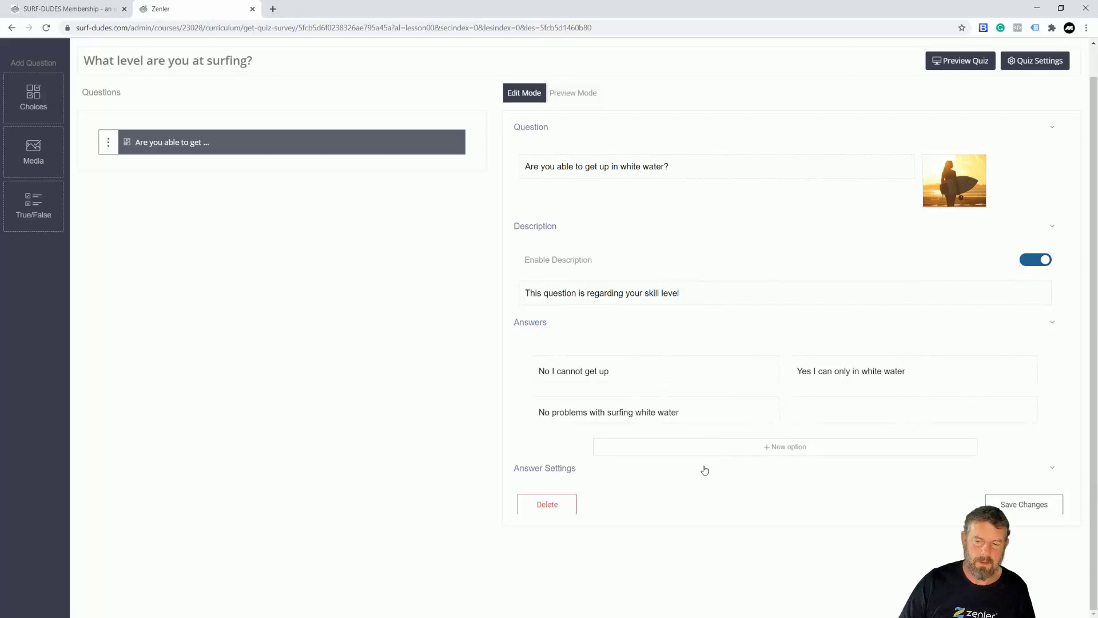
{"action": "type", "text": "I can ge"}
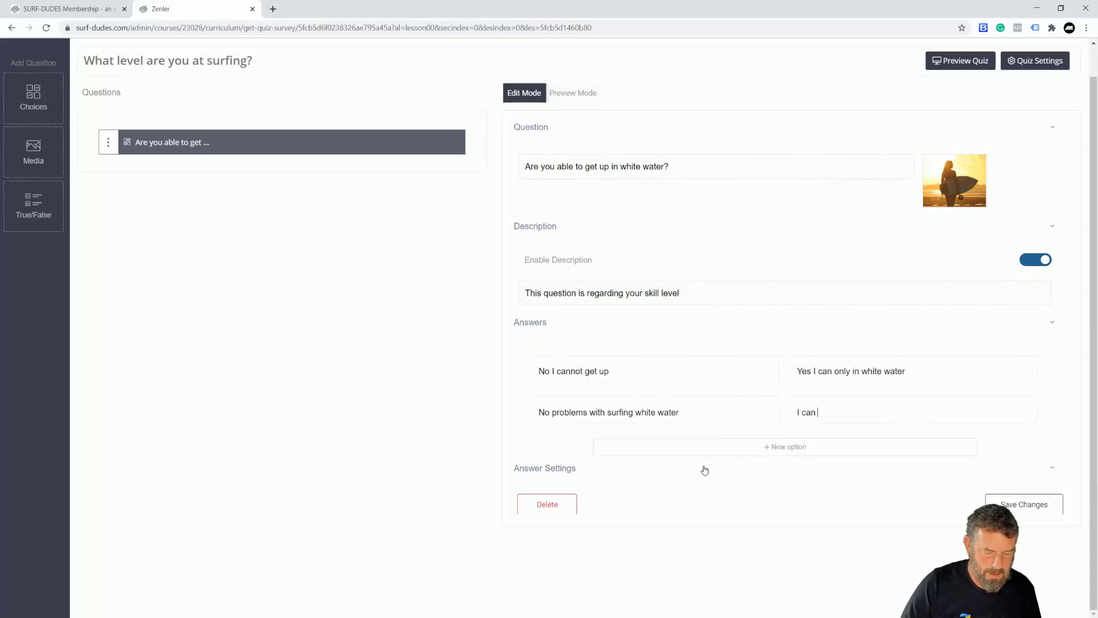
{"action": "type", "text": "and mon"}
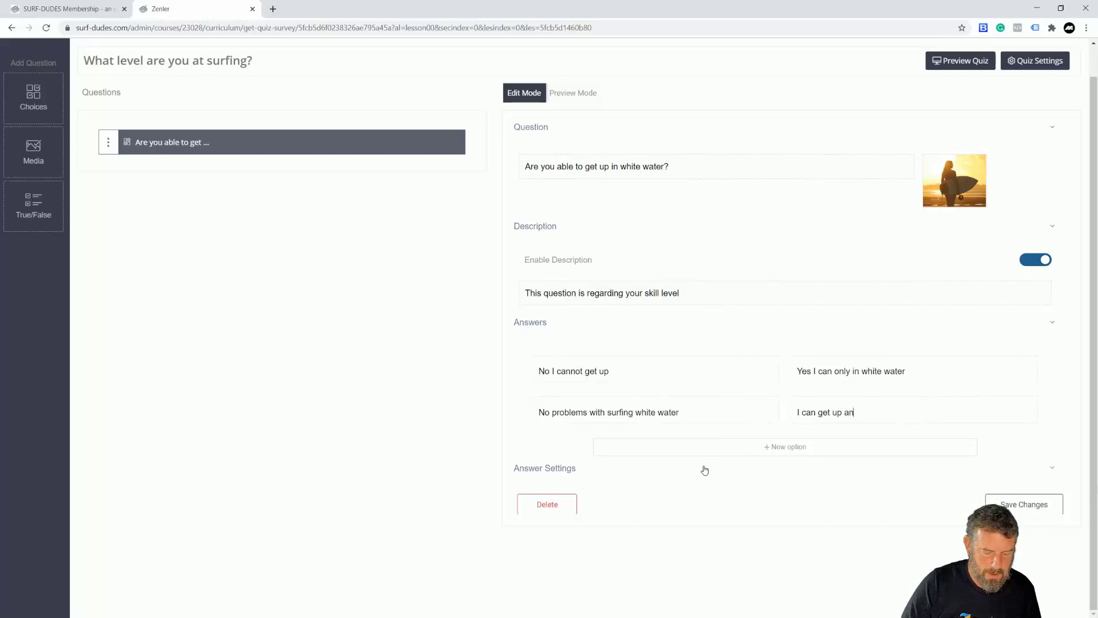
{"action": "type", "text": "euvuer"}
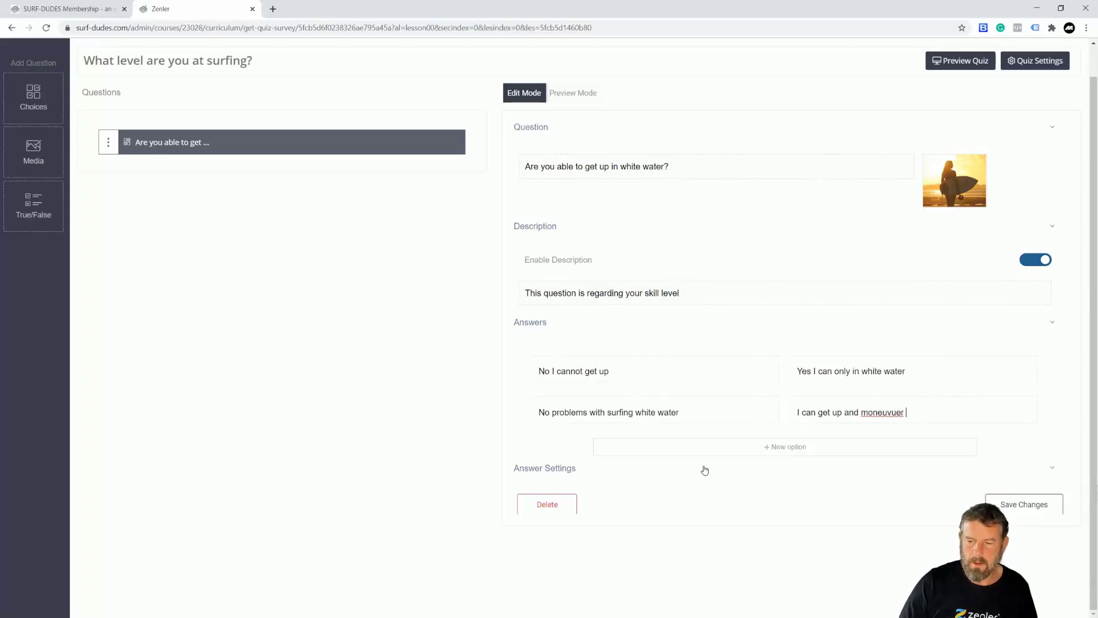
{"action": "type", "text": " the board"}
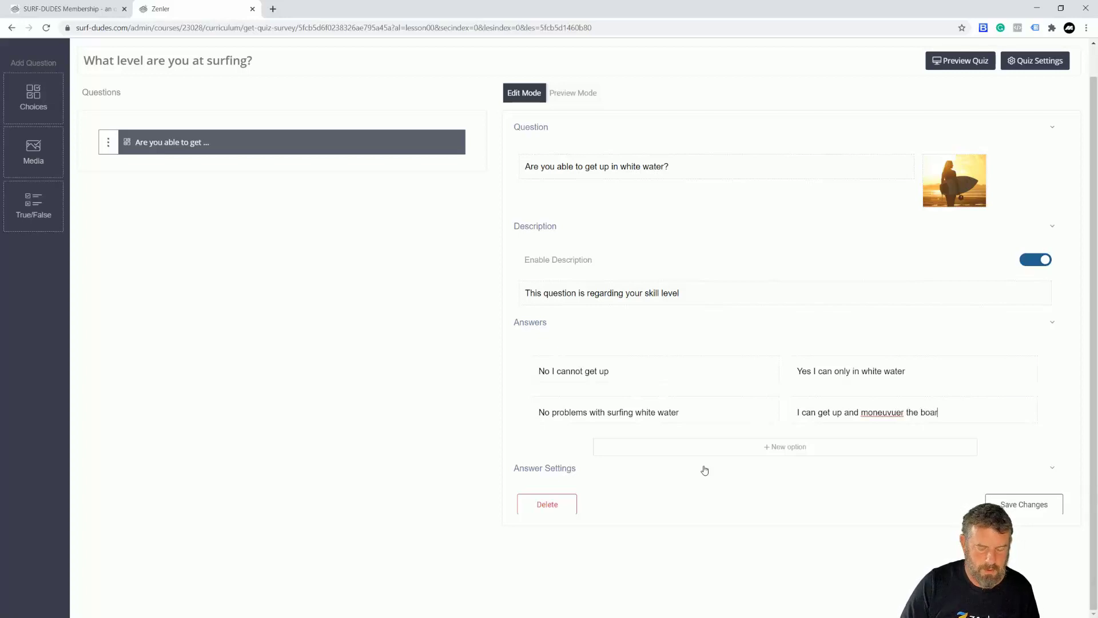
{"action": "right_click", "coordinate": [887, 412]}
{"action": "left_click", "coordinate": [914, 423]}
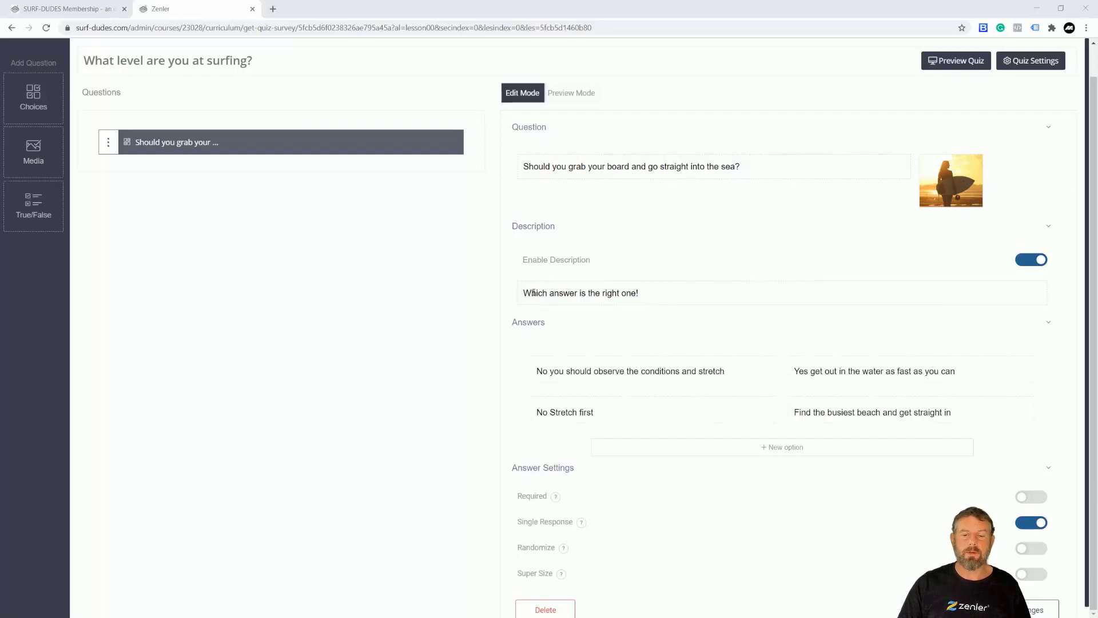
- Extend the first answer with "before entering the water" and mark it as the correct answer
{"action": "mouse_move", "coordinate": [563, 370]}
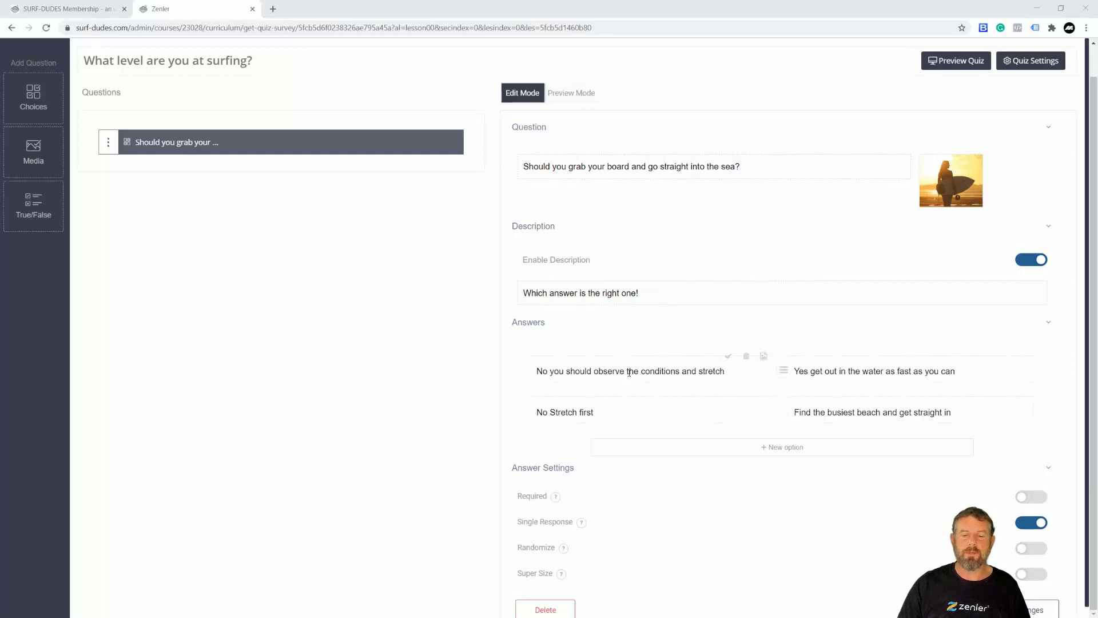
{"action": "left_click", "coordinate": [732, 373]}
{"action": "type", "text": "be"}
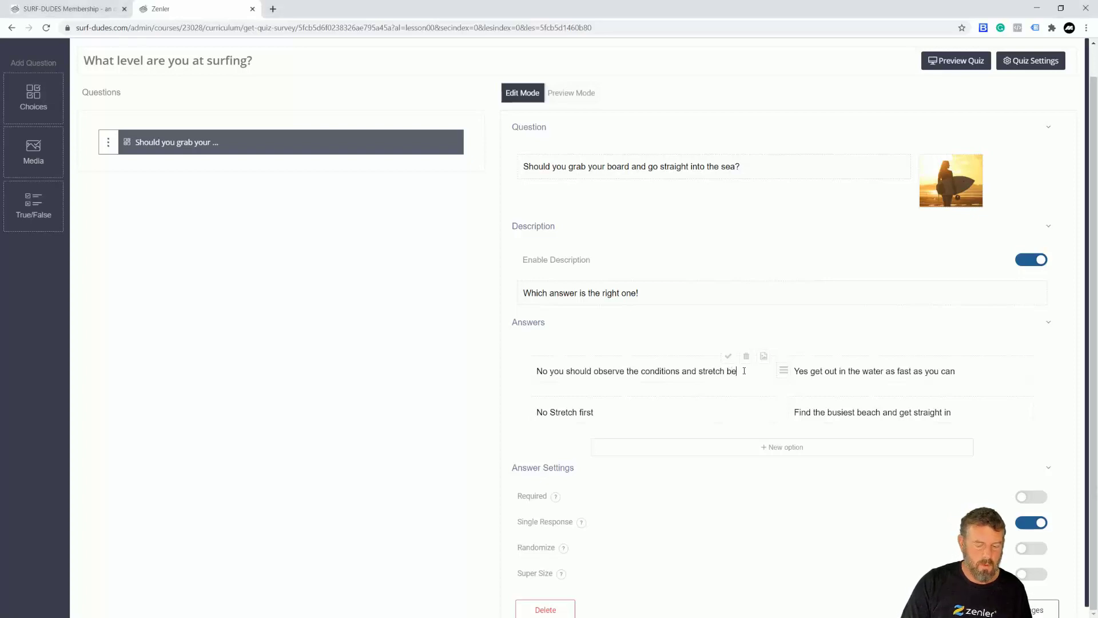
{"action": "type", "text": "fore entering"}
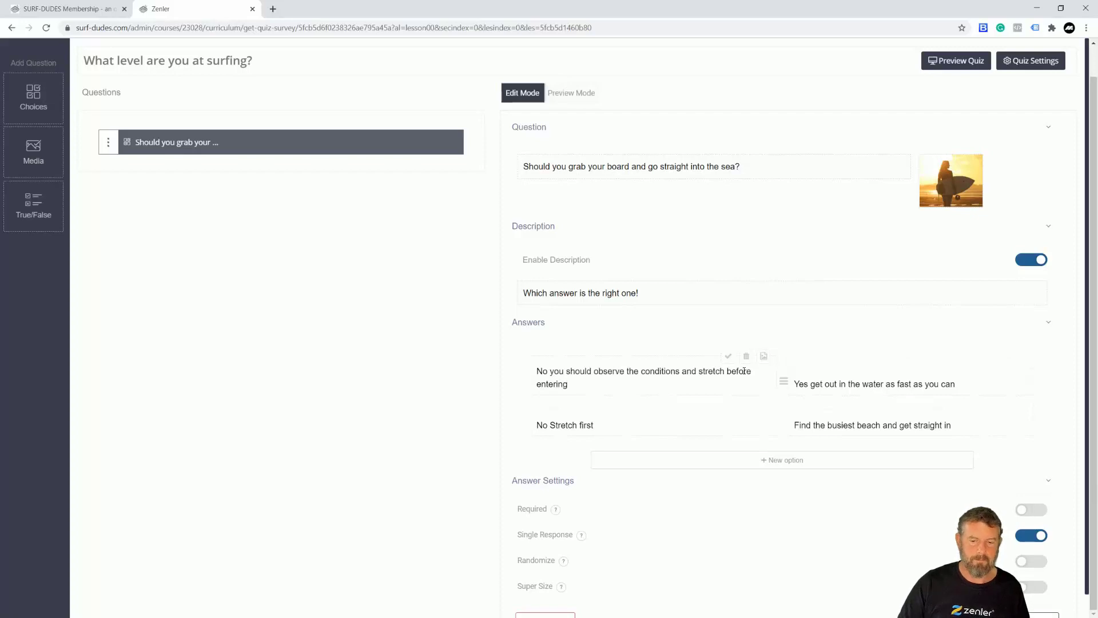
{"action": "type", "text": " the water"}
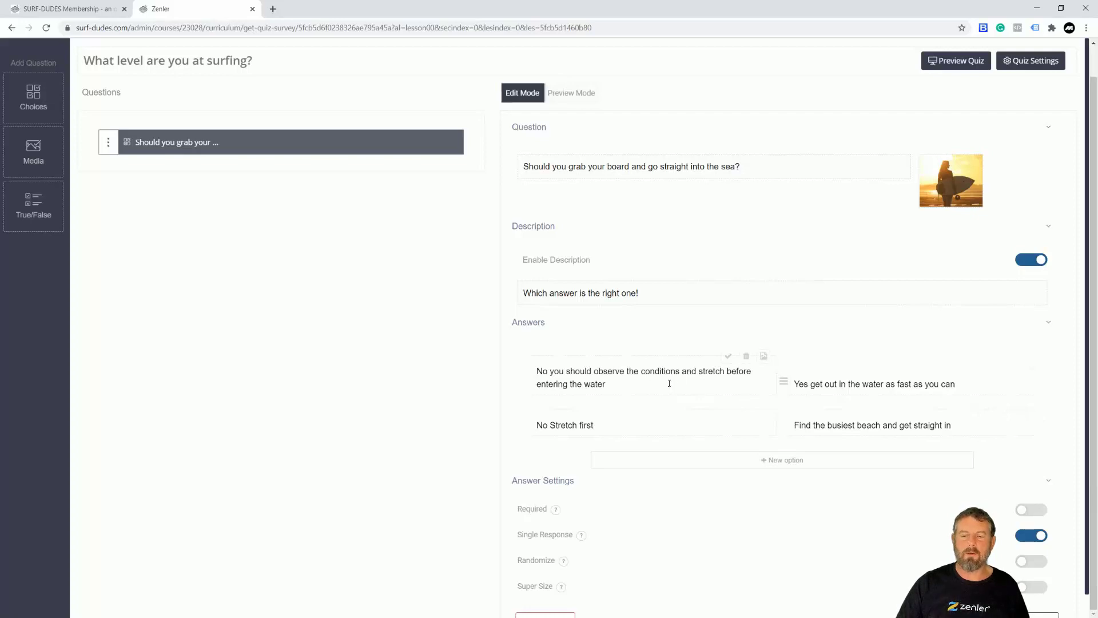
{"action": "left_click", "coordinate": [728, 357]}
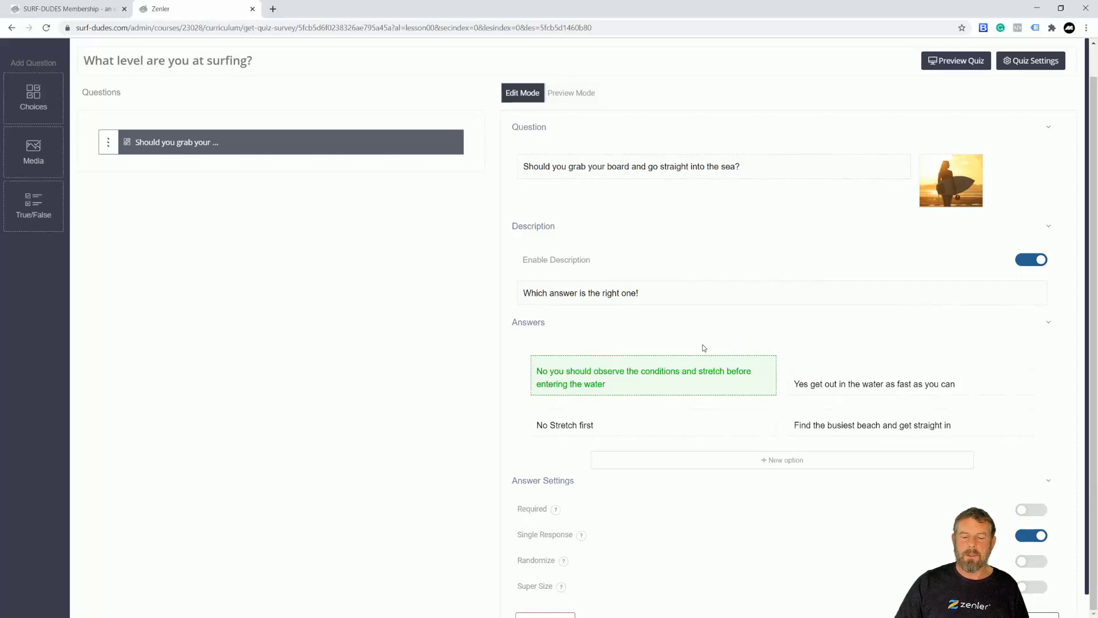
- Make answering the question required in its answer settings
{"action": "scroll", "coordinate": [703, 348], "scroll_direction": "down", "scroll_amount": 1}
{"action": "mouse_move", "coordinate": [529, 483]}
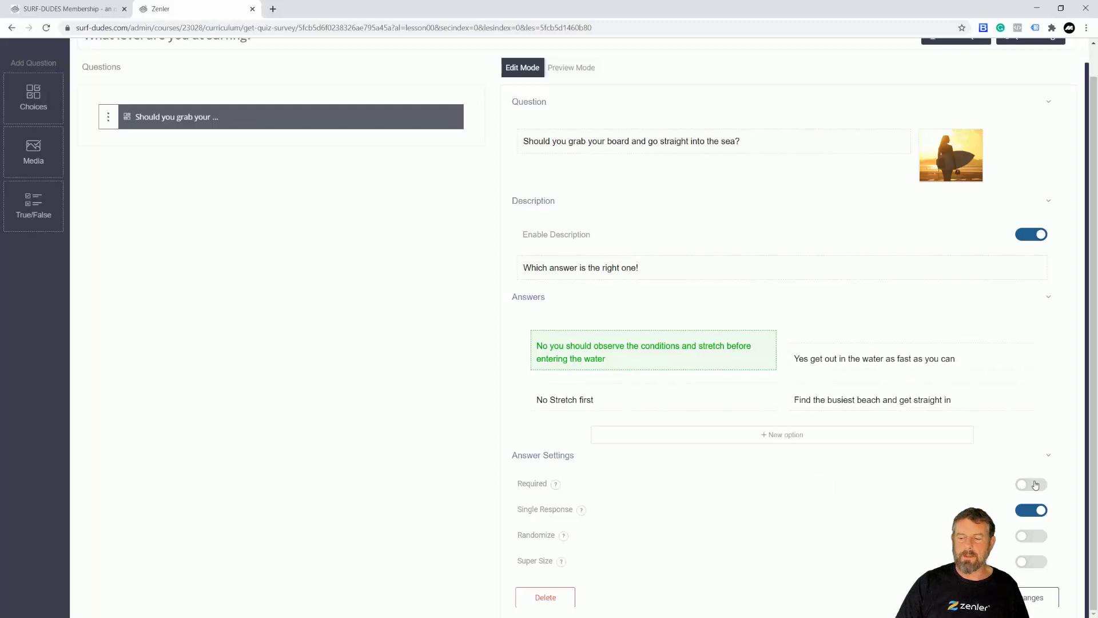
{"action": "left_click", "coordinate": [1037, 487]}
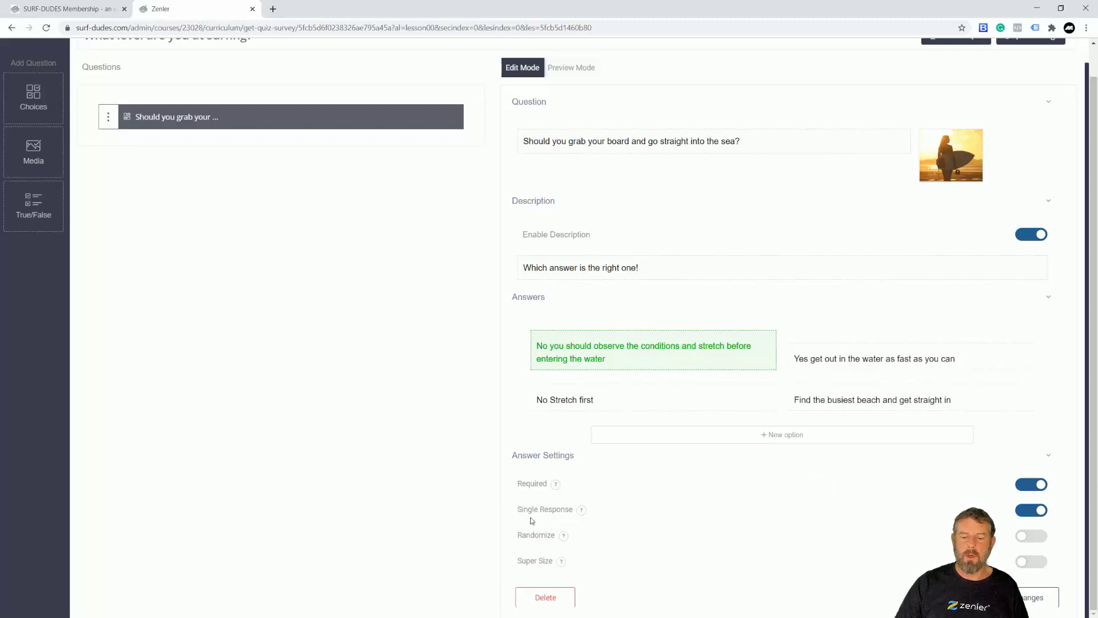
{"action": "mouse_move", "coordinate": [534, 516]}
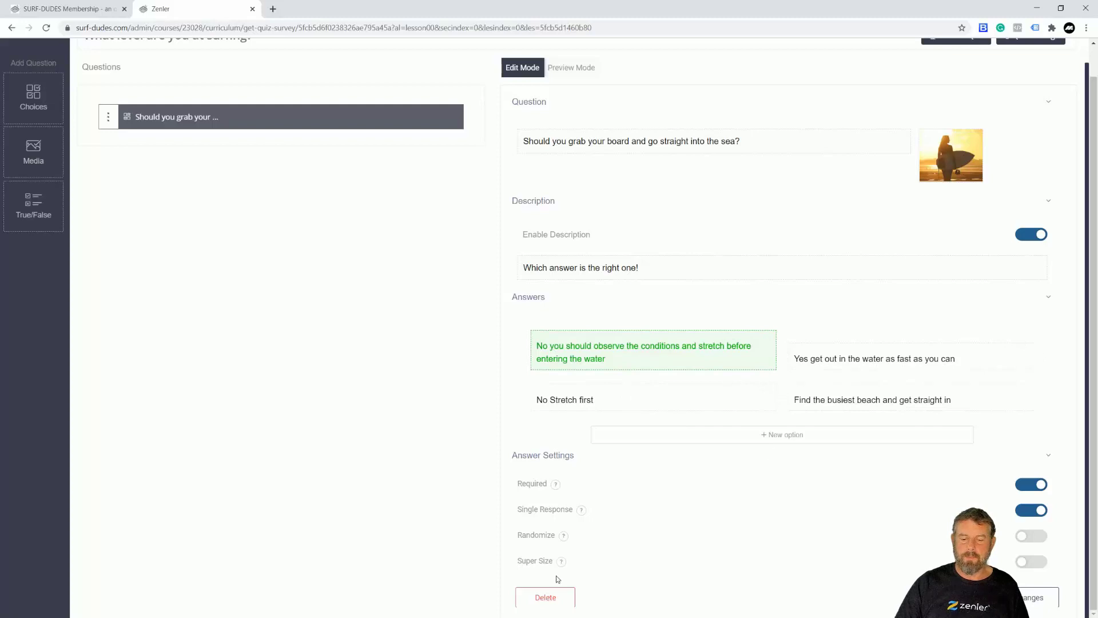
{"action": "mouse_move", "coordinate": [540, 561]}
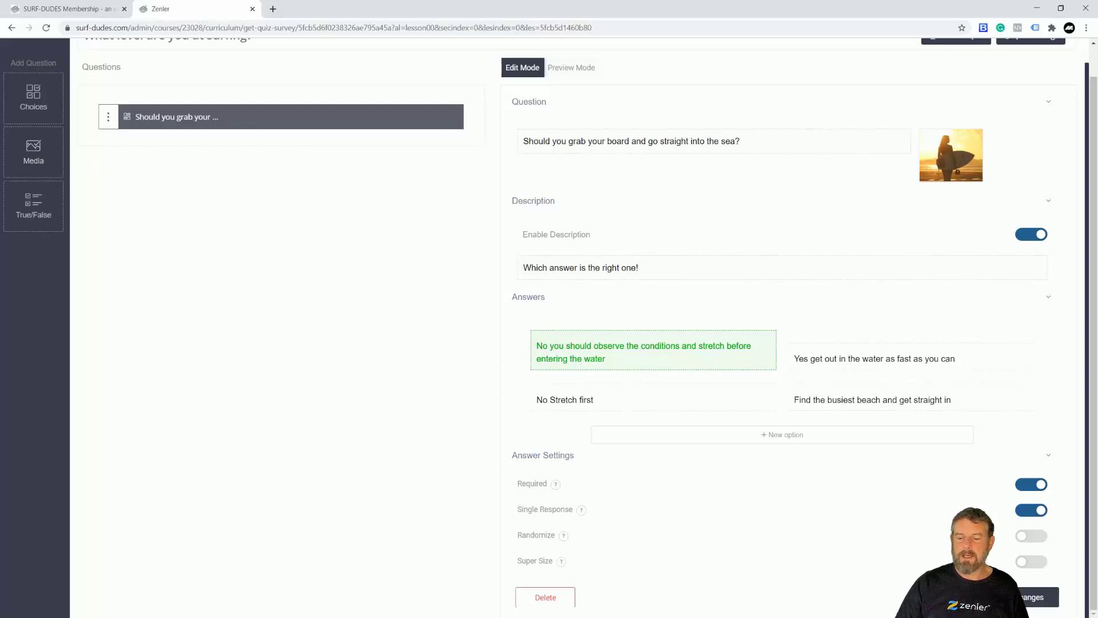
- Save the Choices question's changes and add a True/False question as the second item in the question list
{"action": "left_click", "coordinate": [1012, 597]}
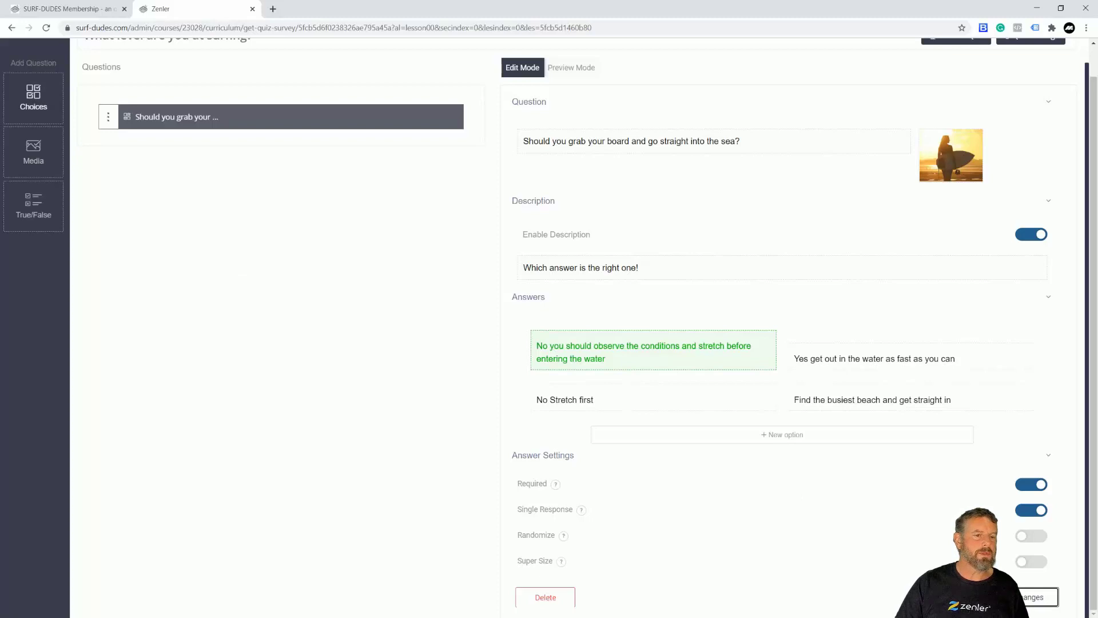
{"action": "left_click_drag", "start_coordinate": [33, 206], "coordinate": [160, 153]}
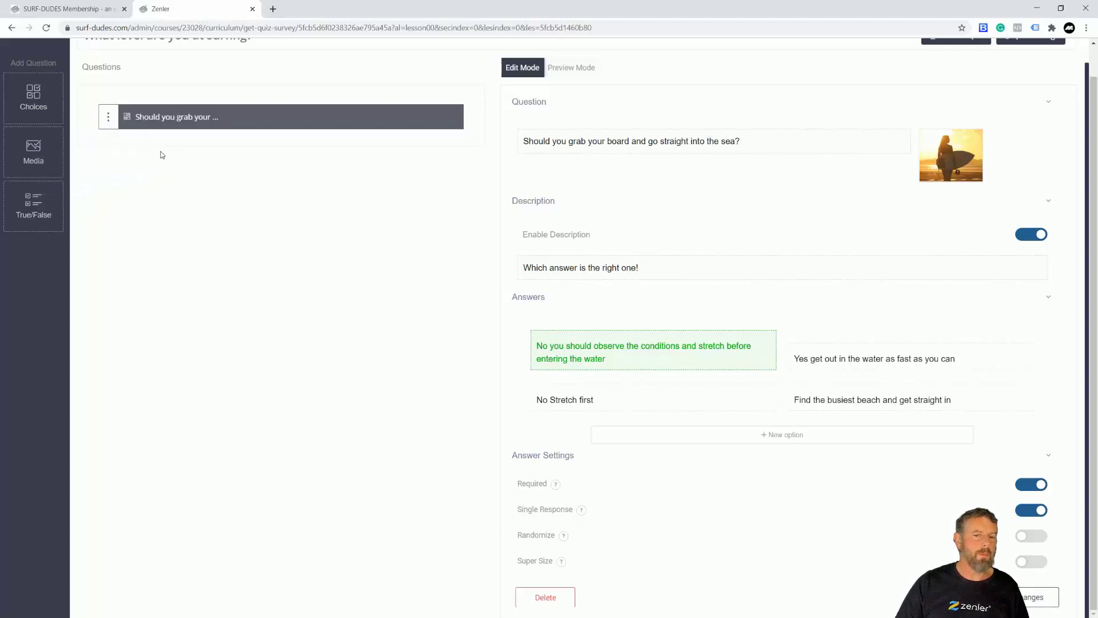
{"action": "scroll", "coordinate": [831, 398], "scroll_direction": "up", "scroll_amount": 2}
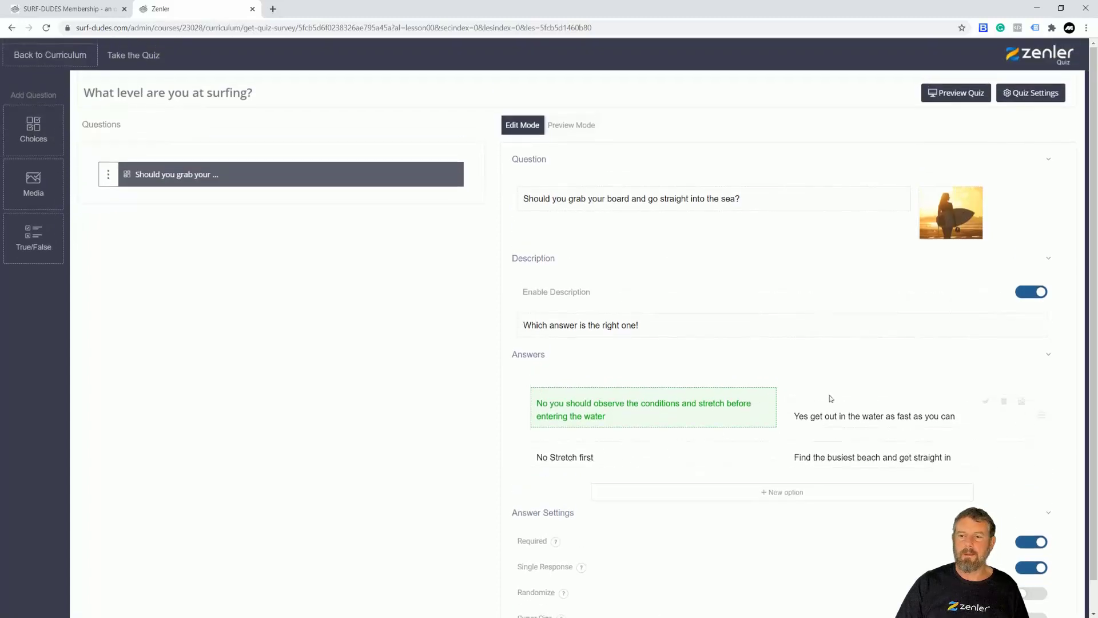
{"action": "left_click_drag", "start_coordinate": [33, 237], "coordinate": [195, 175]}
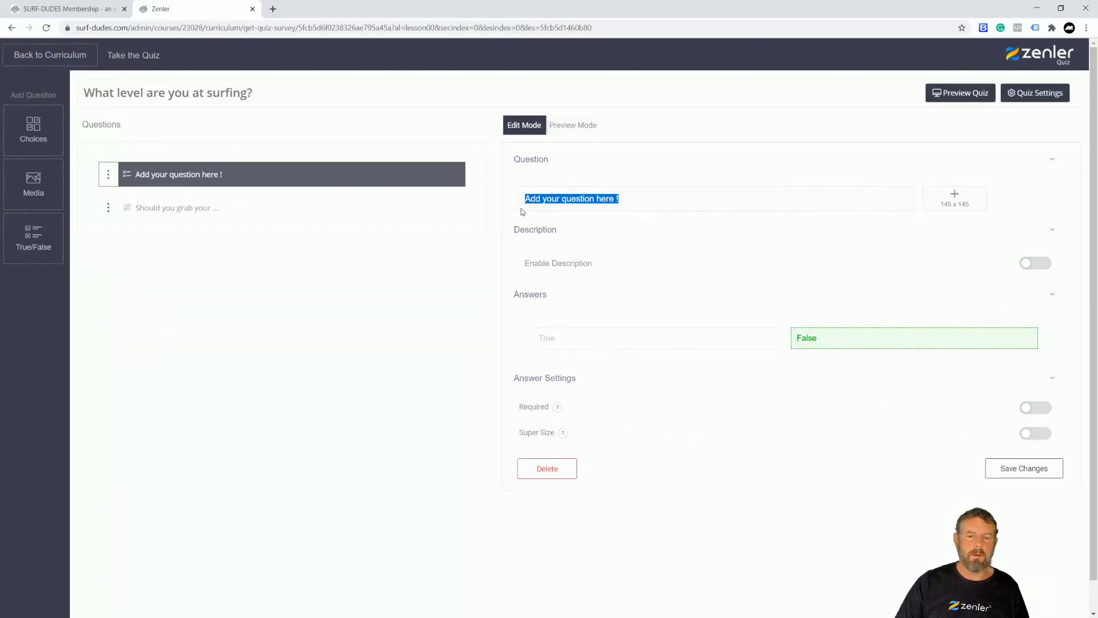
{"action": "left_click_drag", "start_coordinate": [114, 176], "coordinate": [159, 223]}
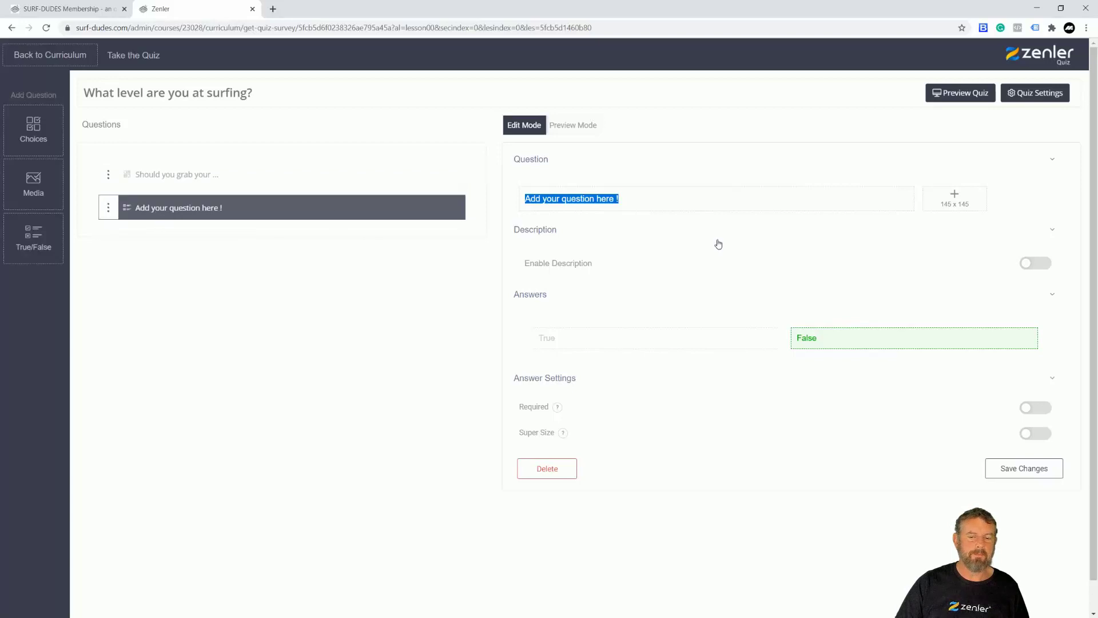
- Enter "Is it essential to stretch before every surf?" as the True/False question and mark True as the correct answer
{"action": "key", "text": "BackSpace"}
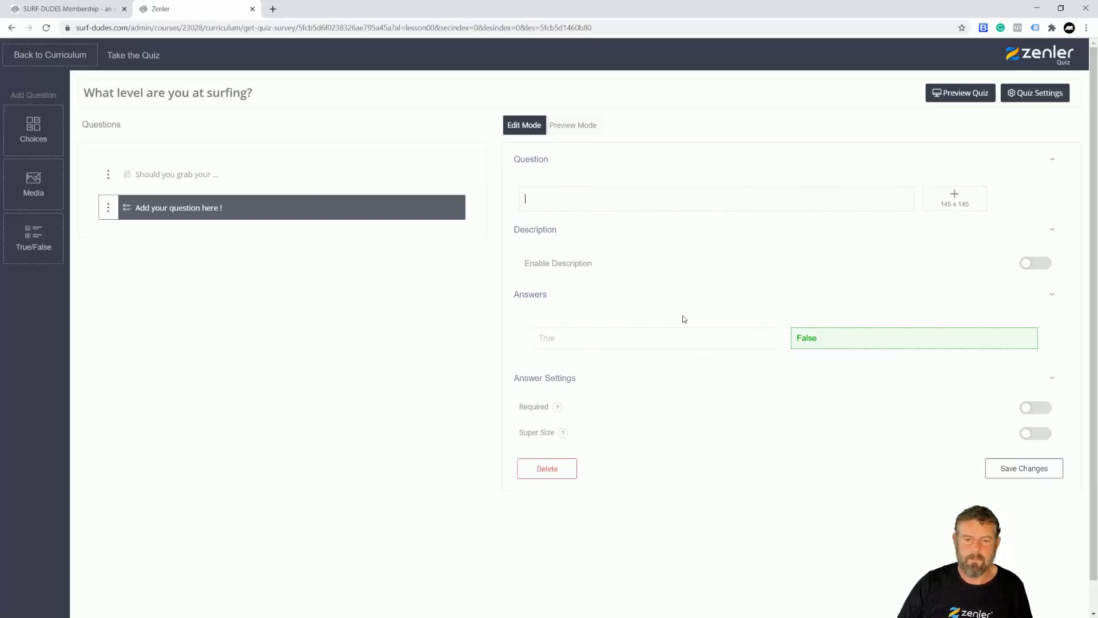
{"action": "type", "text": "Is"}
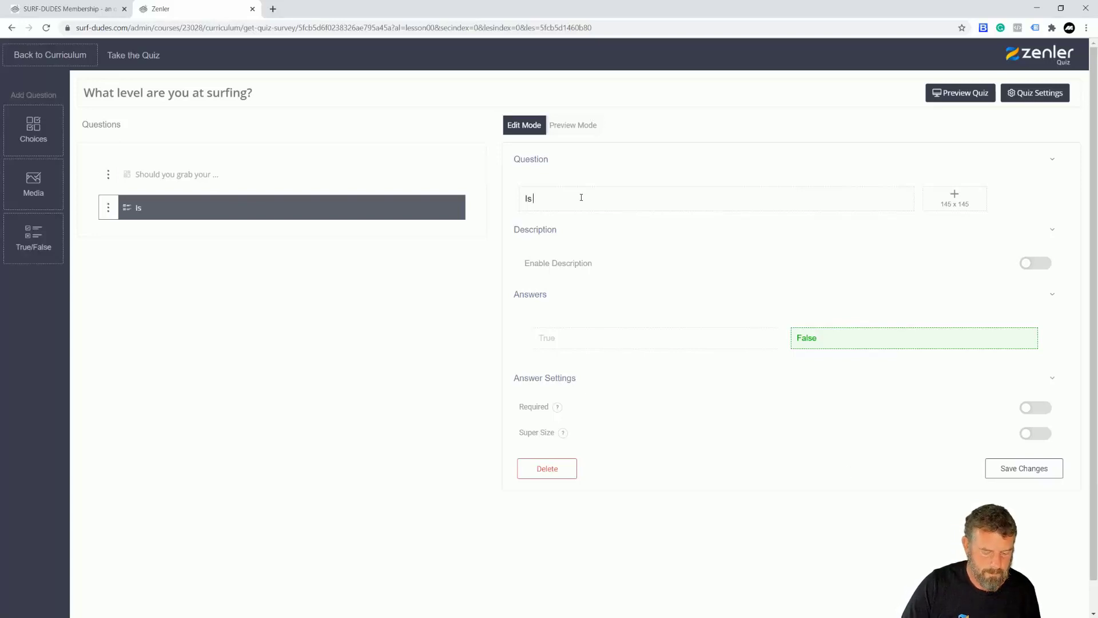
{"action": "type", "text": " it essent"}
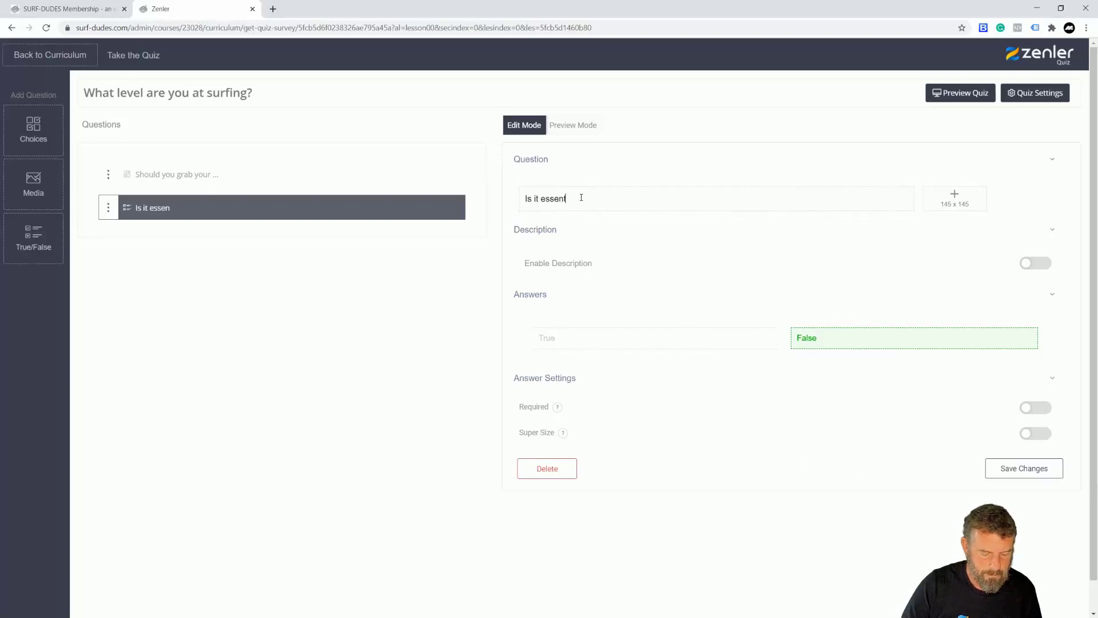
{"action": "type", "text": "ial to st"}
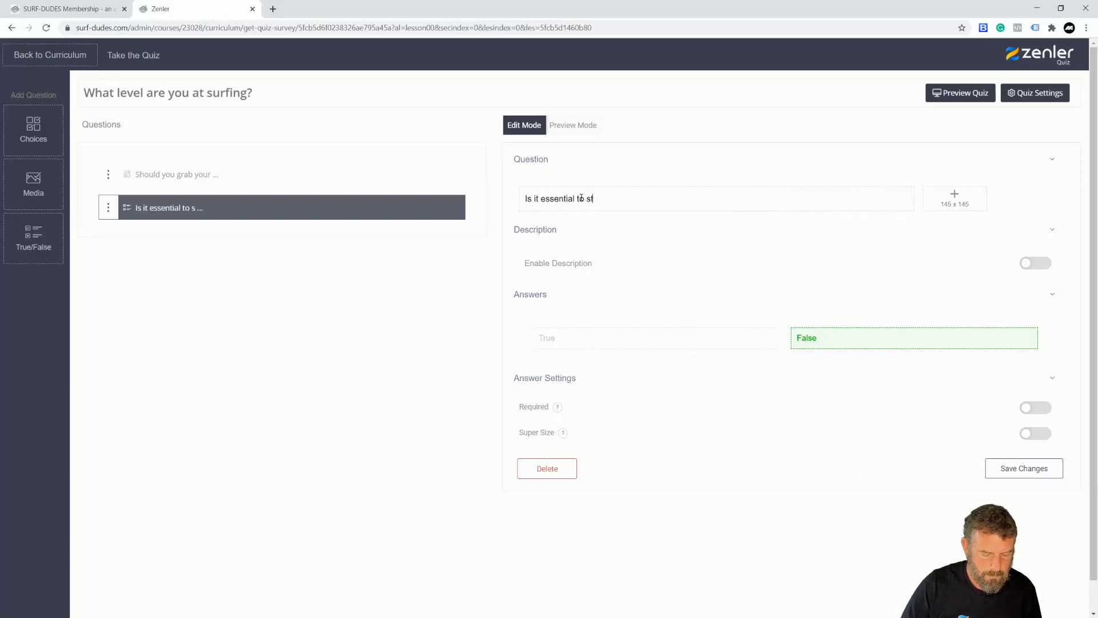
{"action": "type", "text": "retch be"}
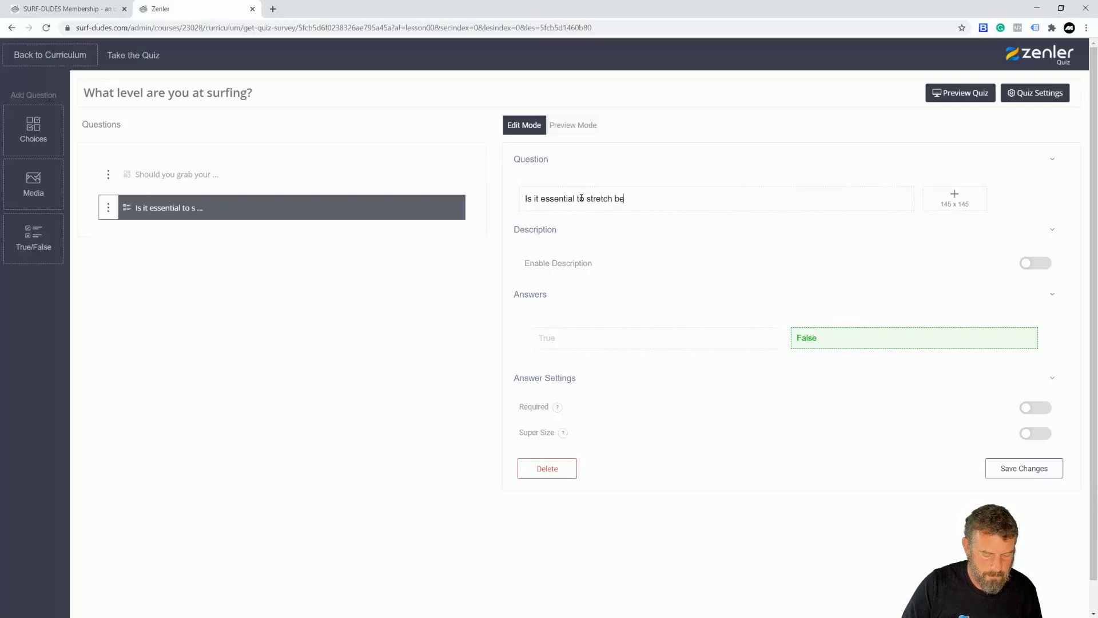
{"action": "type", "text": "fore every surf"}
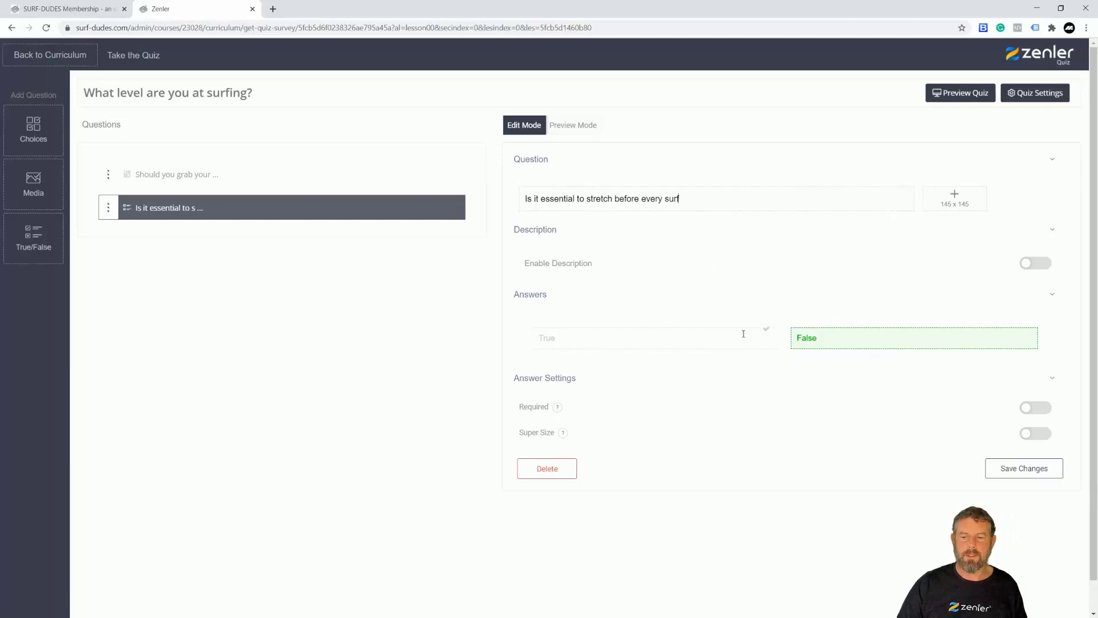
{"action": "left_click", "coordinate": [766, 329]}
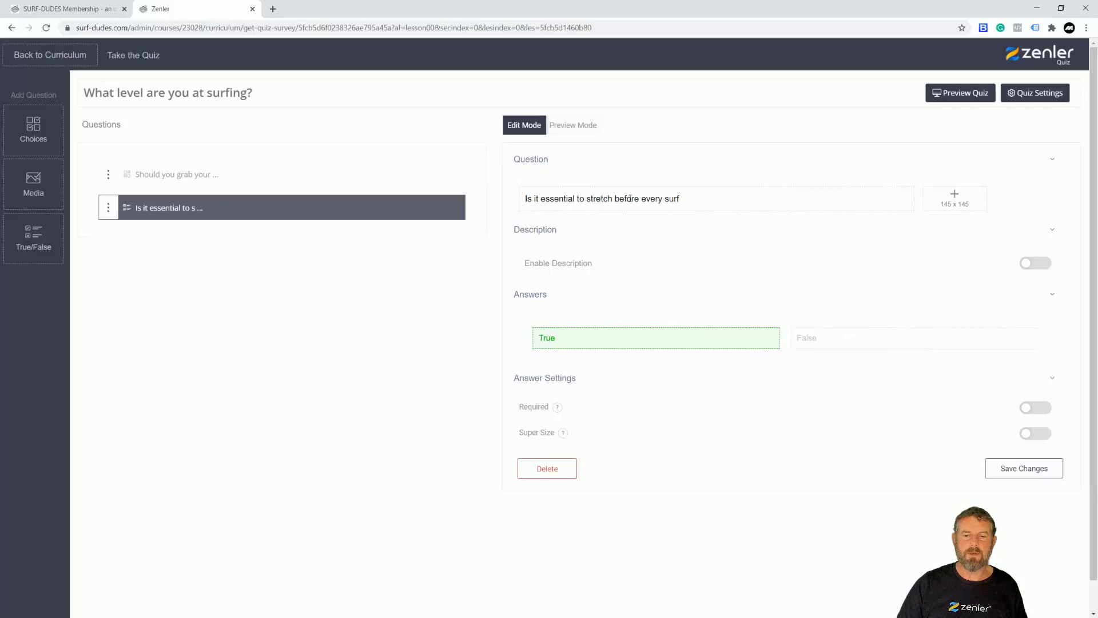
{"action": "type", "text": "?"}
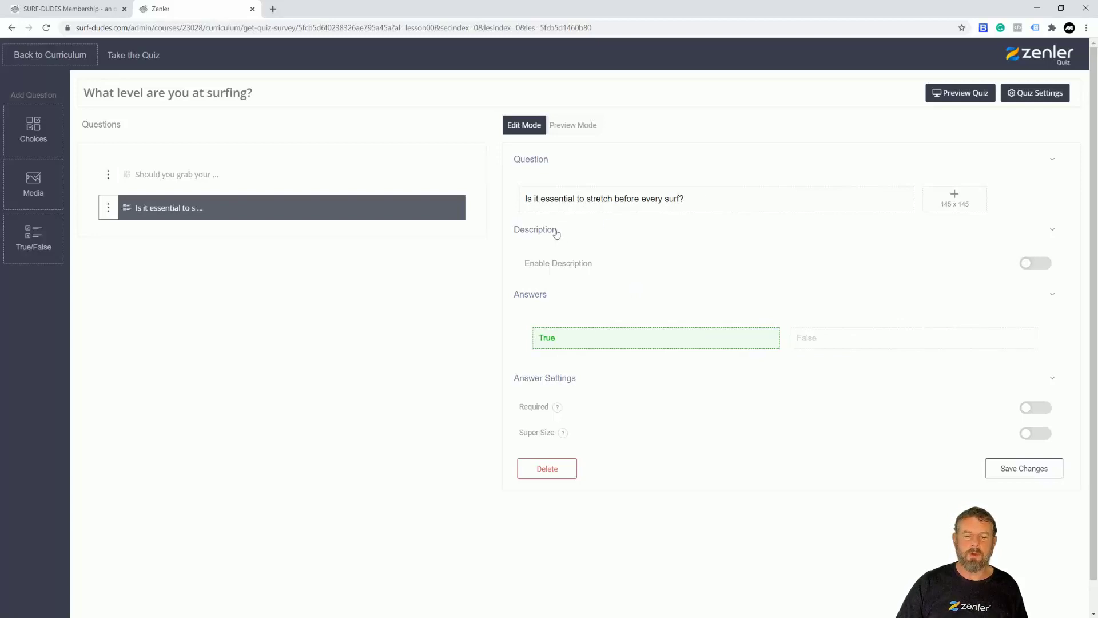
- Make the stretching question required and save its changes
{"action": "left_click", "coordinate": [1037, 408]}
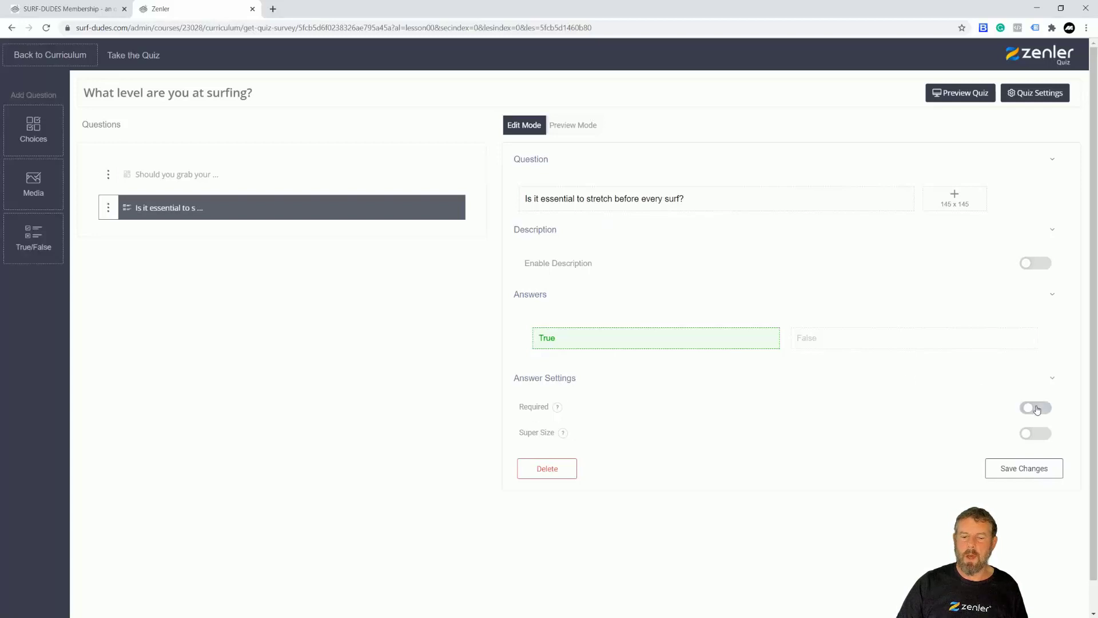
{"action": "left_click", "coordinate": [1010, 475]}
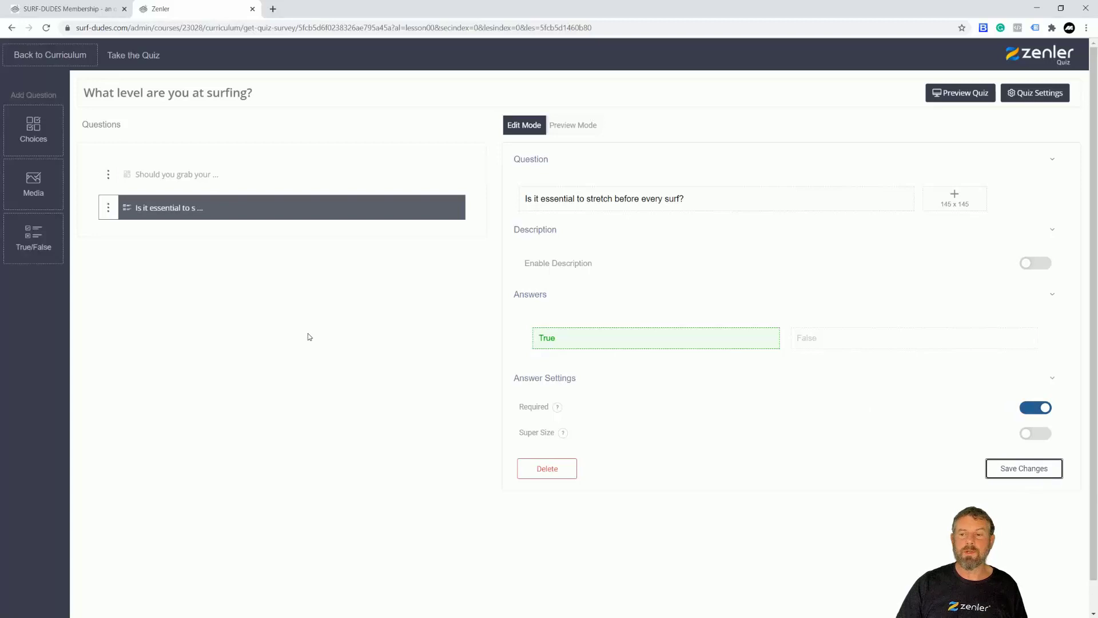
- Preview both questions, trying "Yes get out in the water as fast as you can" and True as answers, and return to editing the first question
{"action": "left_click", "coordinate": [571, 126]}
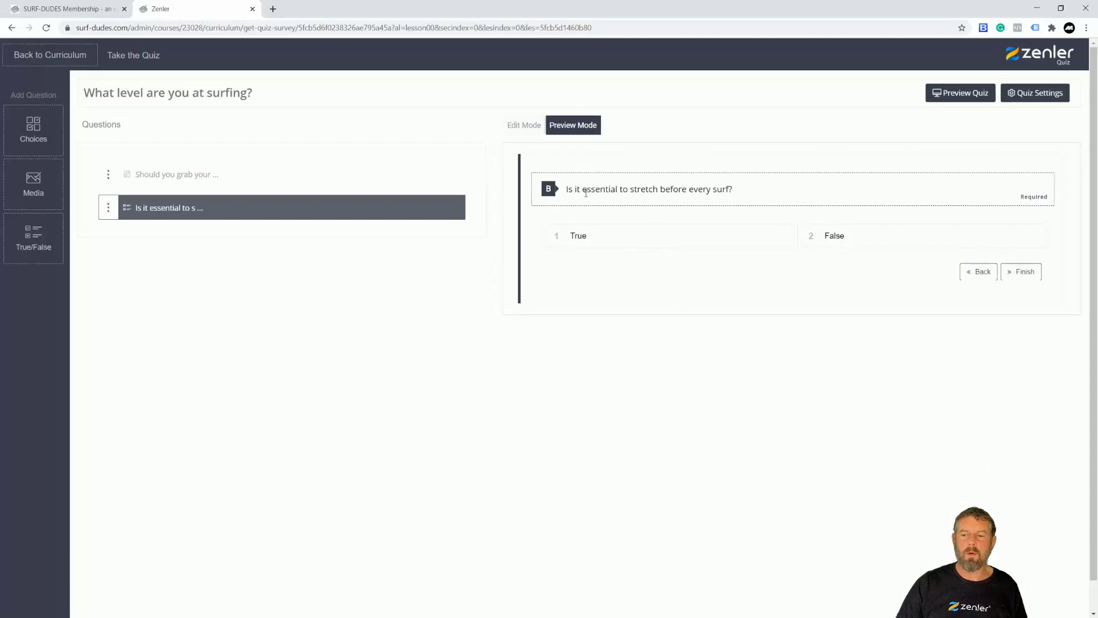
{"action": "left_click", "coordinate": [399, 189]}
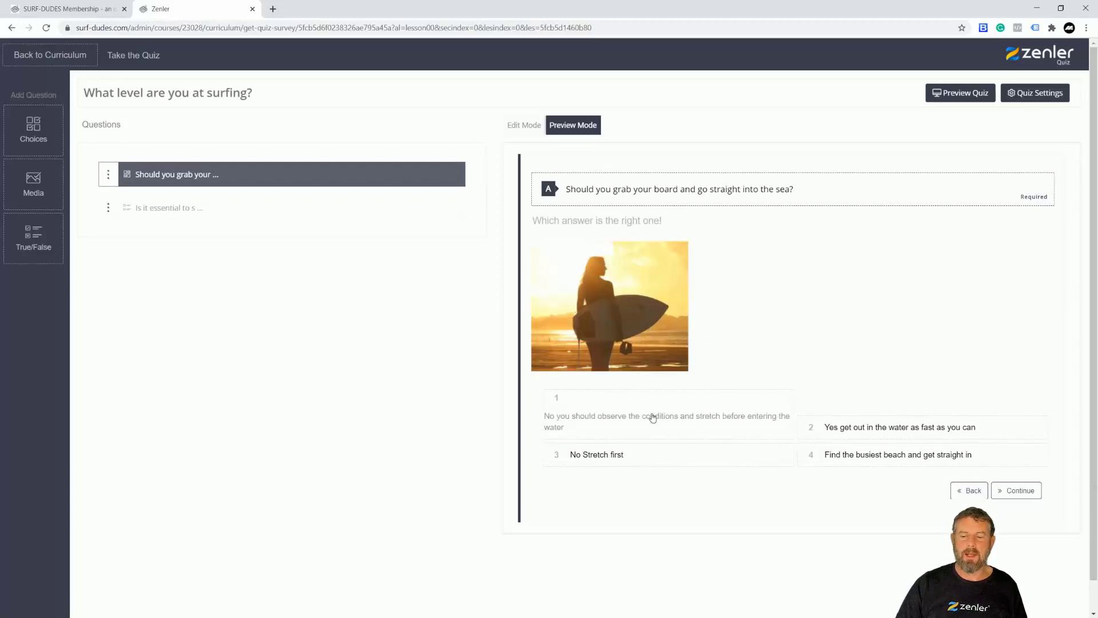
{"action": "left_click", "coordinate": [673, 425]}
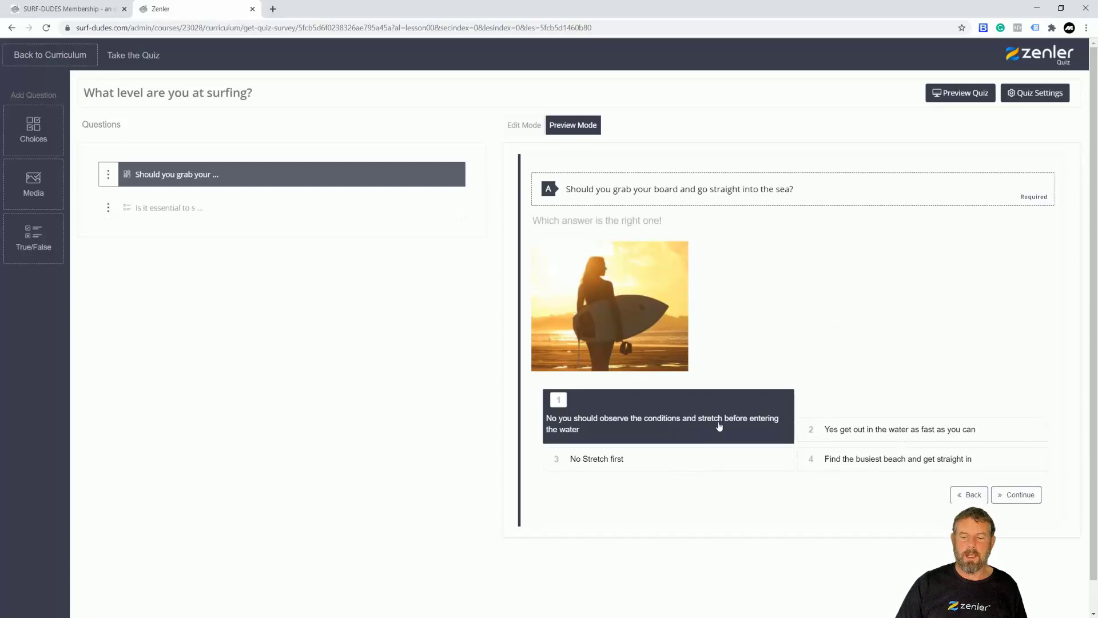
{"action": "left_click", "coordinate": [846, 437]}
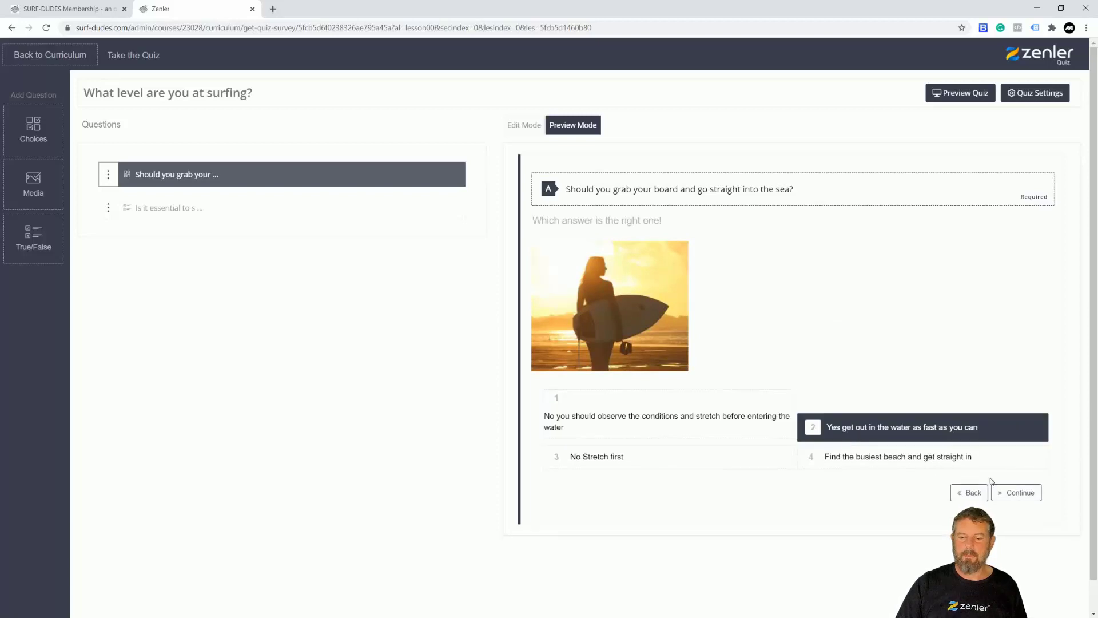
{"action": "left_click", "coordinate": [1016, 493]}
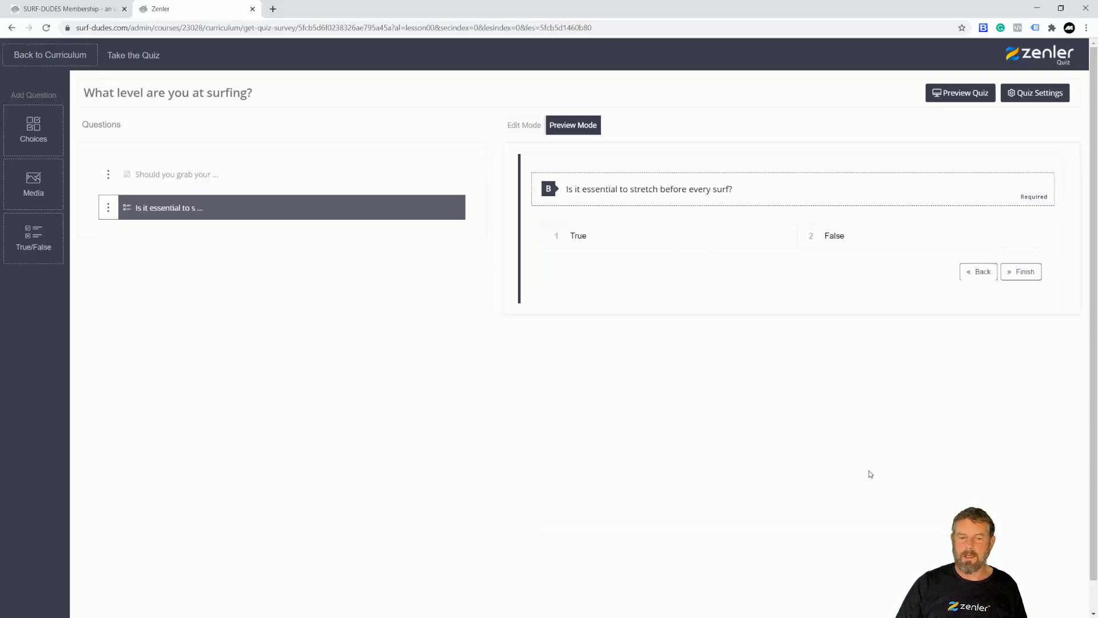
{"action": "left_click", "coordinate": [624, 236]}
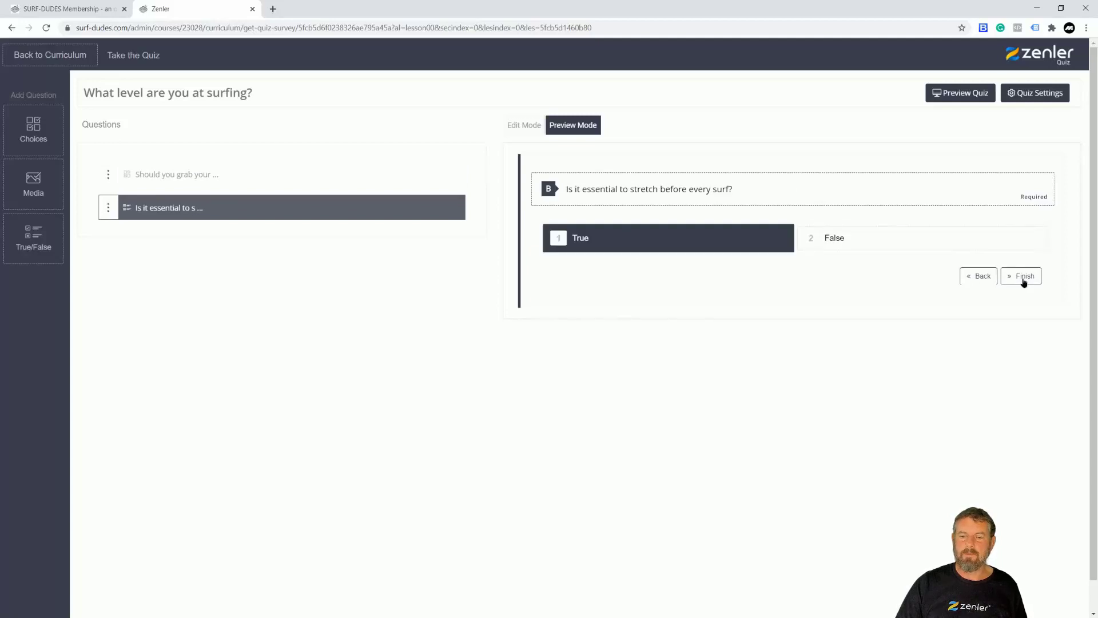
{"action": "left_click", "coordinate": [1024, 278]}
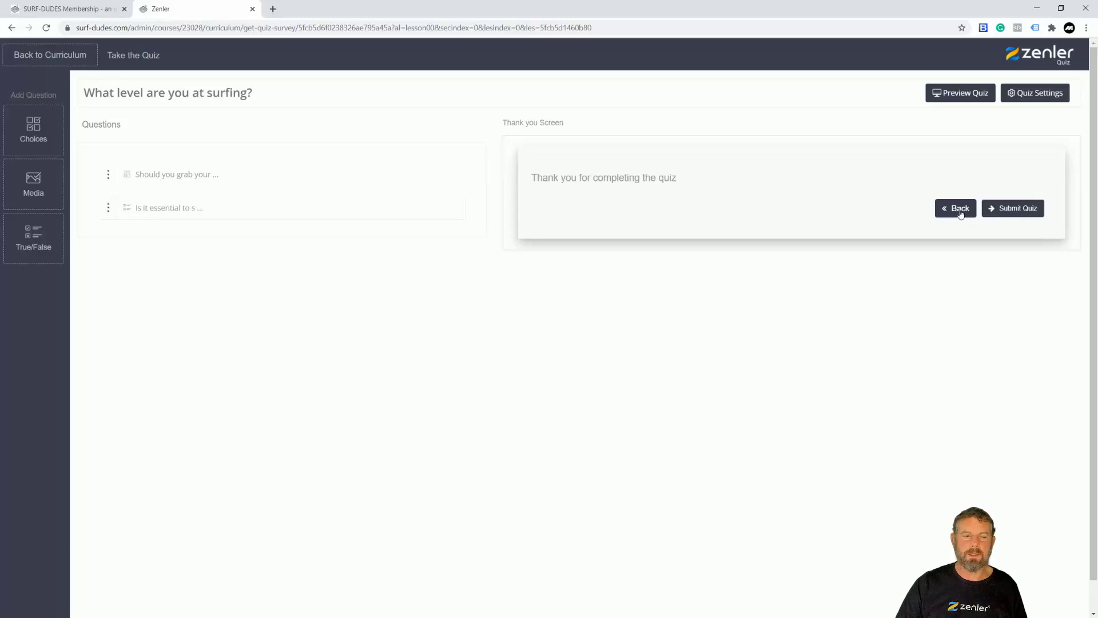
{"action": "left_click", "coordinate": [345, 177]}
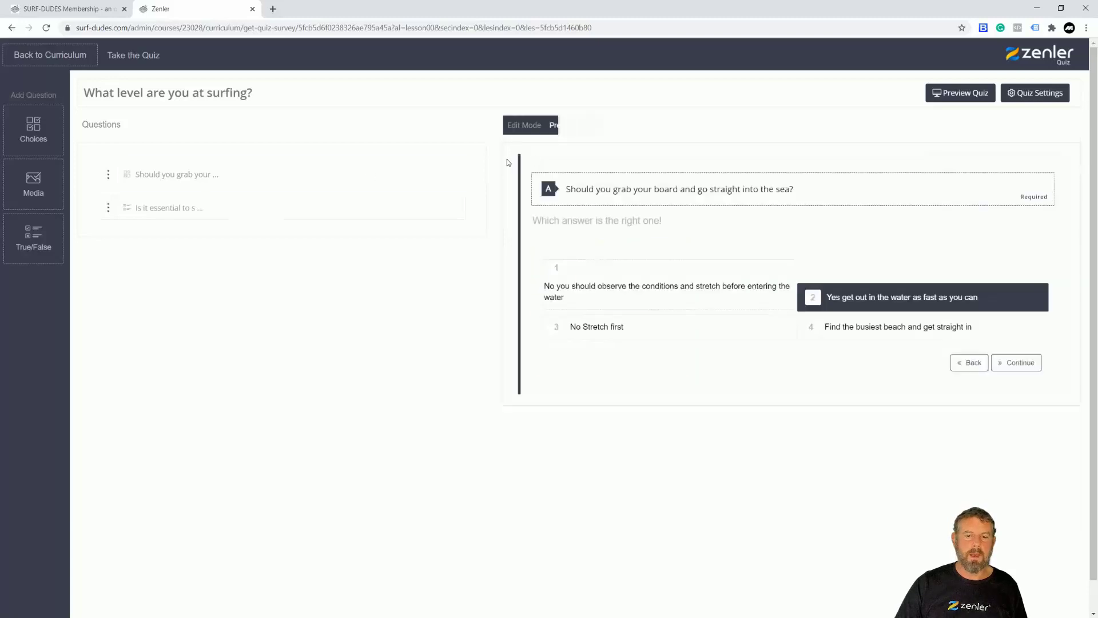
{"action": "left_click", "coordinate": [527, 128]}
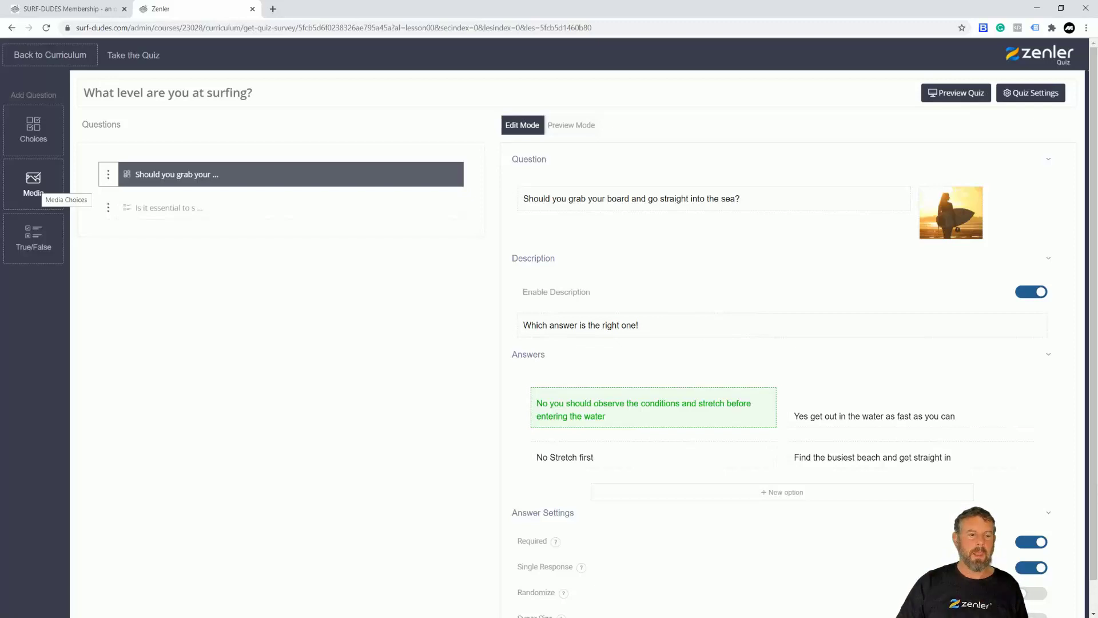
- Add a Media question below the other two and mark its second media option as the correct answer
{"action": "left_click_drag", "start_coordinate": [33, 182], "coordinate": [175, 229]}
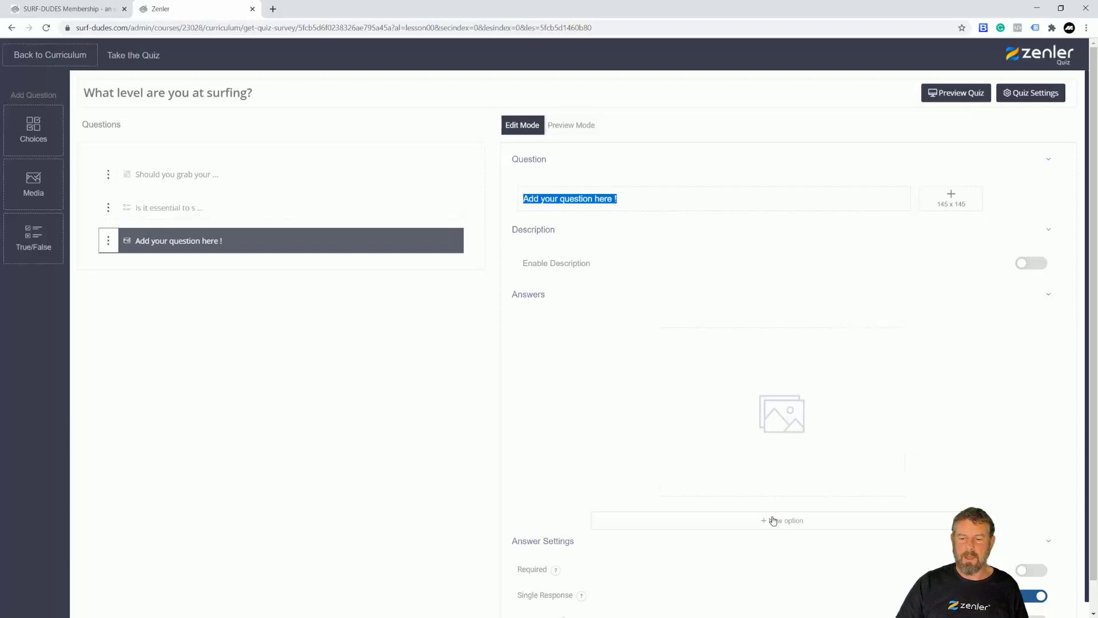
{"action": "left_click", "coordinate": [776, 422]}
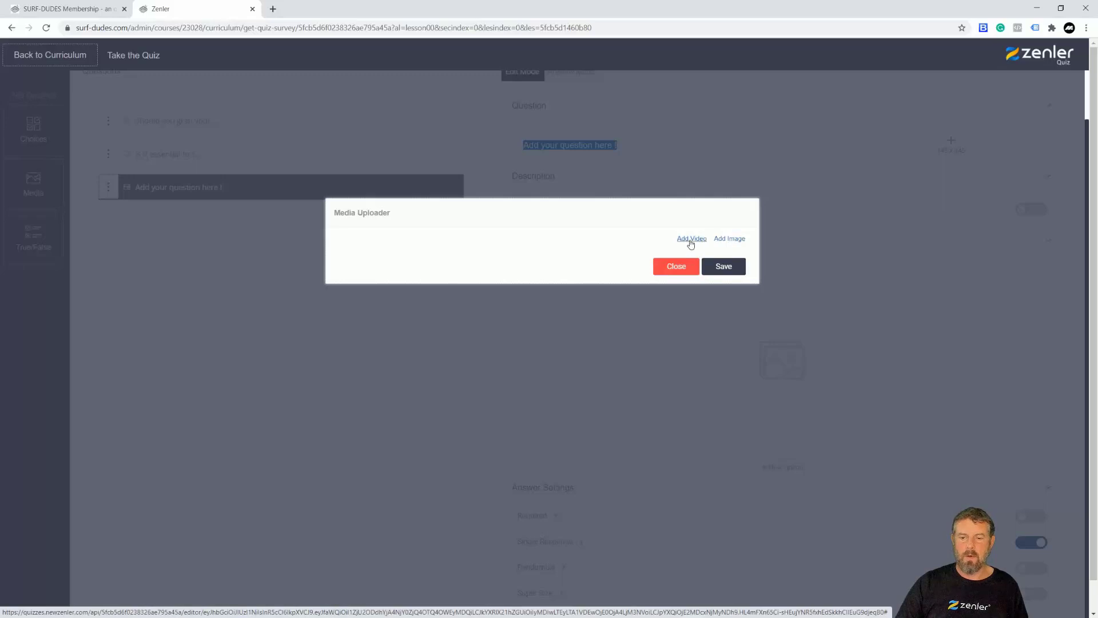
{"action": "left_click", "coordinate": [682, 275]}
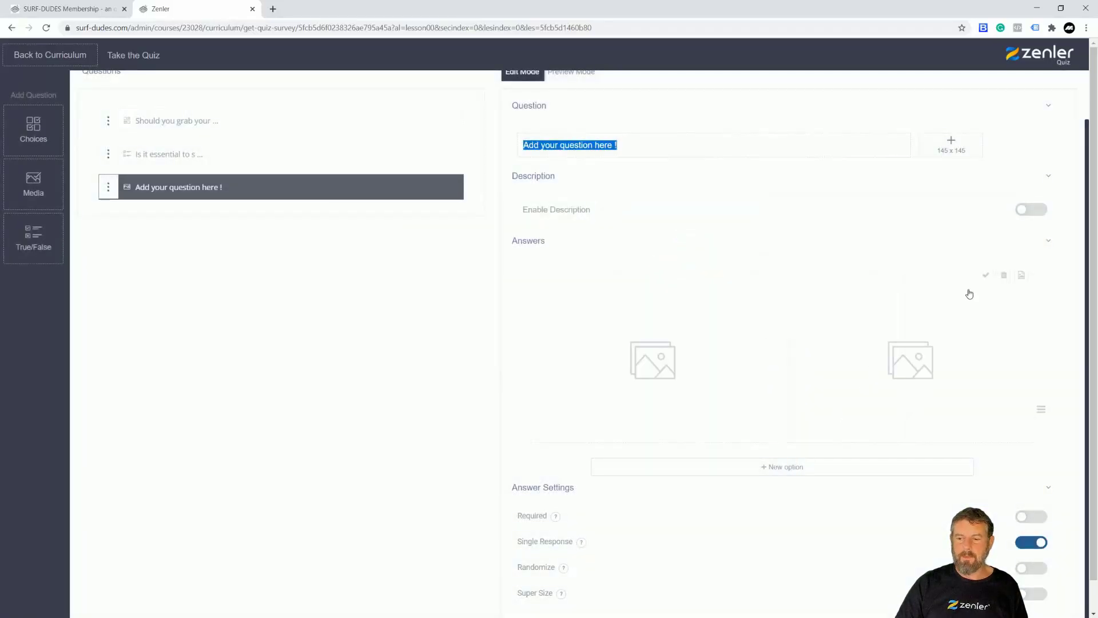
{"action": "left_click", "coordinate": [985, 276]}
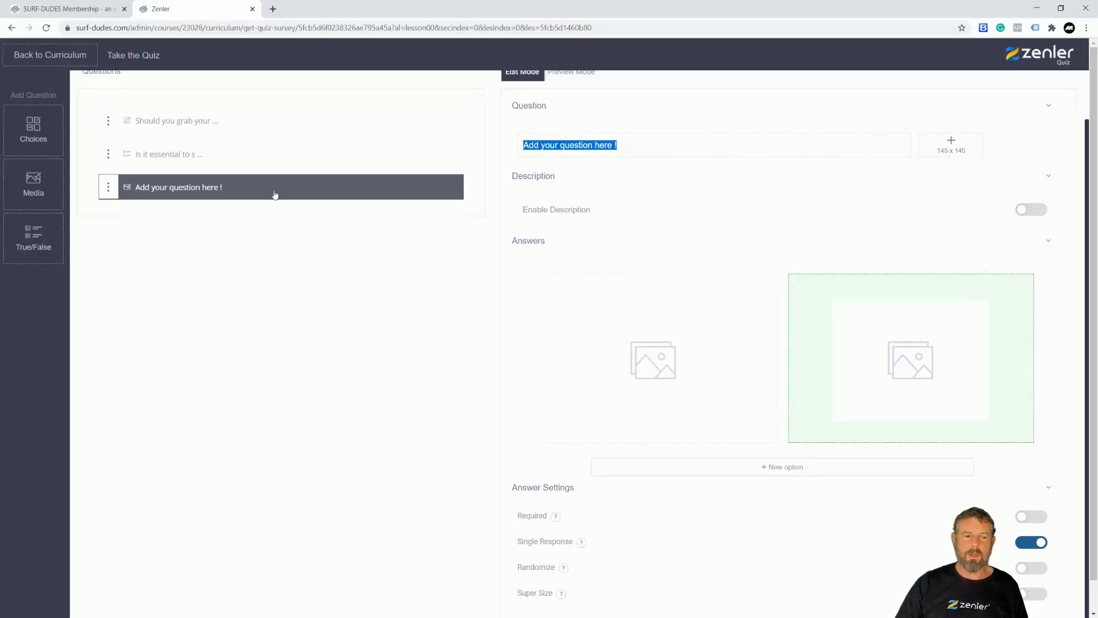
{"action": "scroll", "coordinate": [709, 362], "scroll_direction": "up", "scroll_amount": 1}
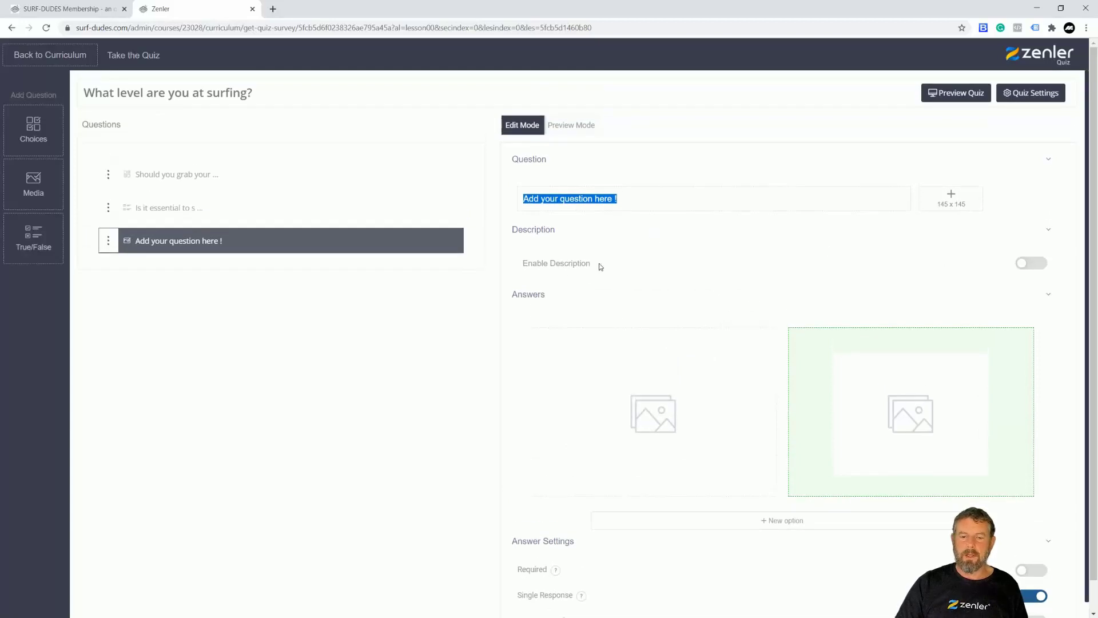
{"action": "scroll", "coordinate": [848, 277], "scroll_direction": "down", "scroll_amount": 1}
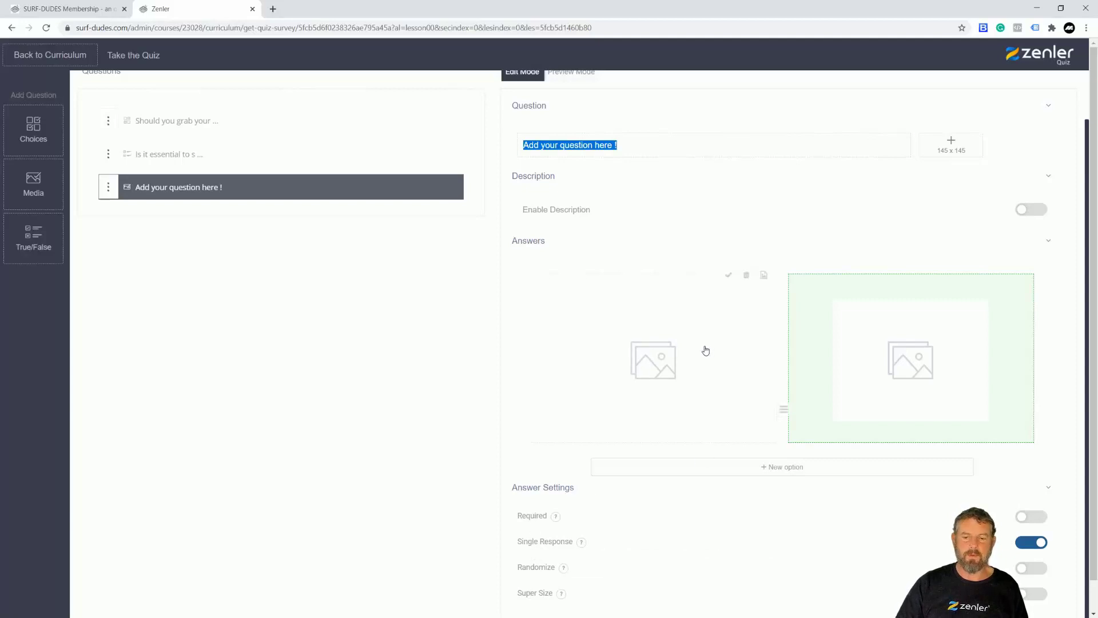
{"action": "scroll", "coordinate": [705, 350], "scroll_direction": "up", "scroll_amount": 1}
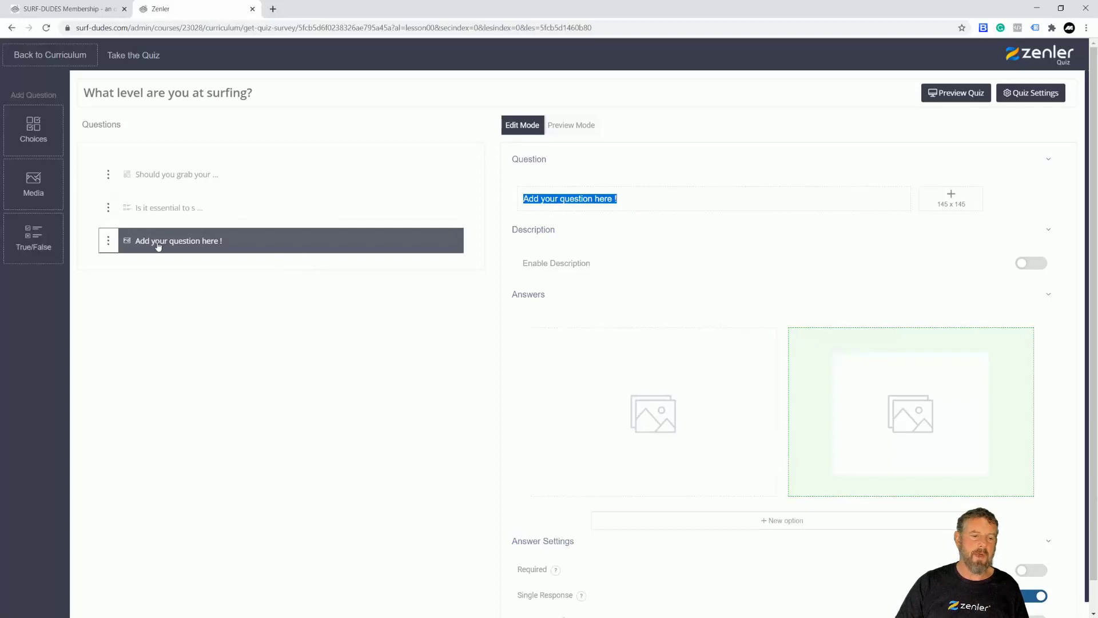
- Delete the untitled Media question from the quiz
{"action": "left_click_drag", "start_coordinate": [145, 240], "coordinate": [17, 337]}
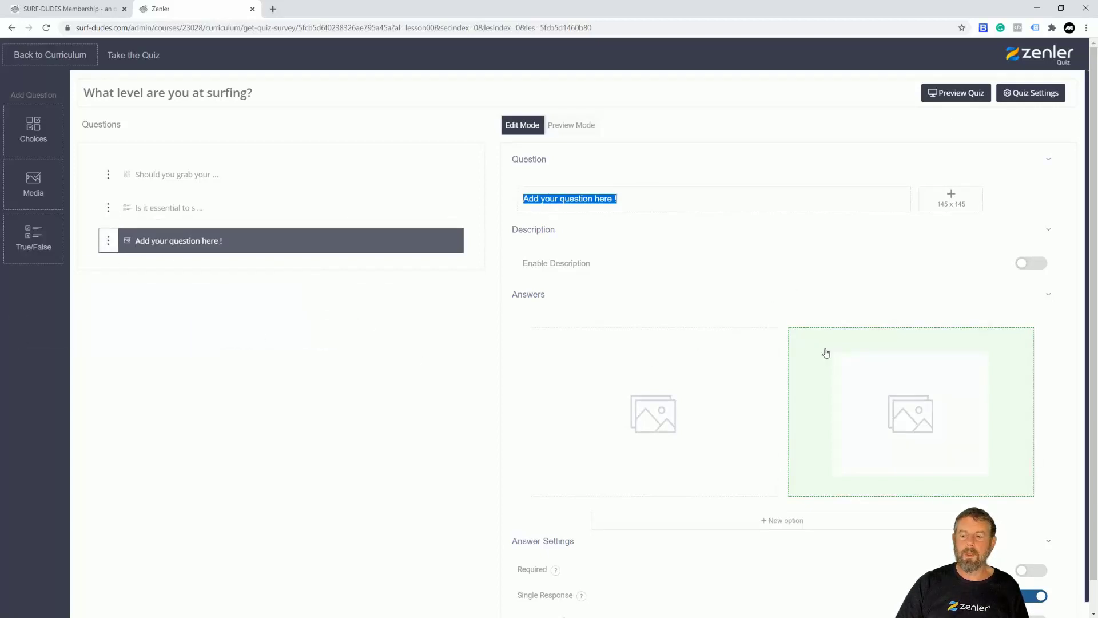
{"action": "scroll", "coordinate": [537, 394], "scroll_direction": "down", "scroll_amount": 1}
{"action": "scroll", "coordinate": [426, 338], "scroll_direction": "down", "scroll_amount": 1}
{"action": "scroll", "coordinate": [426, 337], "scroll_direction": "down", "scroll_amount": 1}
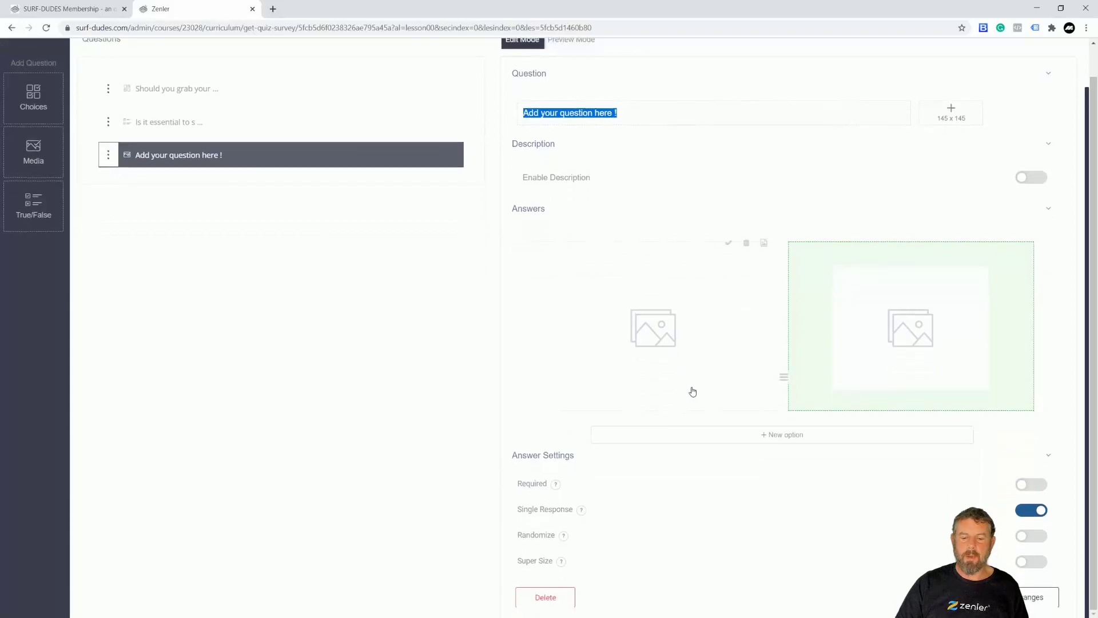
{"action": "left_click", "coordinate": [545, 596]}
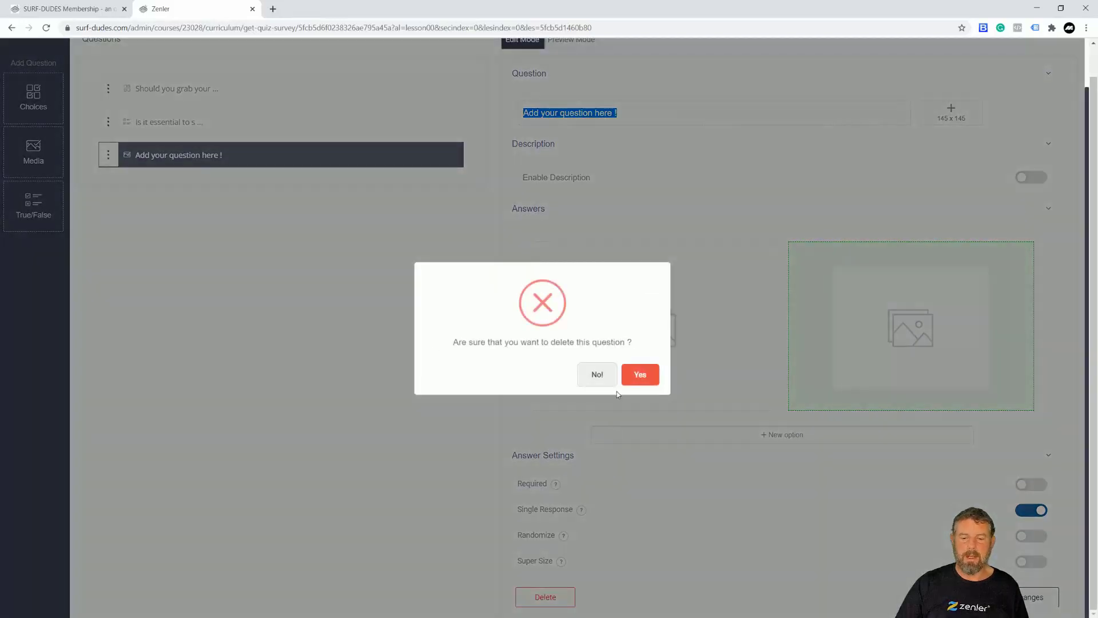
{"action": "left_click", "coordinate": [642, 374]}
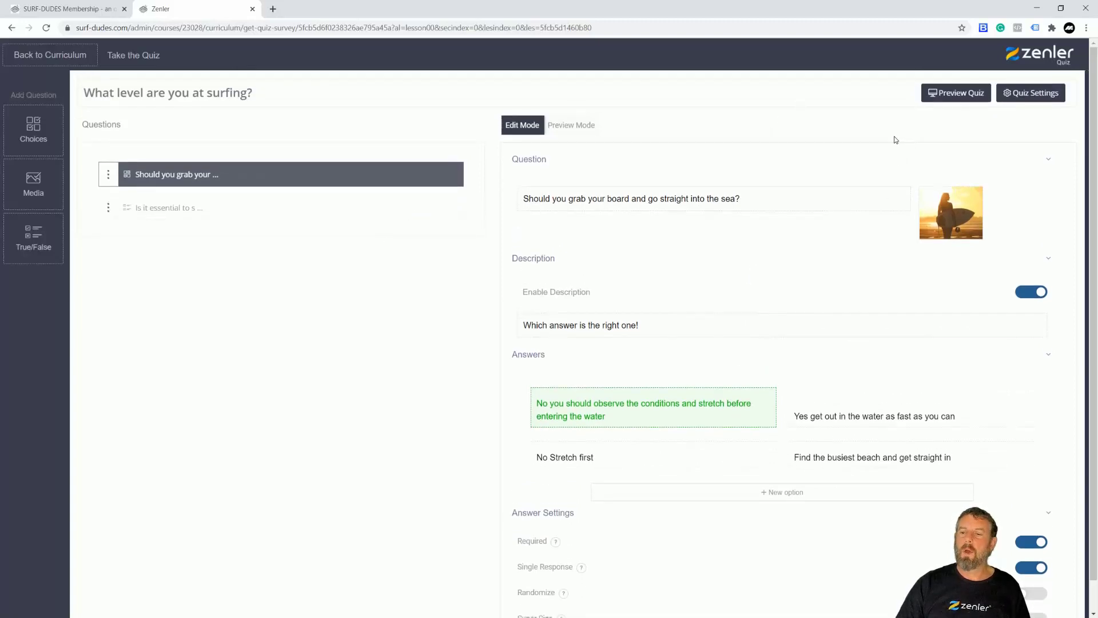
- Enable the passing grade in the quiz's general settings and set it to 100%
{"action": "left_click", "coordinate": [1011, 101]}
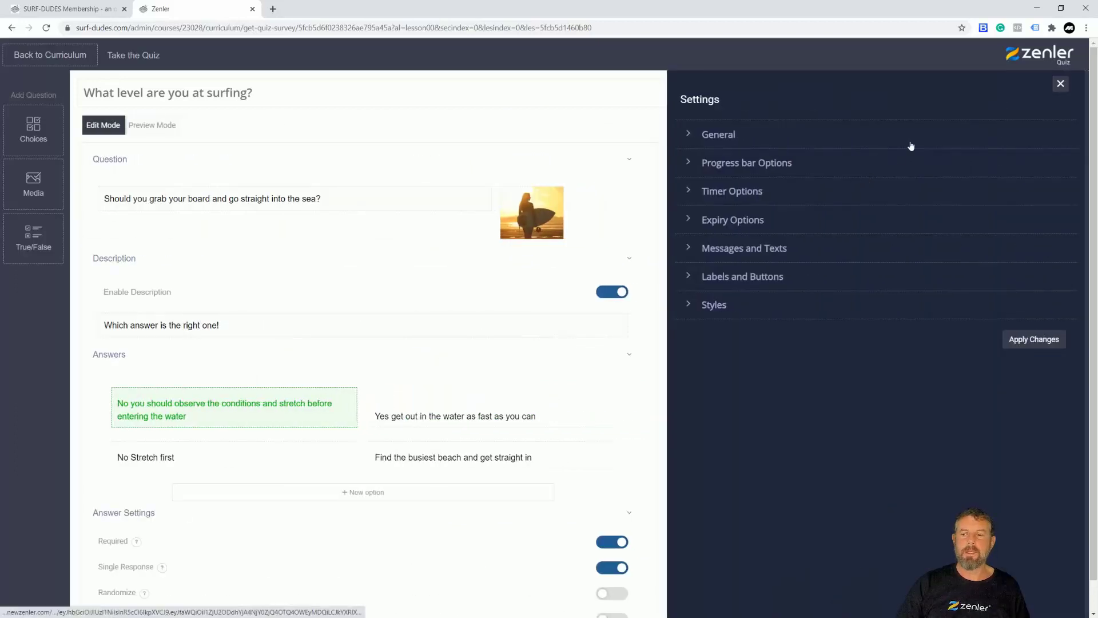
{"action": "left_click", "coordinate": [1060, 84]}
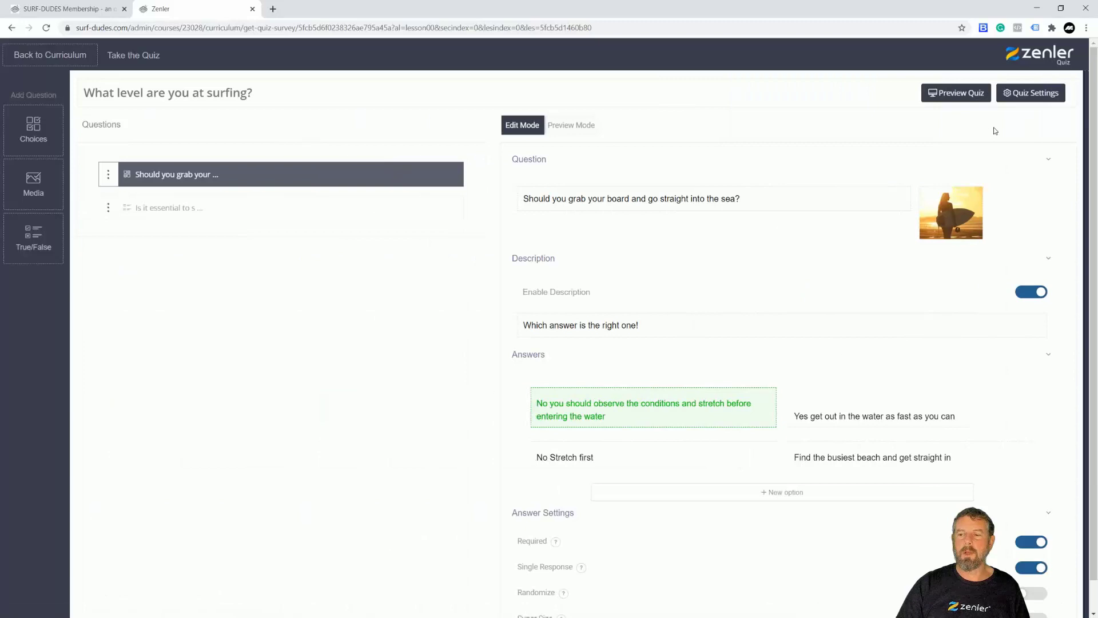
{"action": "left_click", "coordinate": [1025, 99]}
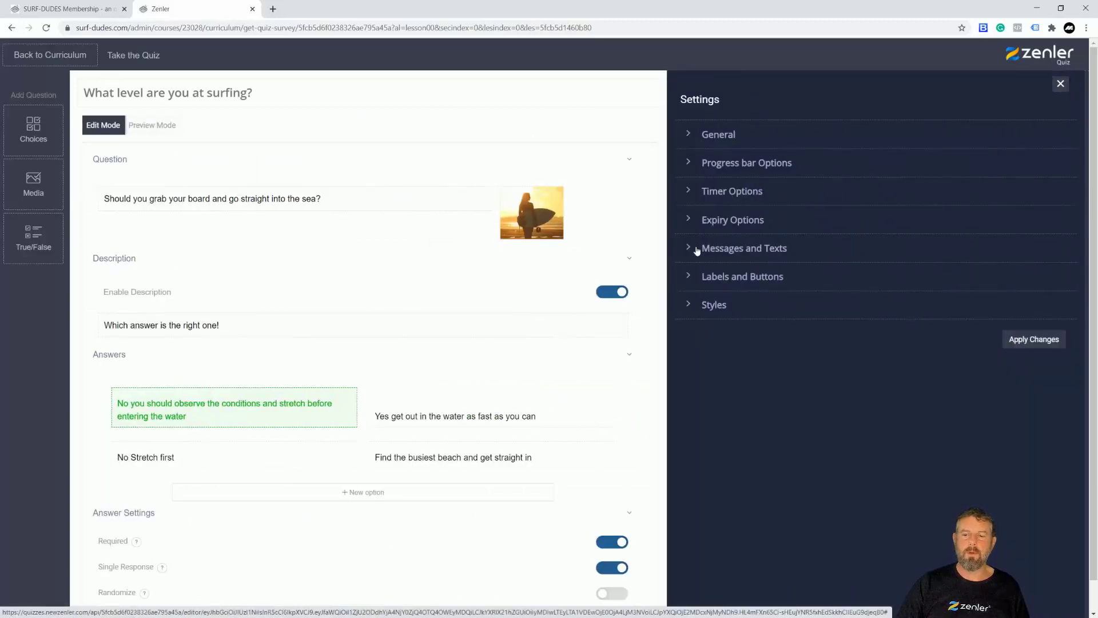
{"action": "left_click", "coordinate": [688, 137]}
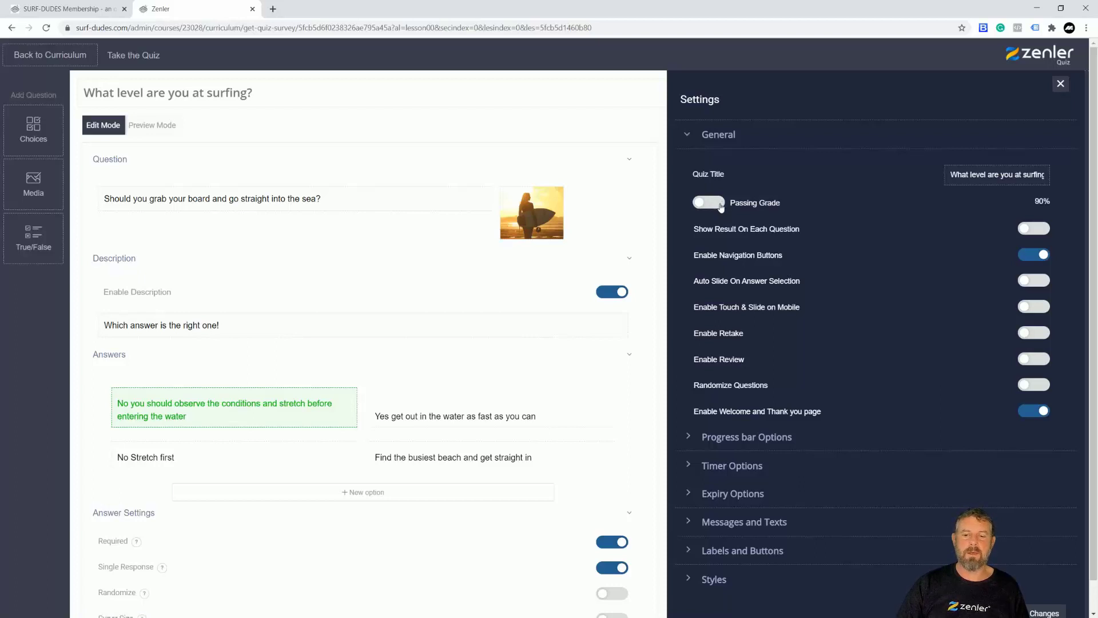
{"action": "left_click", "coordinate": [777, 201]}
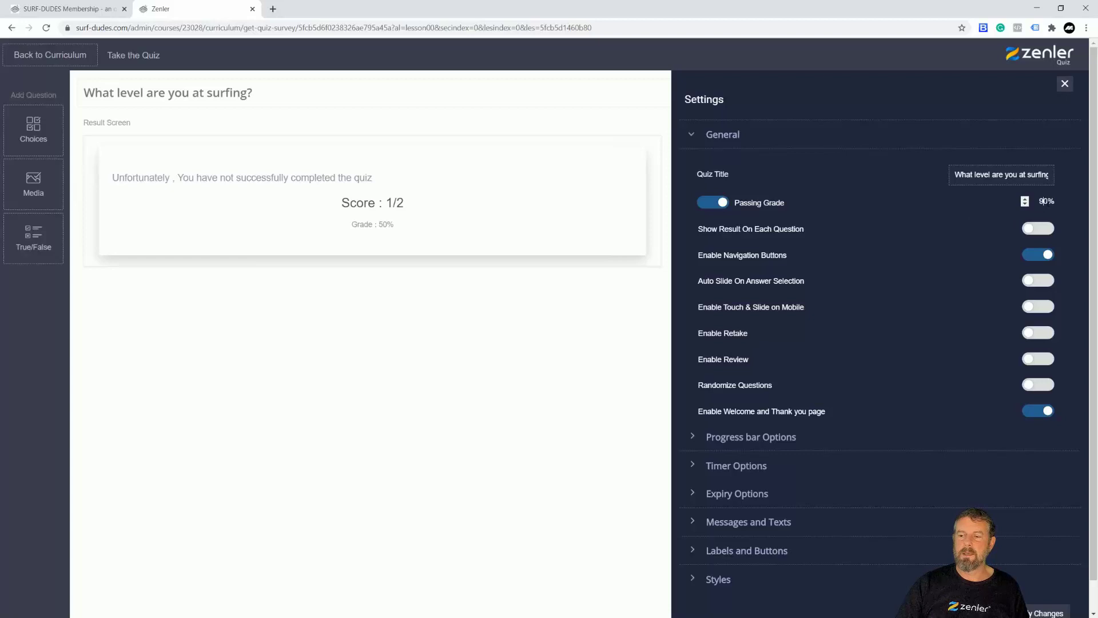
{"action": "double_click", "coordinate": [1040, 201]}
{"action": "type", "text": "10"}
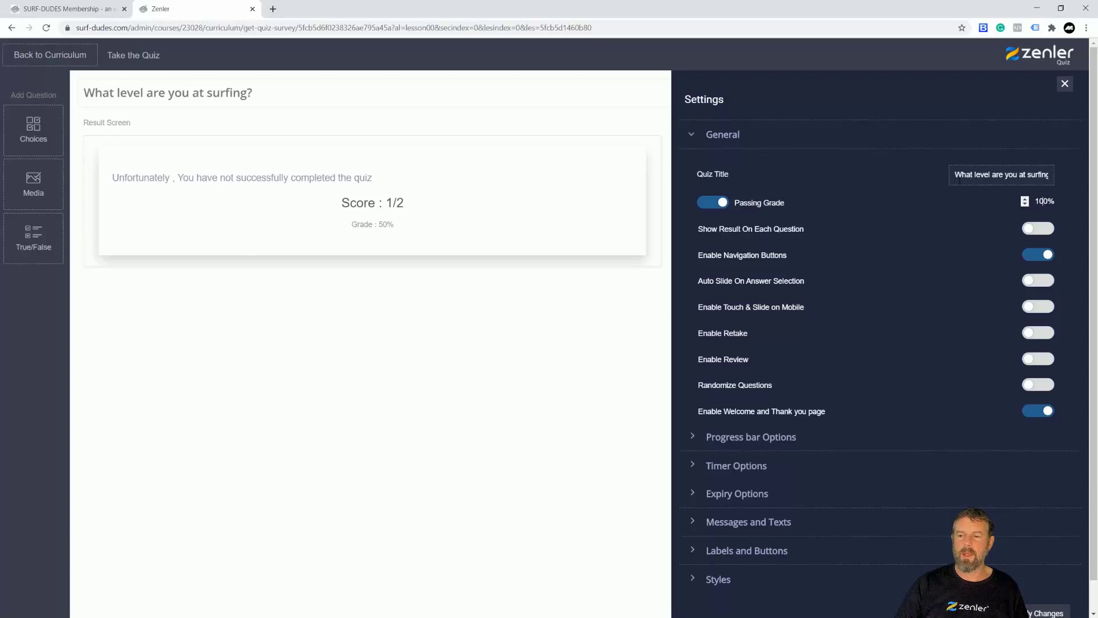
- Change the quiz title to "Your knowledge at Surfing"
{"action": "left_click_drag", "start_coordinate": [954, 174], "coordinate": [1059, 181]}
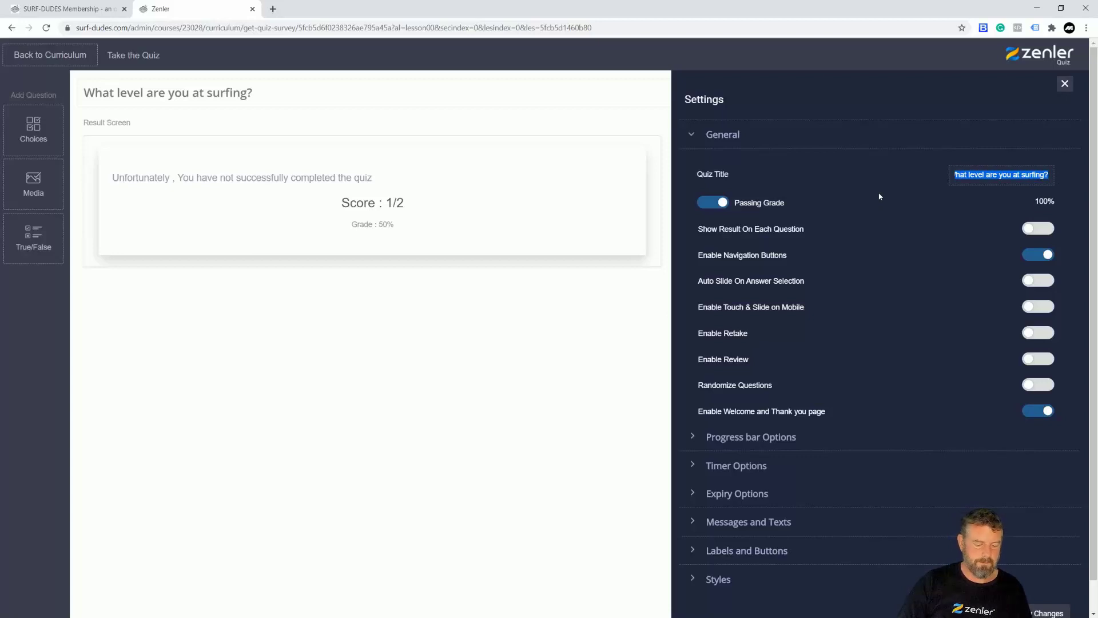
{"action": "type", "text": "YOur knowledge"}
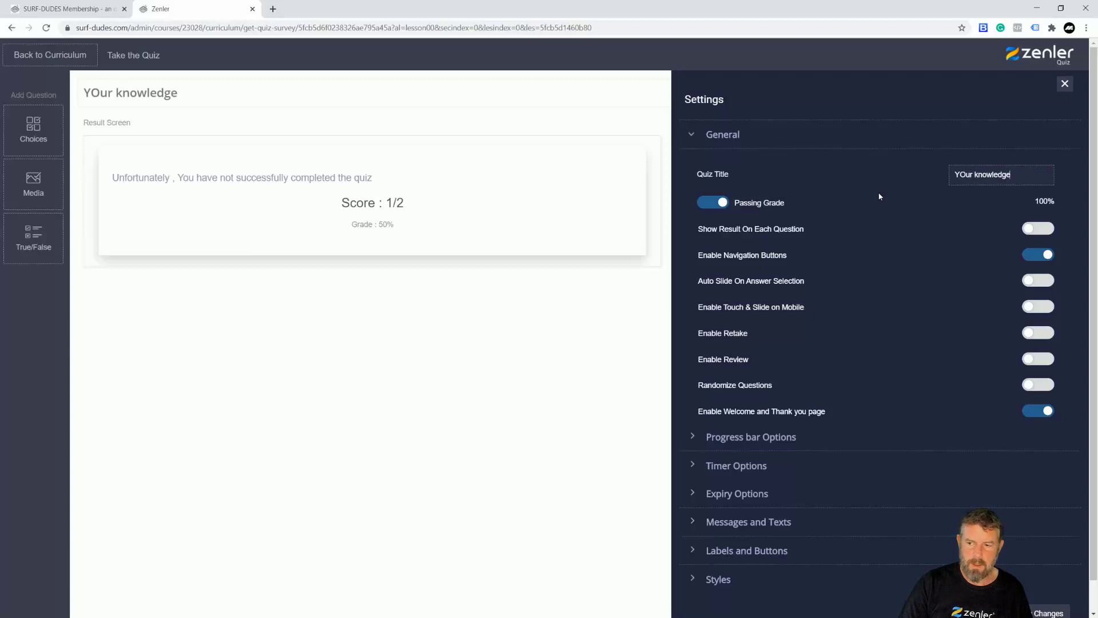
{"action": "type", "text": " at"}
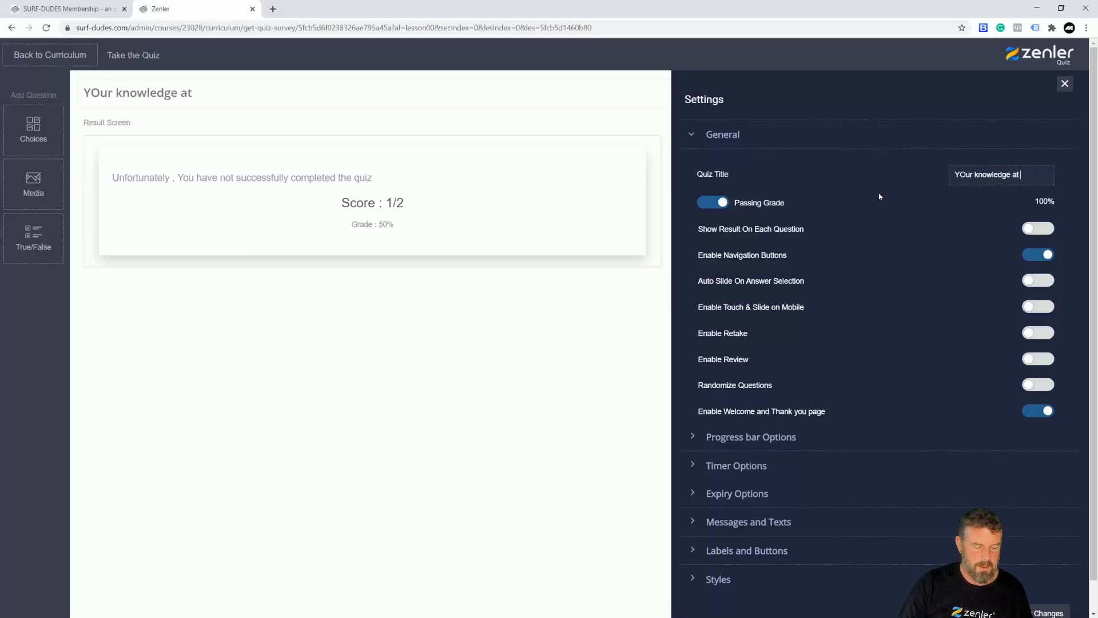
{"action": "type", "text": " Surfing"}
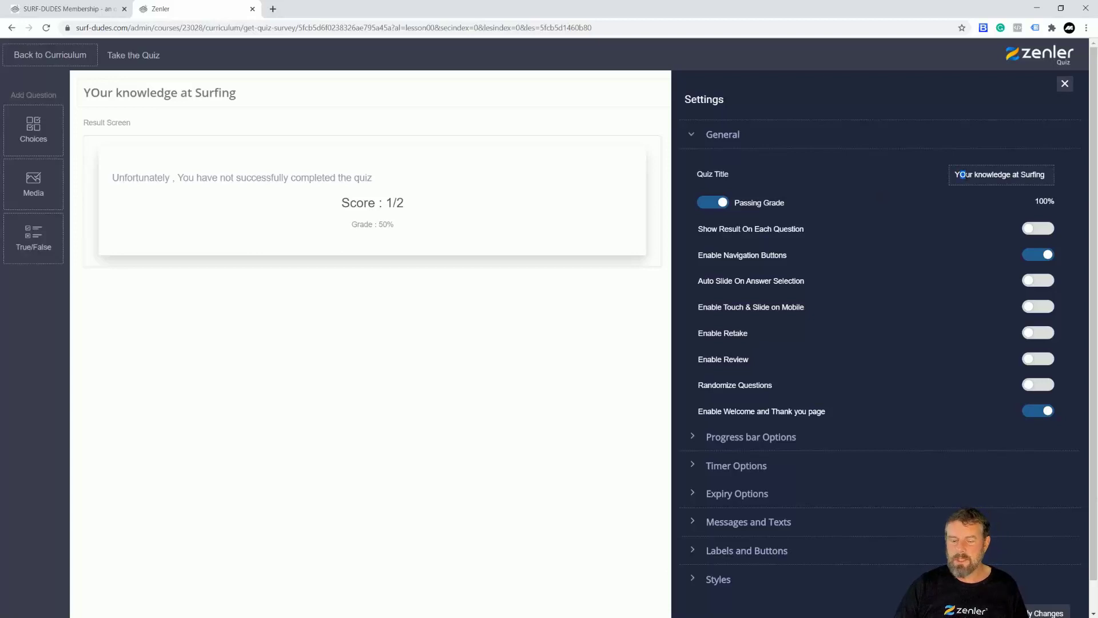
{"action": "key", "text": "BackSpace"}
{"action": "type", "text": "o"}
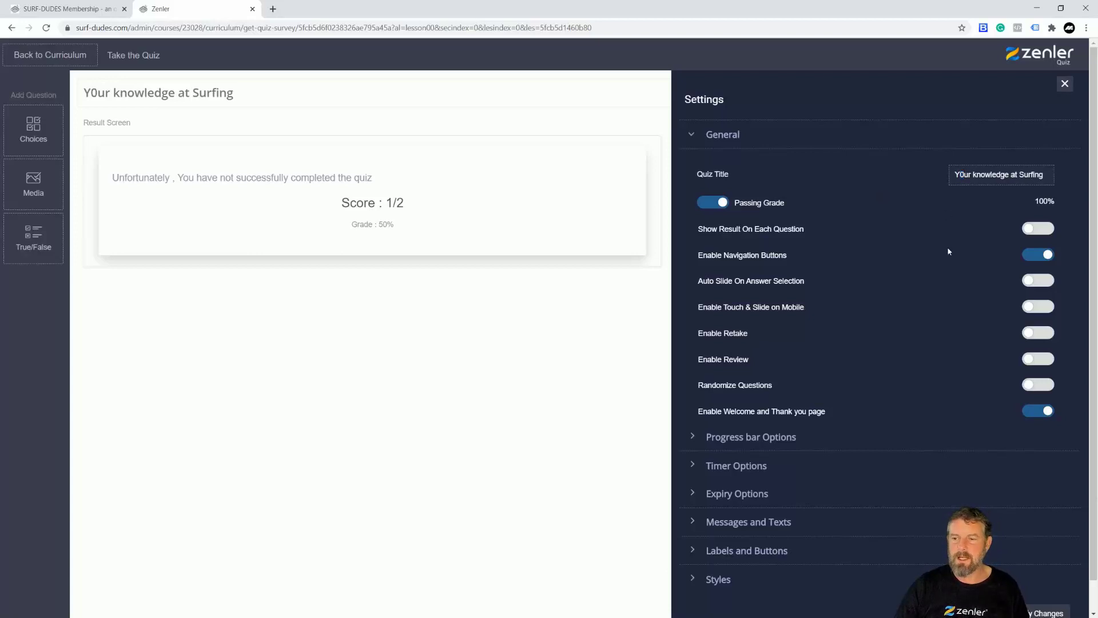
{"action": "key", "text": "BackSpace"}
{"action": "type", "text": "o"}
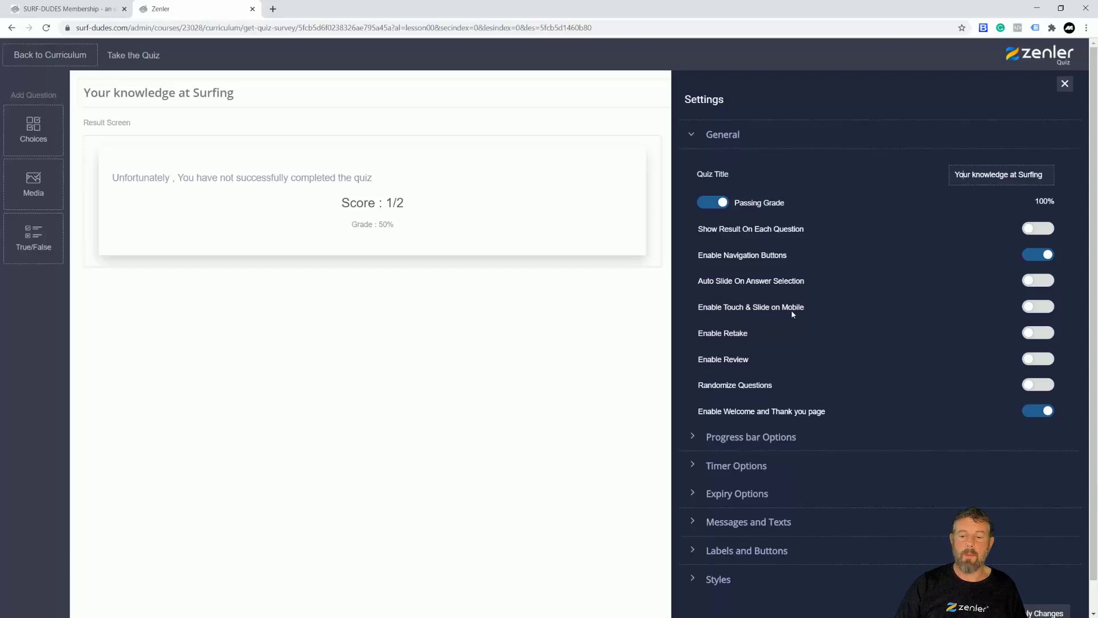
- Enable retake and review for the quiz, apply the changes and close the settings
{"action": "left_click", "coordinate": [1036, 336]}
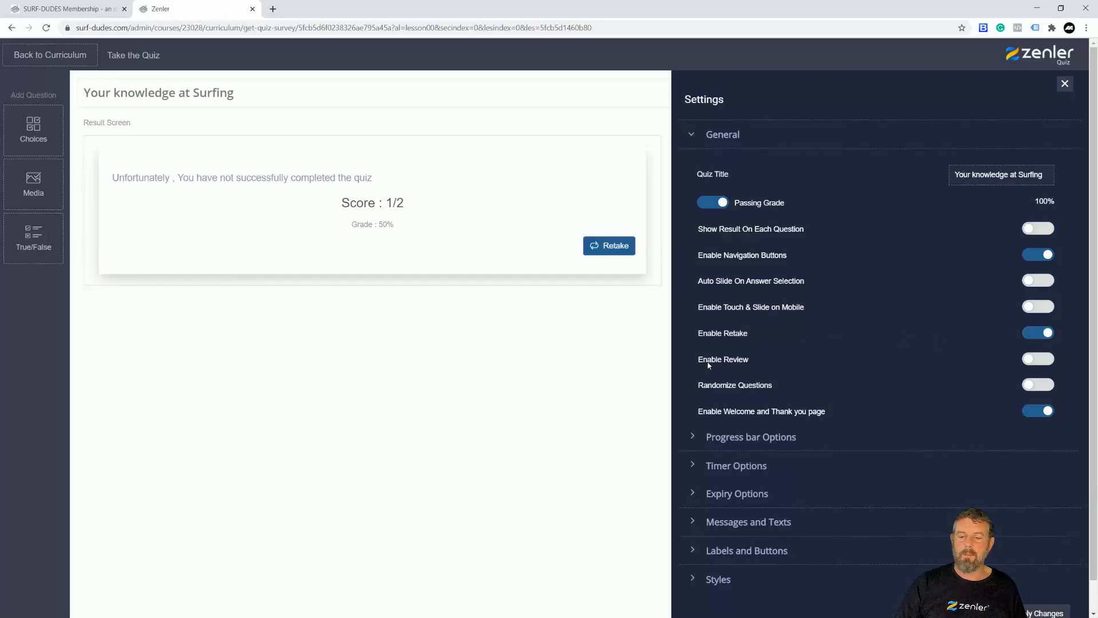
{"action": "left_click", "coordinate": [1046, 359]}
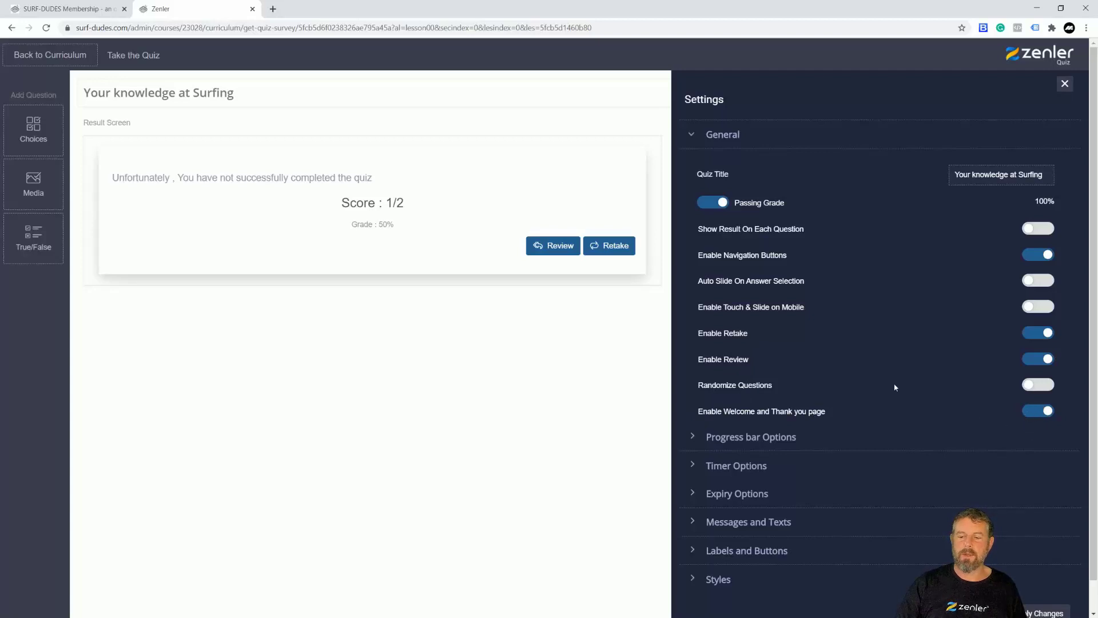
{"action": "scroll", "coordinate": [896, 382], "scroll_direction": "down", "scroll_amount": 1}
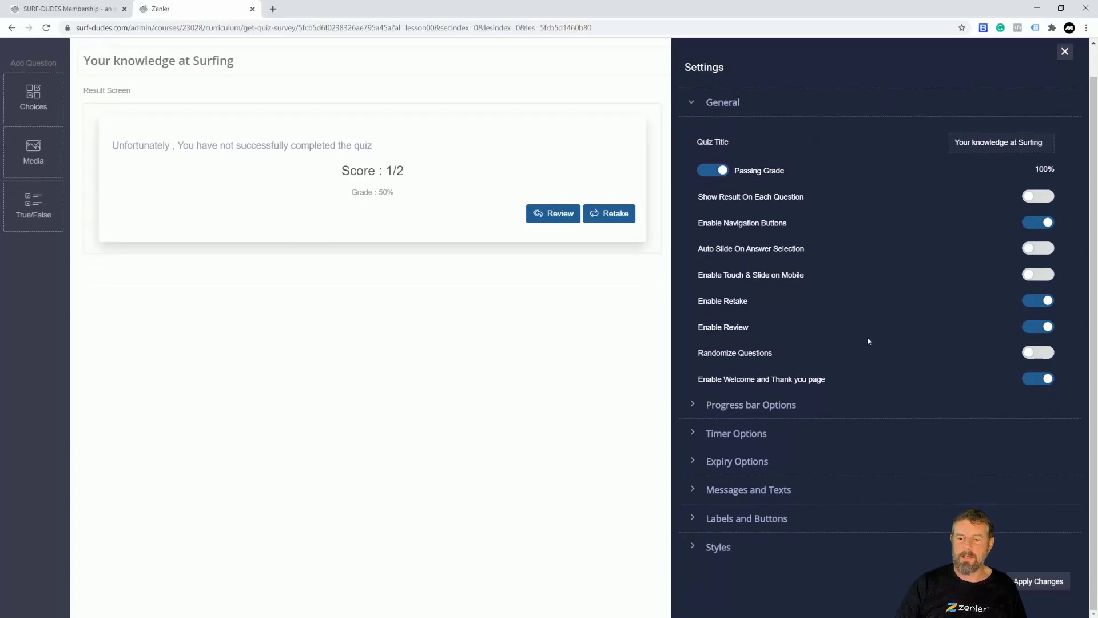
{"action": "left_click", "coordinate": [1027, 587]}
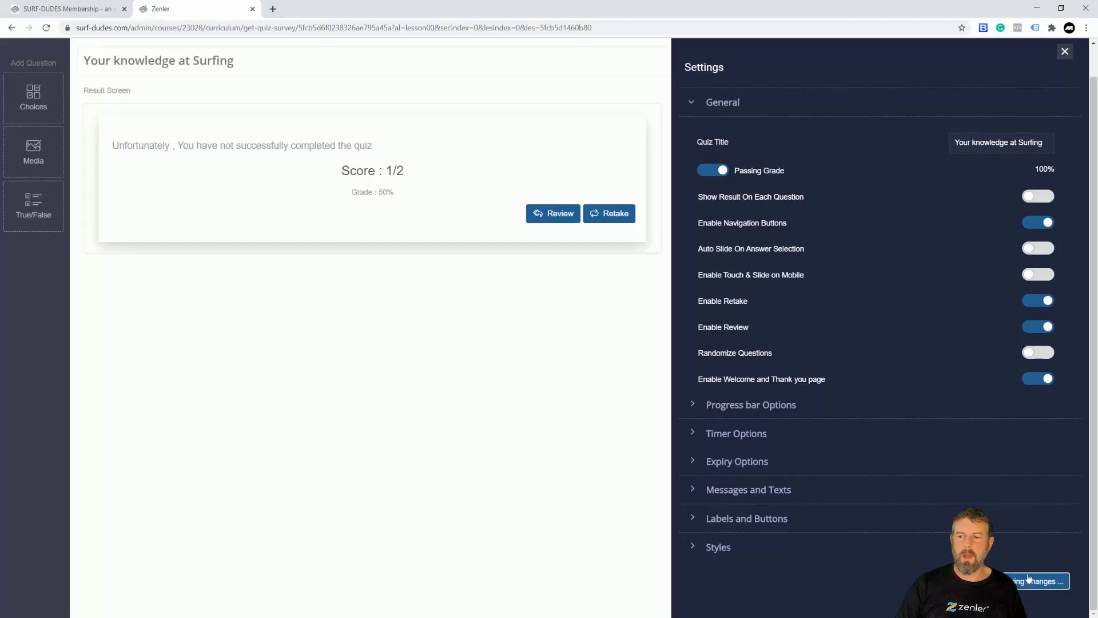
{"action": "left_click", "coordinate": [1065, 52]}
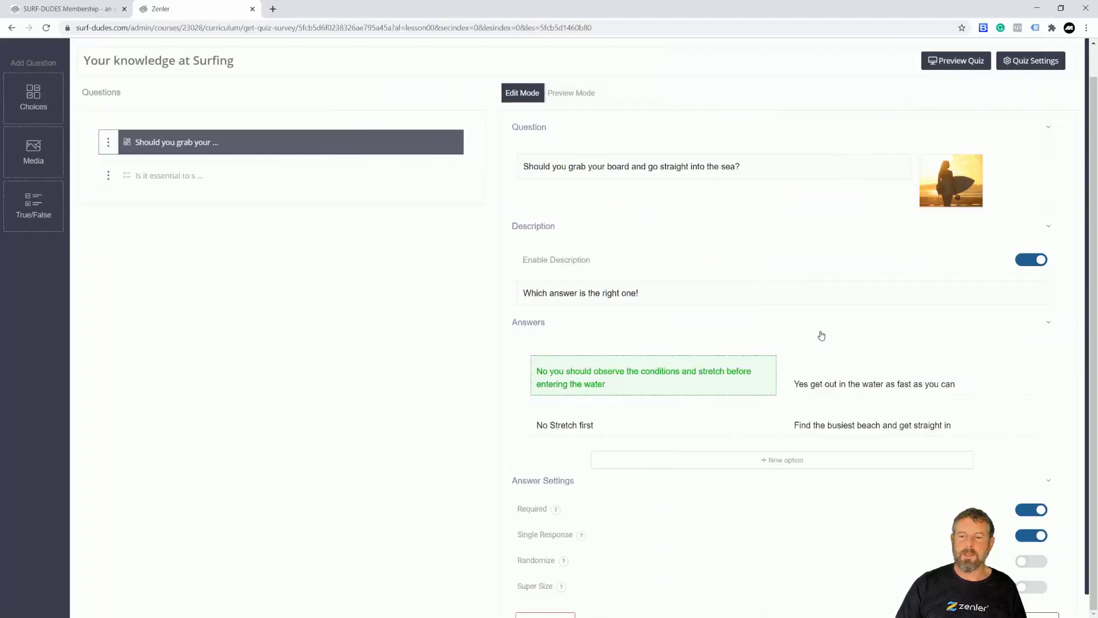
- Look through both questions in preview mode and return to the first one
{"action": "left_click", "coordinate": [560, 94]}
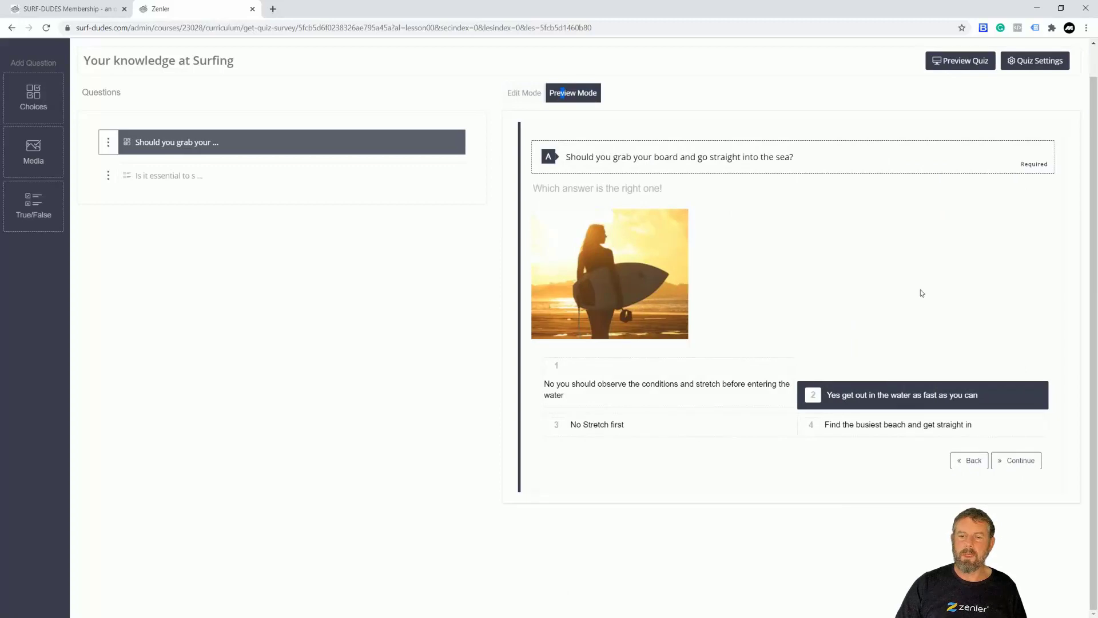
{"action": "left_click", "coordinate": [1018, 463]}
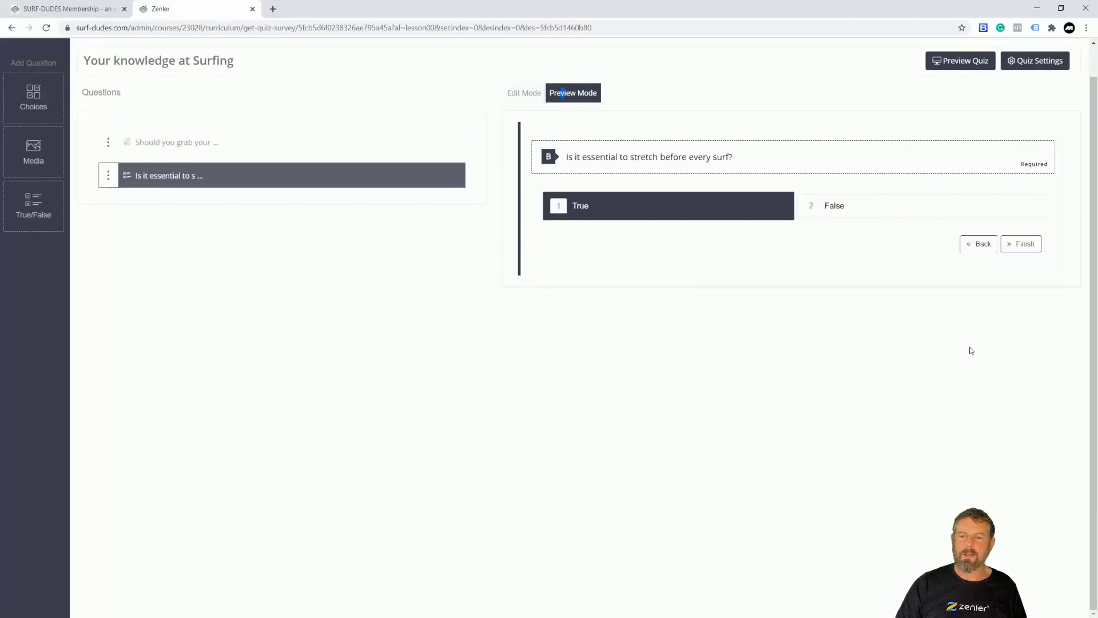
{"action": "left_click", "coordinate": [976, 245]}
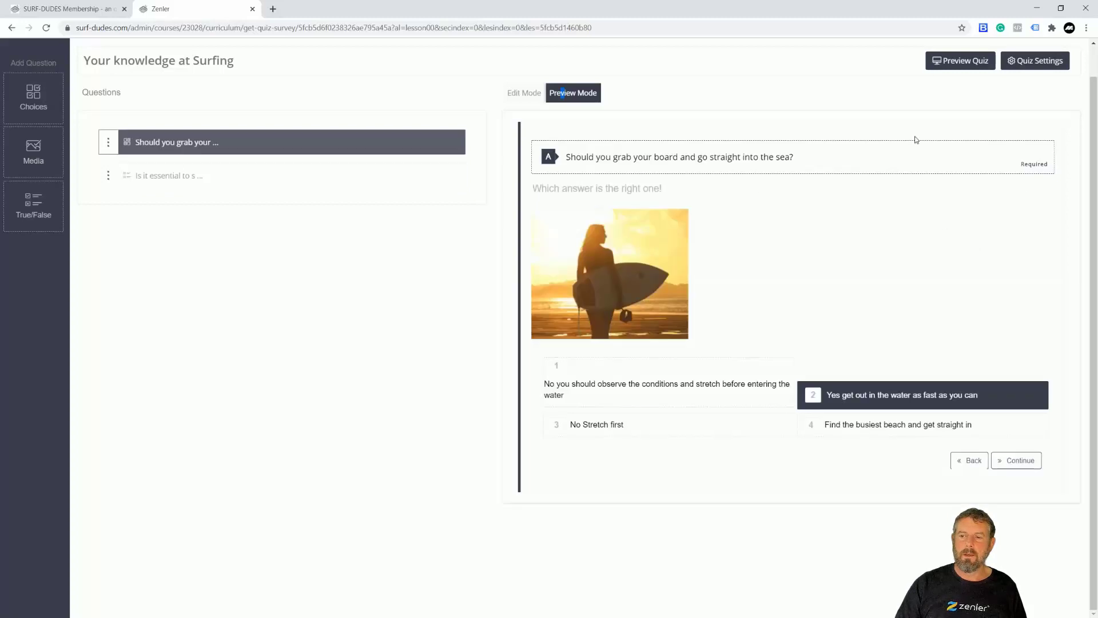
- Start the full quiz preview and submit "Yes get out in the water as fast as you can" for the first question
{"action": "left_click", "coordinate": [949, 64]}
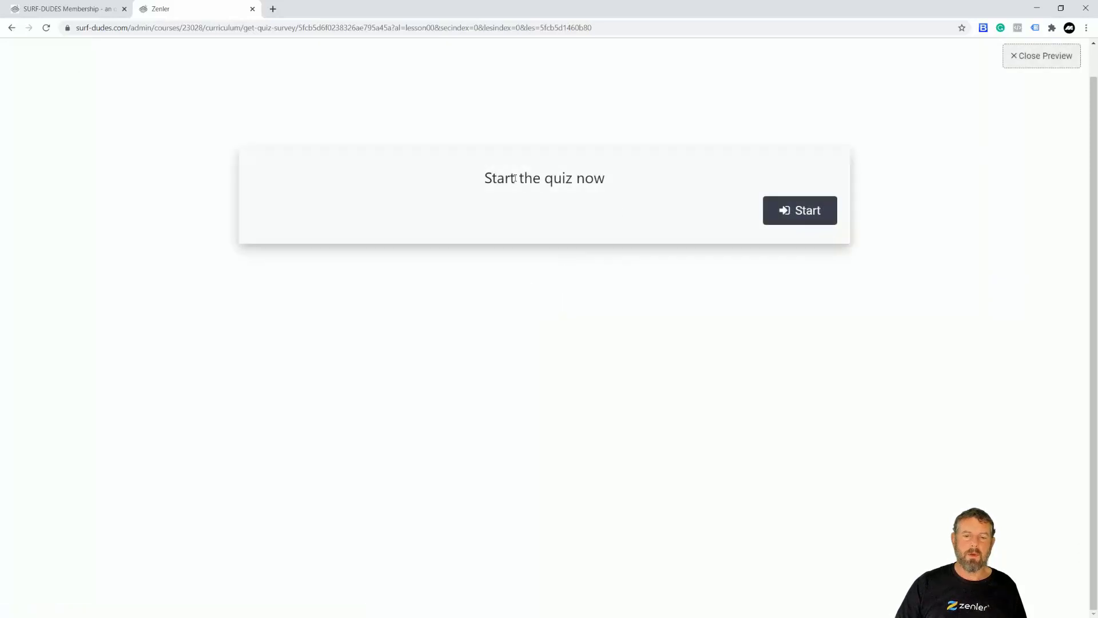
{"action": "left_click", "coordinate": [804, 215]}
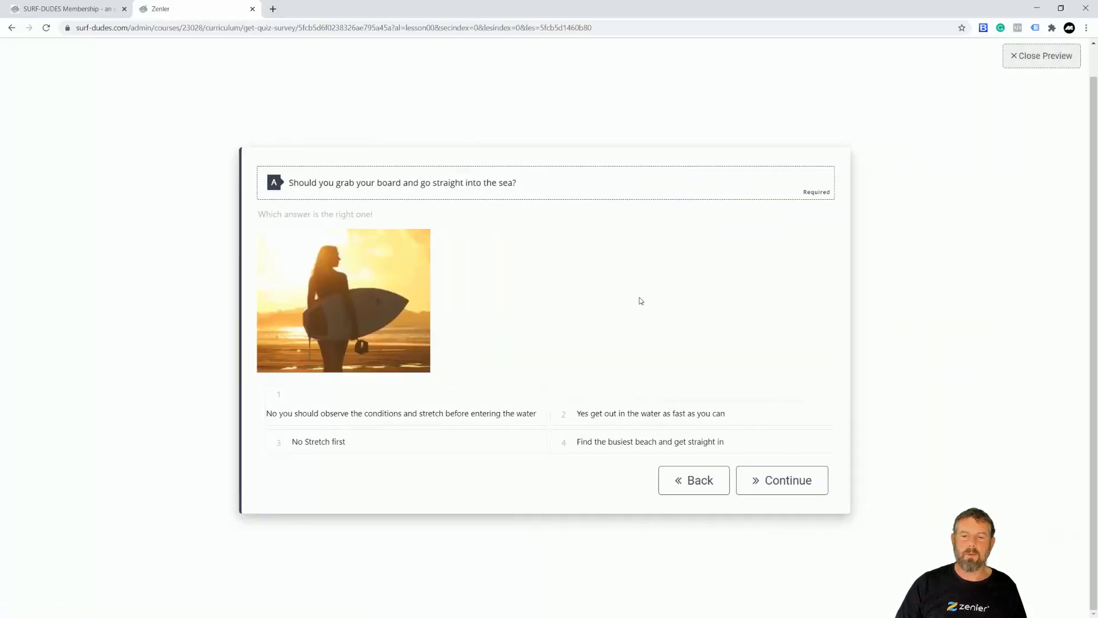
{"action": "left_click", "coordinate": [427, 416]}
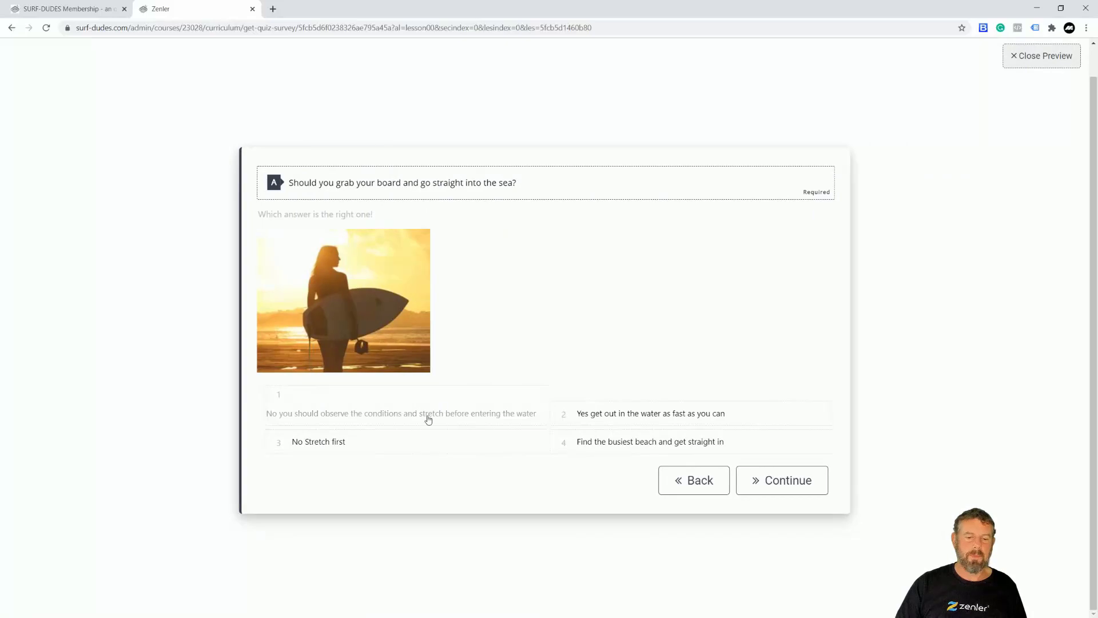
{"action": "left_click", "coordinate": [766, 483]}
{"action": "left_click", "coordinate": [705, 271]}
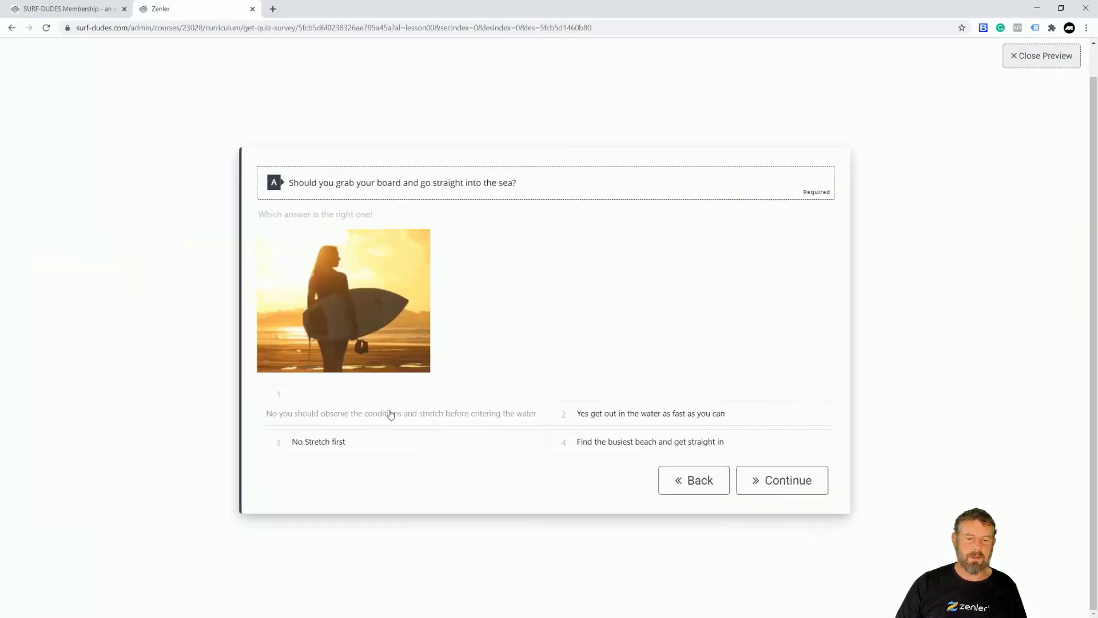
{"action": "left_click", "coordinate": [622, 422]}
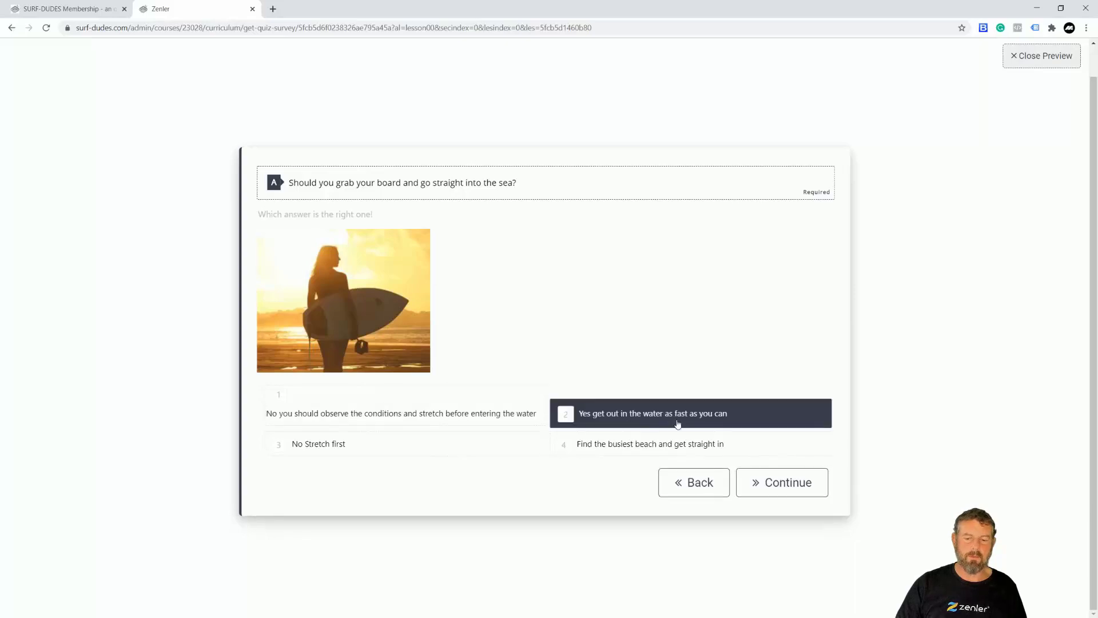
{"action": "left_click", "coordinate": [775, 485]}
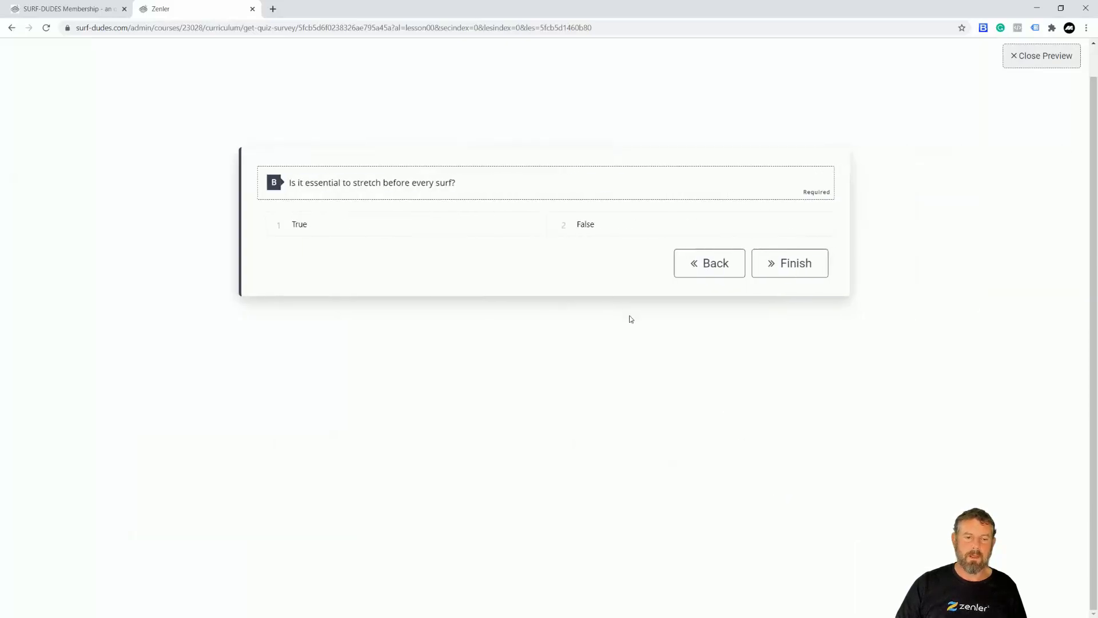
- Answer the stretching question with False, finish the questions to check the thank-you page, and close the quiz preview
{"action": "left_click", "coordinate": [598, 226]}
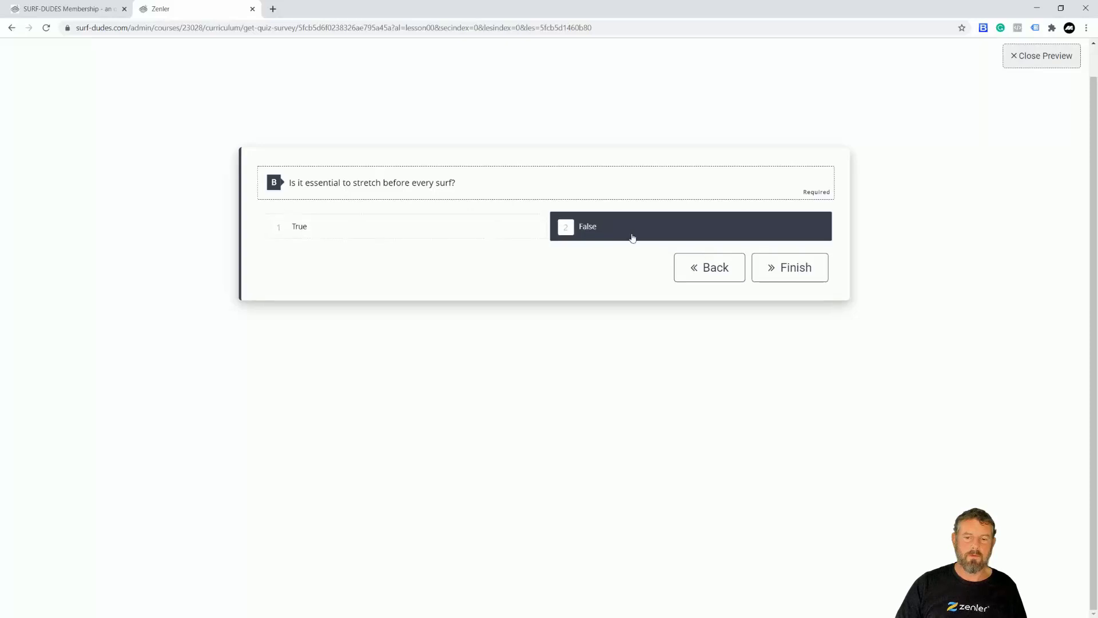
{"action": "left_click", "coordinate": [798, 278]}
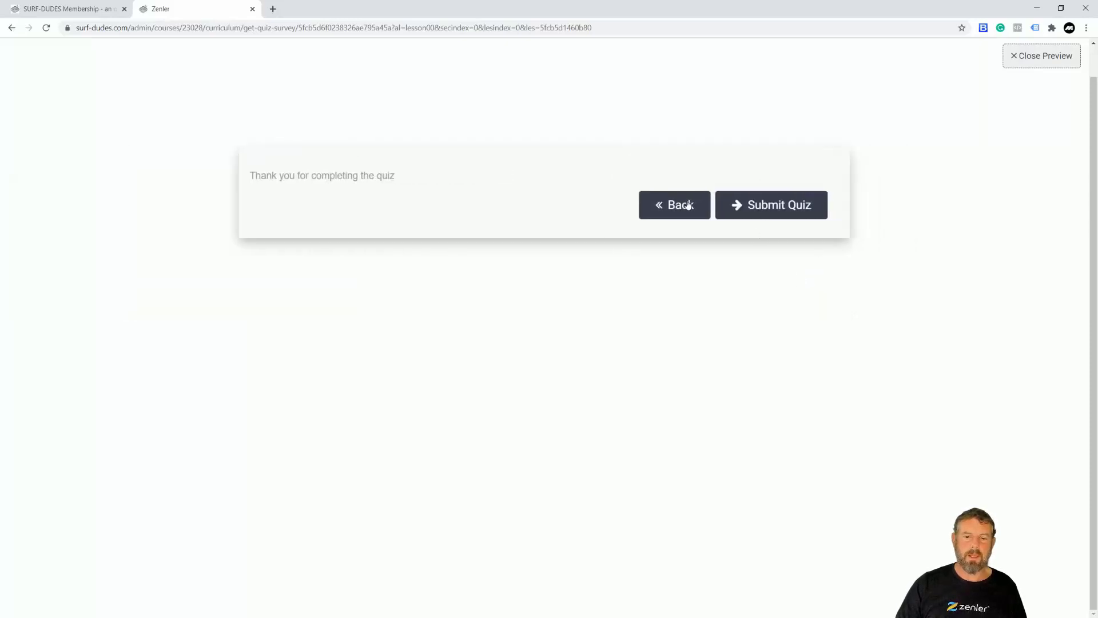
{"action": "left_click", "coordinate": [667, 206]}
{"action": "left_click", "coordinate": [94, 9]}
{"action": "left_click", "coordinate": [144, 9]}
{"action": "left_click", "coordinate": [1049, 57]}
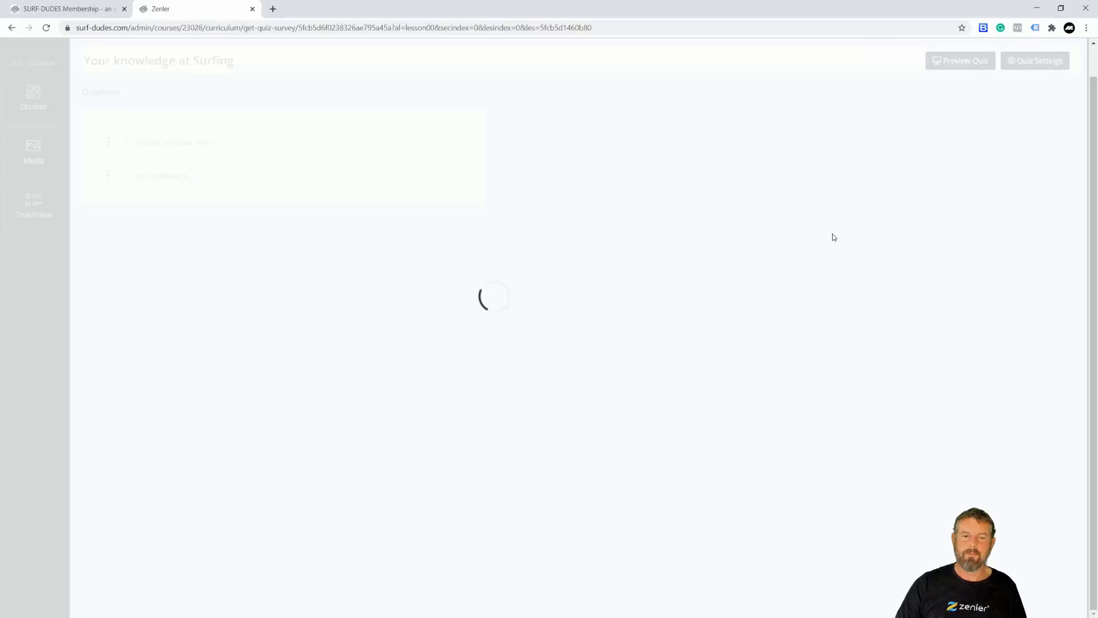
- Reapply the general quiz settings and enable the progress bar with the "1 / 2" counter style
{"action": "left_click", "coordinate": [1008, 59]}
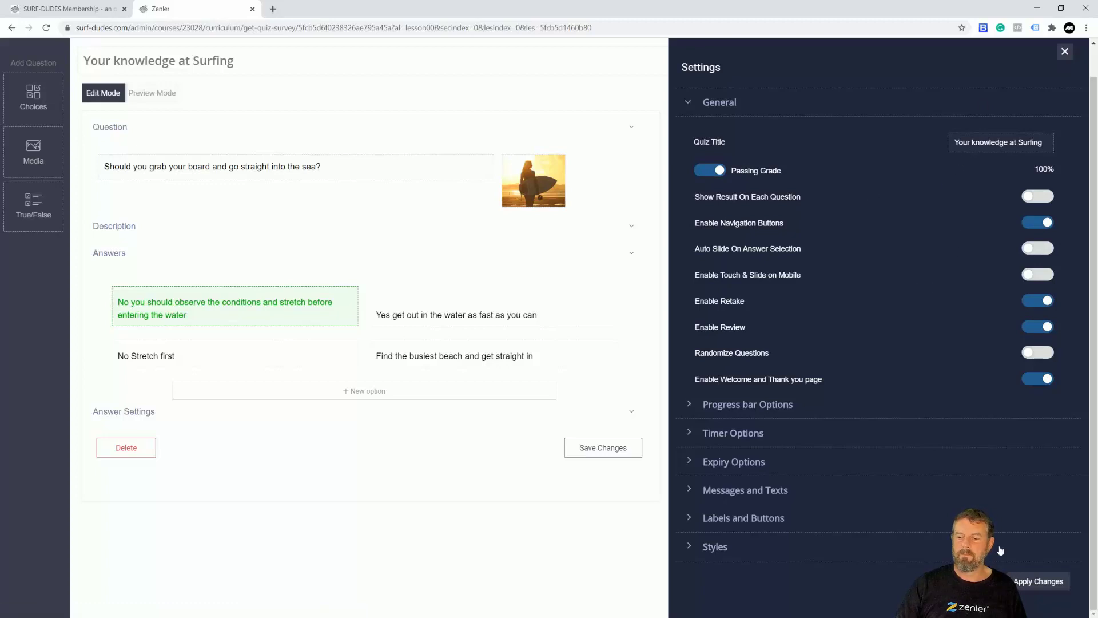
{"action": "left_click", "coordinate": [1038, 581]}
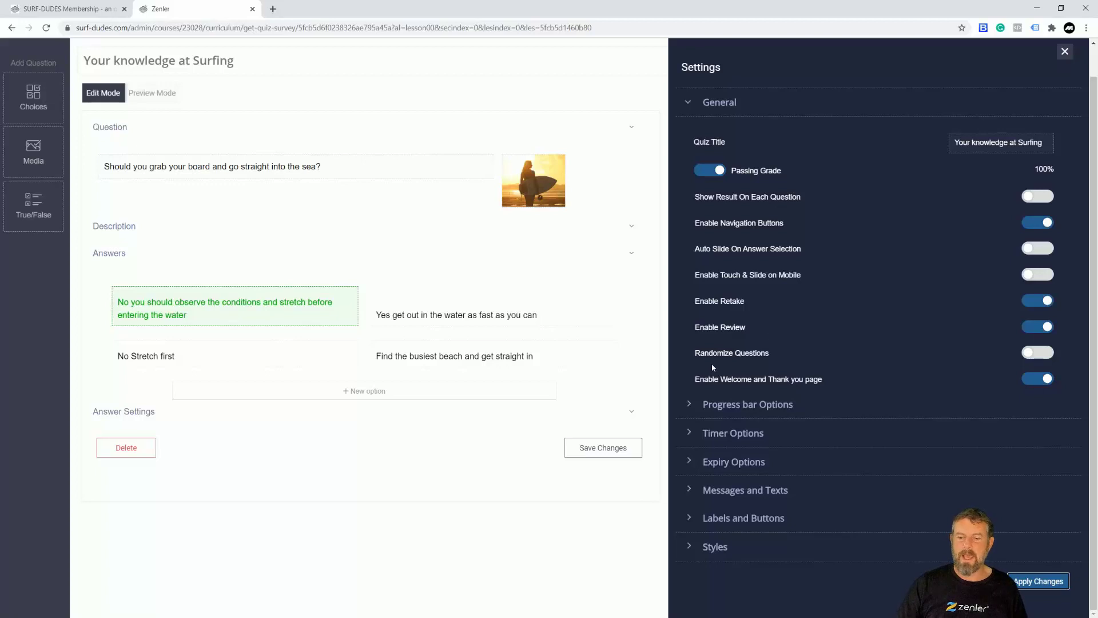
{"action": "left_click", "coordinate": [690, 405]}
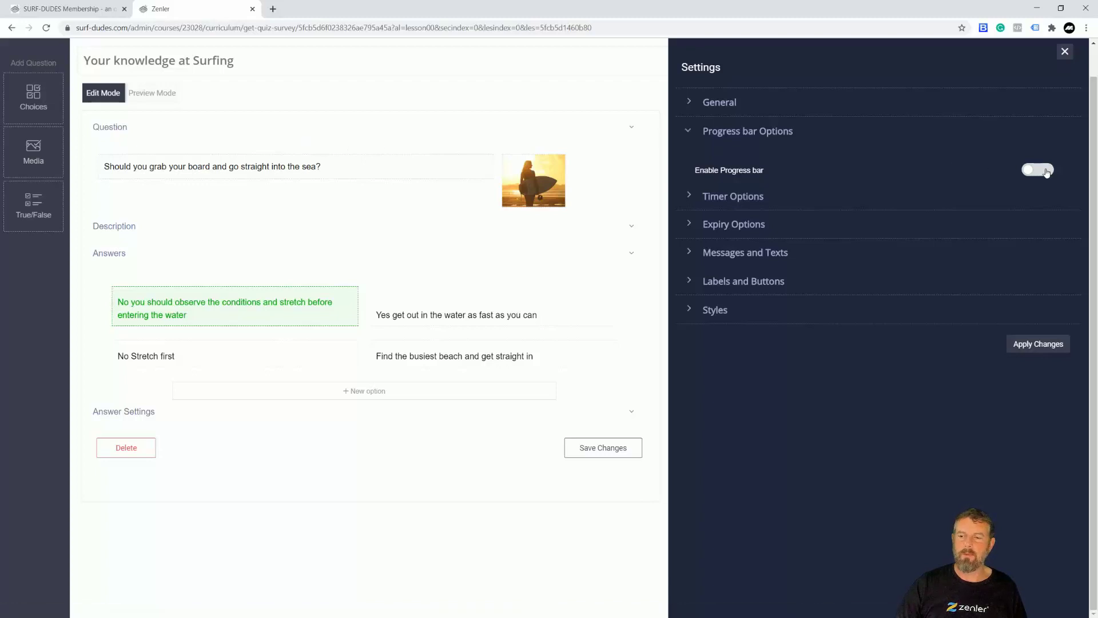
{"action": "left_click", "coordinate": [1046, 171]}
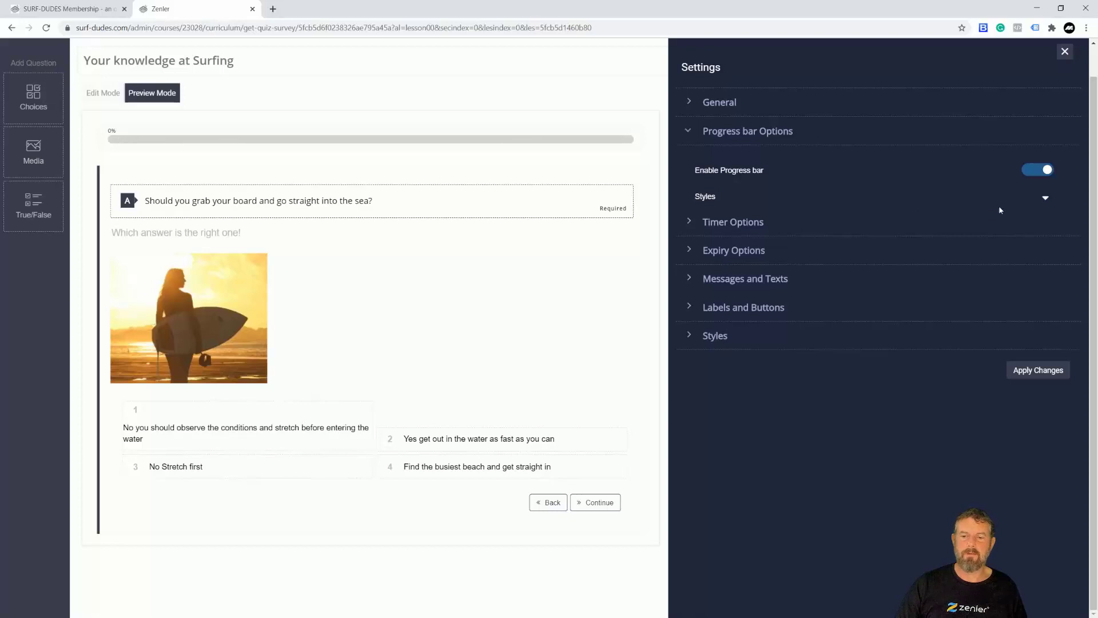
{"action": "left_click", "coordinate": [1045, 200]}
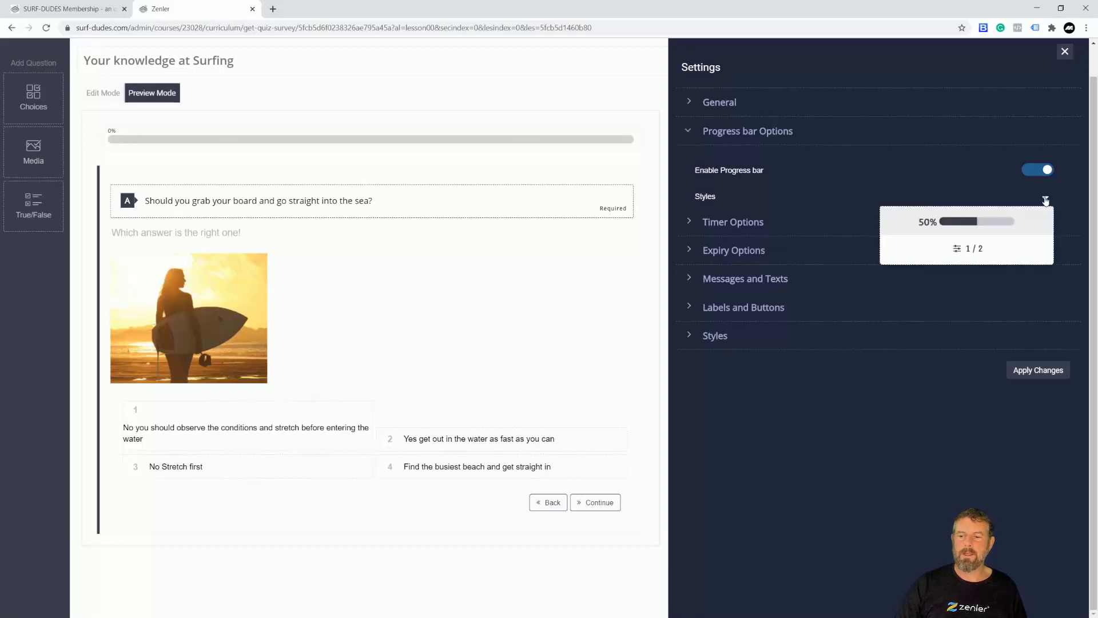
{"action": "left_click", "coordinate": [972, 249]}
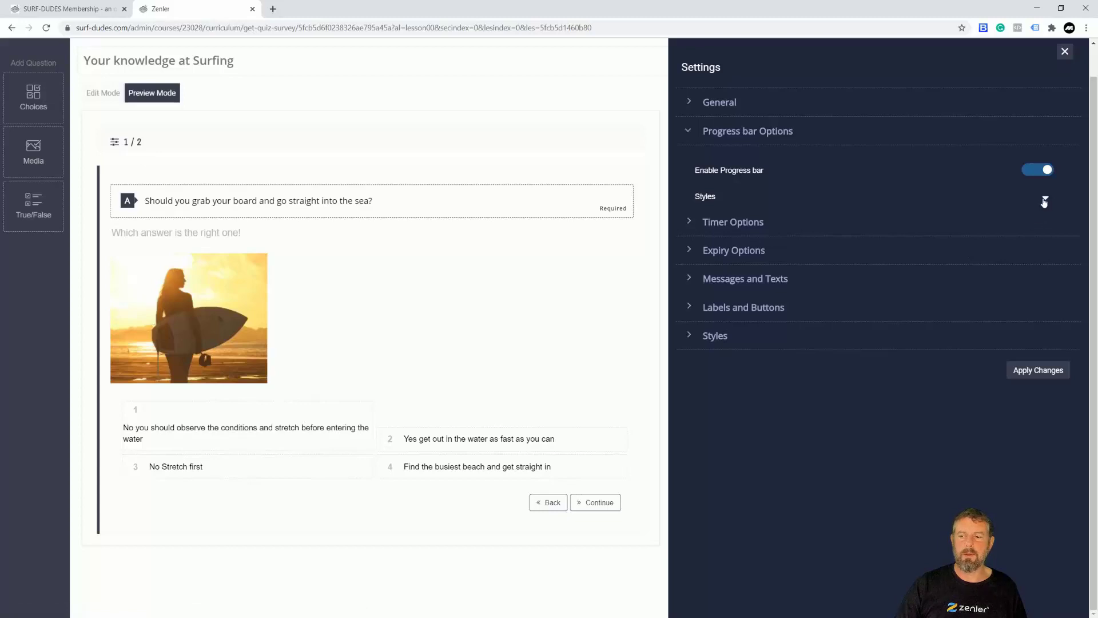
- Switch the progress bar to the percentage bar style and enable the quiz timer
{"action": "left_click", "coordinate": [1044, 202]}
{"action": "left_click", "coordinate": [972, 223]}
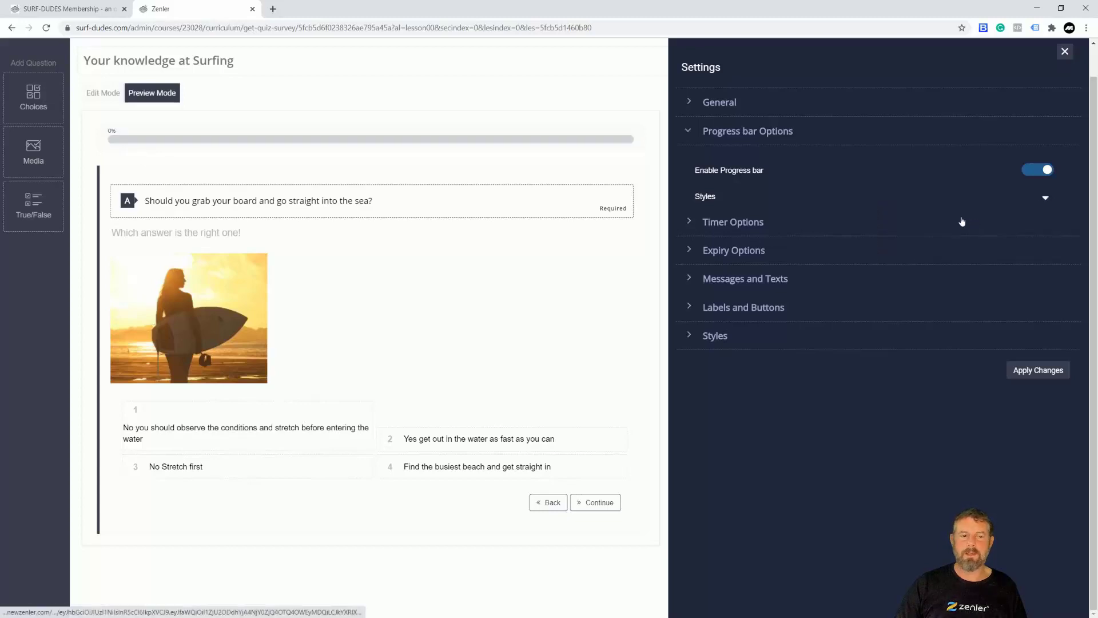
{"action": "left_click", "coordinate": [690, 223]}
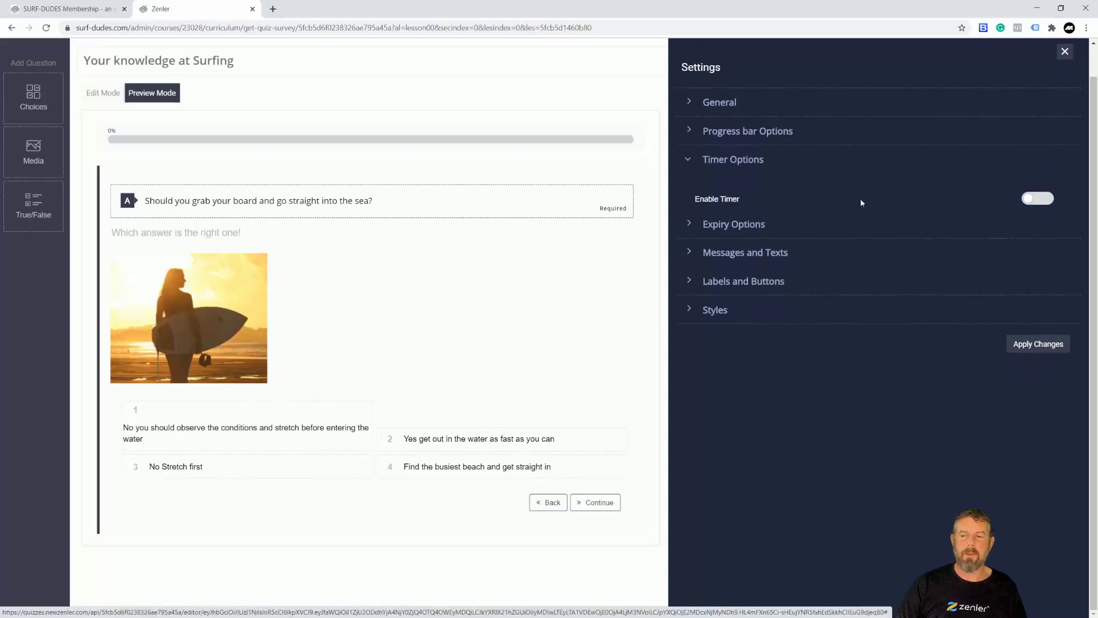
{"action": "left_click", "coordinate": [1029, 199]}
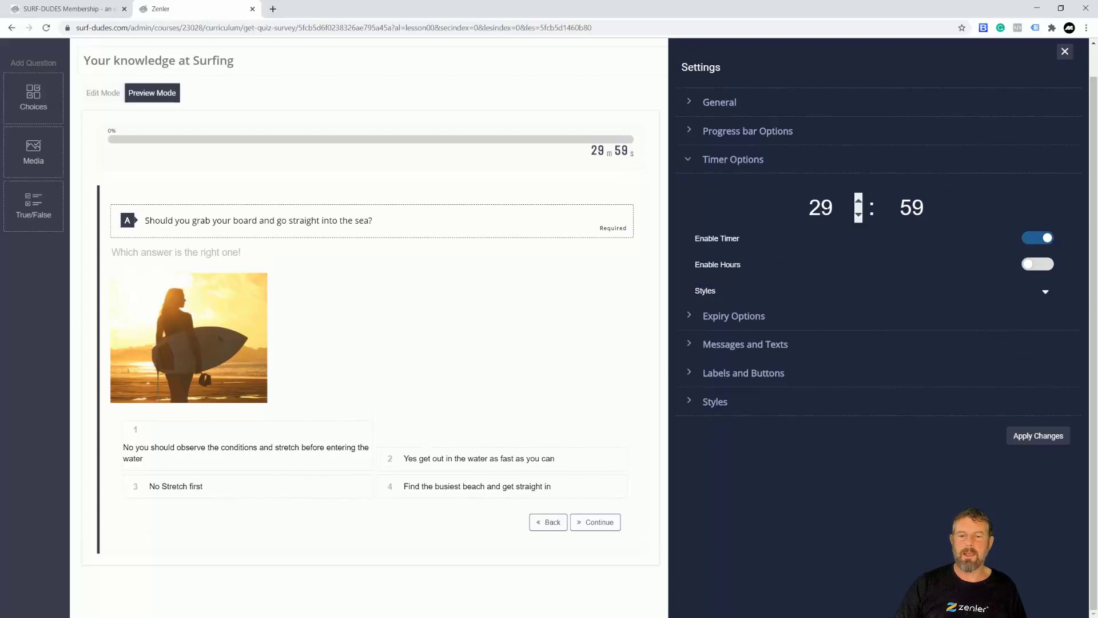
- Set the quiz timer to 5 minutes and 00 seconds
{"action": "double_click", "coordinate": [820, 207]}
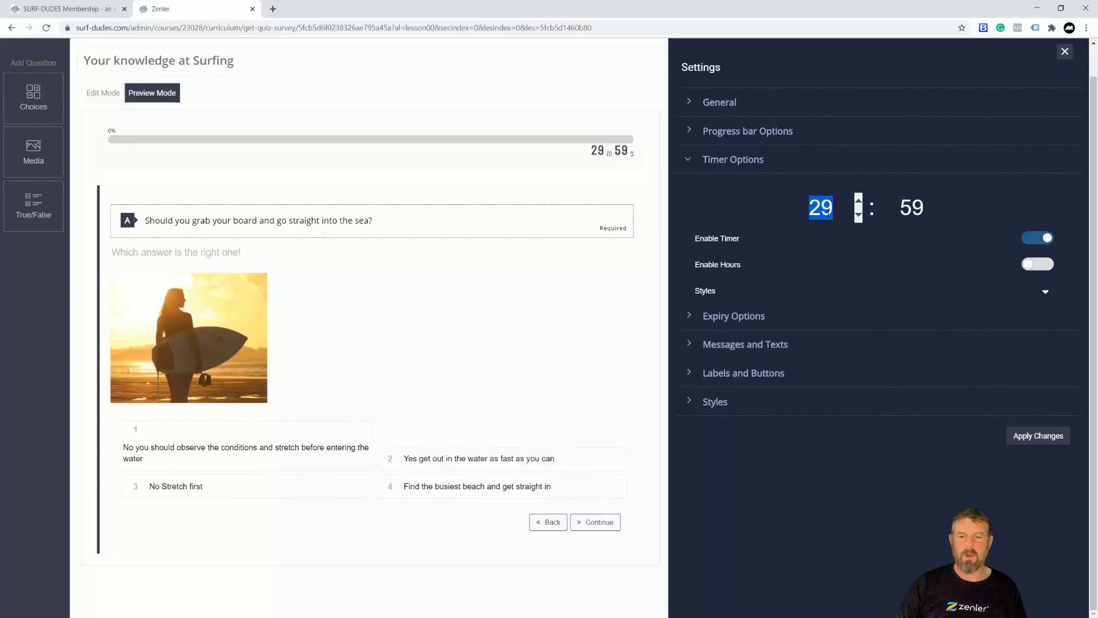
{"action": "type", "text": "5"}
{"action": "left_click", "coordinate": [912, 207]}
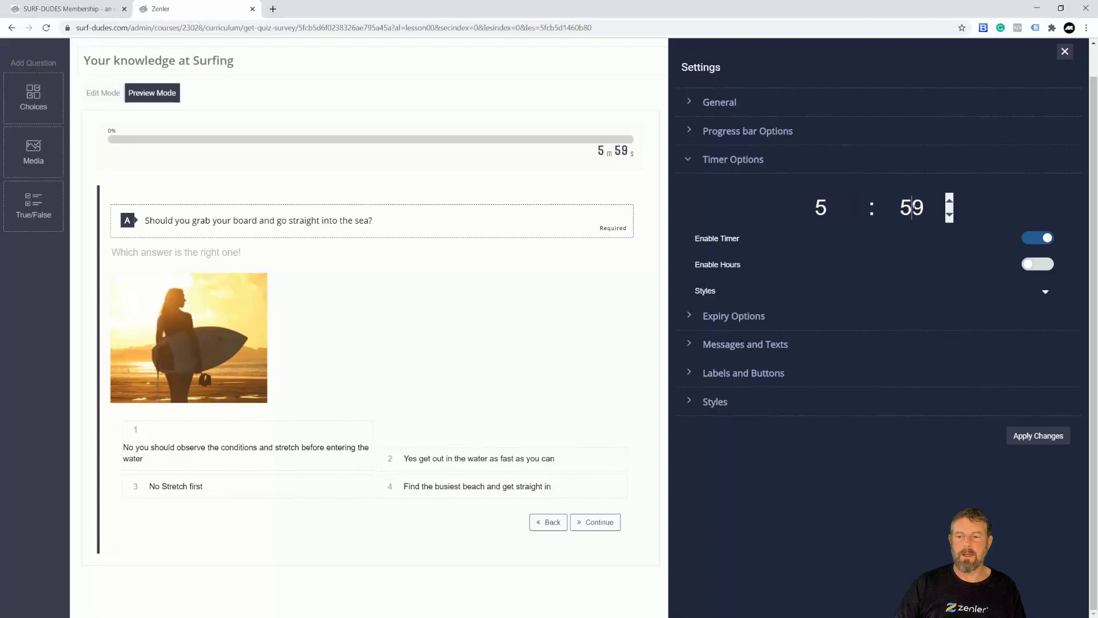
{"action": "key", "text": "shift+Left"}
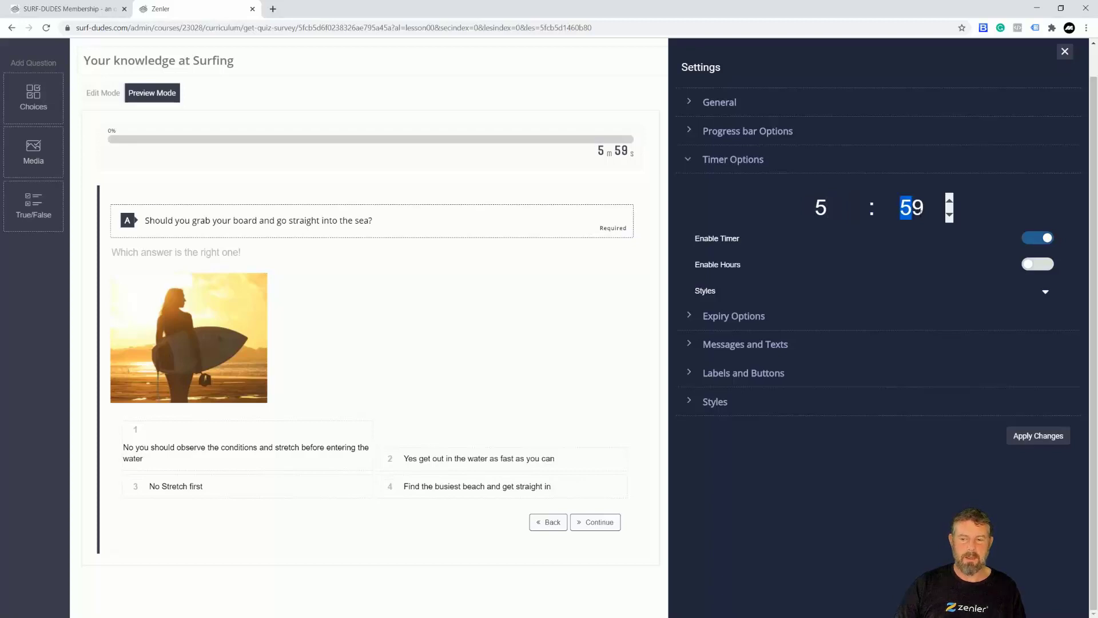
{"action": "key", "text": "ctrl+a"}
{"action": "type", "text": "00"}
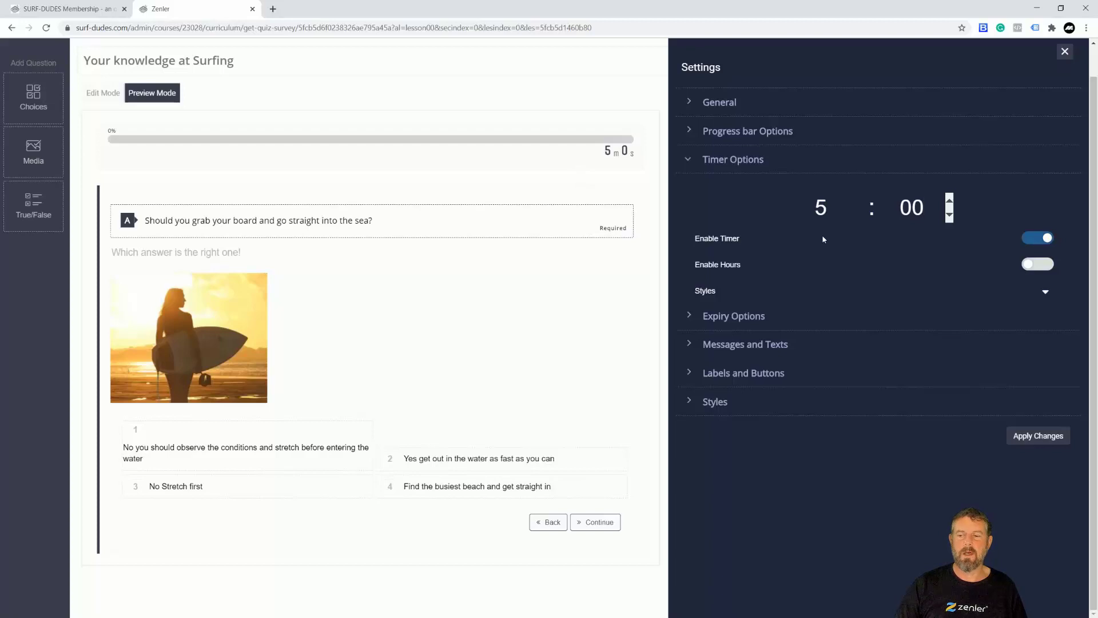
- Try the timer's hours field and circular style, and return to the plain style without hours
{"action": "left_click", "coordinate": [1038, 265]}
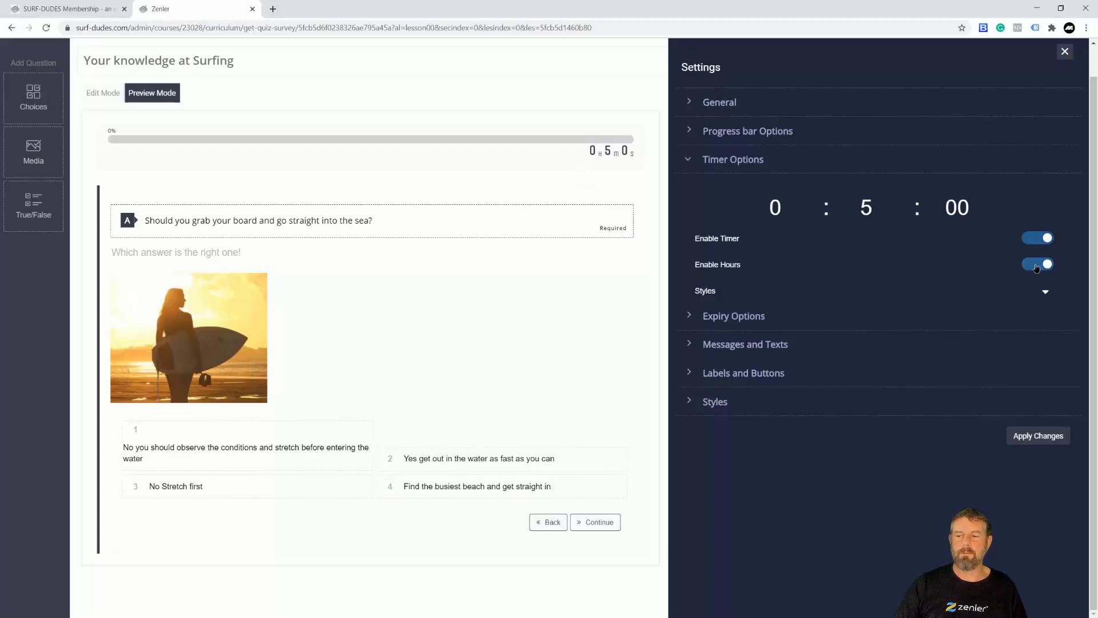
{"action": "left_click", "coordinate": [1036, 265]}
{"action": "left_click", "coordinate": [1046, 294]}
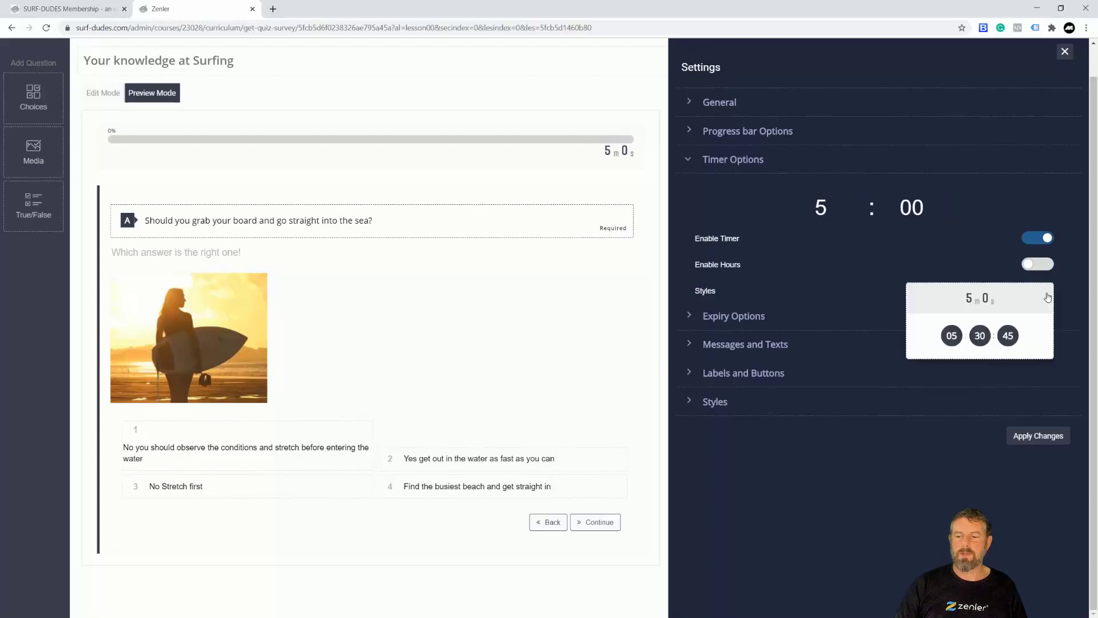
{"action": "left_click", "coordinate": [980, 343]}
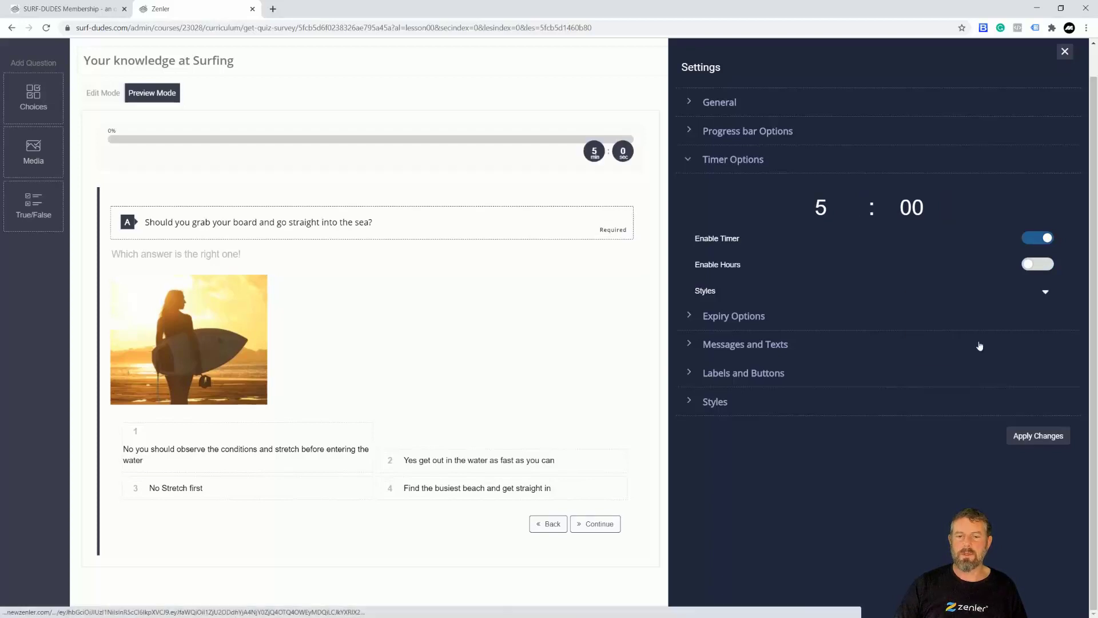
{"action": "left_click", "coordinate": [1047, 296]}
{"action": "left_click", "coordinate": [946, 333]}
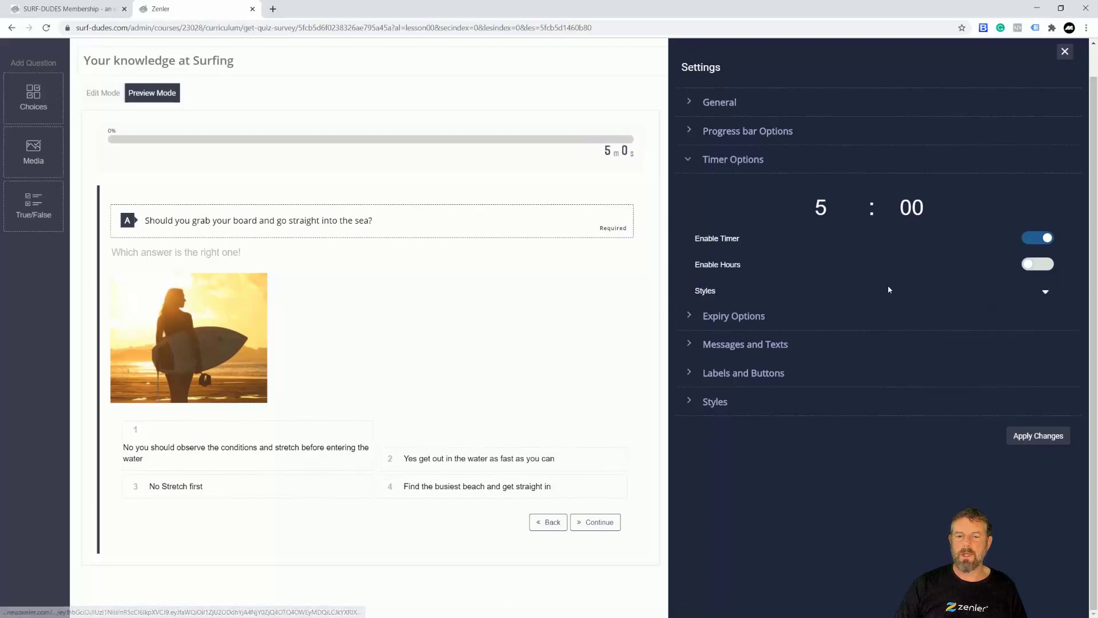
- Look through the quiz's expiry options and its messages and texts for the welcome, thank-you, pass, fail and resume pages
{"action": "left_click", "coordinate": [690, 316]}
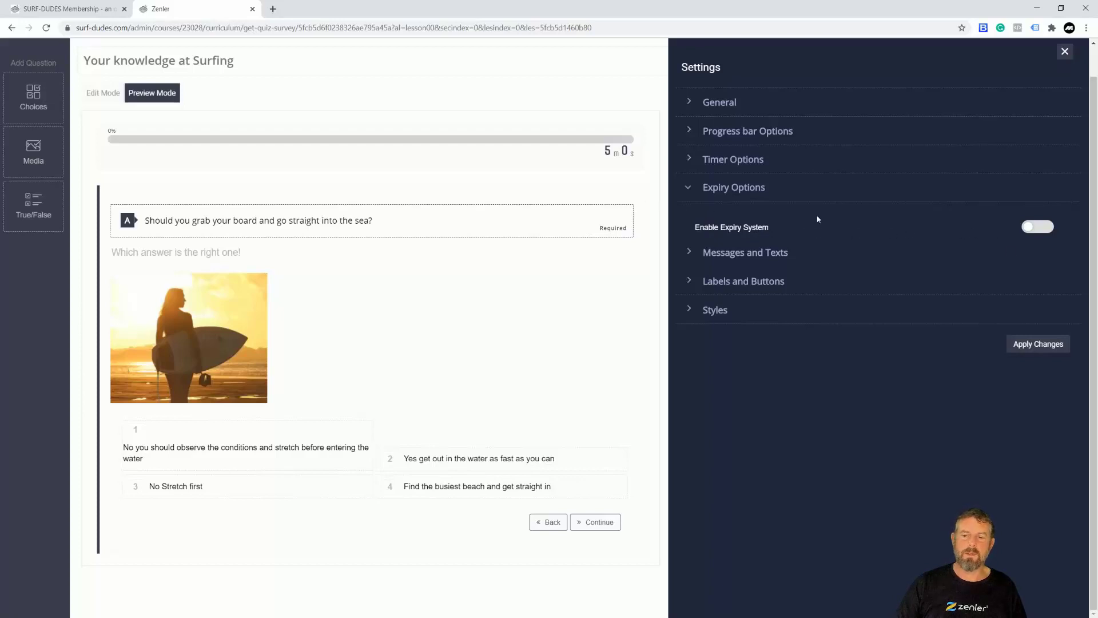
{"action": "left_click", "coordinate": [691, 255]}
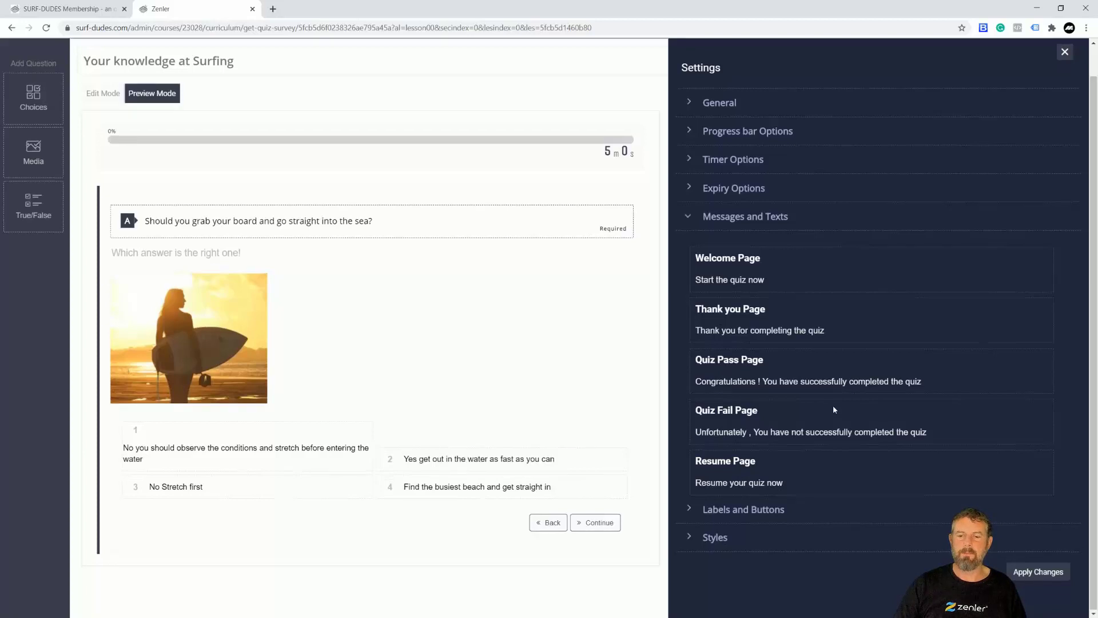
{"action": "scroll", "coordinate": [832, 405], "scroll_direction": "up", "scroll_amount": 1}
- Apply the timer and progress bar changes and close the quiz settings
{"action": "left_click", "coordinate": [694, 192]}
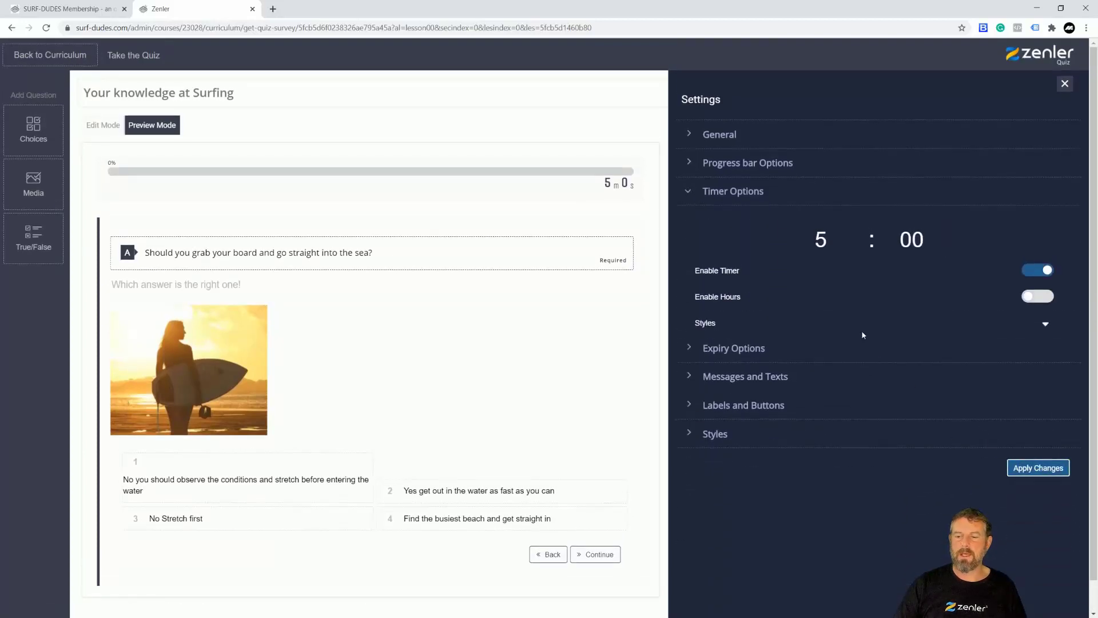
{"action": "left_click", "coordinate": [688, 162]}
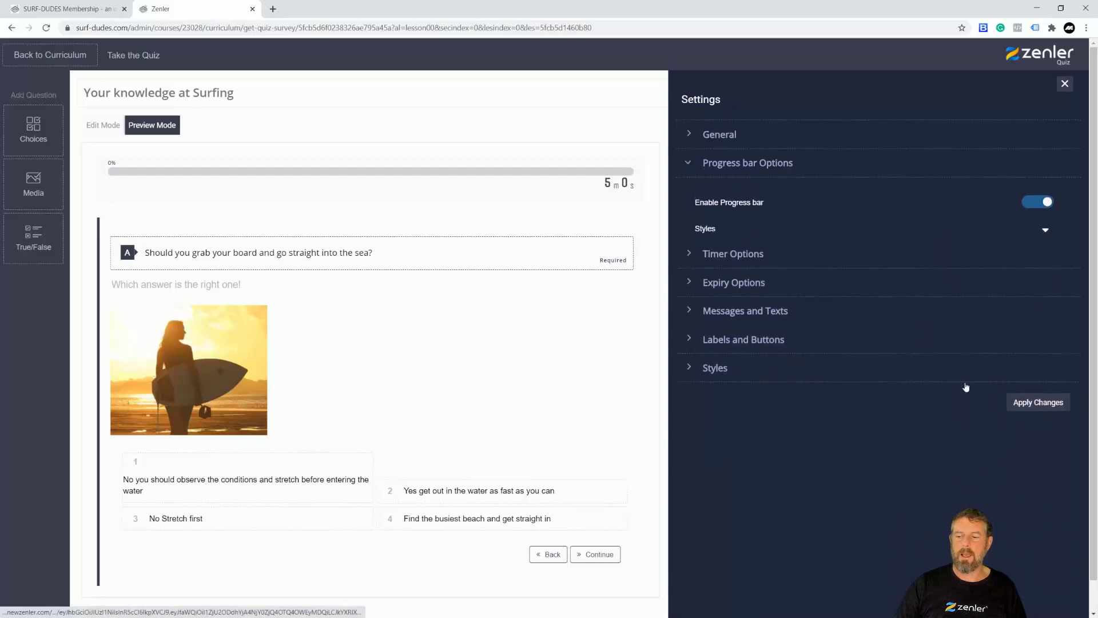
{"action": "left_click", "coordinate": [1036, 403]}
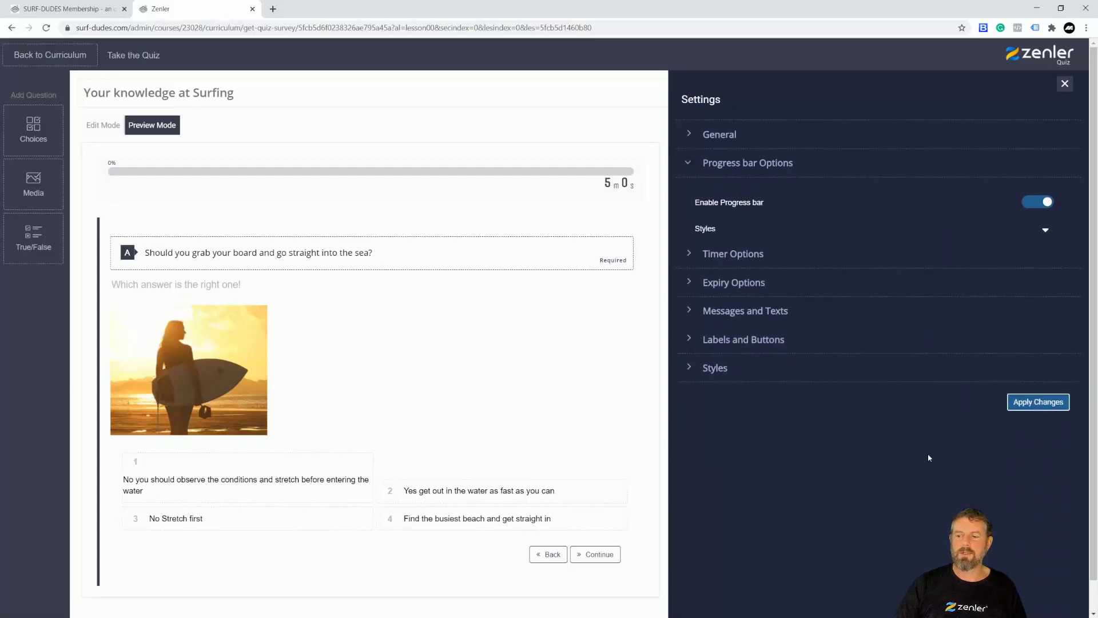
{"action": "left_click", "coordinate": [1050, 407]}
{"action": "left_click", "coordinate": [725, 253]}
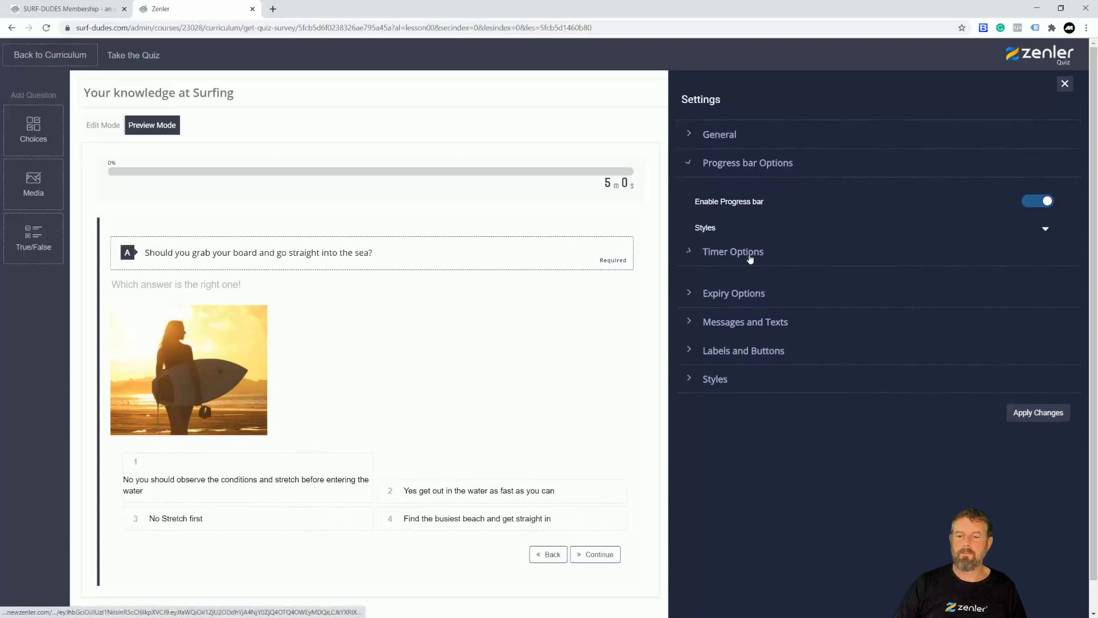
{"action": "left_click", "coordinate": [1039, 472]}
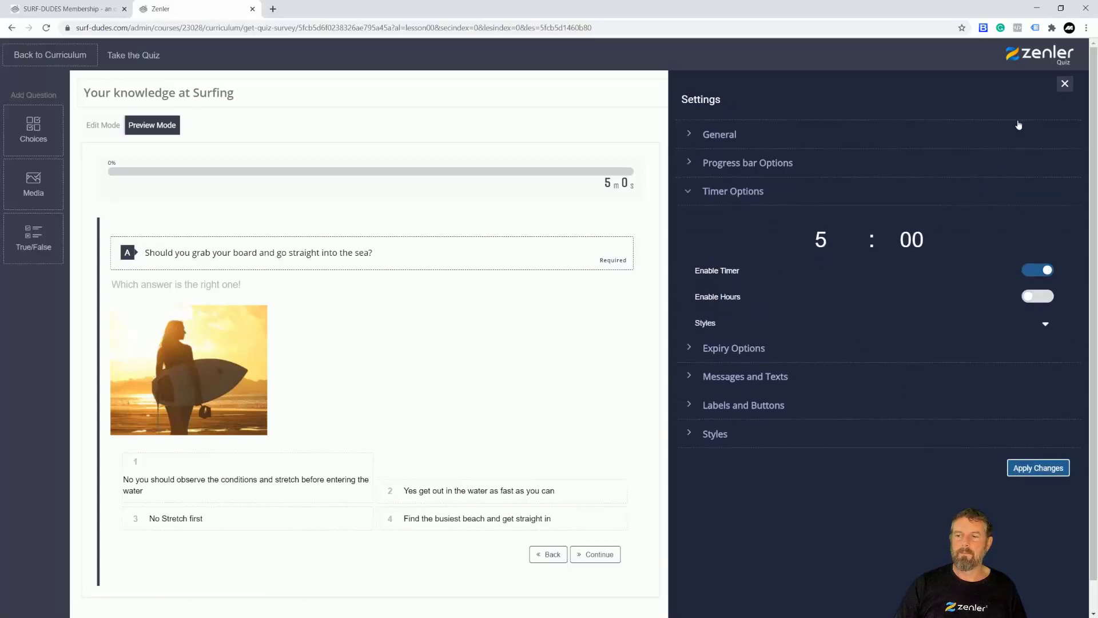
{"action": "left_click", "coordinate": [1064, 84]}
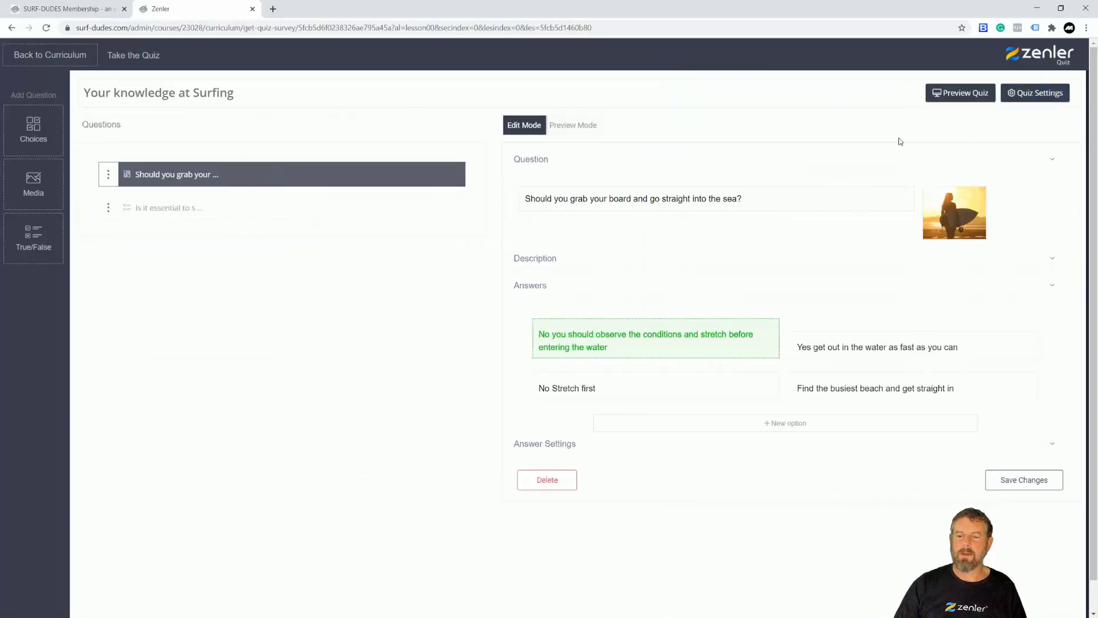
- Reopen the quiz settings to check the saved timer and progress bar options, and close them again
{"action": "left_click", "coordinate": [1027, 98]}
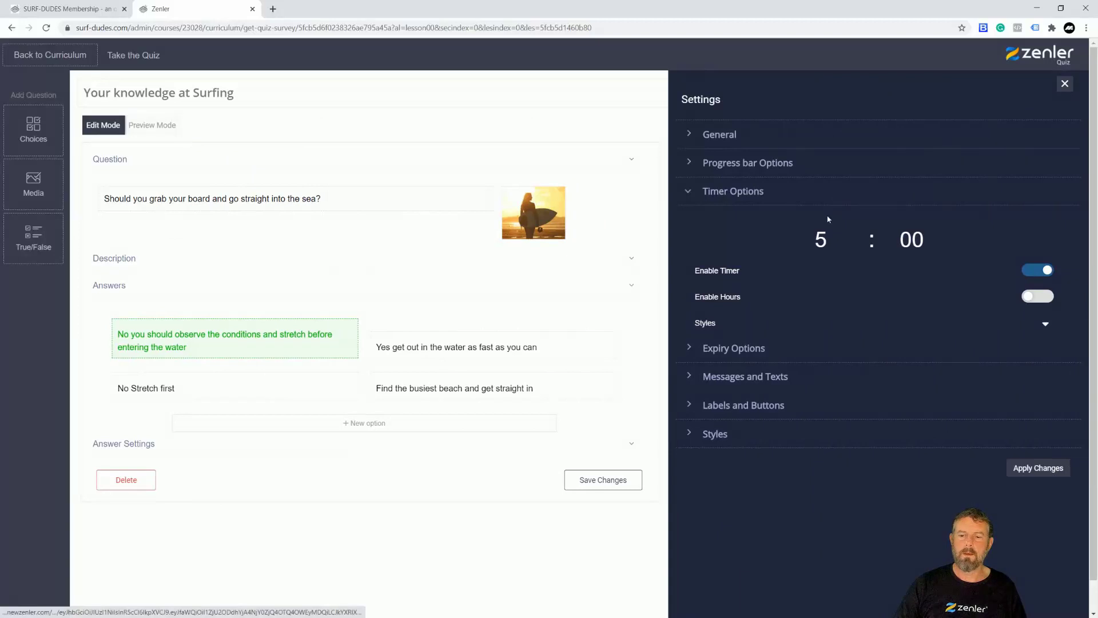
{"action": "left_click", "coordinate": [858, 169]}
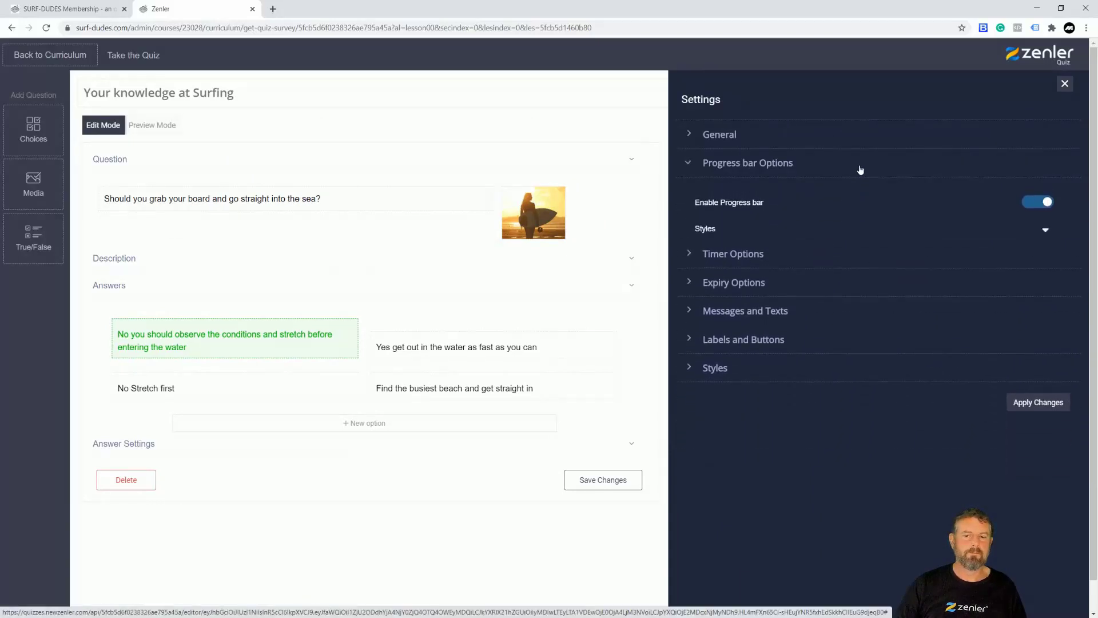
{"action": "left_click", "coordinate": [1065, 83]}
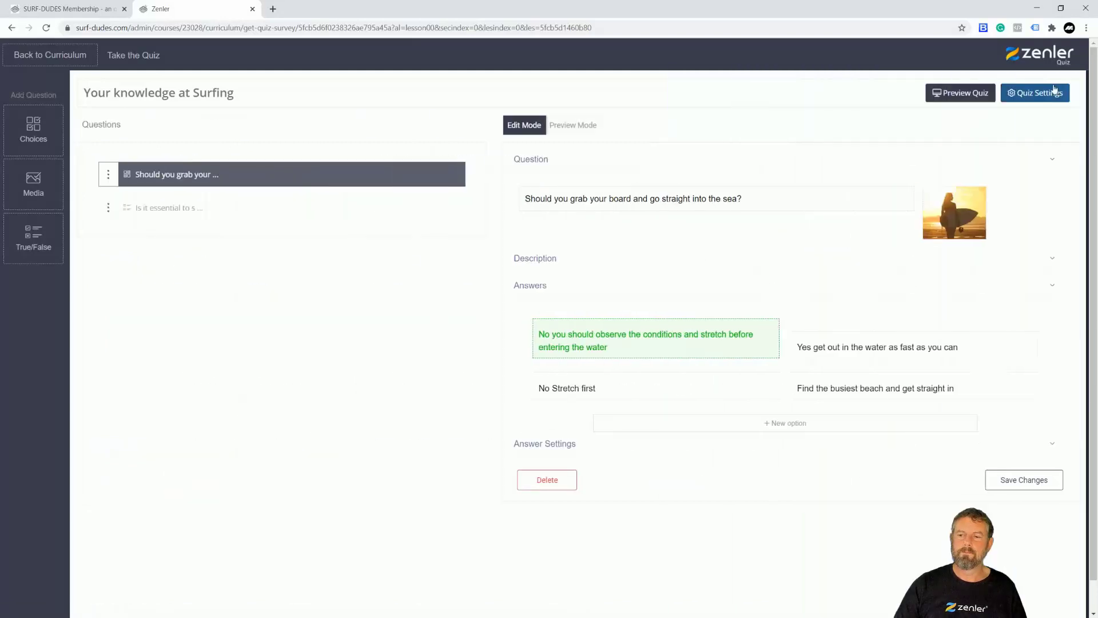
- Run the full quiz preview, answering "No you should observe the conditions and stretch before entering the water" and True
{"action": "left_click", "coordinate": [924, 101]}
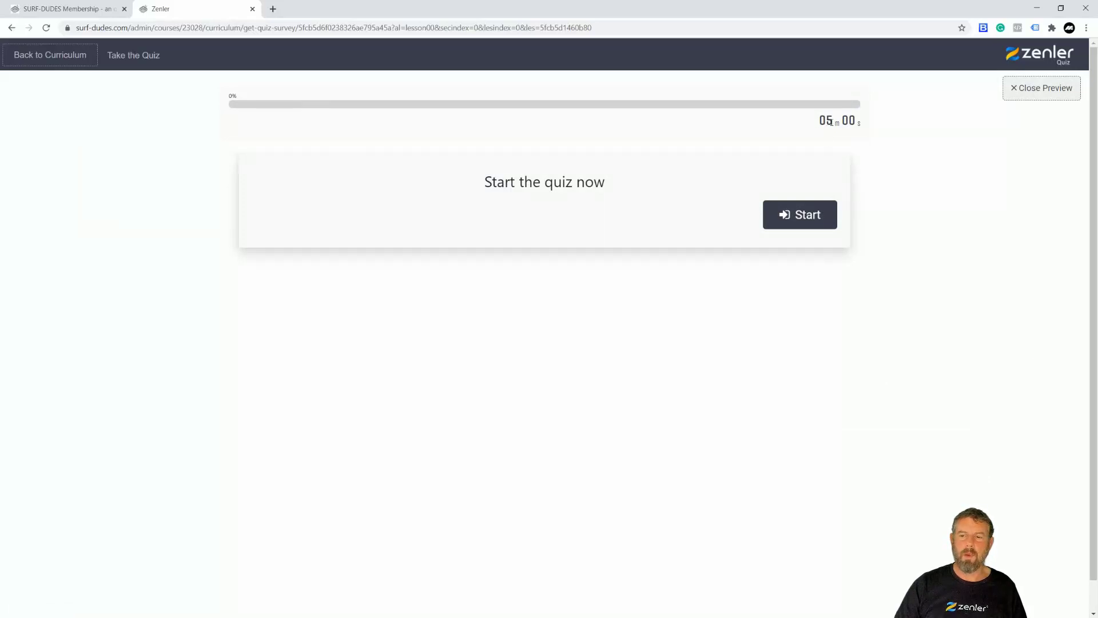
{"action": "left_click", "coordinate": [803, 223]}
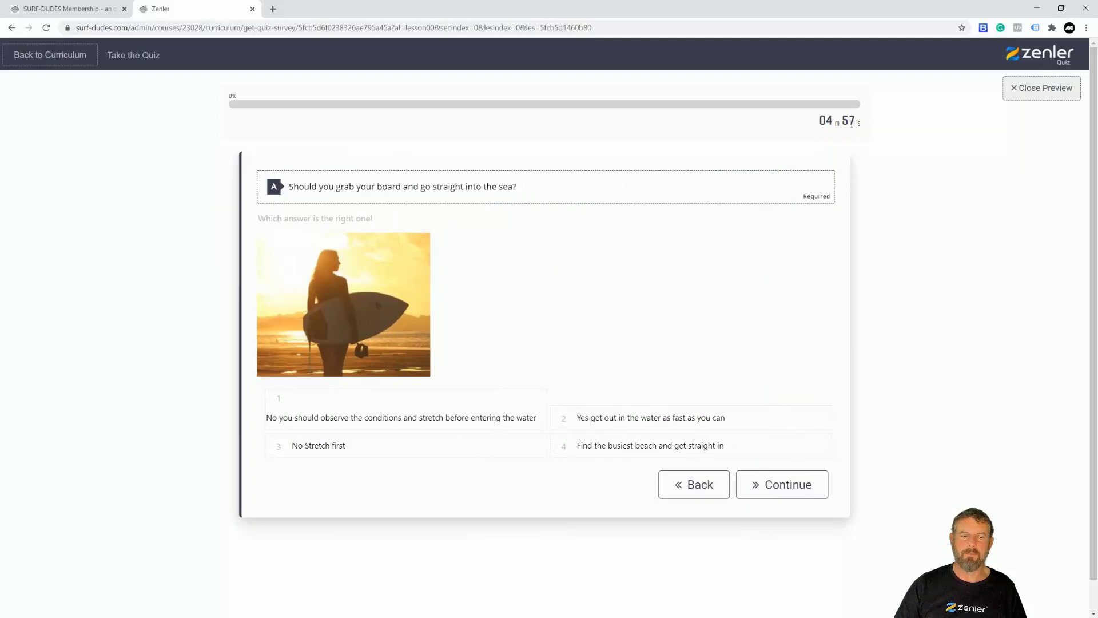
{"action": "left_click", "coordinate": [365, 418]}
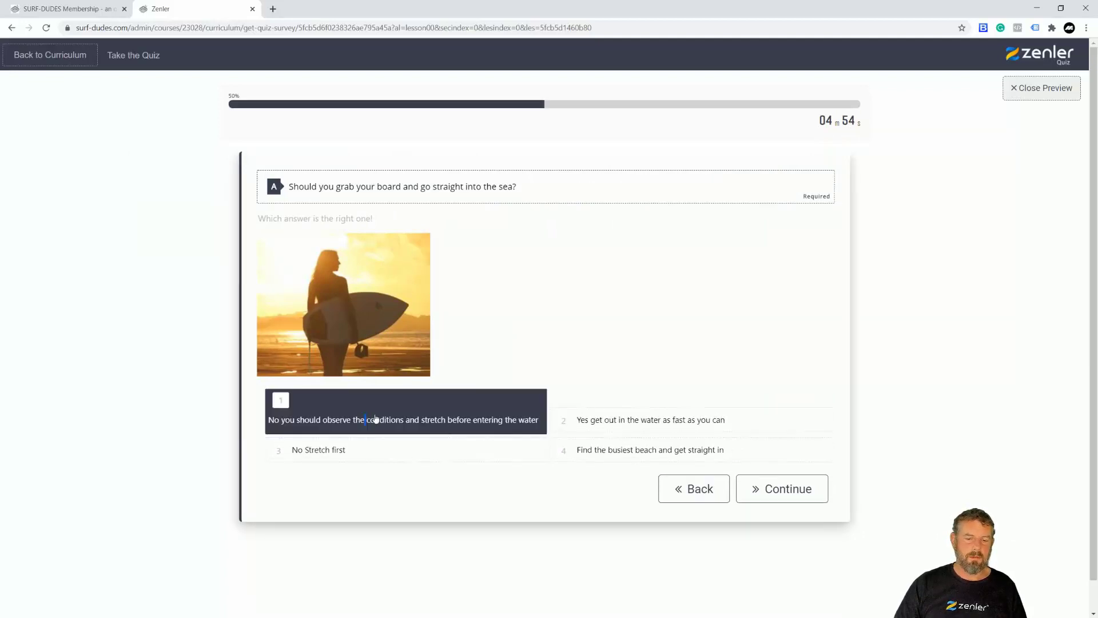
{"action": "left_click", "coordinate": [779, 491]}
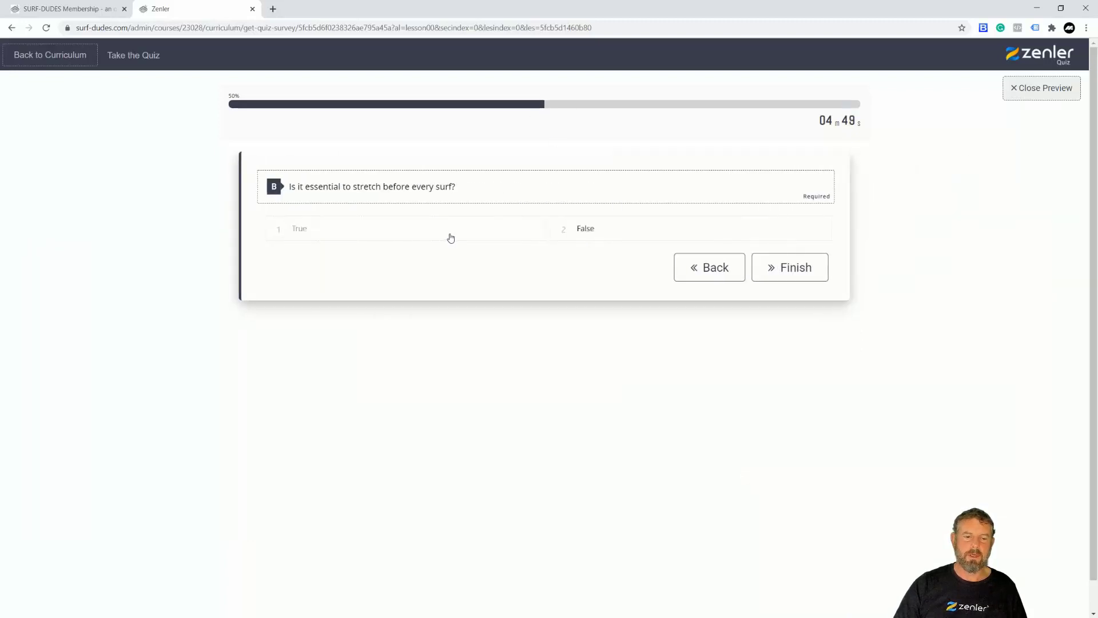
{"action": "left_click", "coordinate": [495, 242]}
{"action": "left_click", "coordinate": [781, 278]}
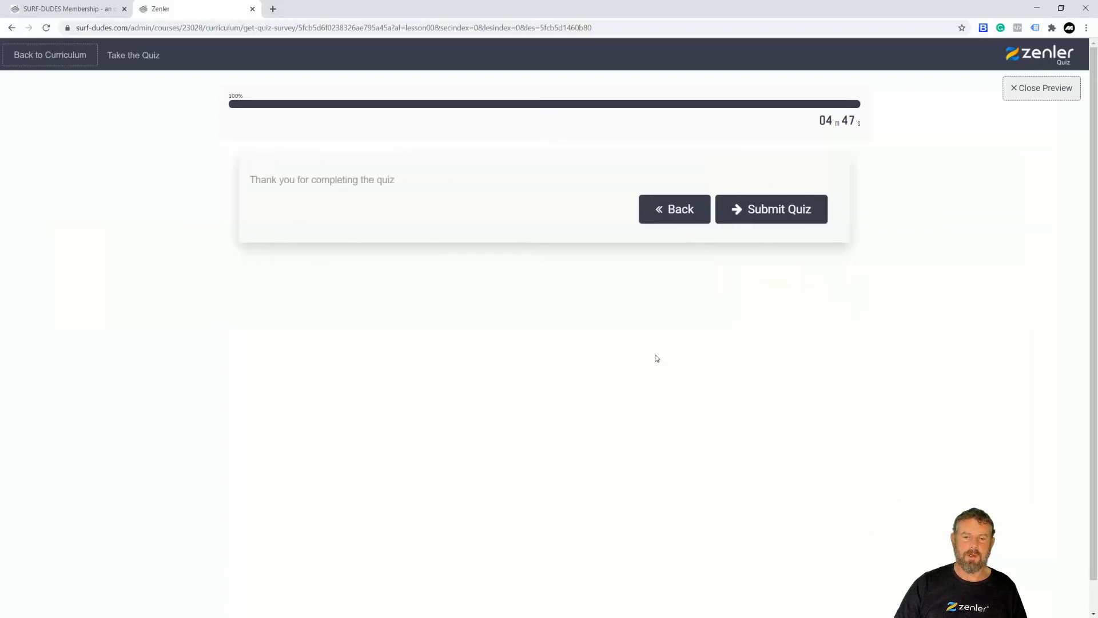
- Submit the previewed quiz to check the result page, and choose to retake it before closing the preview
{"action": "left_click", "coordinate": [772, 212]}
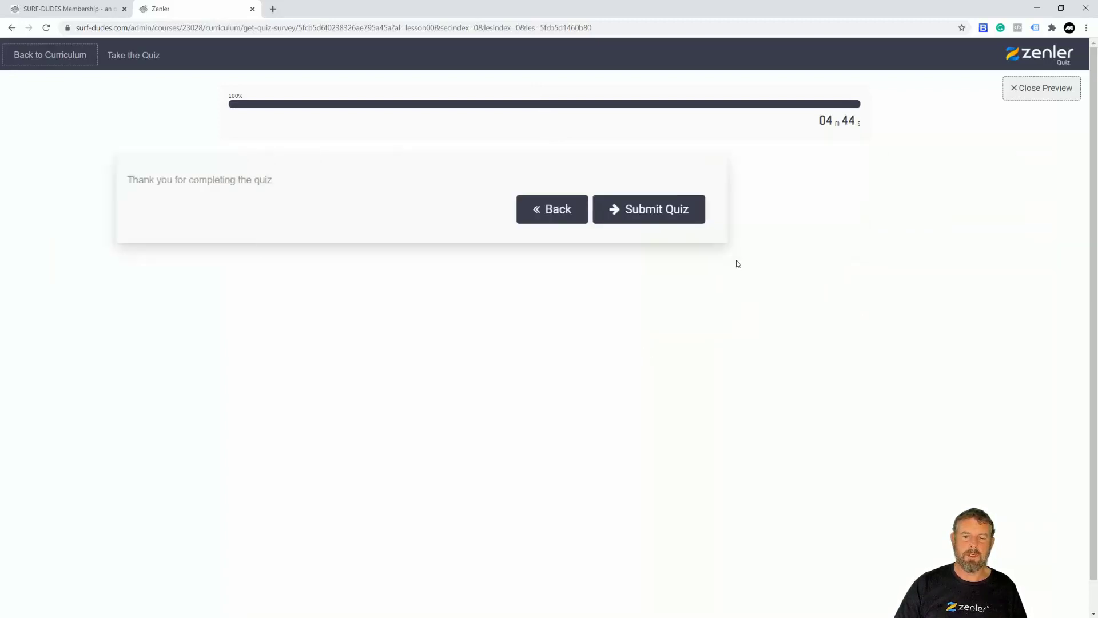
{"action": "left_click_drag", "start_coordinate": [328, 181], "coordinate": [591, 204]}
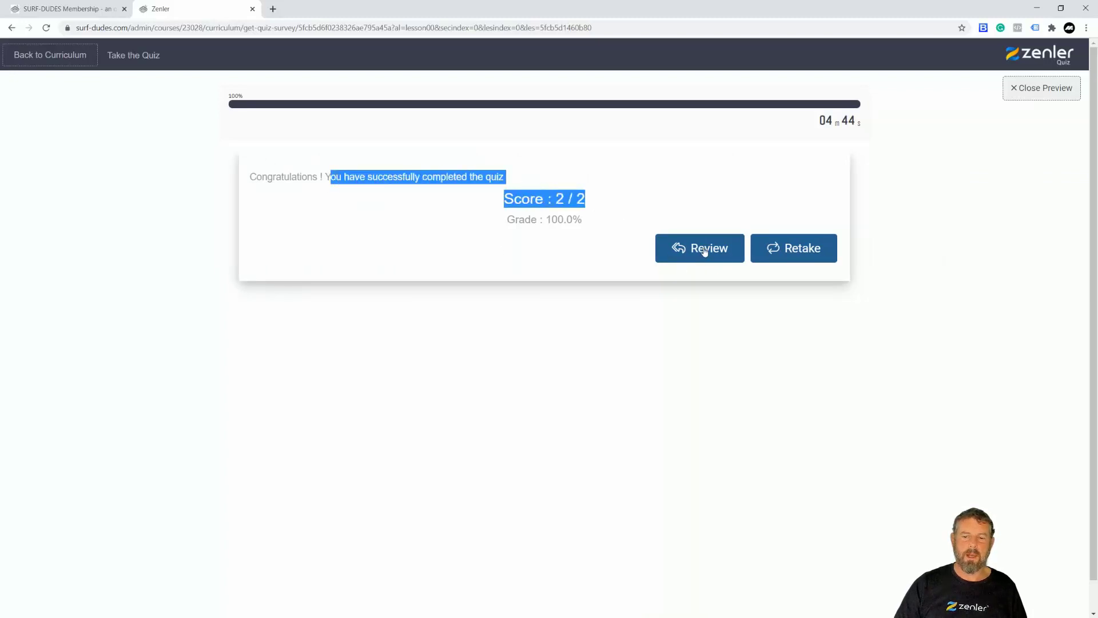
{"action": "left_click", "coordinate": [782, 259]}
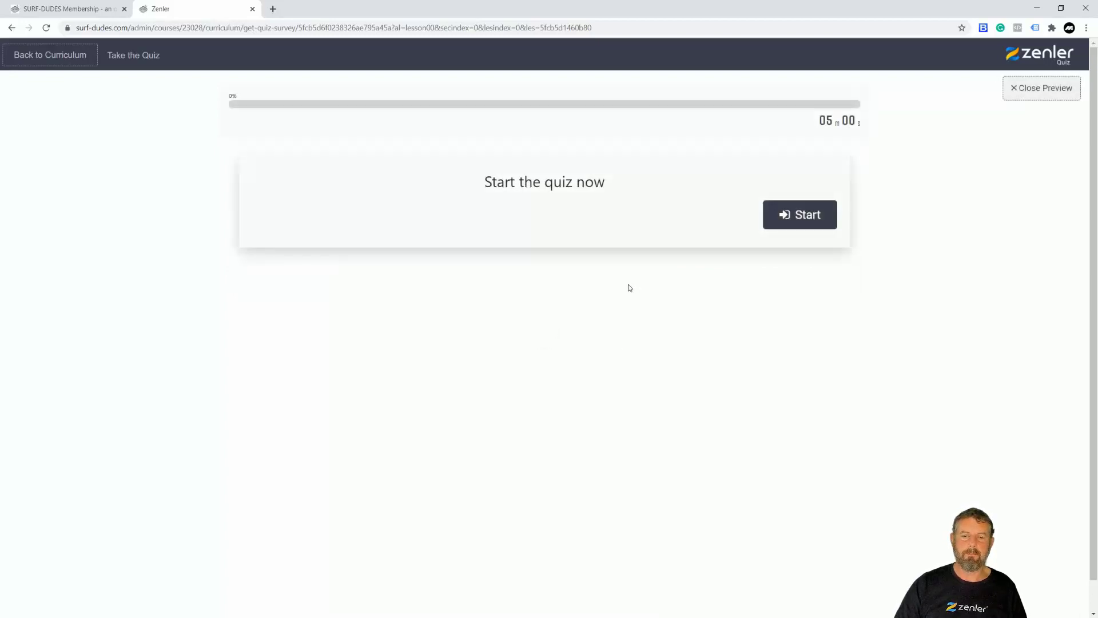
{"action": "left_click", "coordinate": [1040, 90]}
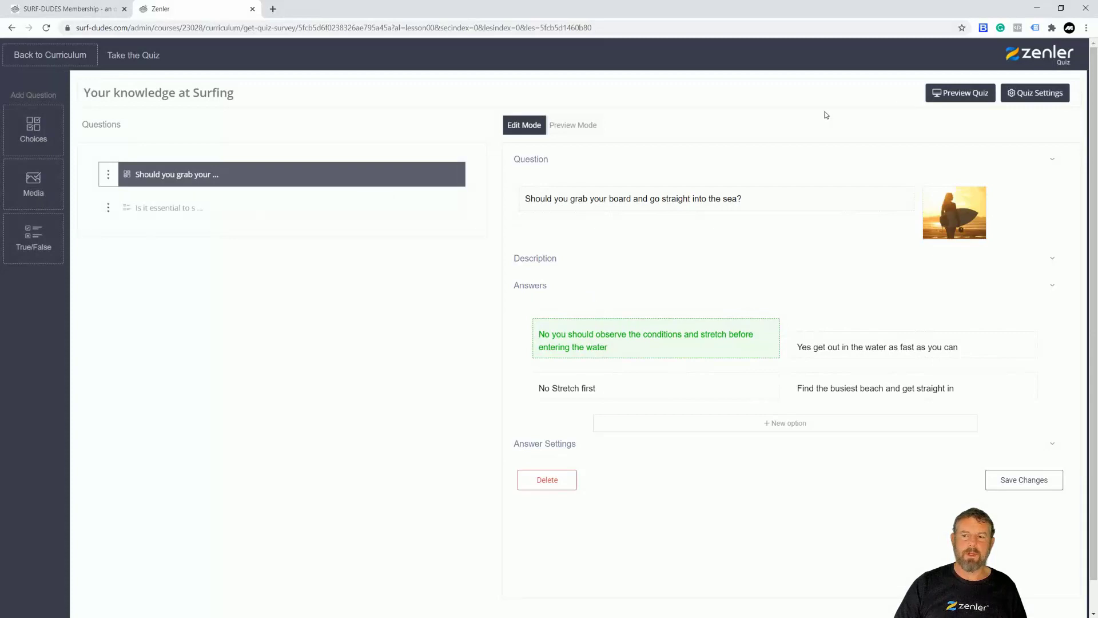
- Review the quiz's message texts in the settings and set the question labels to the numeric 123 style
{"action": "left_click", "coordinate": [1013, 92]}
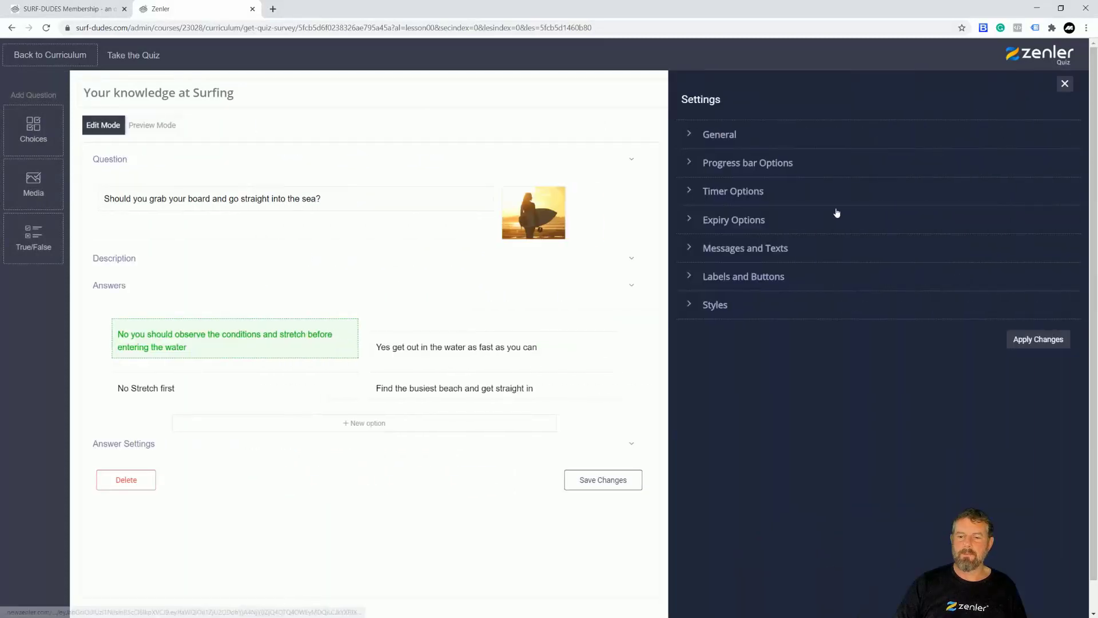
{"action": "left_click", "coordinate": [688, 249]}
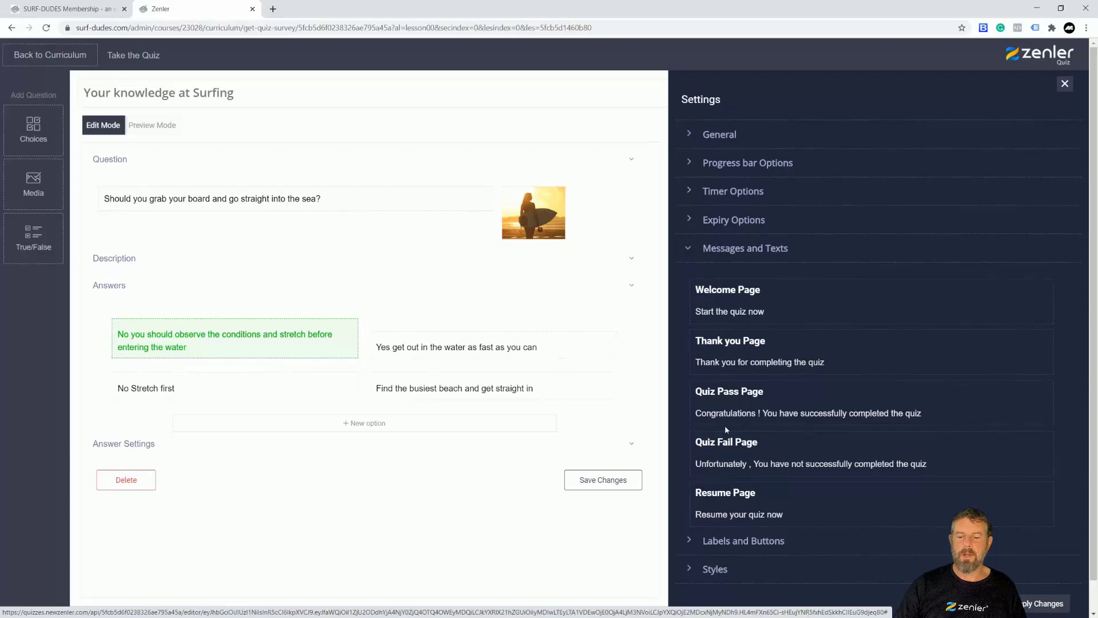
{"action": "scroll", "coordinate": [725, 425], "scroll_direction": "down", "scroll_amount": 1}
{"action": "left_click", "coordinate": [689, 508]}
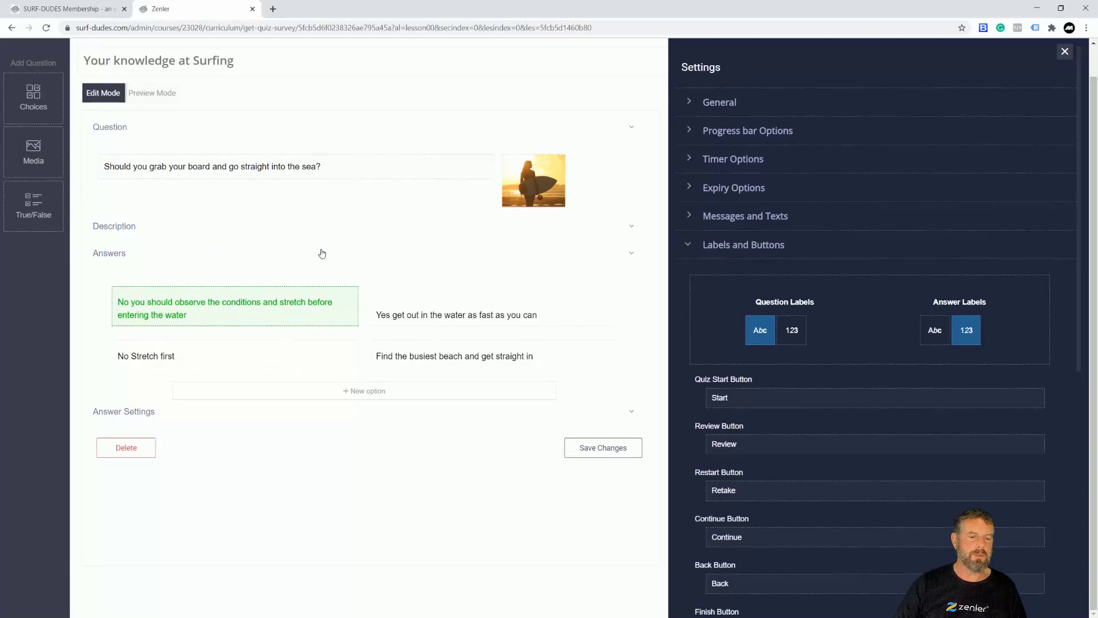
{"action": "left_click", "coordinate": [792, 334]}
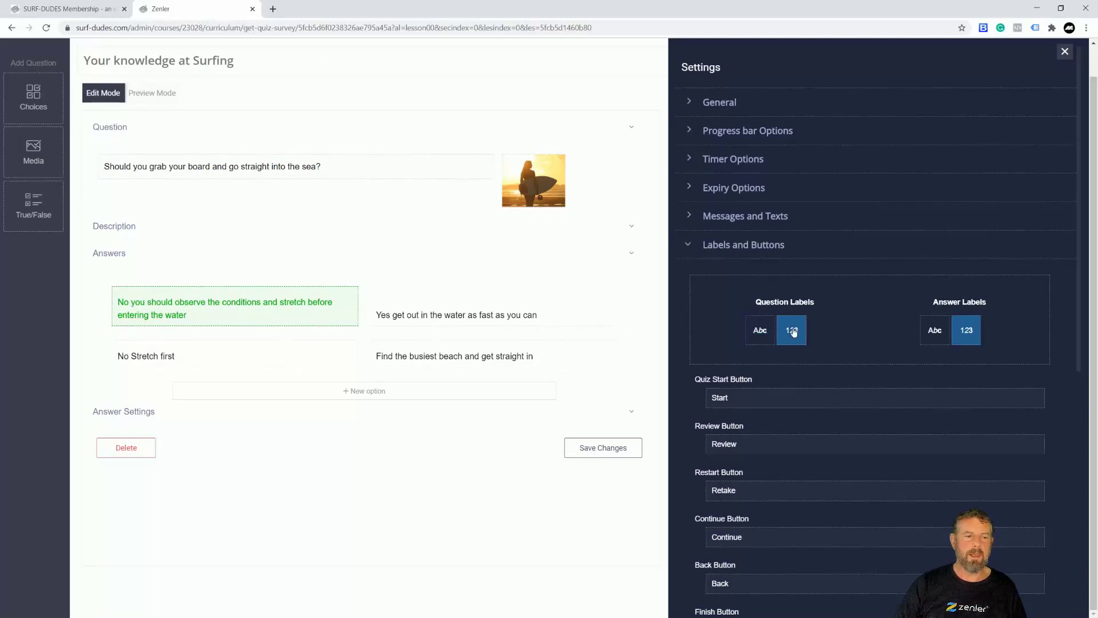
- Compare the question label styles, keep 123, set the answer labels to Abc, and close the settings after reviewing the button texts
{"action": "left_click", "coordinate": [757, 335]}
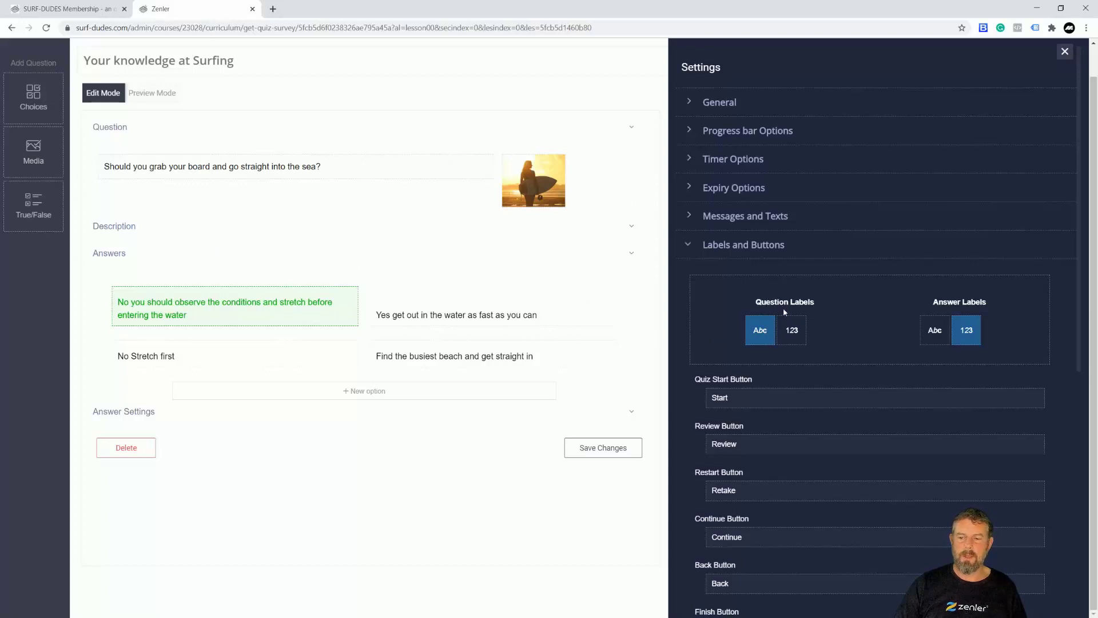
{"action": "left_click", "coordinate": [803, 336]}
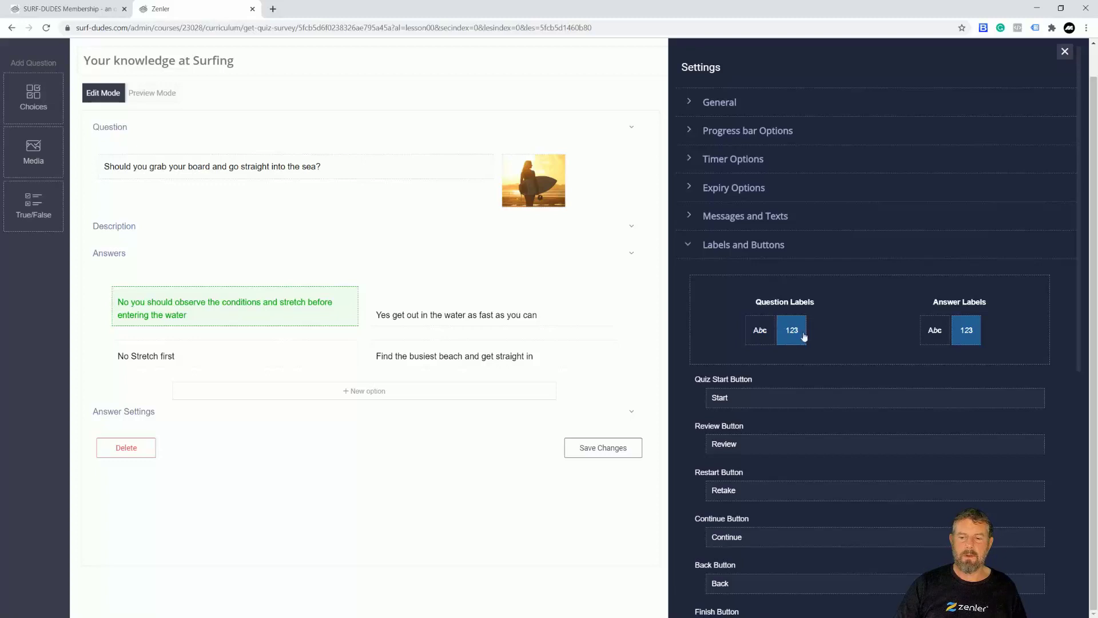
{"action": "left_click", "coordinate": [936, 333]}
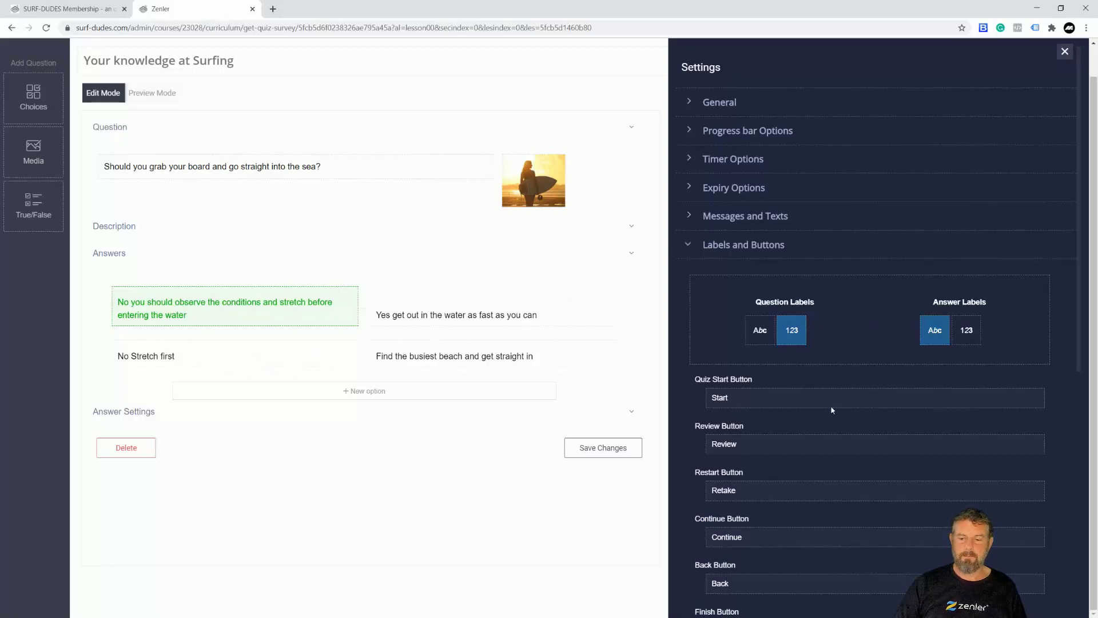
{"action": "scroll", "coordinate": [832, 410], "scroll_direction": "down", "scroll_amount": 3}
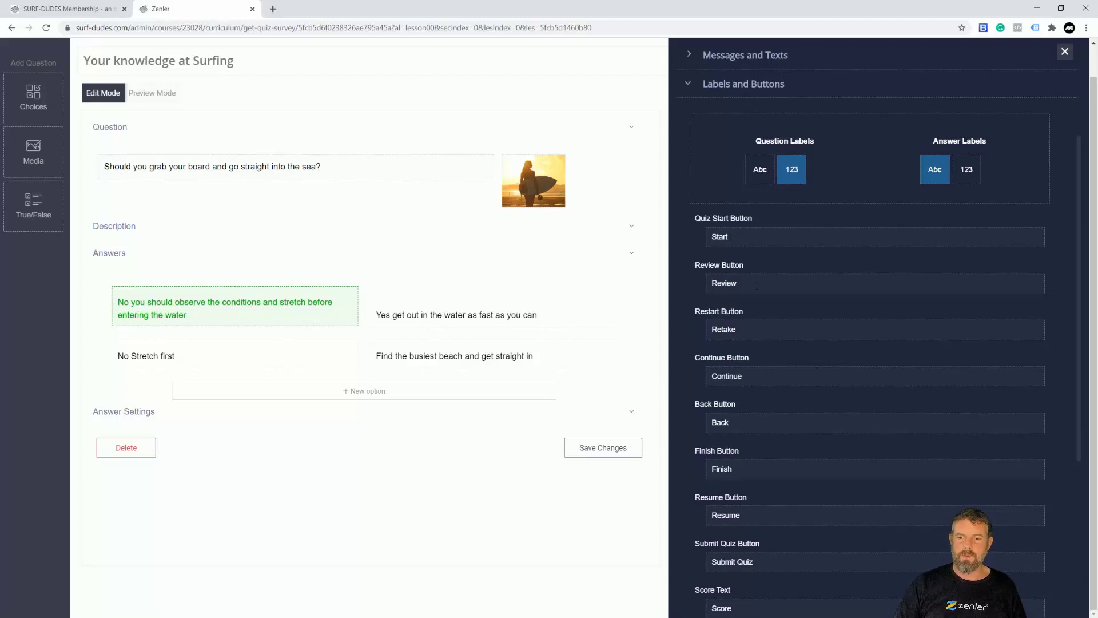
{"action": "scroll", "coordinate": [756, 285], "scroll_direction": "down", "scroll_amount": 5}
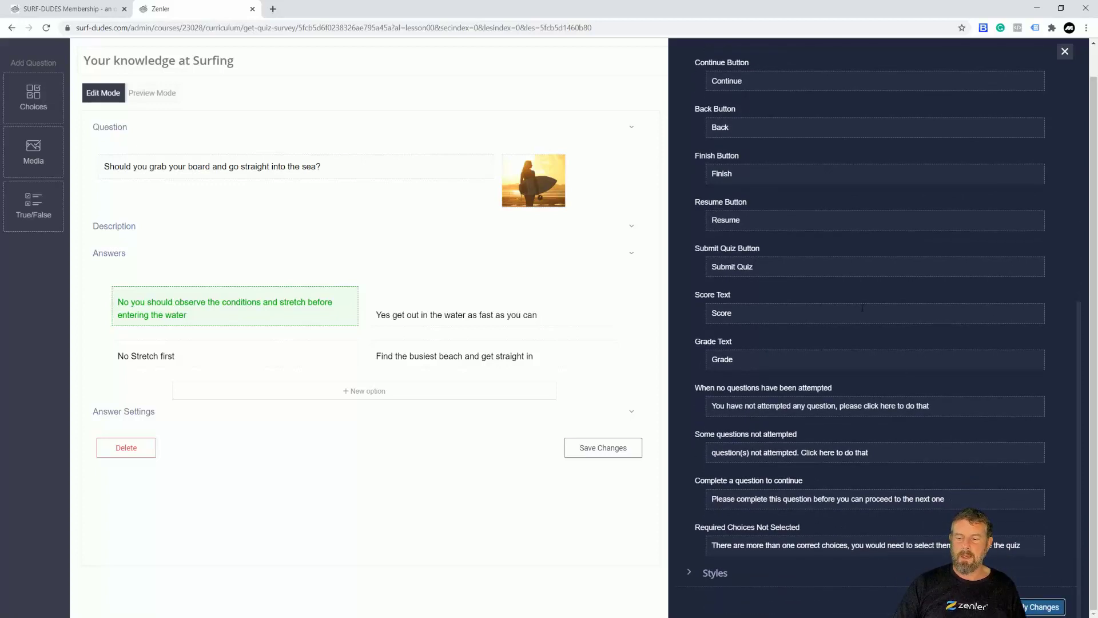
{"action": "scroll", "coordinate": [826, 280], "scroll_direction": "up", "scroll_amount": 8}
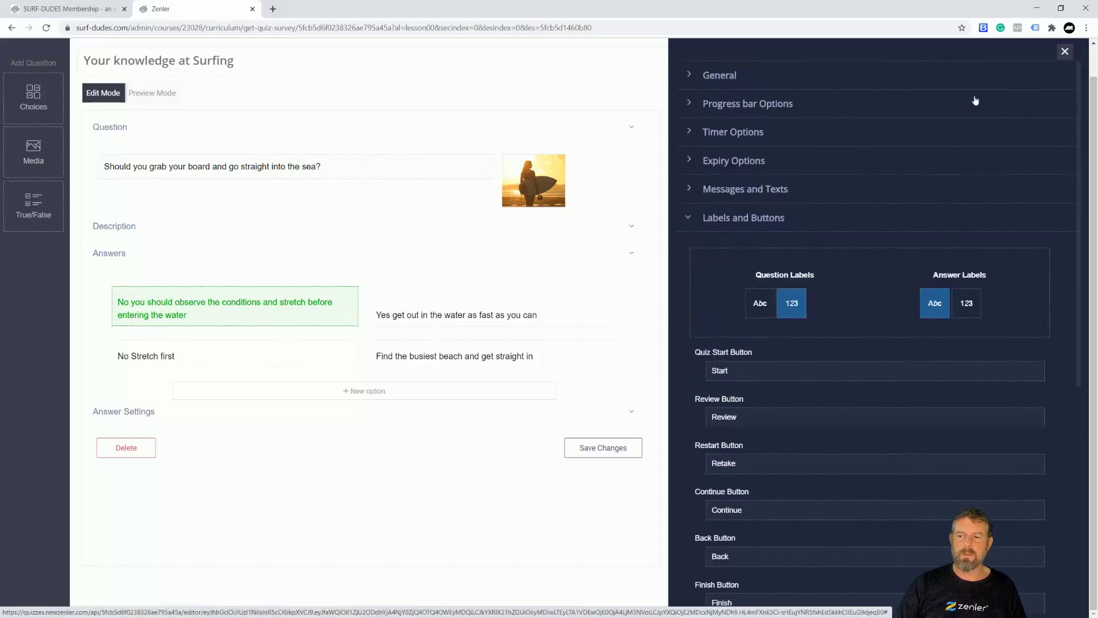
{"action": "left_click", "coordinate": [1064, 51]}
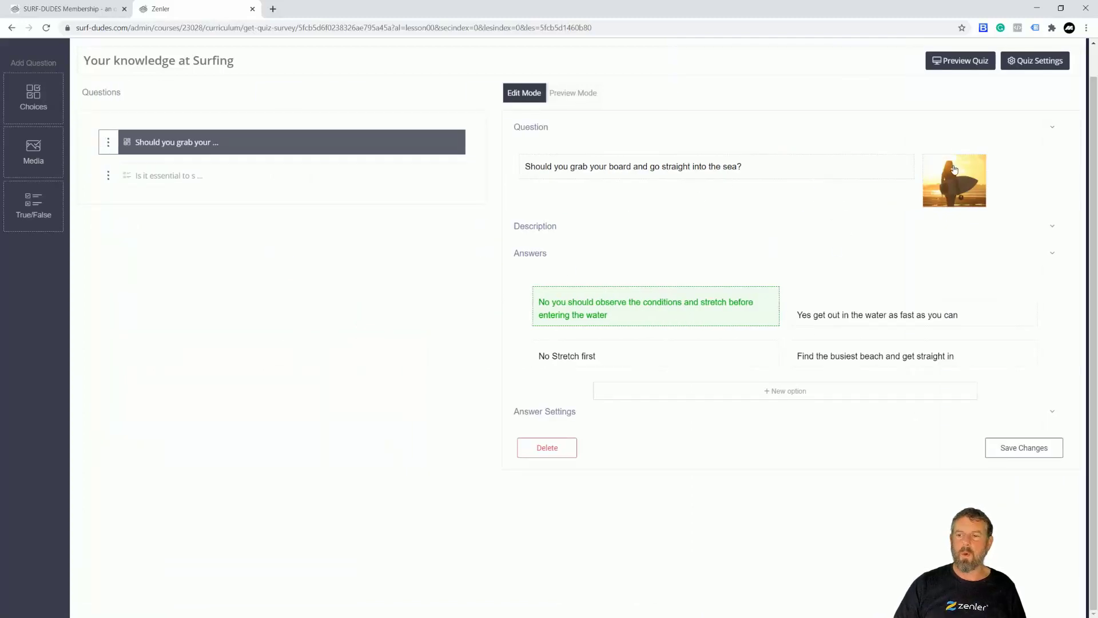
- Reopen the quiz settings and enable Styles Edit Mode in the Styles section
{"action": "left_click", "coordinate": [1026, 60]}
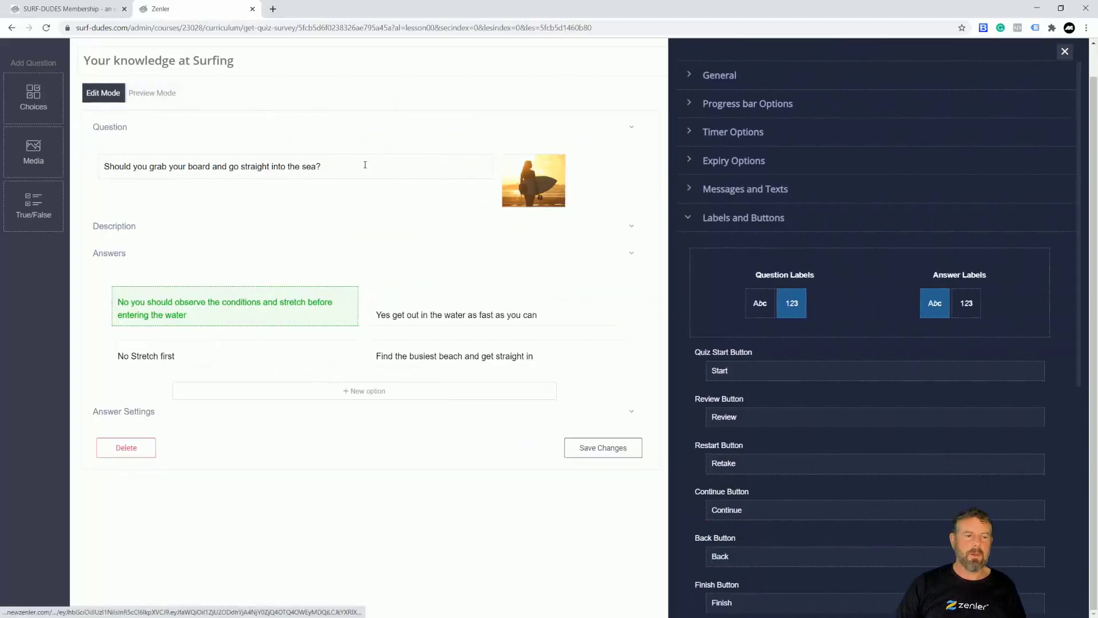
{"action": "scroll", "coordinate": [798, 476], "scroll_direction": "down", "scroll_amount": 5}
{"action": "scroll", "coordinate": [799, 476], "scroll_direction": "down", "scroll_amount": 3}
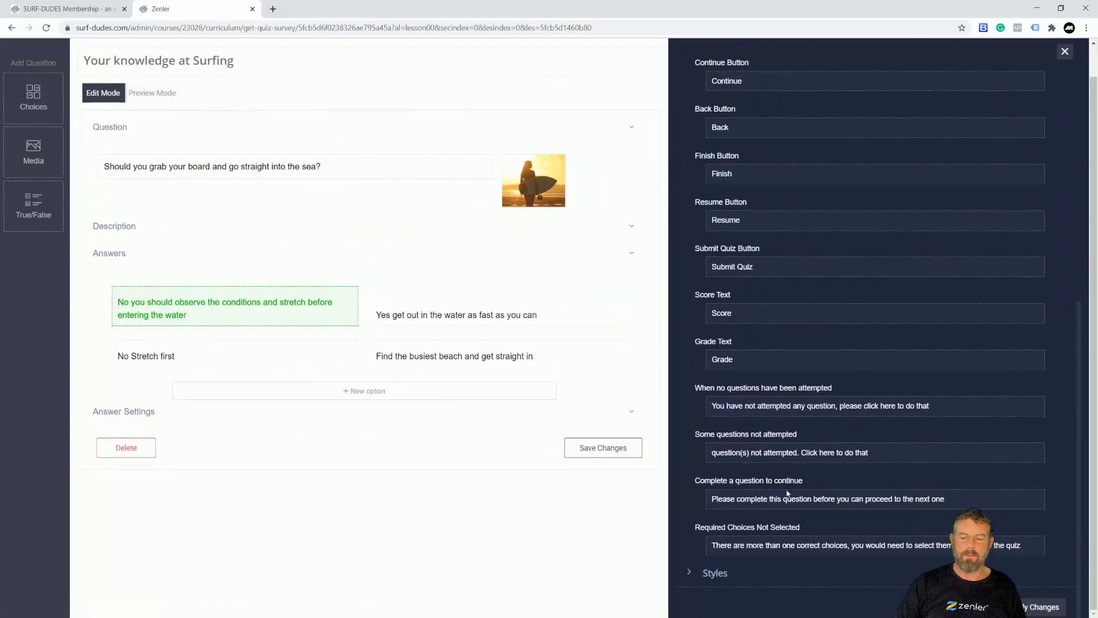
{"action": "left_click", "coordinate": [713, 572]}
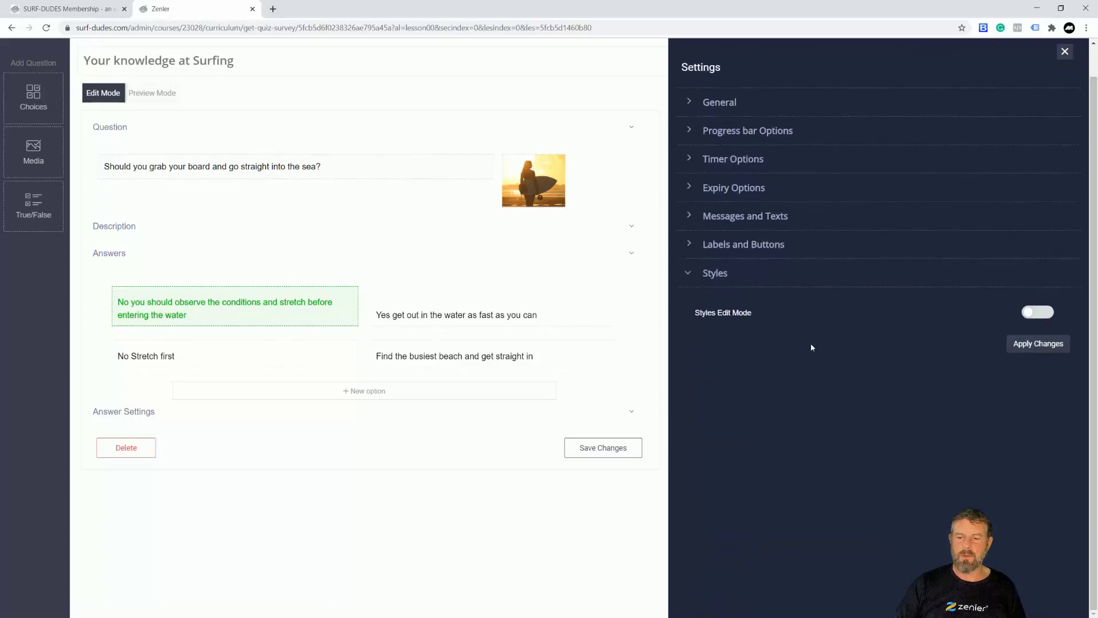
{"action": "left_click", "coordinate": [1047, 314]}
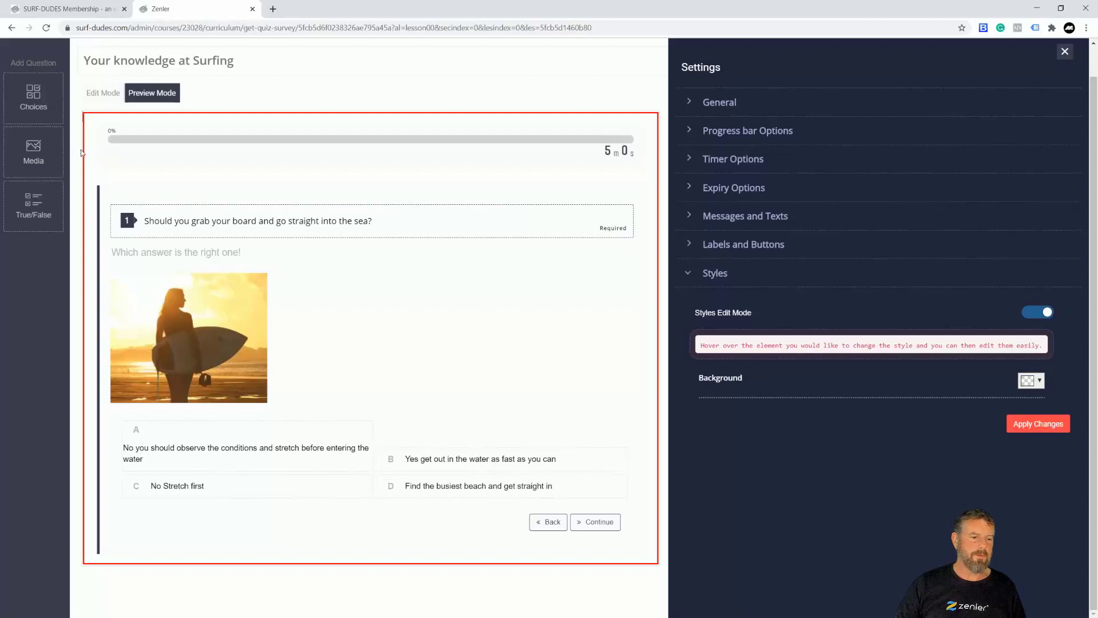
- Select the whole question slide in the preview and set its border colour to orange
{"action": "left_click", "coordinate": [100, 221]}
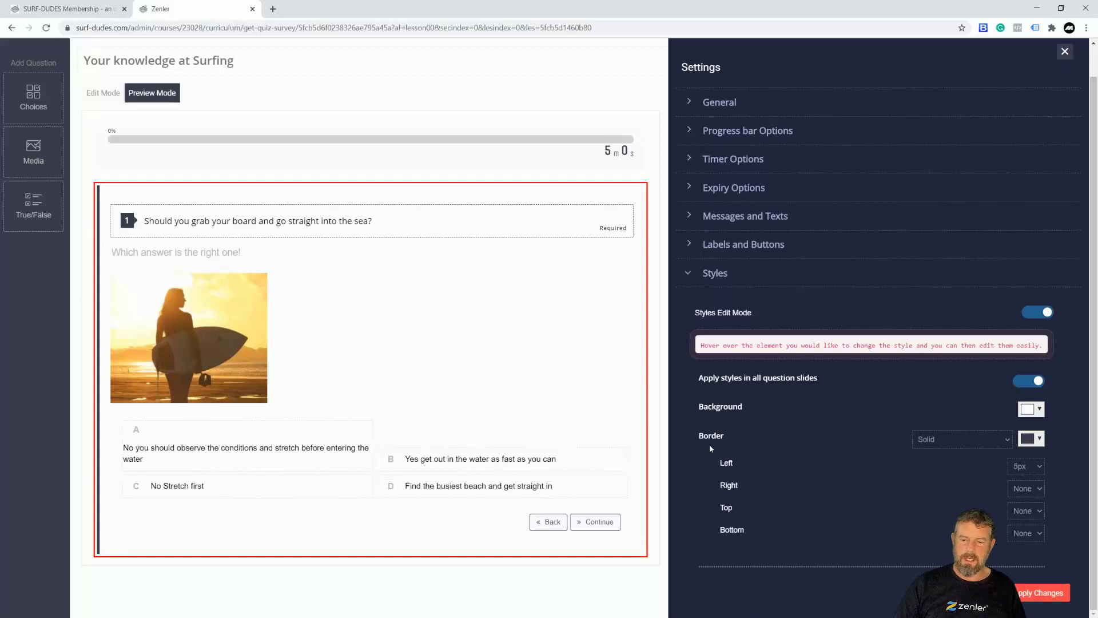
{"action": "left_click", "coordinate": [1034, 439]}
{"action": "left_click", "coordinate": [1014, 471]}
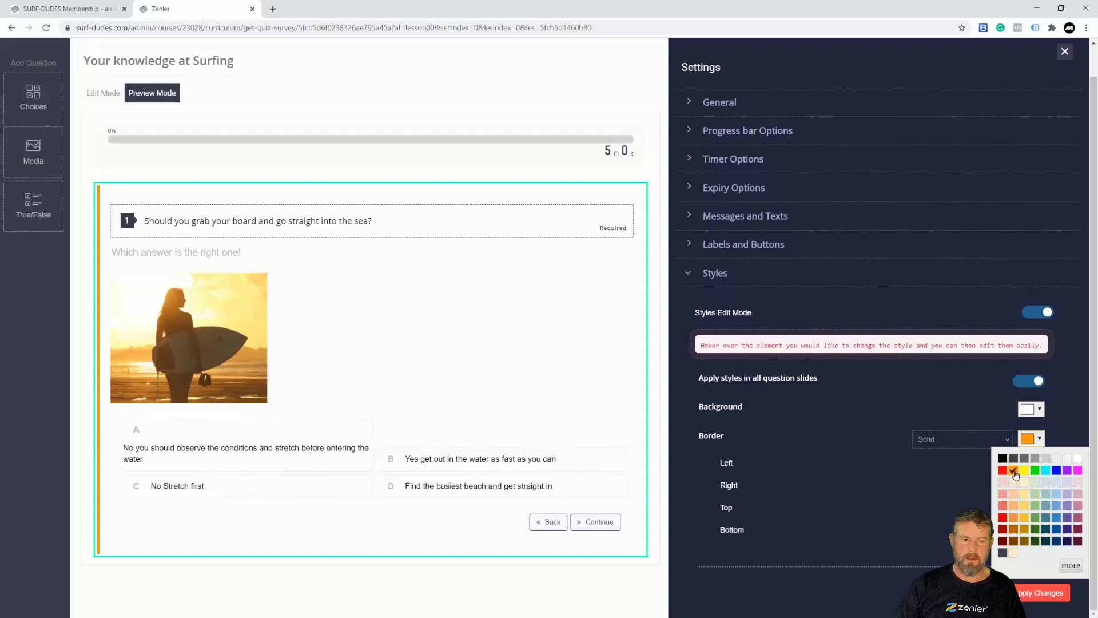
{"action": "left_click", "coordinate": [877, 467]}
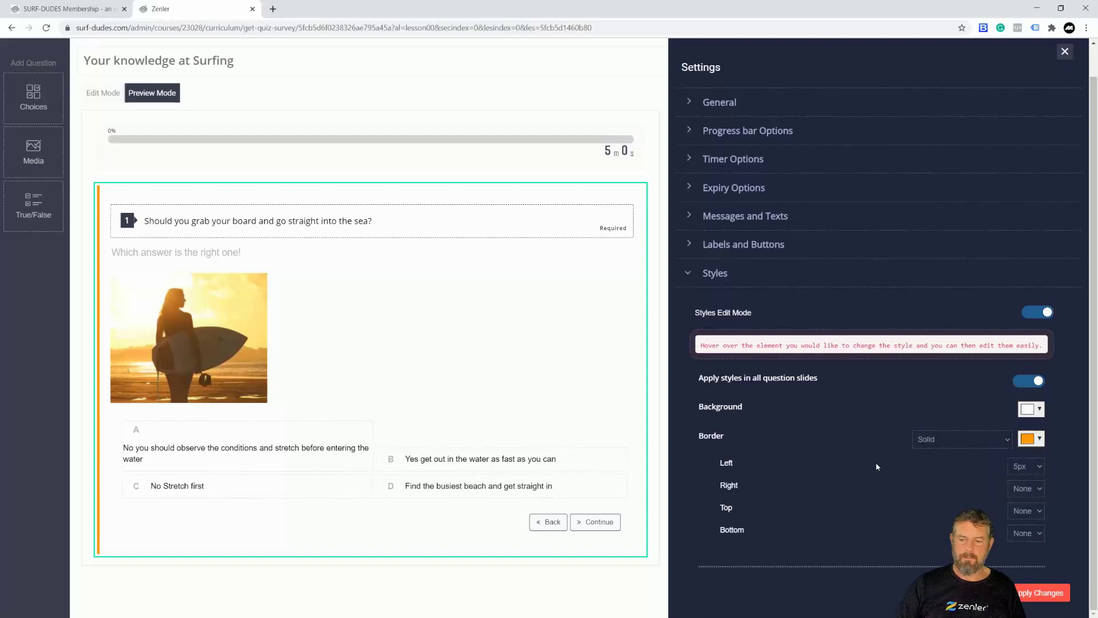
- Set the question slide's border widths to 2px left, 1px right, 4px top and 5px bottom
{"action": "left_click", "coordinate": [1020, 467]}
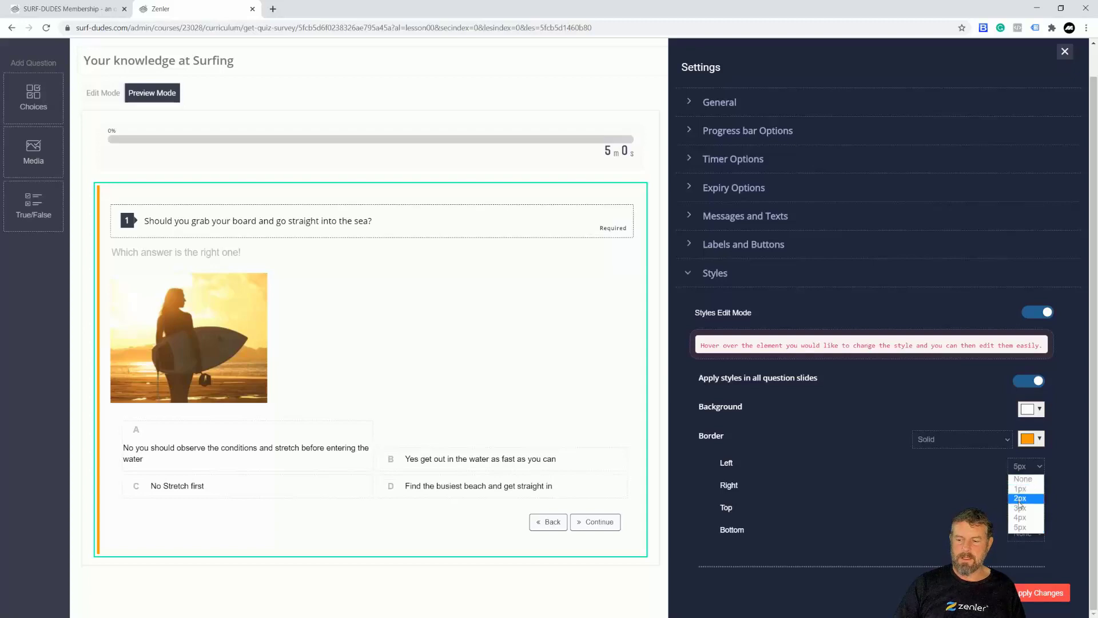
{"action": "left_click", "coordinate": [1017, 469]}
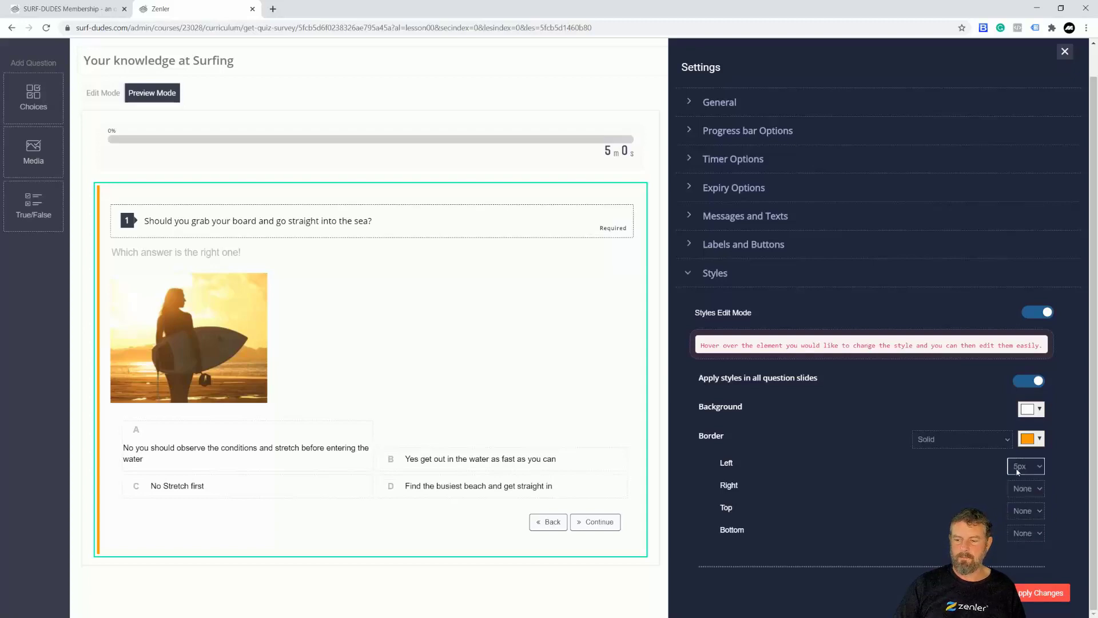
{"action": "left_click", "coordinate": [1020, 468]}
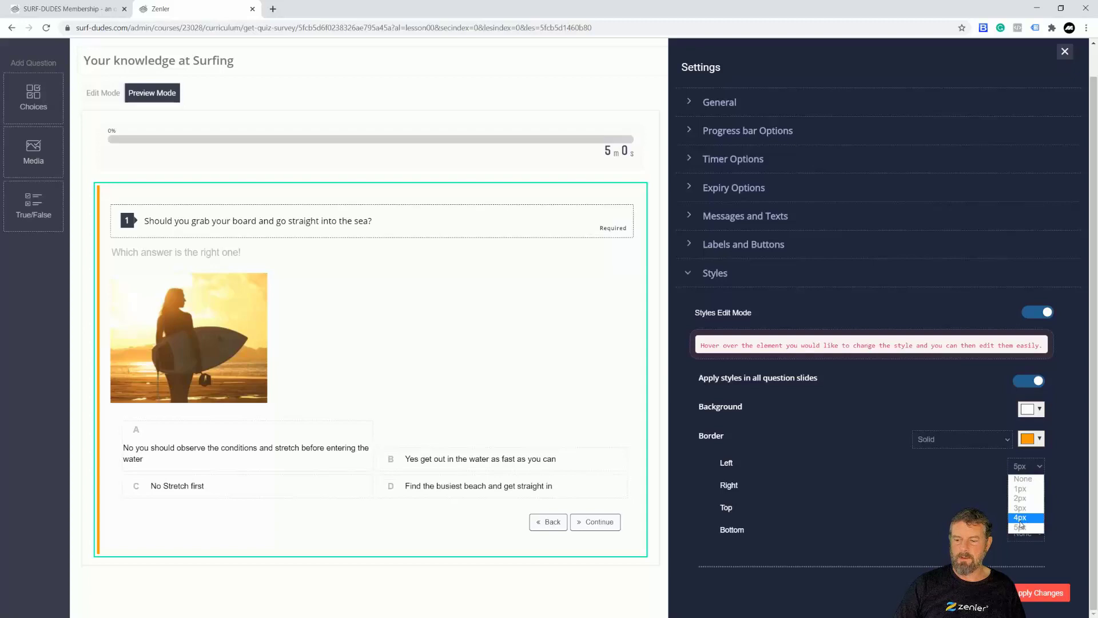
{"action": "left_click", "coordinate": [1023, 499]}
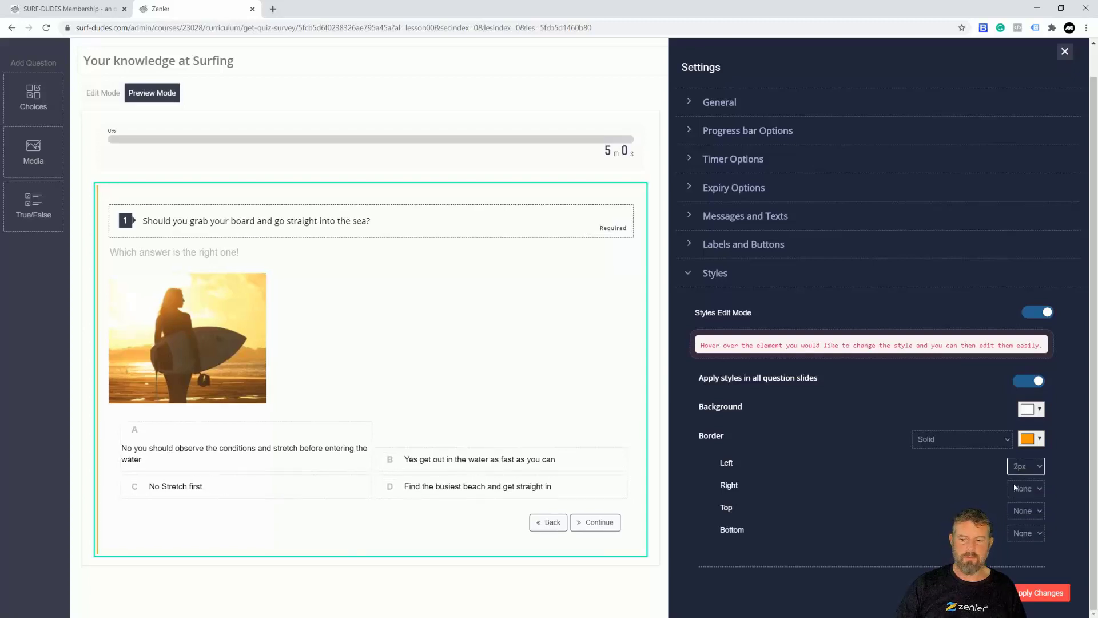
{"action": "left_click", "coordinate": [1032, 490]}
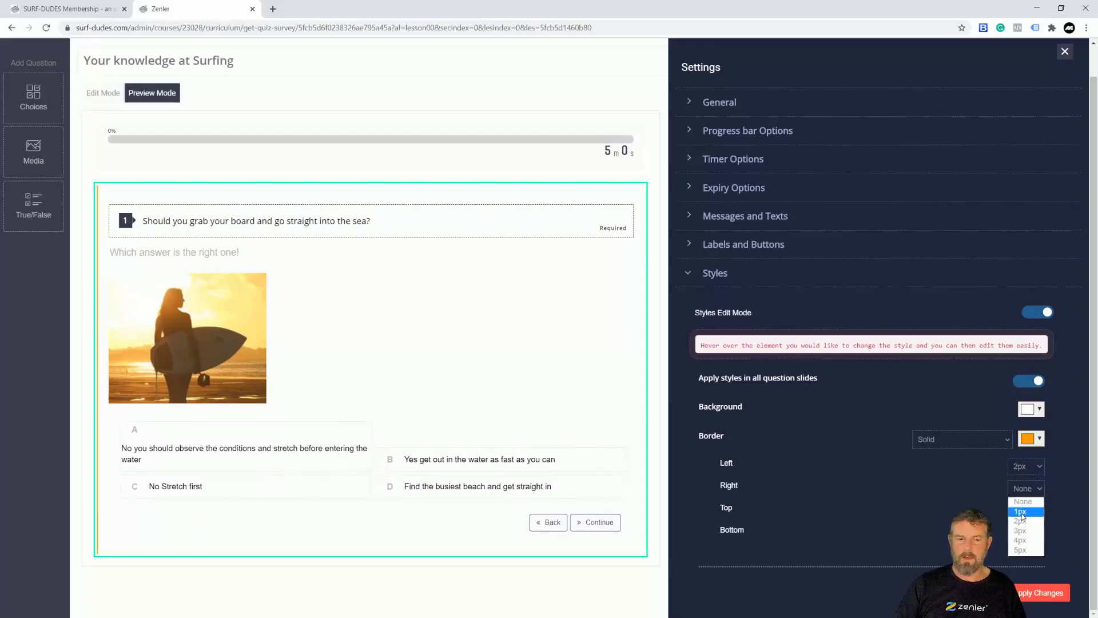
{"action": "left_click", "coordinate": [1024, 511]}
{"action": "left_click", "coordinate": [1027, 511]}
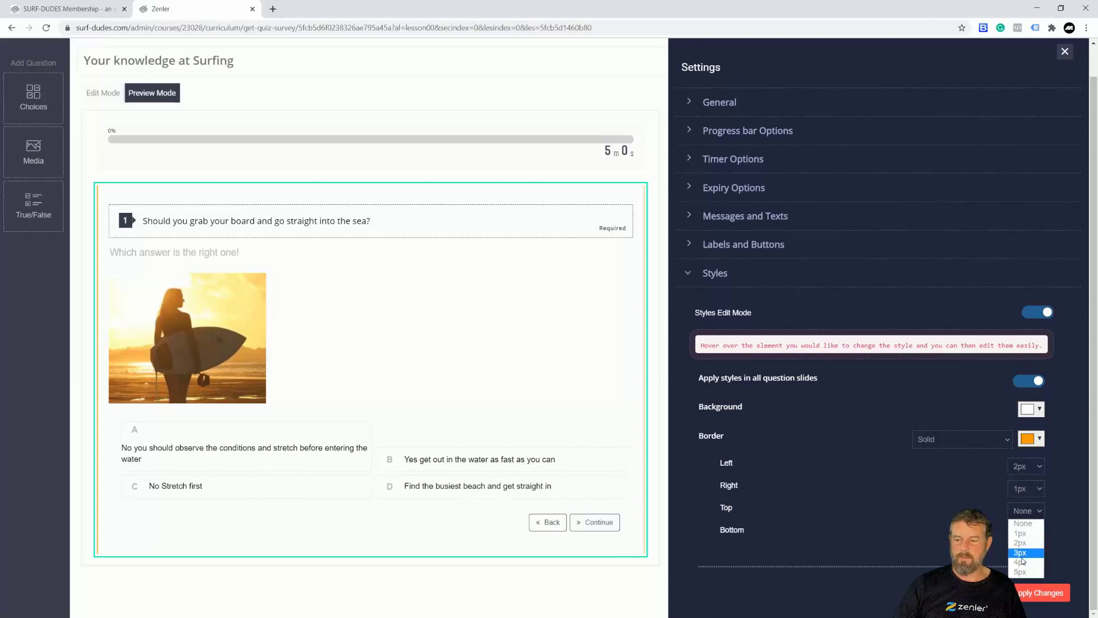
{"action": "left_click", "coordinate": [1022, 562]}
{"action": "left_click", "coordinate": [1025, 532]}
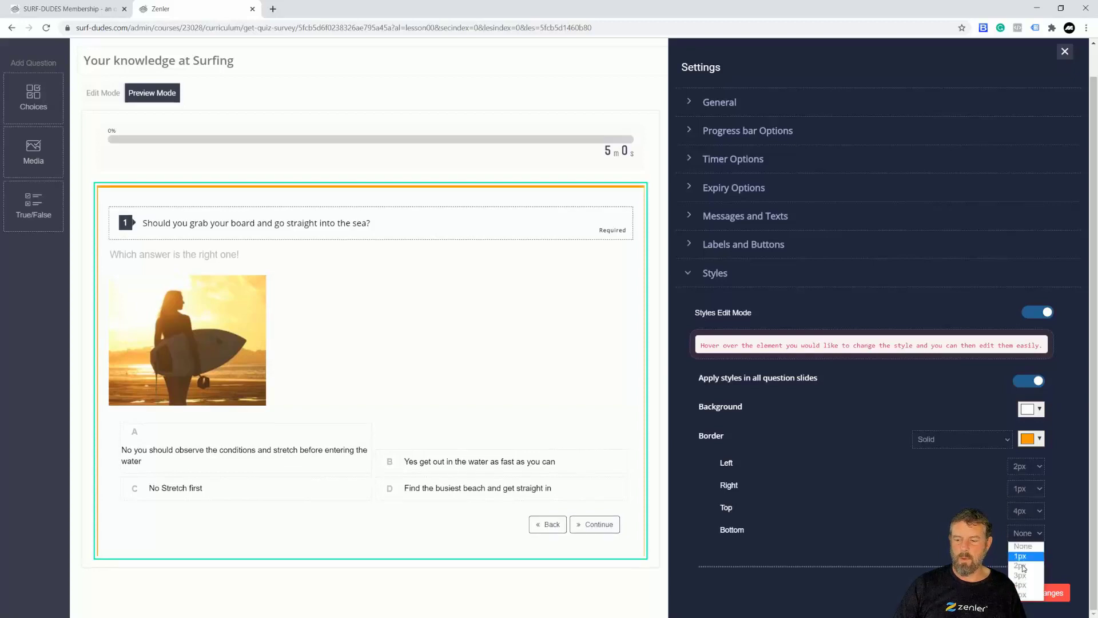
{"action": "left_click", "coordinate": [1023, 595]}
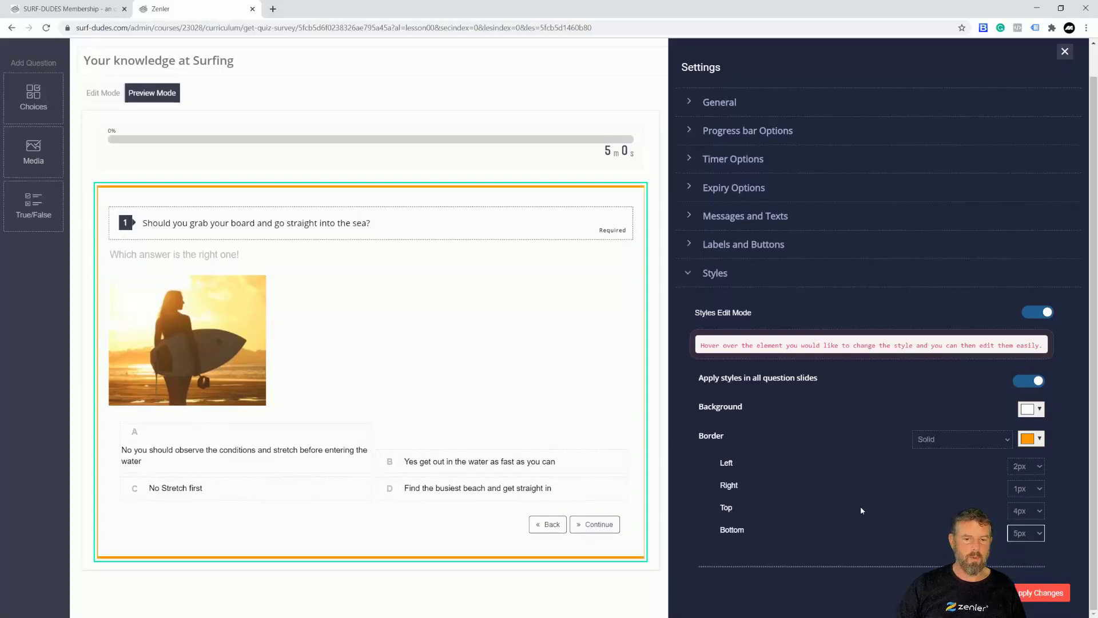
- Set the question slide's border style to None and, after trying black, make its background light grey
{"action": "left_click", "coordinate": [950, 439]}
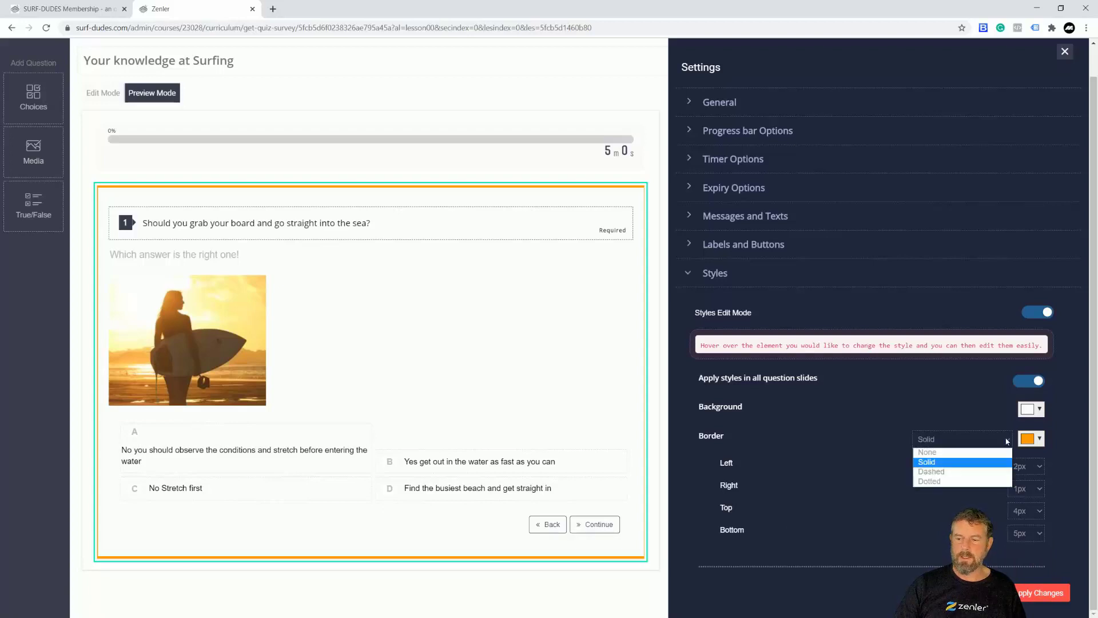
{"action": "left_click", "coordinate": [938, 452]}
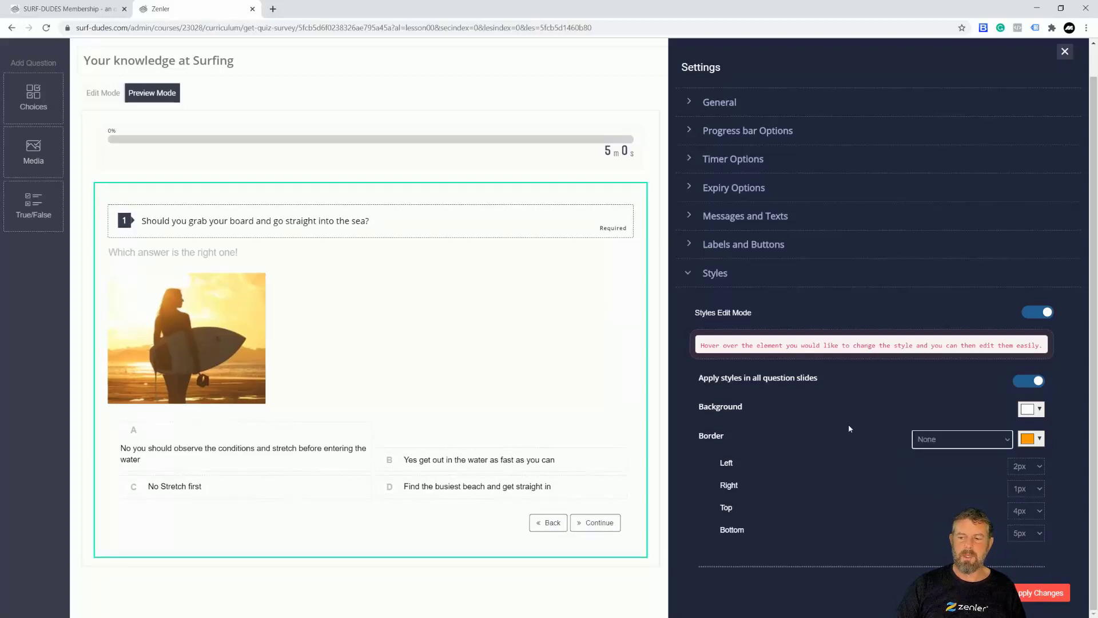
{"action": "left_click", "coordinate": [1039, 410]}
{"action": "left_click", "coordinate": [1003, 429]}
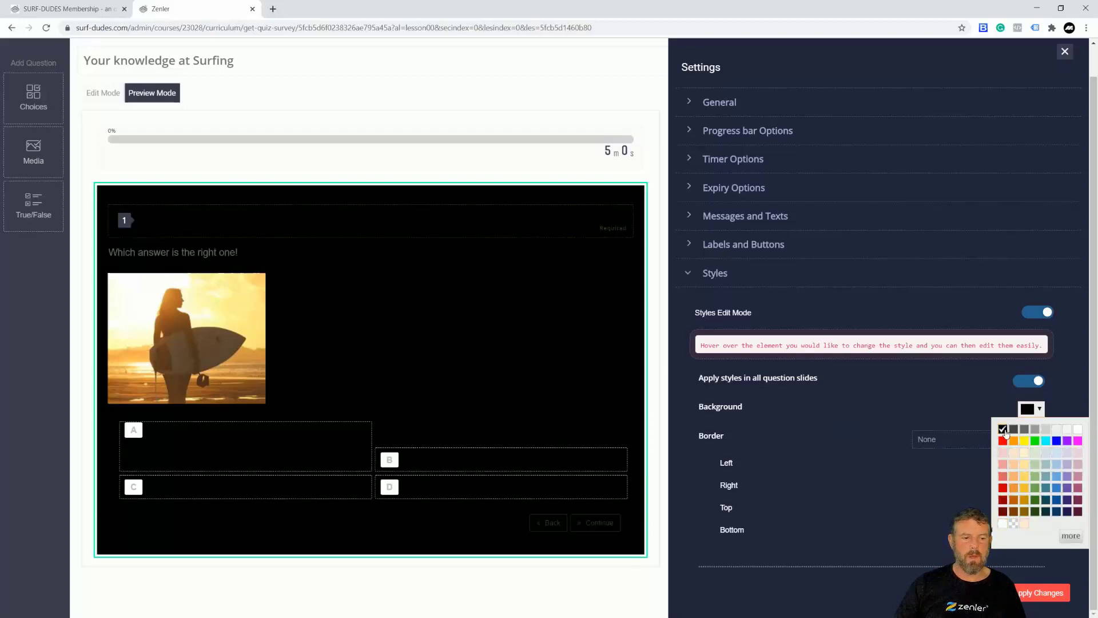
{"action": "left_click", "coordinate": [1066, 430]}
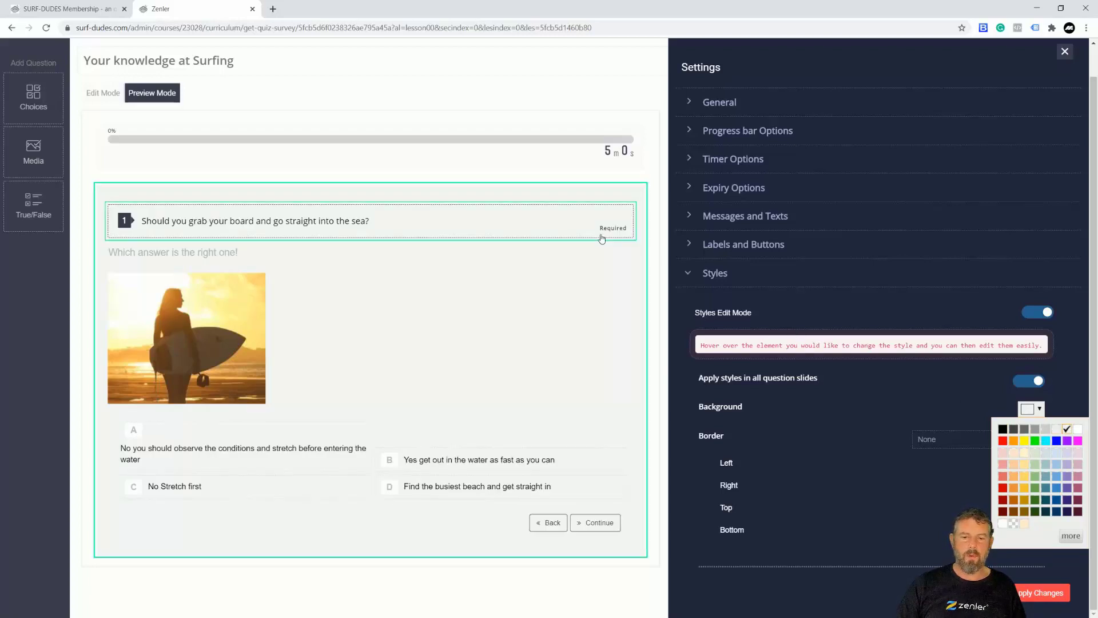
- Select the question title box, compare Solid and None borders, and give it a Solid border in orange
{"action": "left_click", "coordinate": [129, 222]}
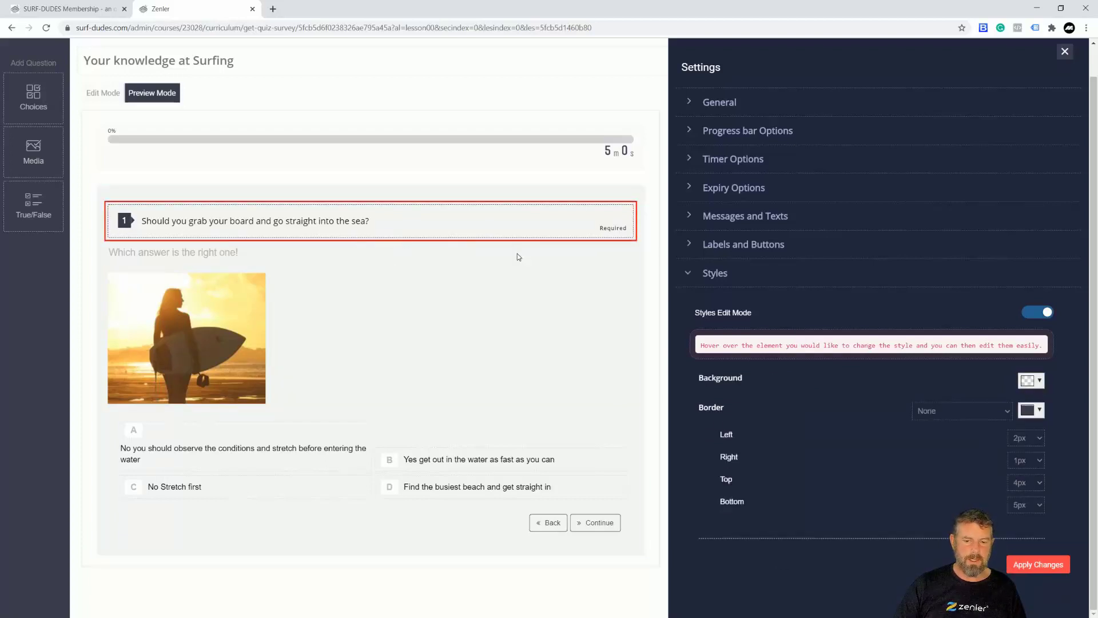
{"action": "left_click", "coordinate": [1009, 413]}
{"action": "left_click", "coordinate": [926, 430]}
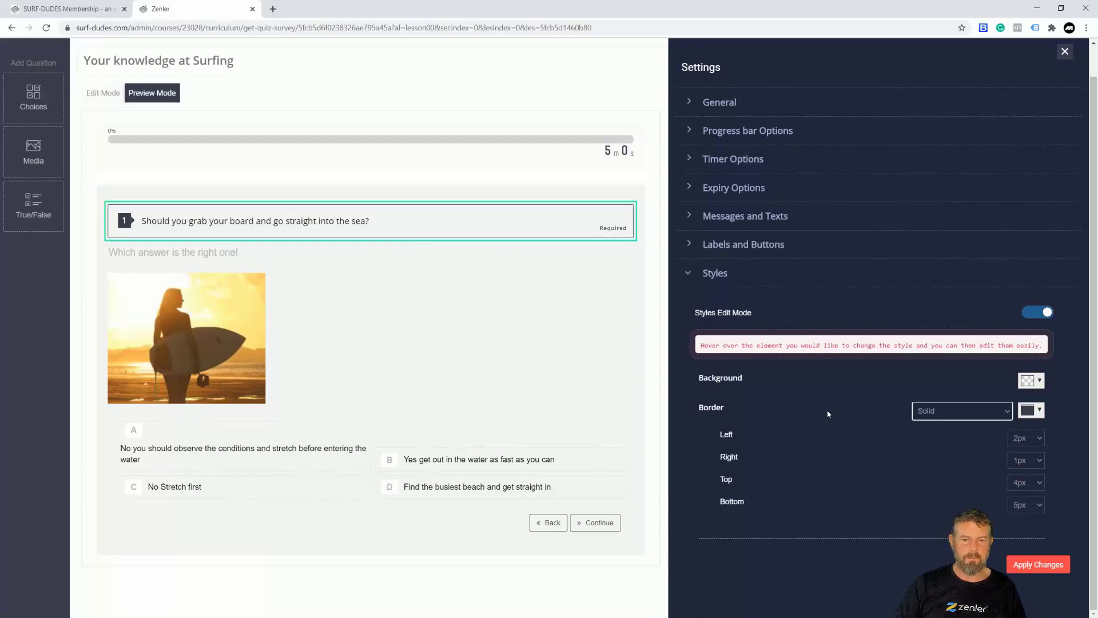
{"action": "left_click", "coordinate": [999, 417]}
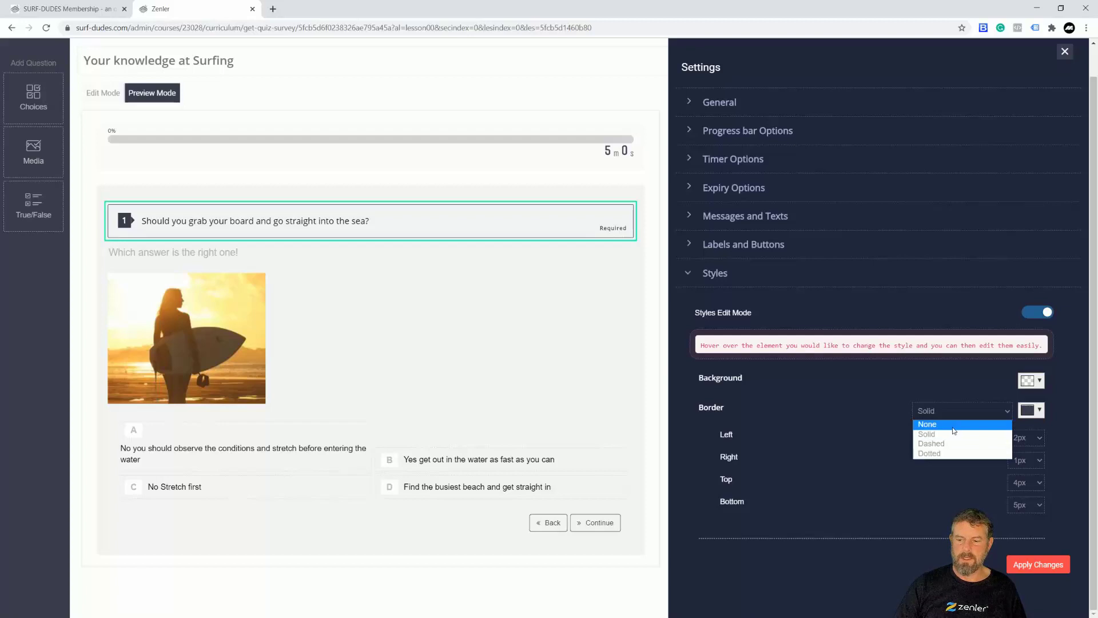
{"action": "left_click", "coordinate": [934, 421]}
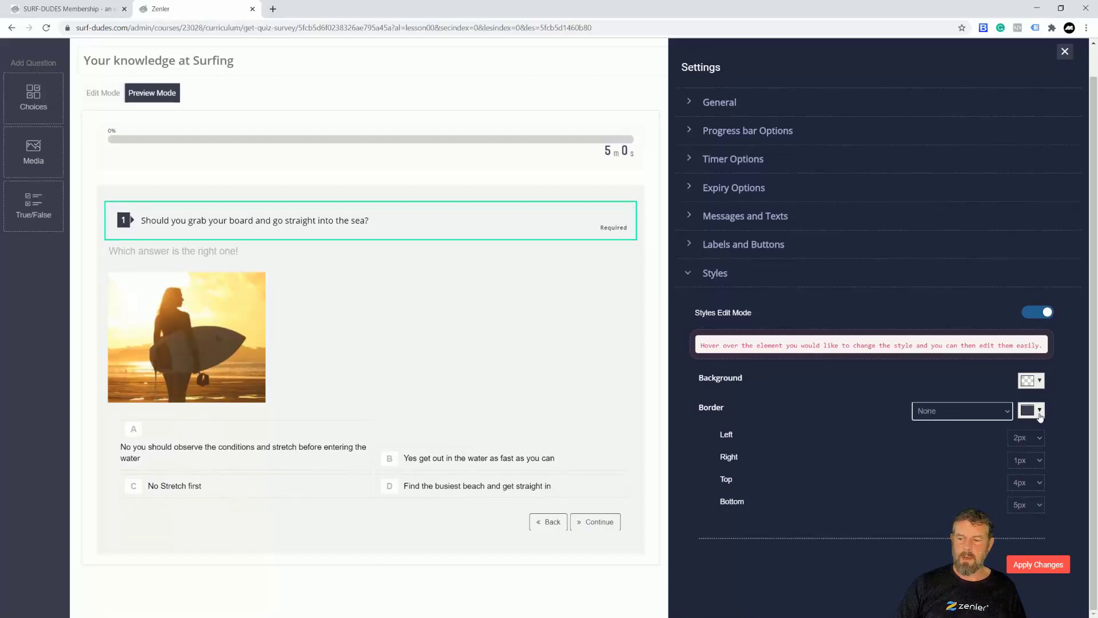
{"action": "left_click", "coordinate": [1010, 413]}
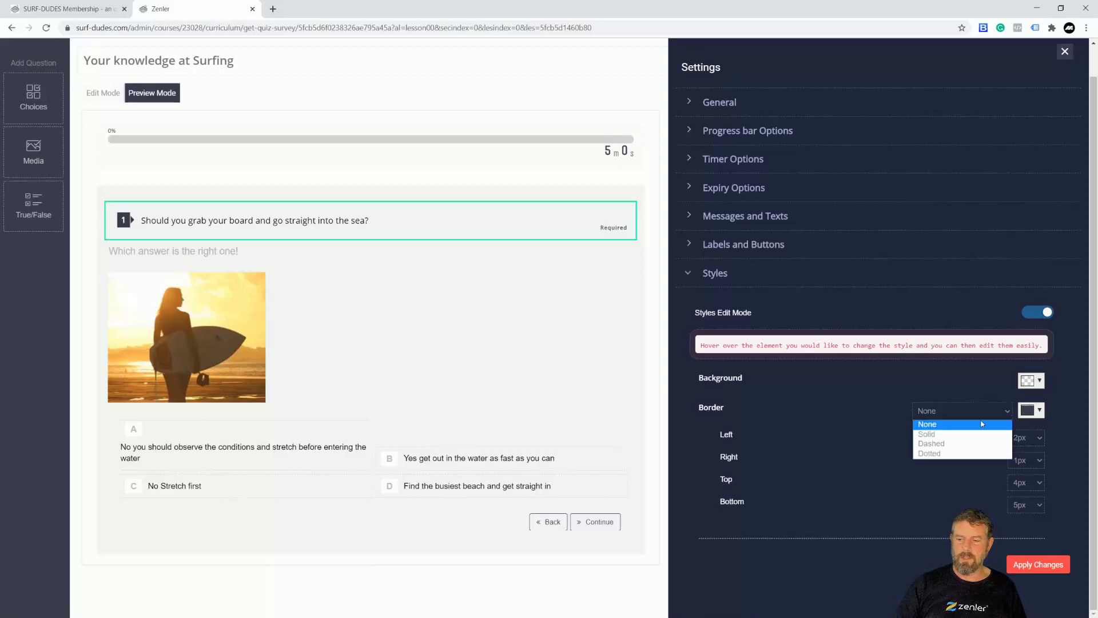
{"action": "left_click", "coordinate": [953, 433]}
{"action": "left_click", "coordinate": [1040, 413]}
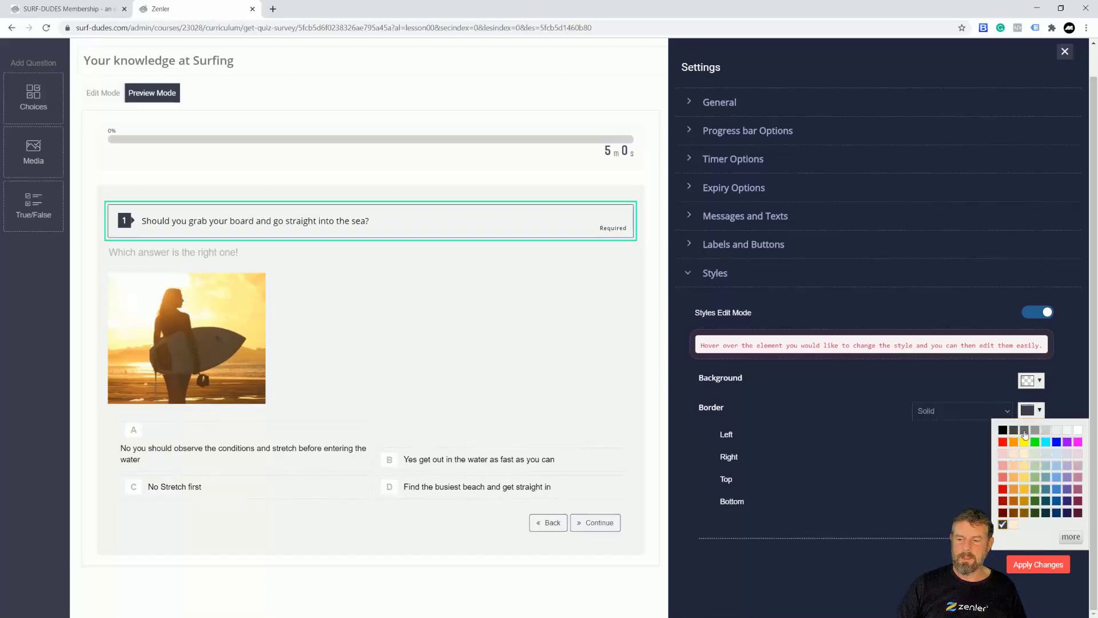
{"action": "left_click", "coordinate": [1013, 443]}
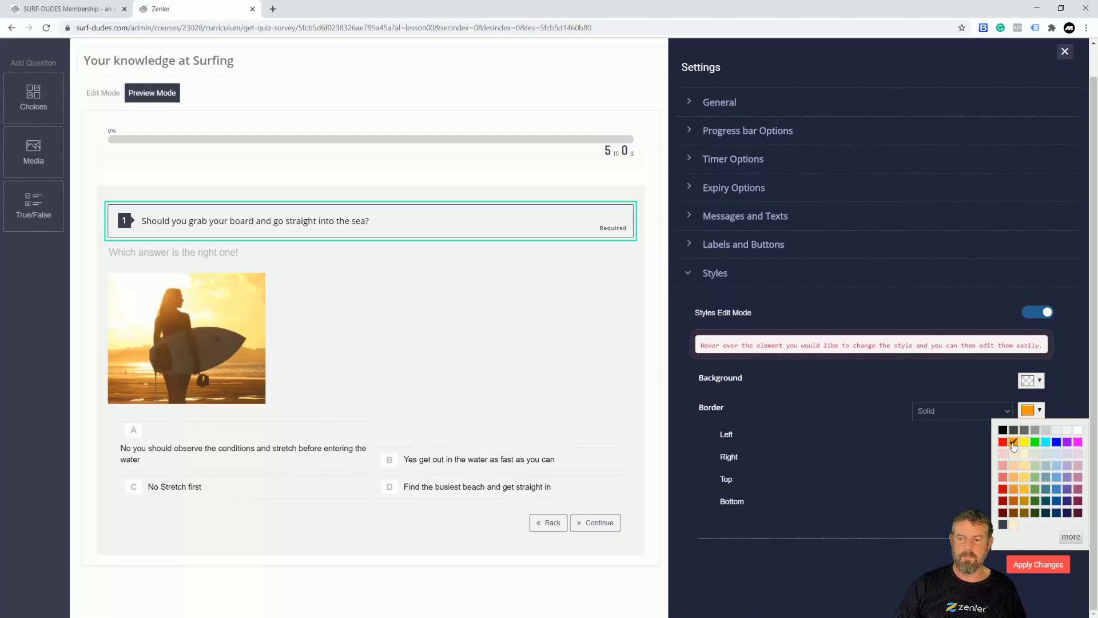
{"action": "left_click", "coordinate": [876, 410]}
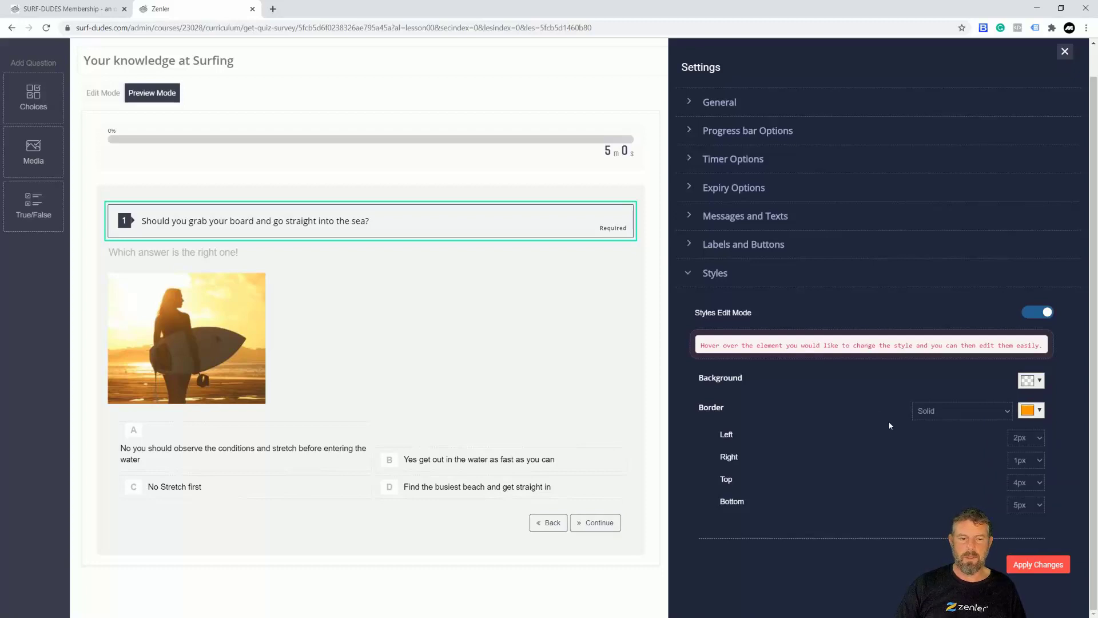
- Set the question title box's left, right and top border widths to None, leaving the bottom width at 5px
{"action": "left_click", "coordinate": [1019, 440]}
{"action": "left_click", "coordinate": [1021, 451]}
{"action": "left_click", "coordinate": [1024, 461]}
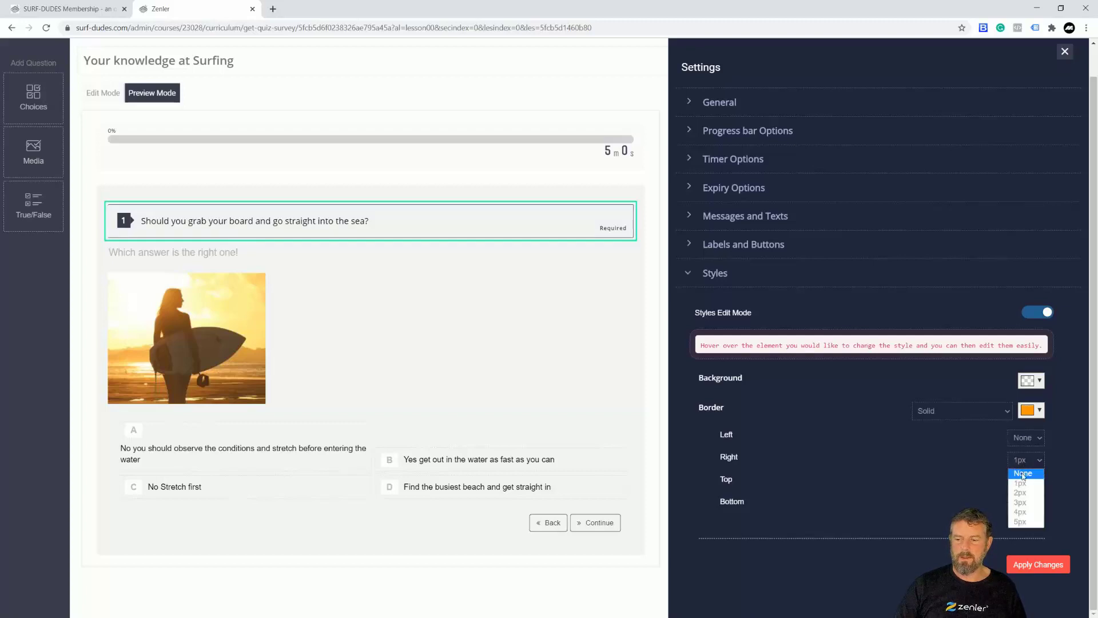
{"action": "left_click", "coordinate": [1022, 474]}
{"action": "left_click", "coordinate": [1024, 483]}
{"action": "left_click", "coordinate": [1023, 495]}
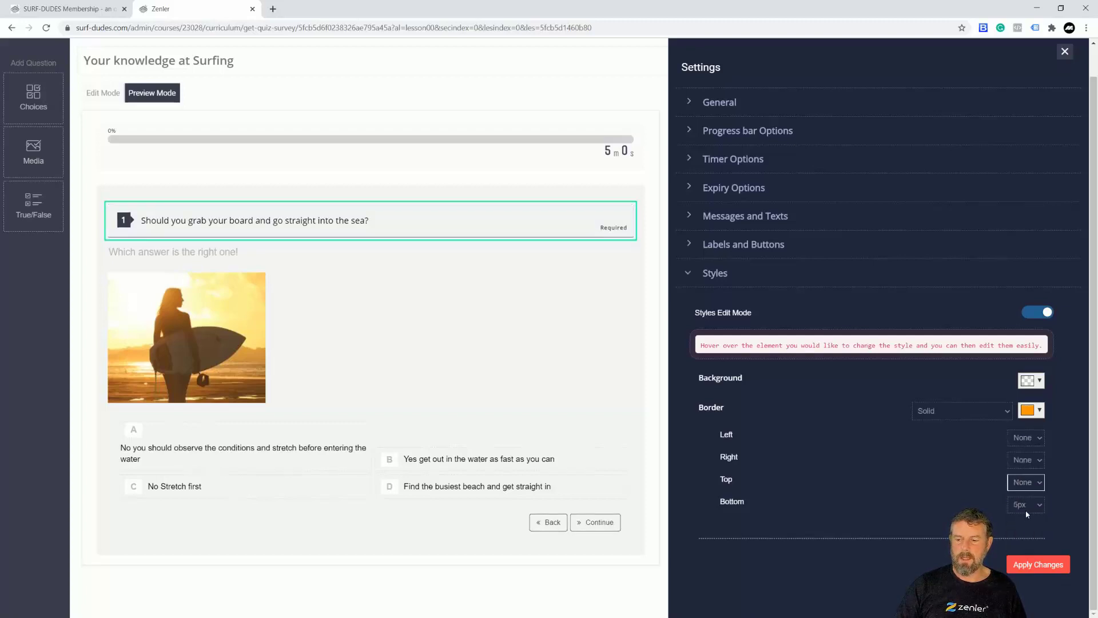
{"action": "left_click", "coordinate": [1025, 505]}
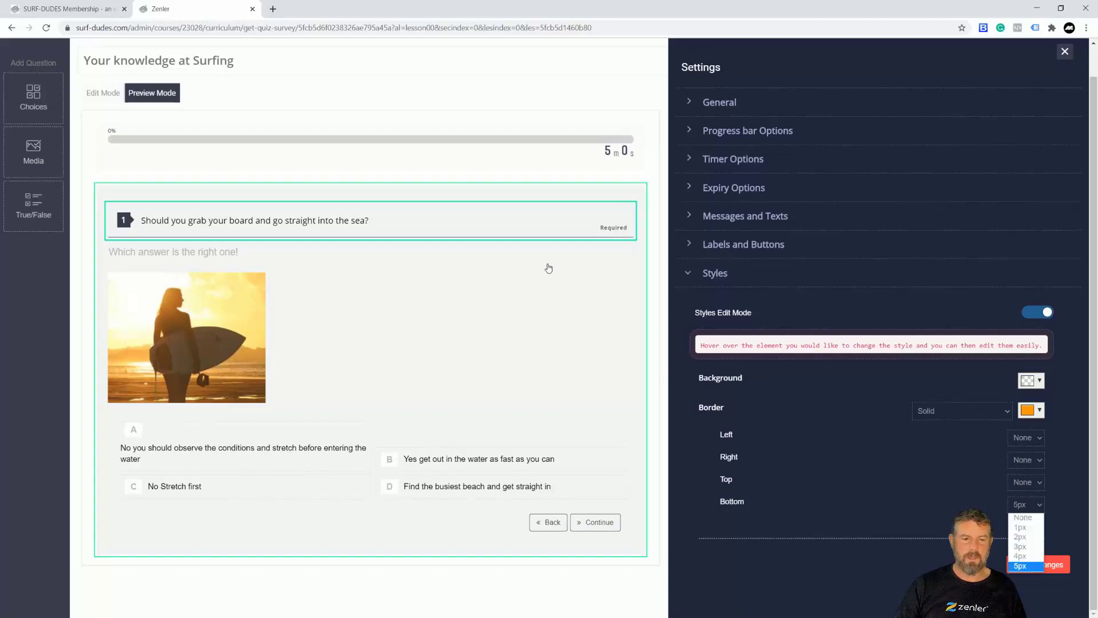
- Try an orange background on the question title box and settle on grey
{"action": "left_click", "coordinate": [1039, 381]}
{"action": "left_click", "coordinate": [1056, 400]}
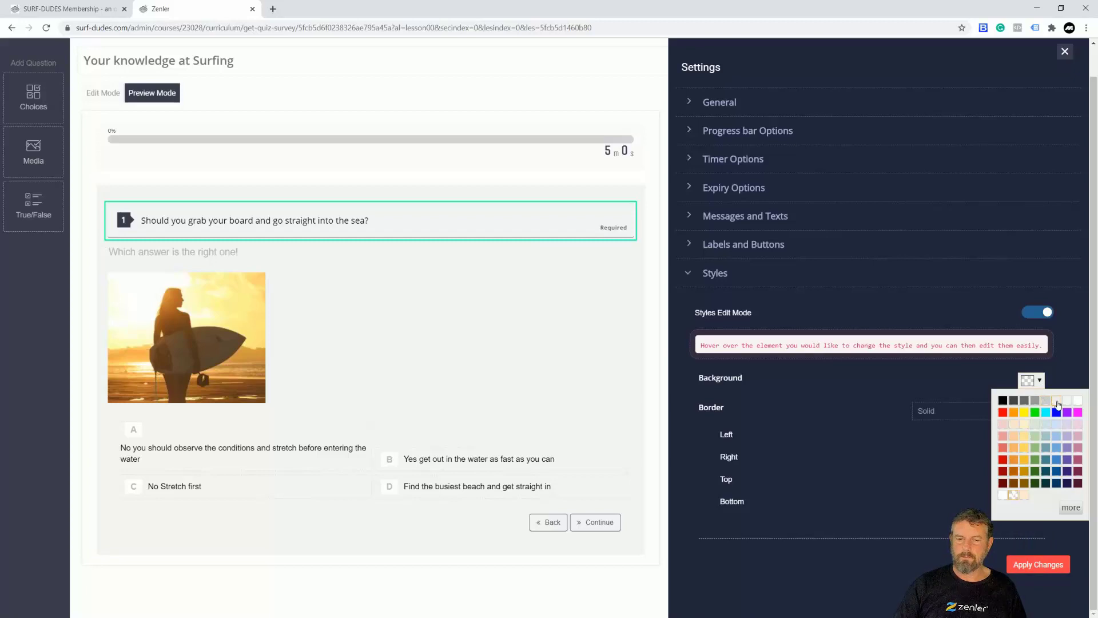
{"action": "left_click", "coordinate": [1013, 412]}
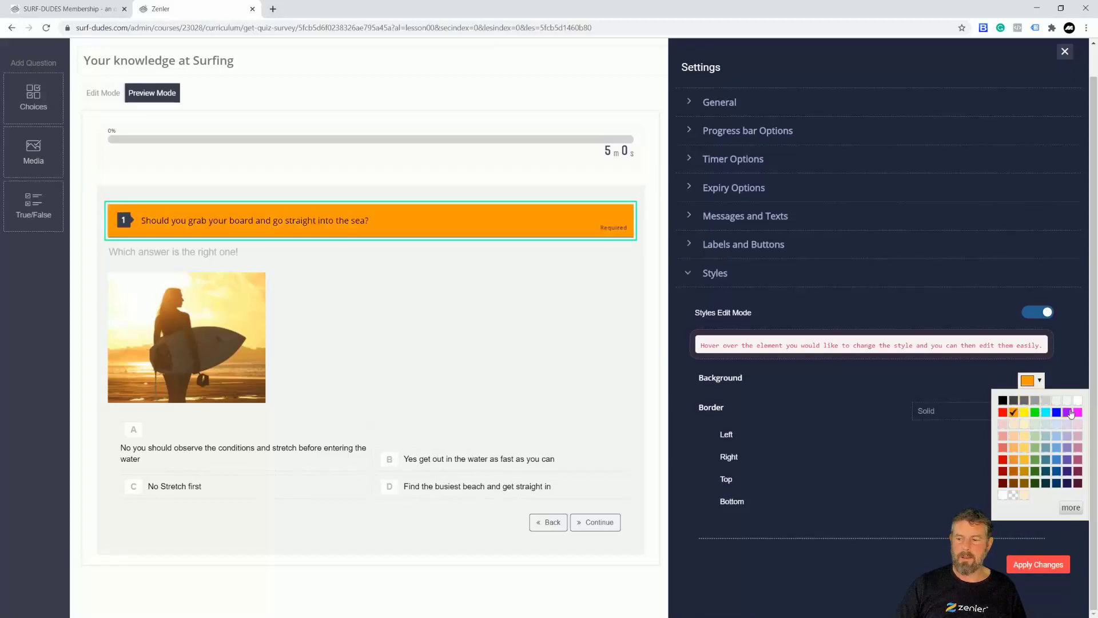
{"action": "left_click", "coordinate": [1045, 400]}
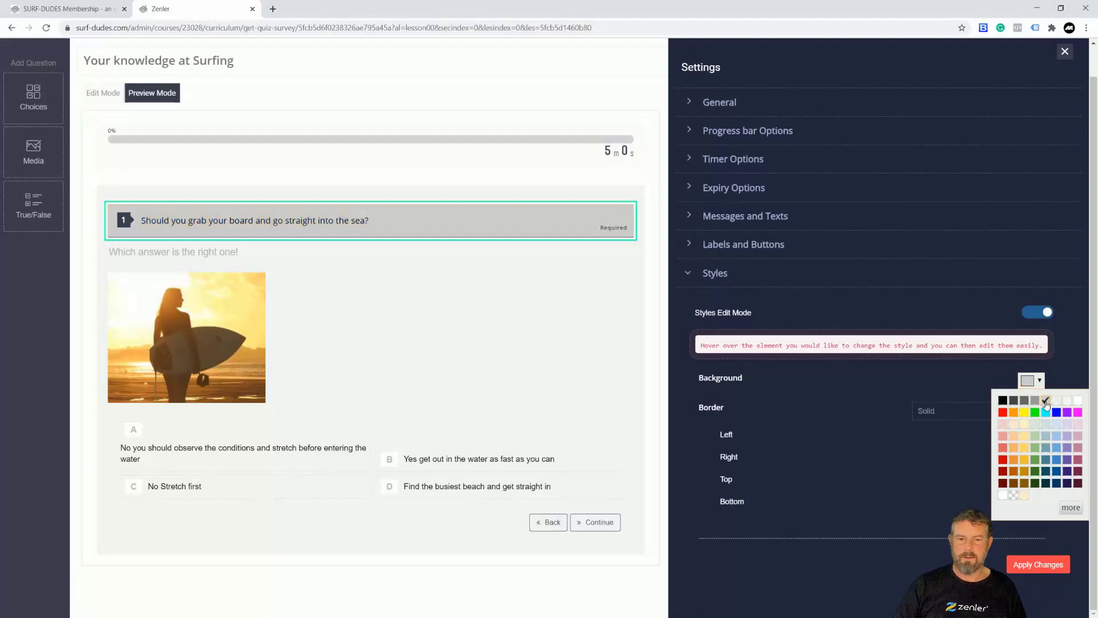
{"action": "left_click", "coordinate": [938, 378]}
- Try several border colours on the question title box and settle on a golden yellow
{"action": "left_click", "coordinate": [1032, 410]}
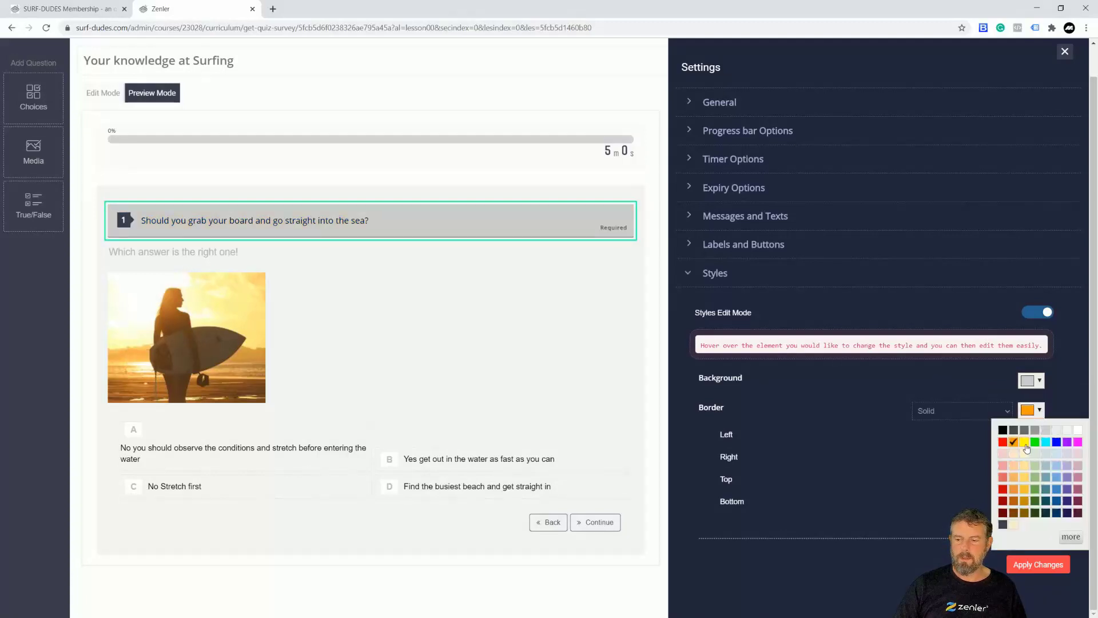
{"action": "left_click", "coordinate": [1003, 443]}
{"action": "left_click", "coordinate": [1014, 443]}
{"action": "left_click", "coordinate": [1013, 442]}
{"action": "left_click", "coordinate": [1024, 477]}
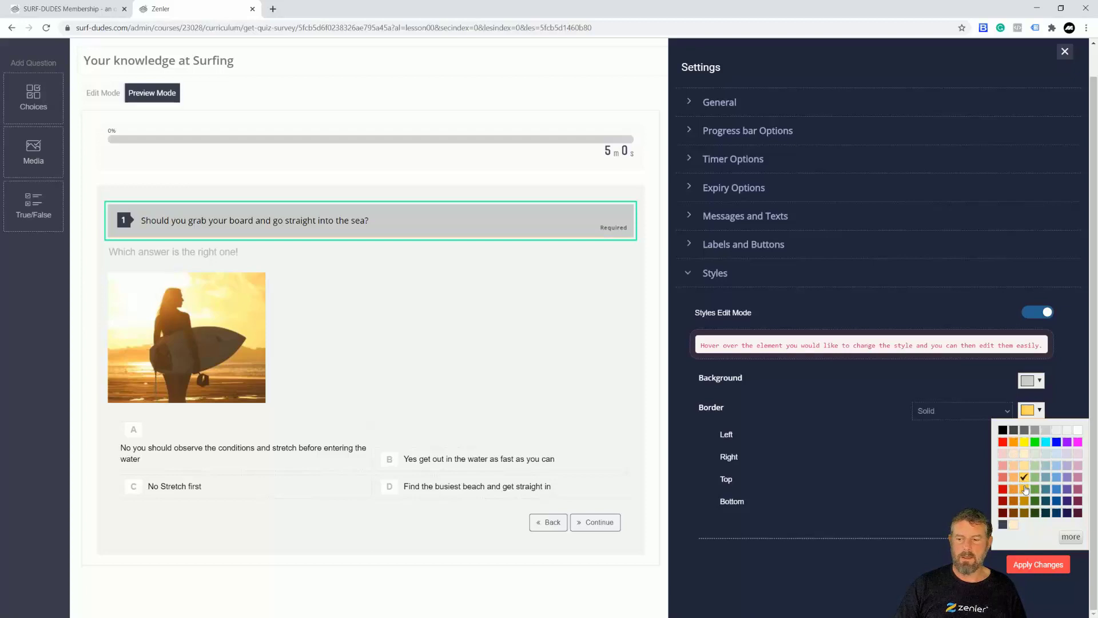
{"action": "left_click", "coordinate": [1024, 490]}
- Set the question title box's bottom border width to 4px and apply the changes
{"action": "left_click", "coordinate": [1041, 506]}
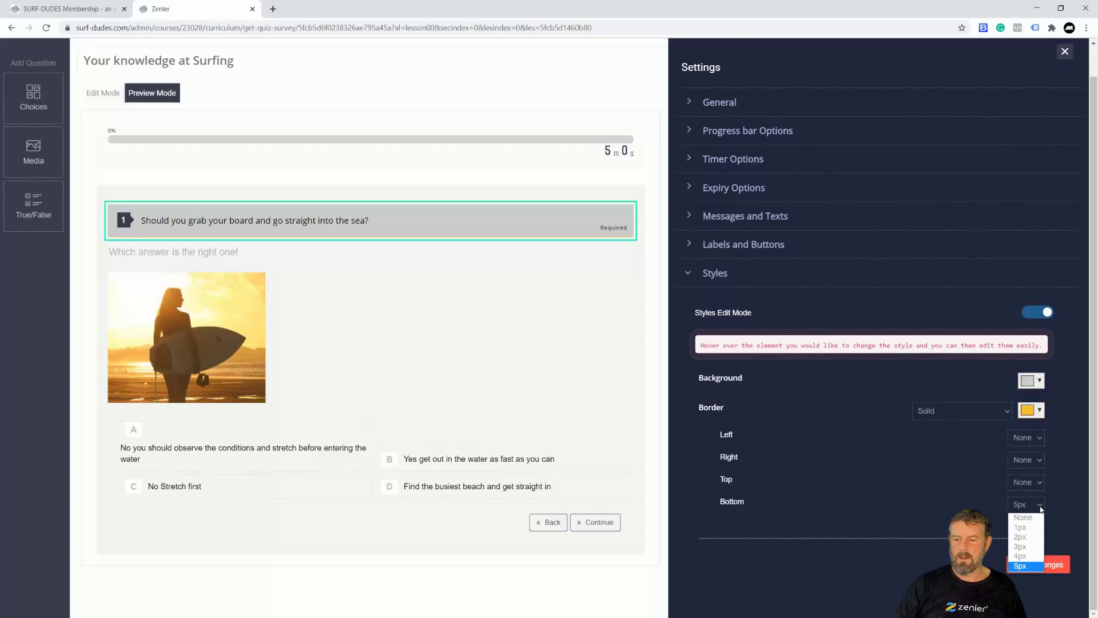
{"action": "left_click", "coordinate": [1023, 565]}
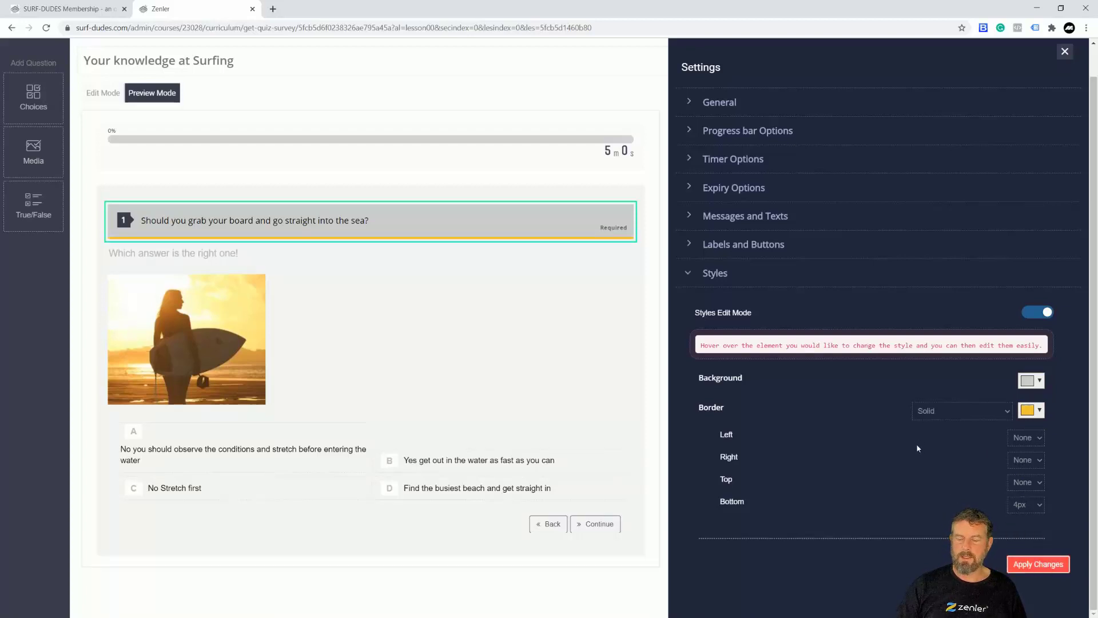
{"action": "left_click", "coordinate": [1025, 563]}
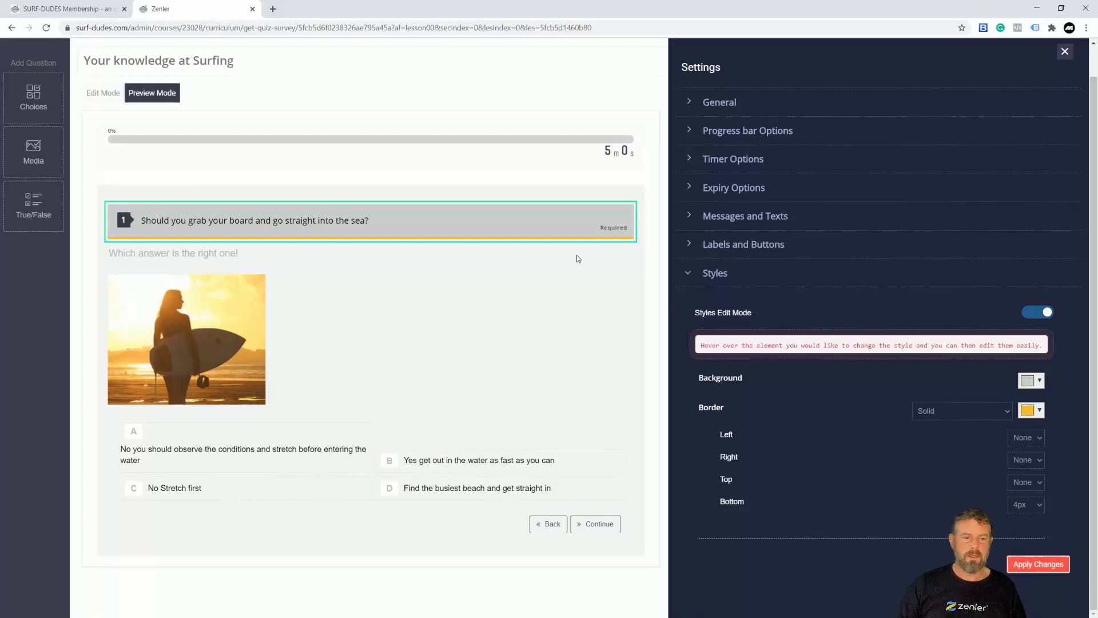
- Select the question number badge in the preview and set its background colour to orange
{"action": "left_click", "coordinate": [128, 227]}
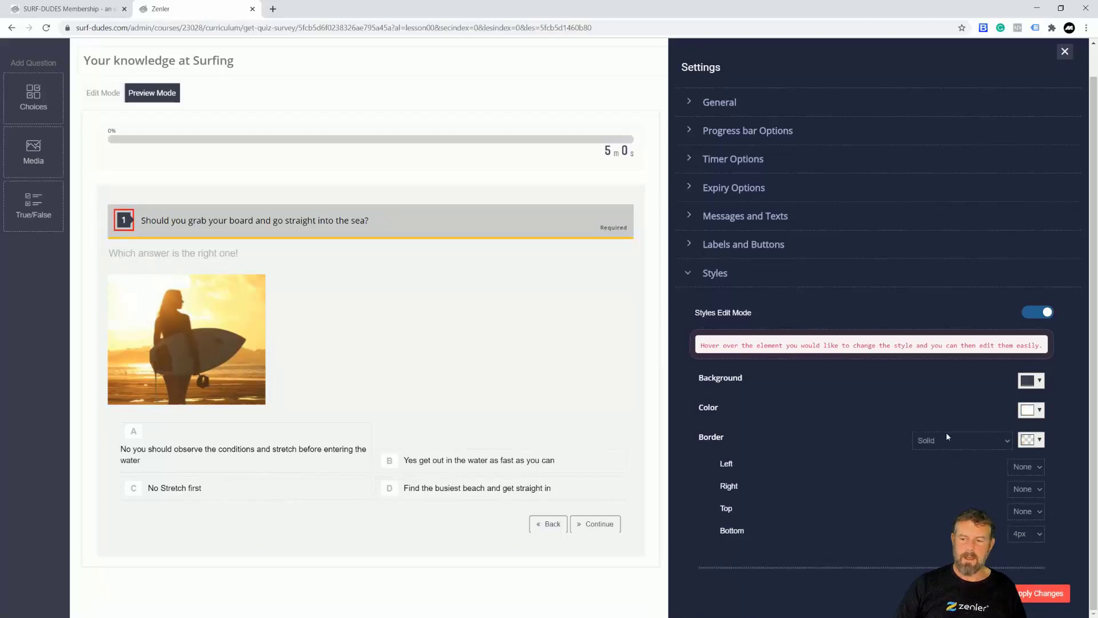
{"action": "left_click", "coordinate": [1041, 383]}
{"action": "left_click", "coordinate": [1013, 412]}
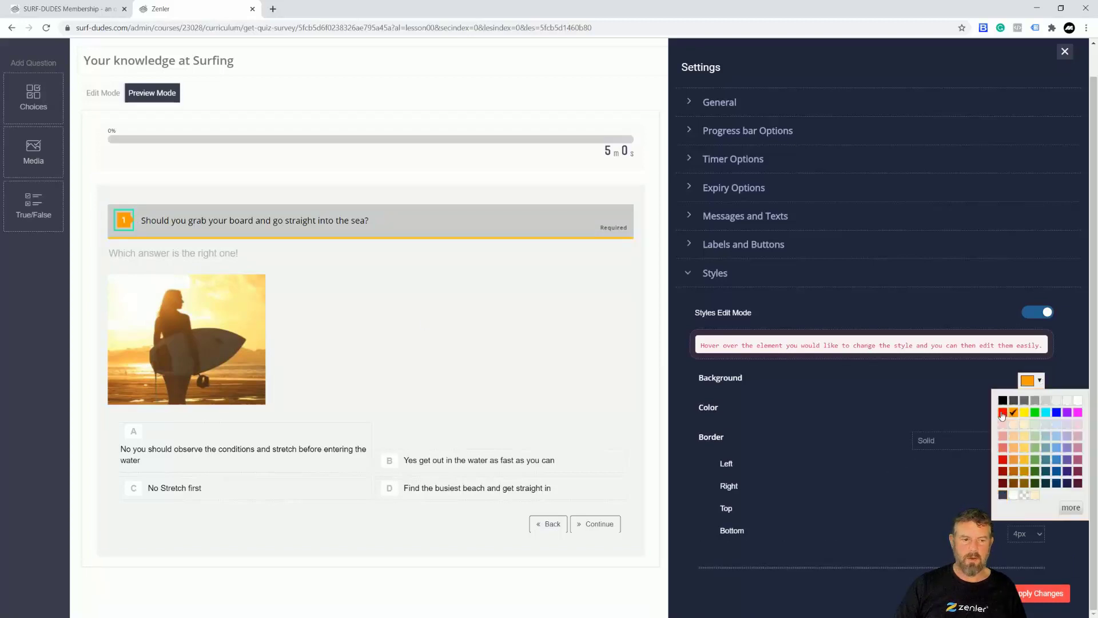
{"action": "left_click", "coordinate": [884, 384]}
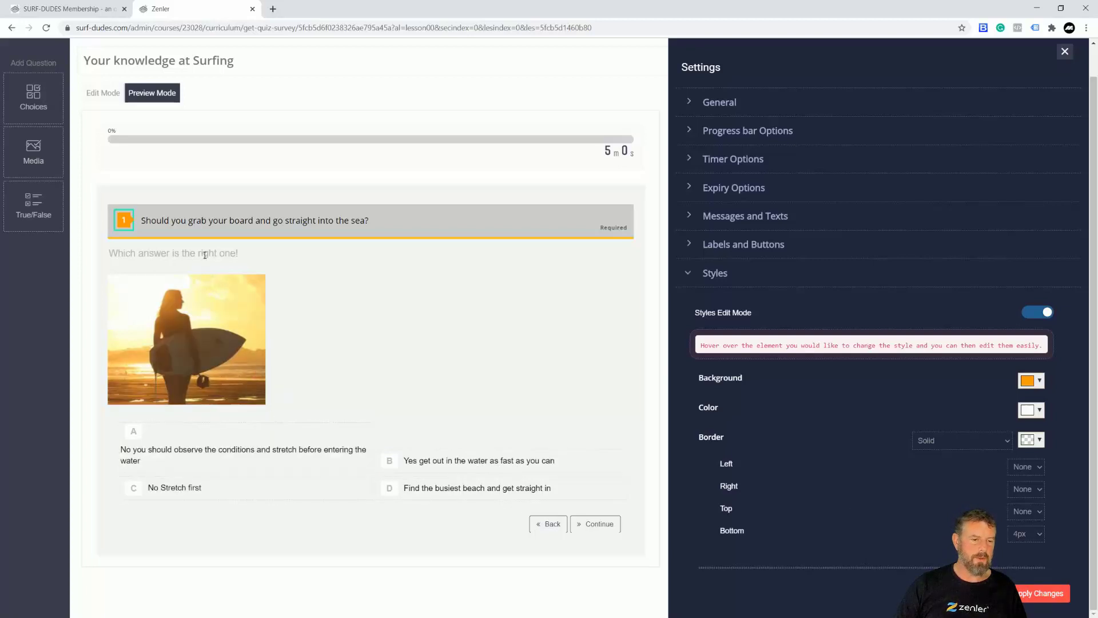
- Choose answer A in the preview and compare label types, ending with numbered questions and lettered answers
{"action": "left_click", "coordinate": [255, 442]}
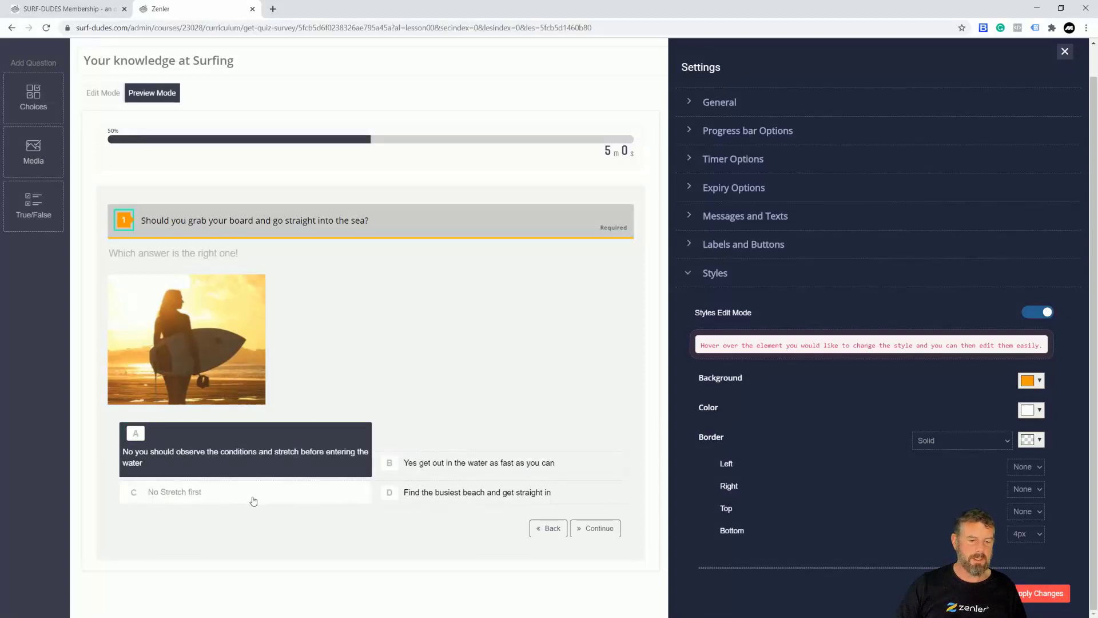
{"action": "left_click", "coordinate": [737, 247]}
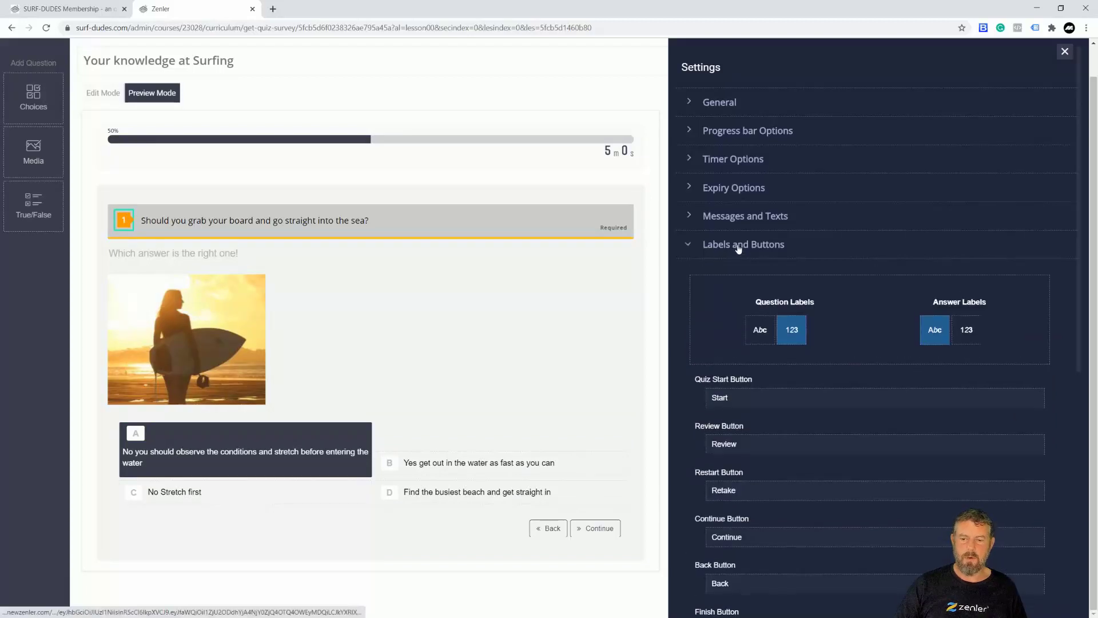
{"action": "left_click", "coordinate": [758, 330]}
{"action": "left_click", "coordinate": [792, 330]}
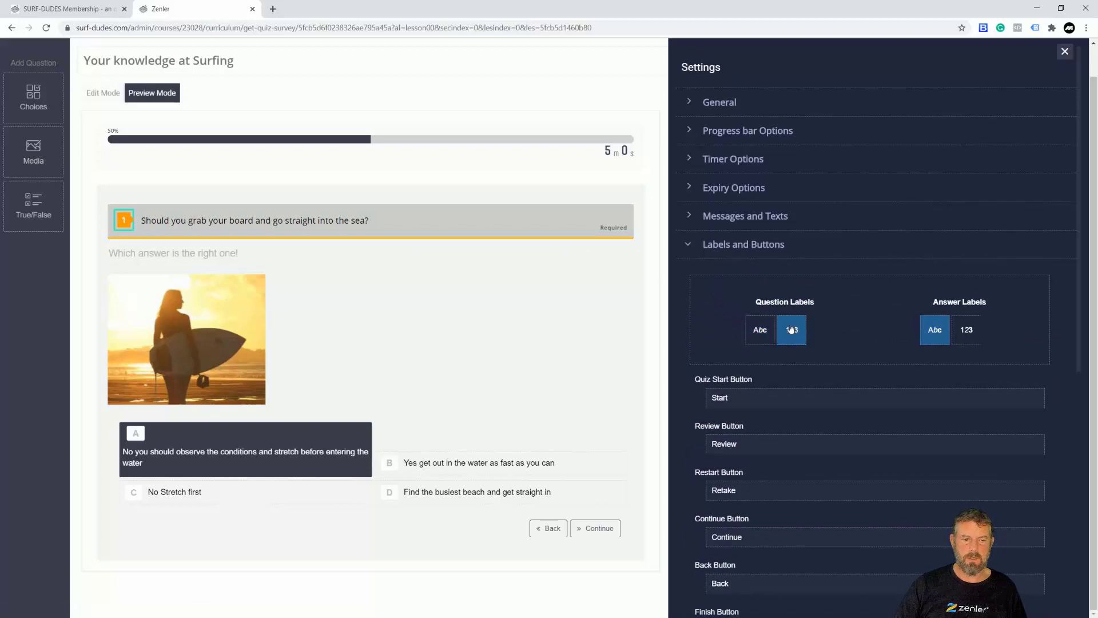
{"action": "left_click", "coordinate": [966, 331]}
{"action": "left_click", "coordinate": [935, 332]}
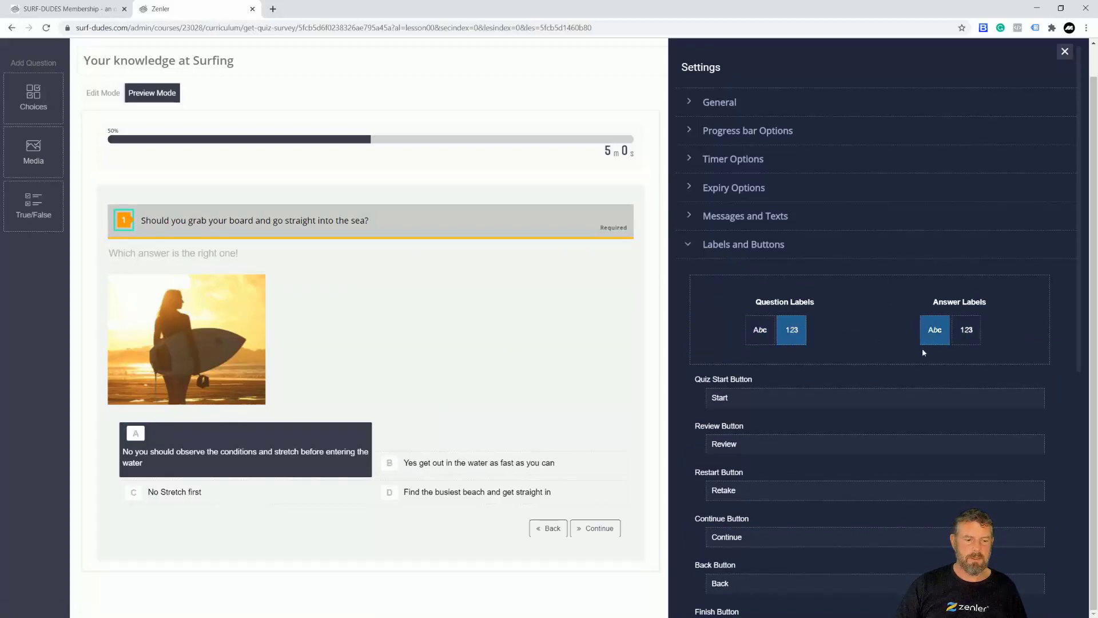
- Apply the quiz settings changes, return to the style options and close the settings
{"action": "scroll", "coordinate": [915, 389], "scroll_direction": "down", "scroll_amount": 8}
{"action": "left_click", "coordinate": [1052, 607]}
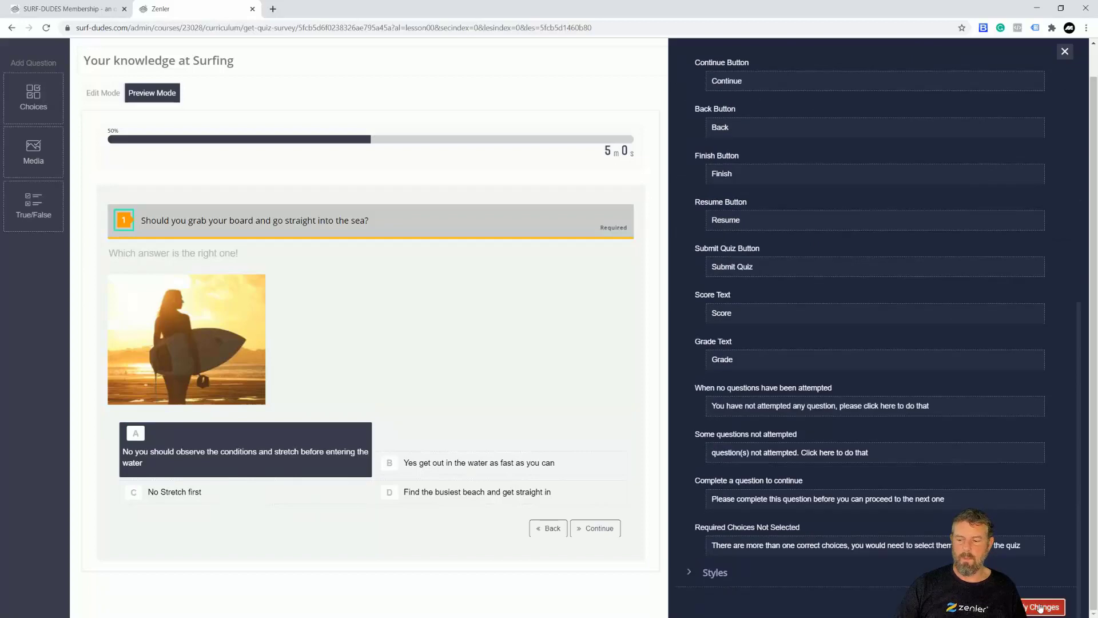
{"action": "left_click", "coordinate": [712, 572]}
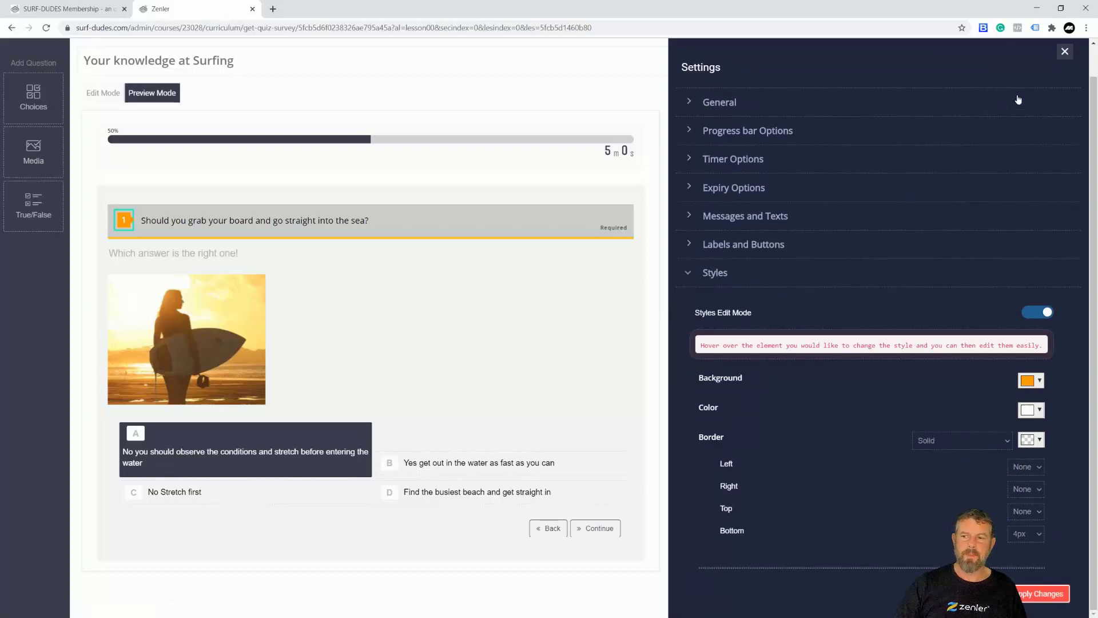
{"action": "left_click", "coordinate": [1065, 52]}
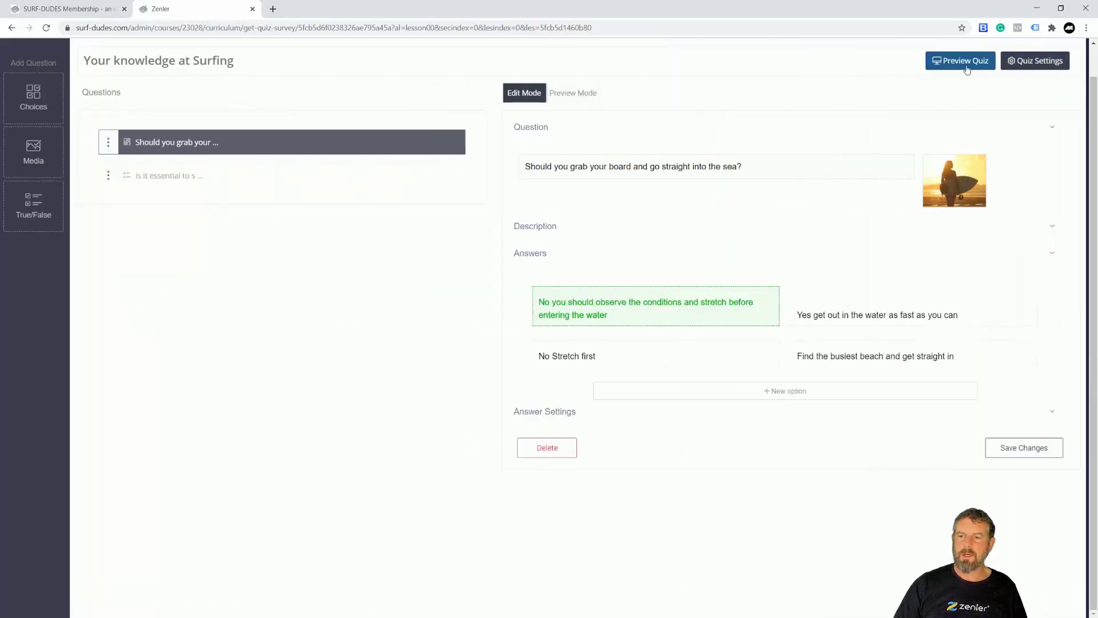
- Preview the quiz, go through both questions to the completion page and back to the start, and close the preview
{"action": "left_click", "coordinate": [952, 69]}
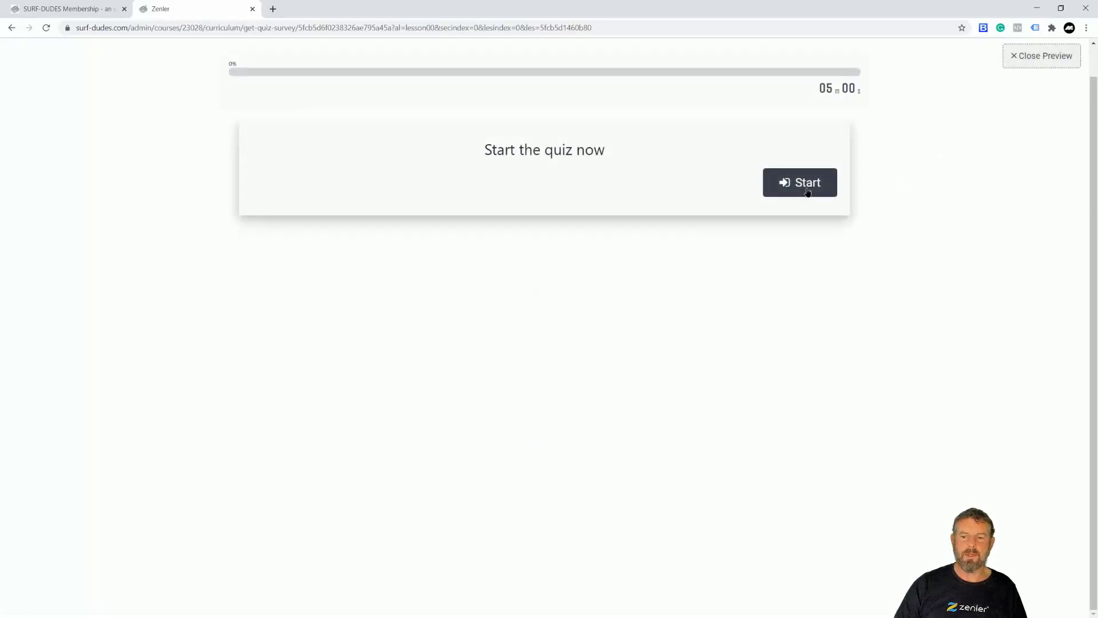
{"action": "left_click", "coordinate": [807, 192]}
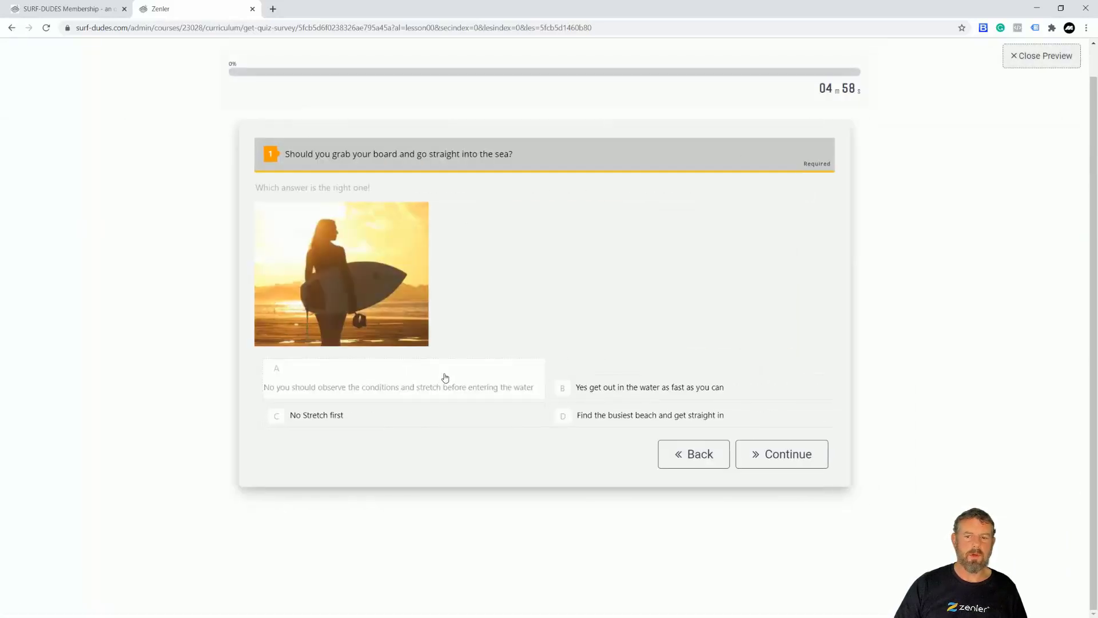
{"action": "left_click", "coordinate": [773, 455]}
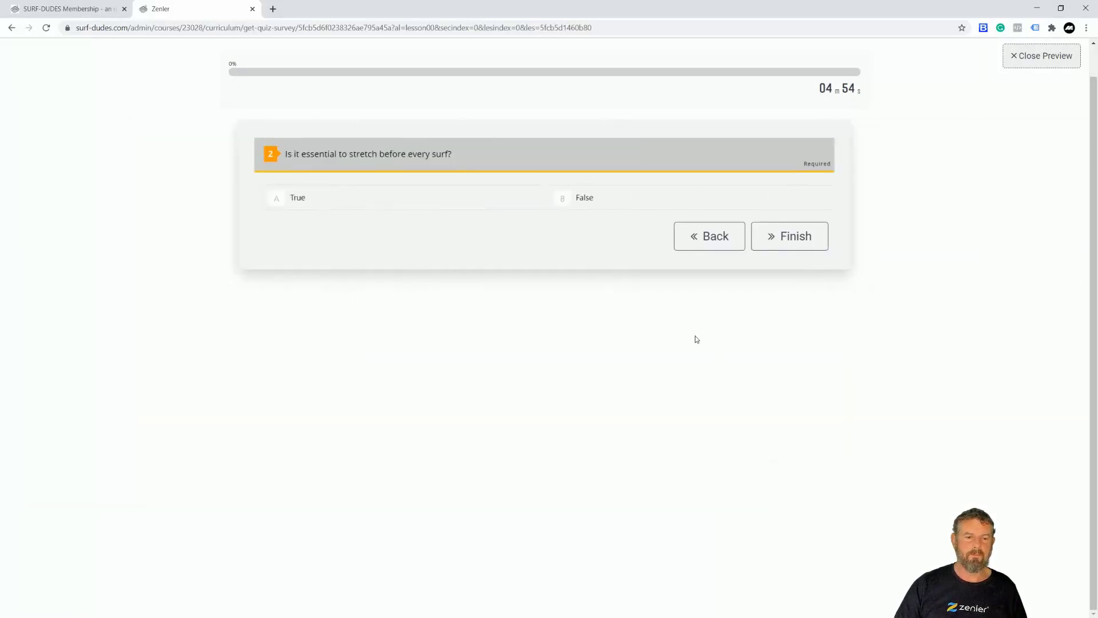
{"action": "left_click", "coordinate": [788, 237]}
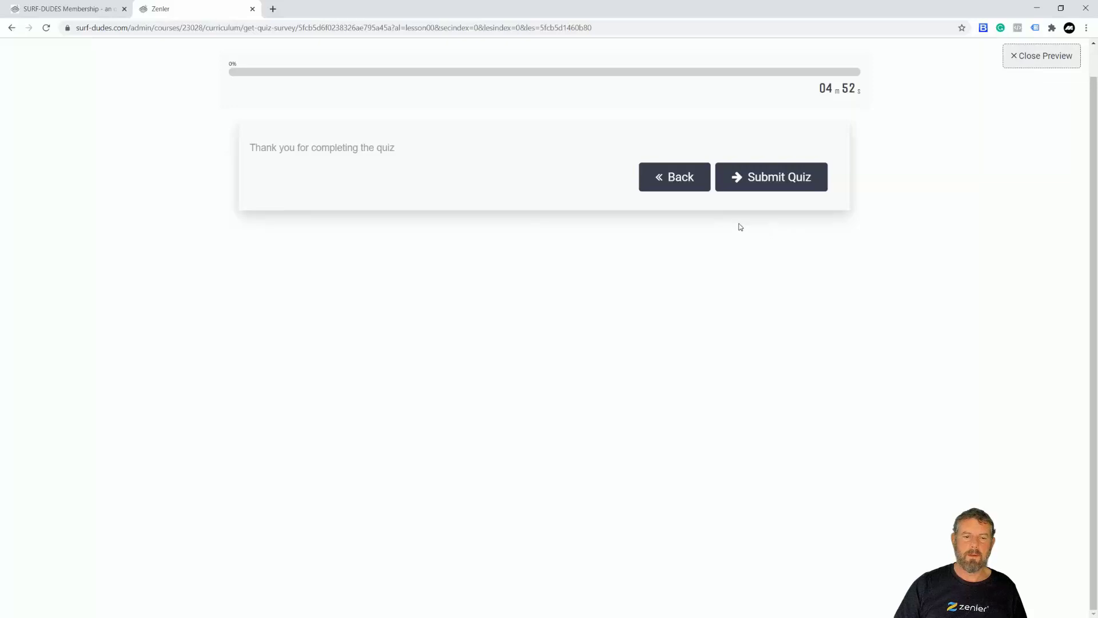
{"action": "left_click", "coordinate": [673, 181]}
{"action": "left_click", "coordinate": [707, 241]}
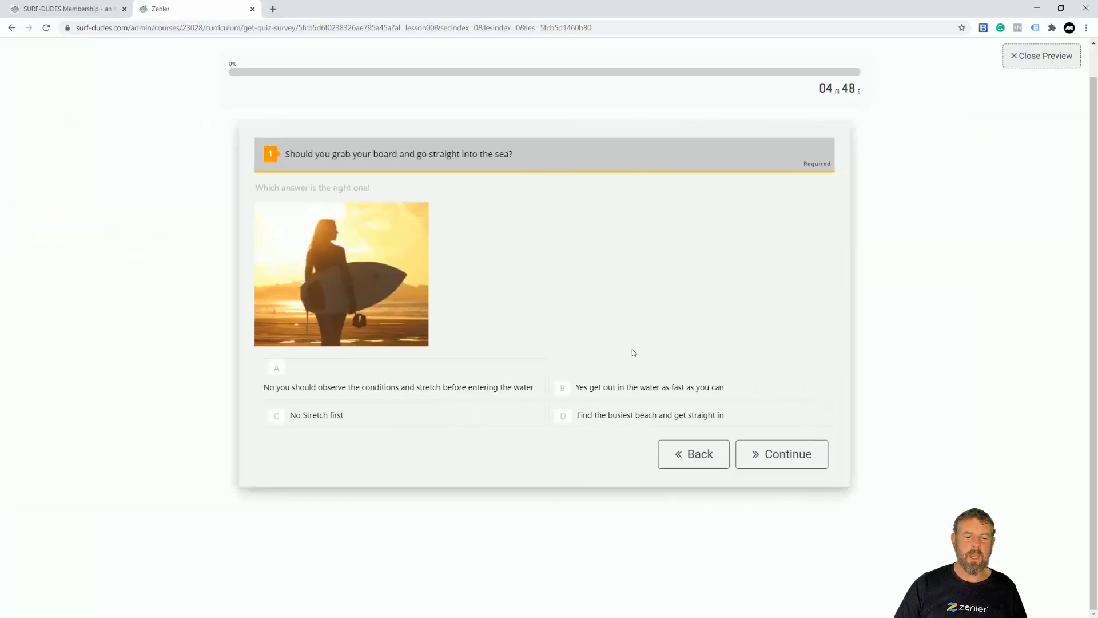
{"action": "left_click", "coordinate": [684, 456]}
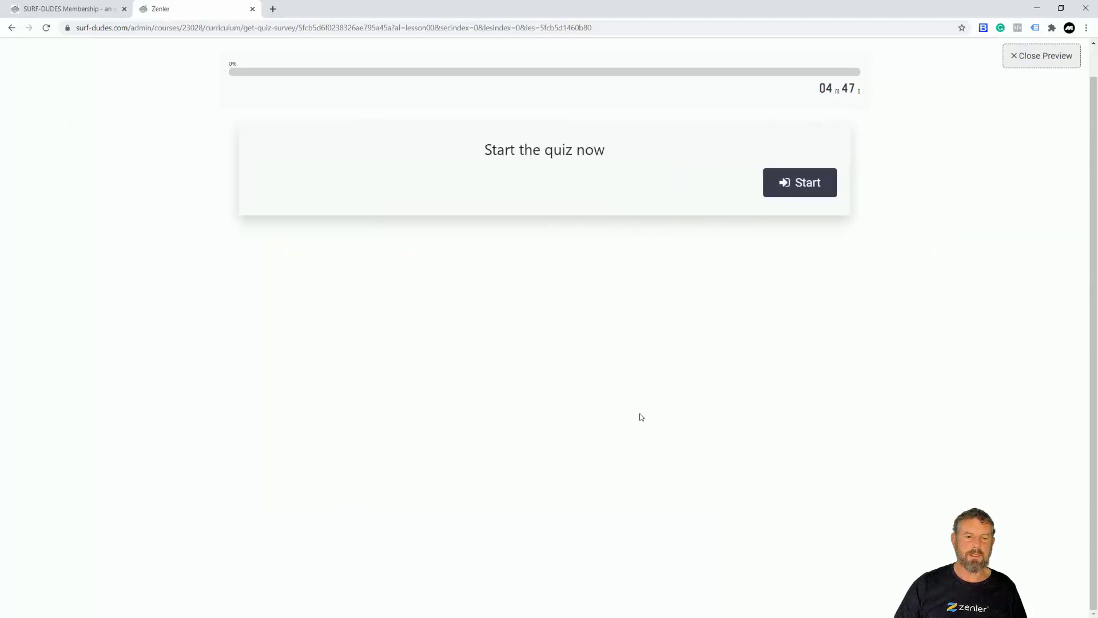
{"action": "left_click", "coordinate": [1013, 57]}
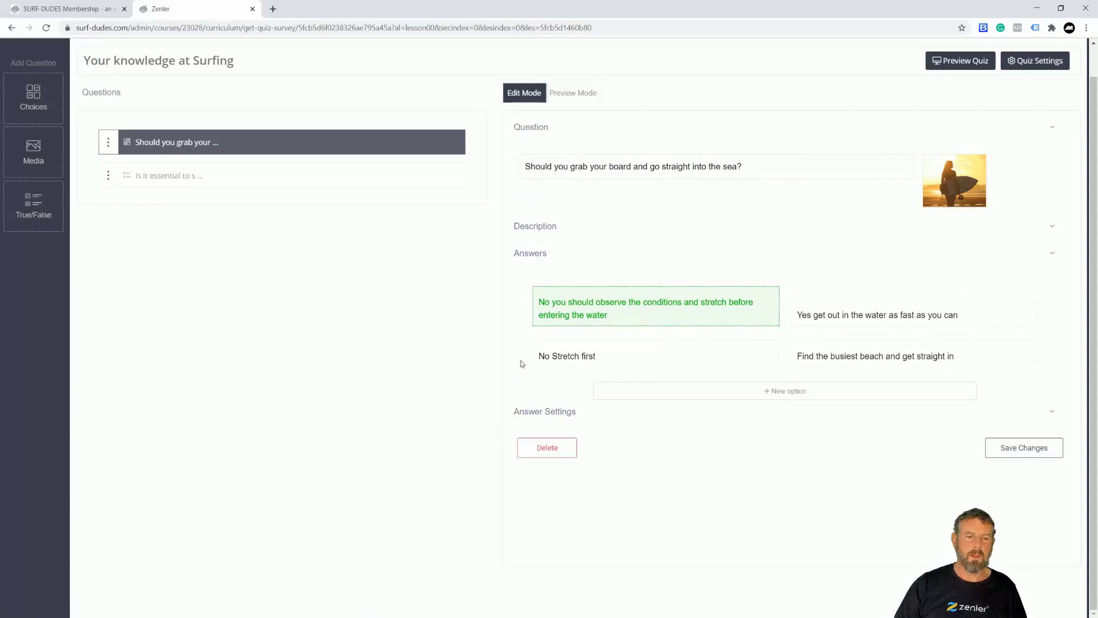
- Turn on Styles Edit Mode in the quiz settings and set the timer digits' colour to orange
{"action": "left_click", "coordinate": [1048, 63]}
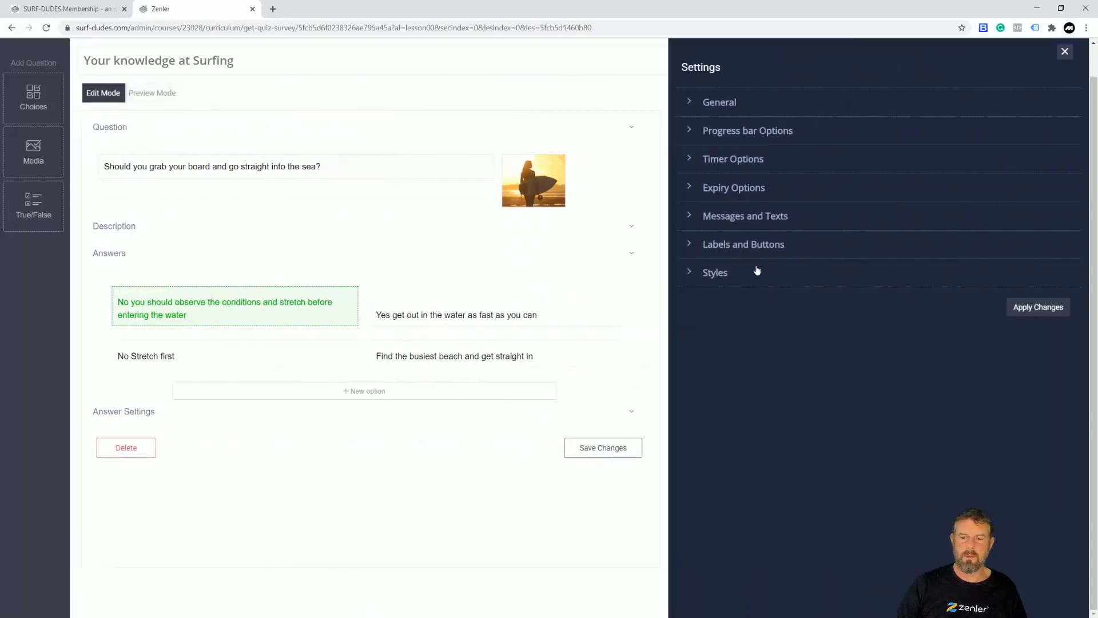
{"action": "left_click", "coordinate": [742, 272]}
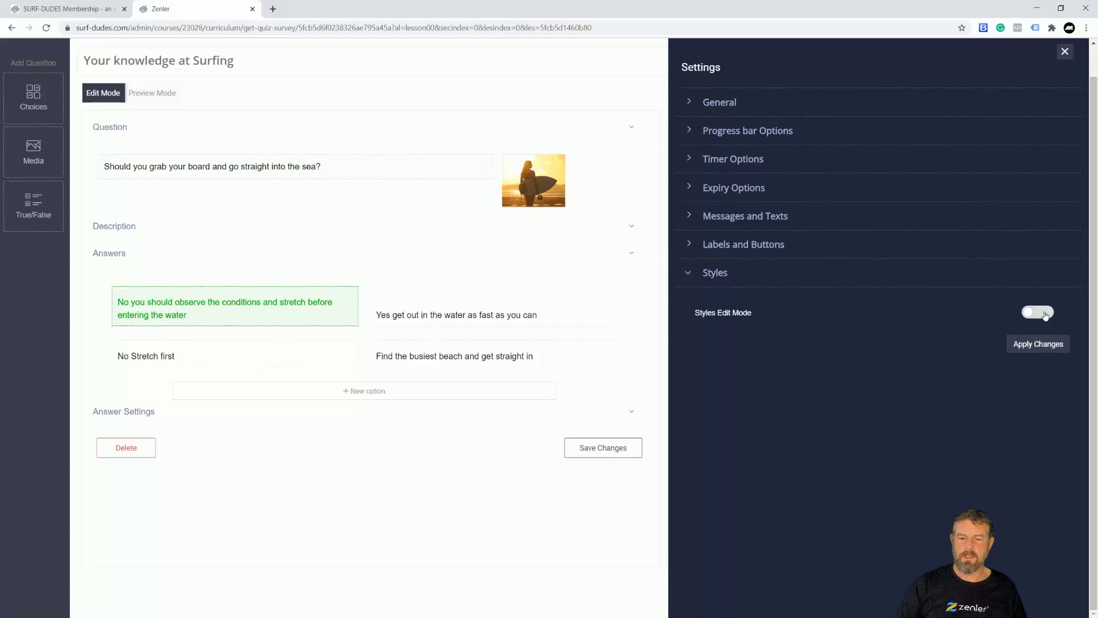
{"action": "left_click", "coordinate": [1044, 313]}
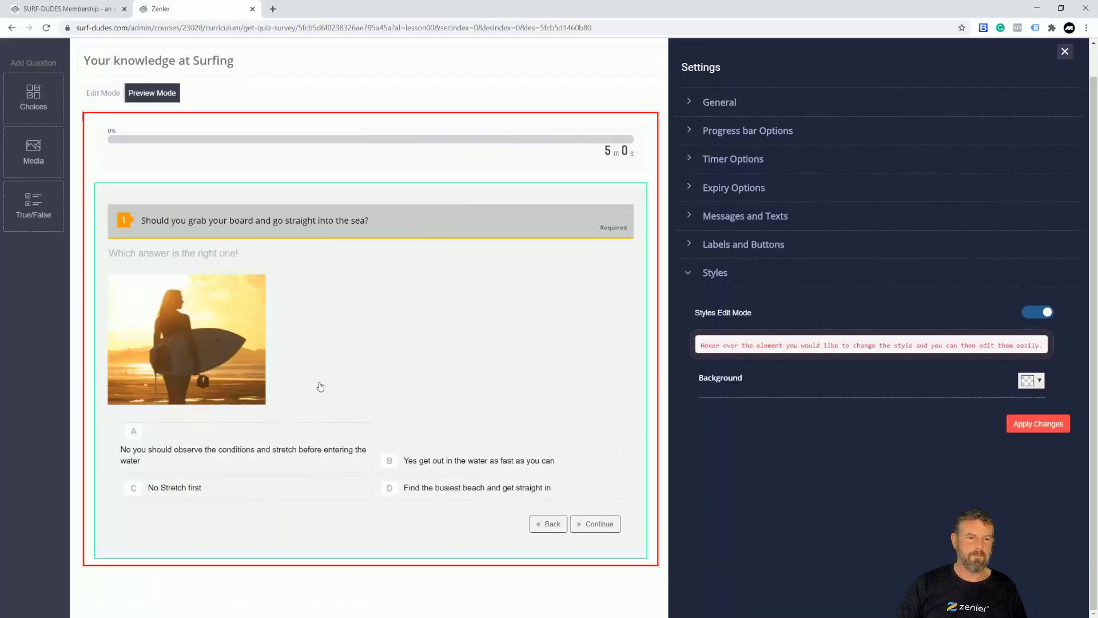
{"action": "left_click", "coordinate": [608, 155]}
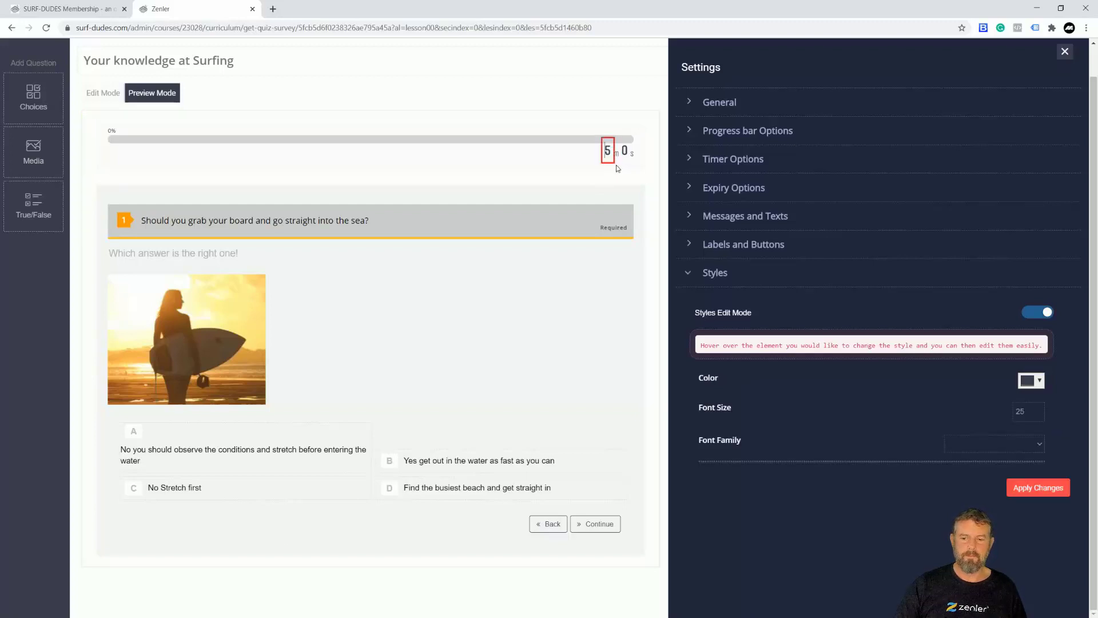
{"action": "left_click", "coordinate": [1031, 380]}
{"action": "left_click", "coordinate": [1012, 412]}
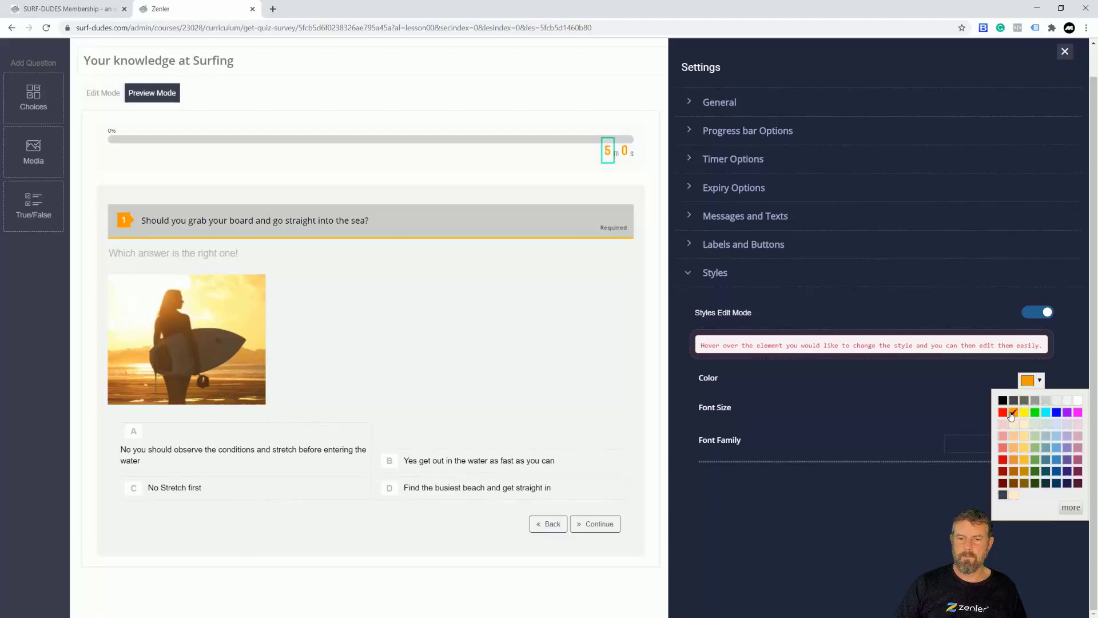
- Set the colour of the timer's unit letters to orange to match the digits
{"action": "left_click", "coordinate": [632, 159]}
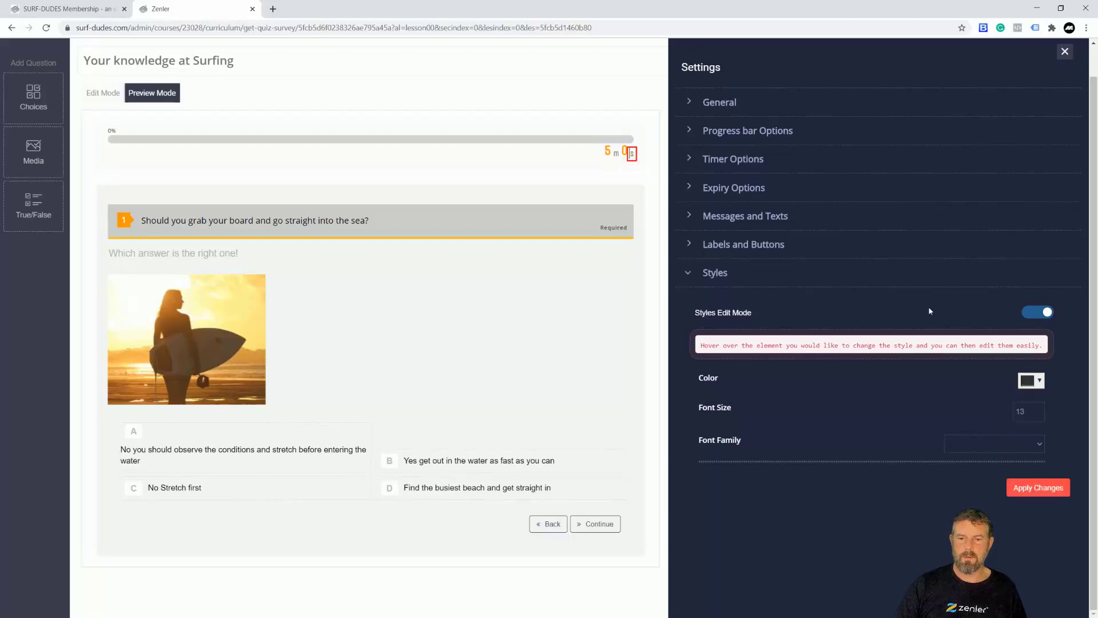
{"action": "left_click", "coordinate": [1032, 381]}
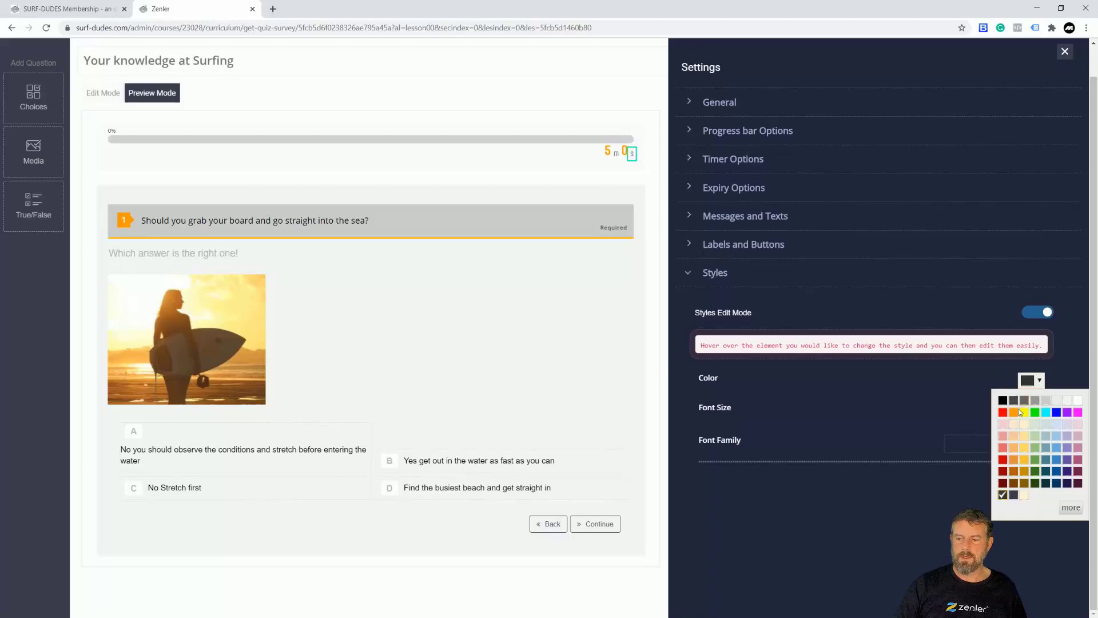
{"action": "left_click", "coordinate": [522, 146]}
- Select the Back button on the question slide and set its text colour to orange
{"action": "left_click", "coordinate": [548, 529]}
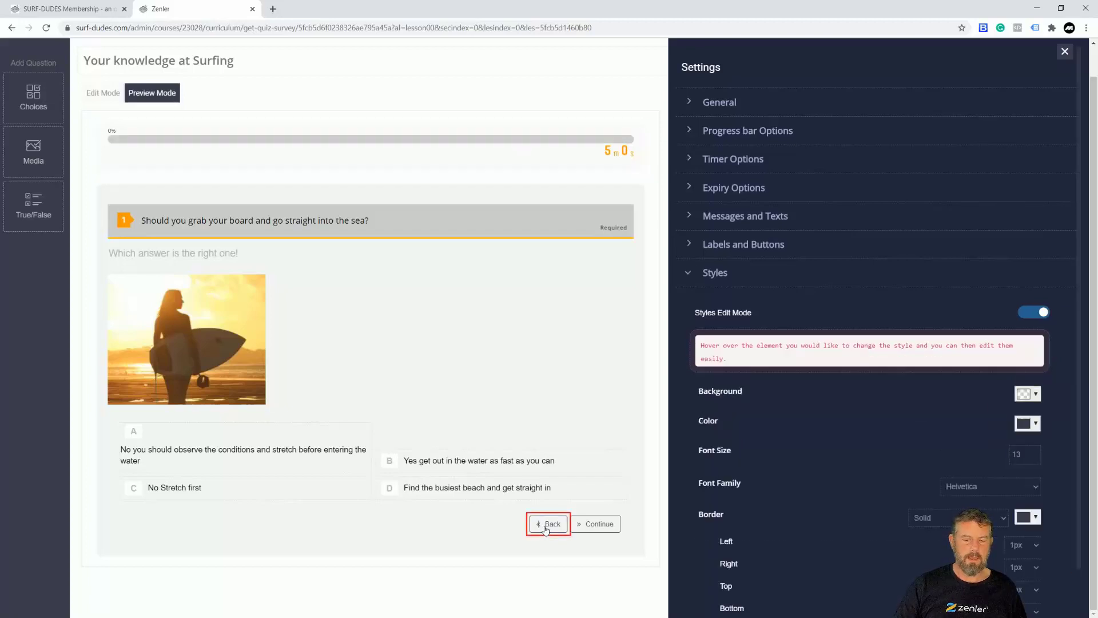
{"action": "left_click", "coordinate": [1036, 423]}
{"action": "left_click", "coordinate": [1013, 456]}
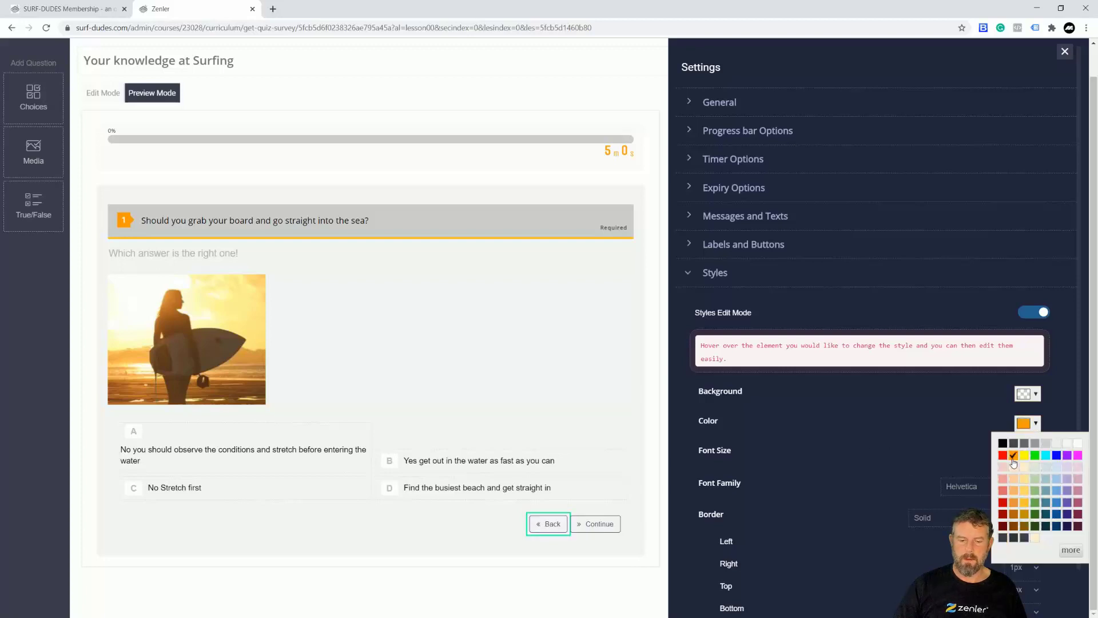
{"action": "left_click", "coordinate": [896, 426]}
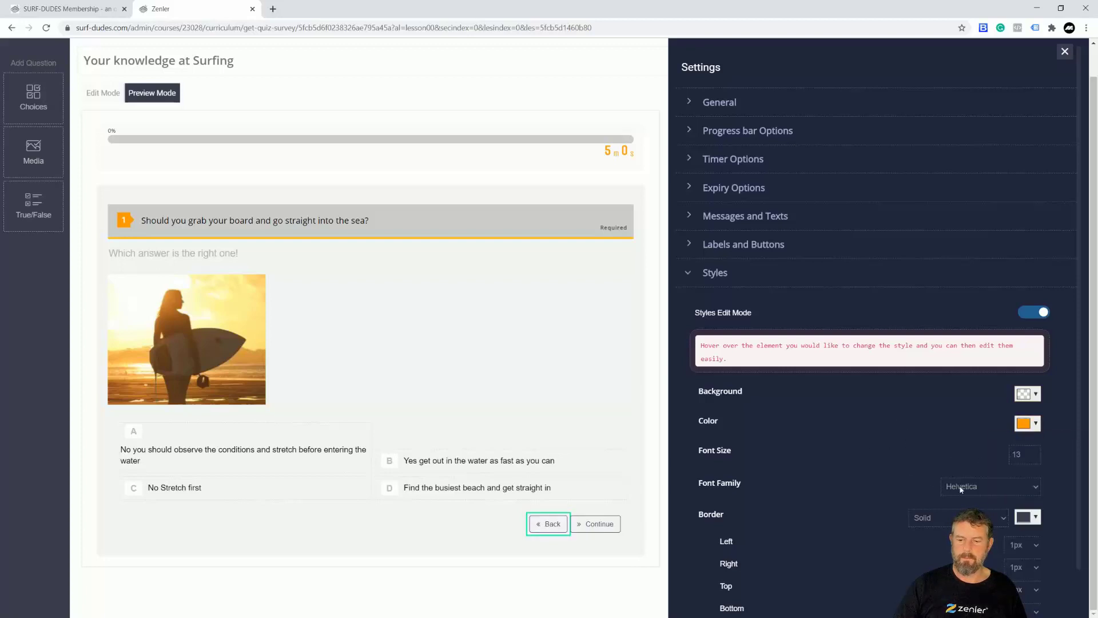
- Set the Back button's font size to 20 and its border colour to black
{"action": "left_click", "coordinate": [1035, 452]}
{"action": "left_click", "coordinate": [1035, 452]}
{"action": "left_click", "coordinate": [1035, 452]}
{"action": "left_click", "coordinate": [1035, 452]}
{"action": "left_click", "coordinate": [1035, 452]}
{"action": "left_click", "coordinate": [1034, 452]}
{"action": "left_click", "coordinate": [1034, 452]}
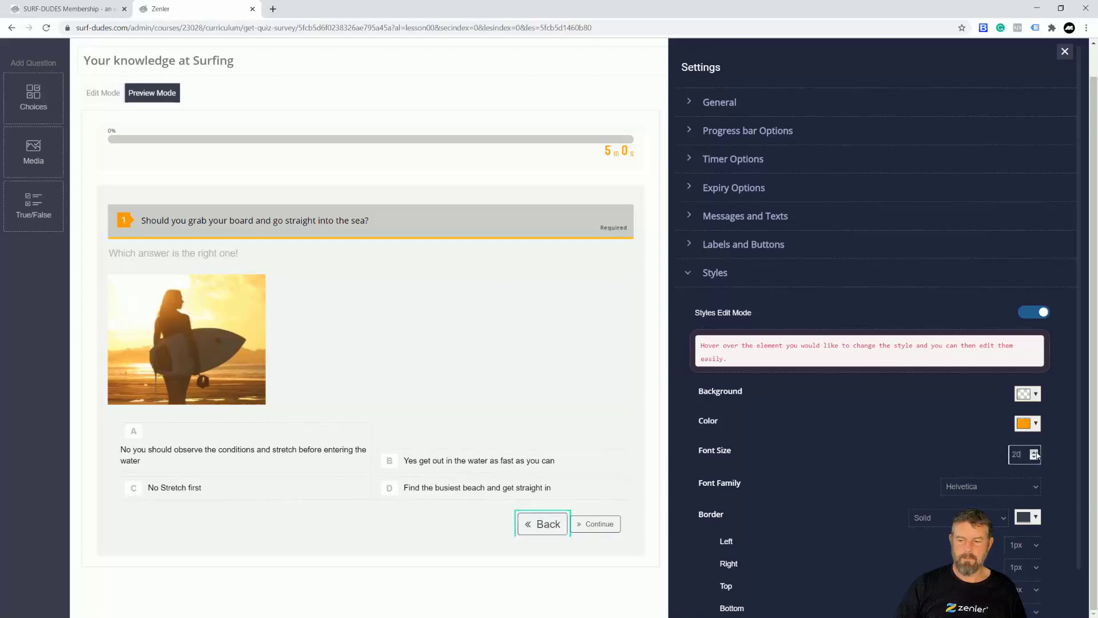
{"action": "left_click", "coordinate": [1036, 518]}
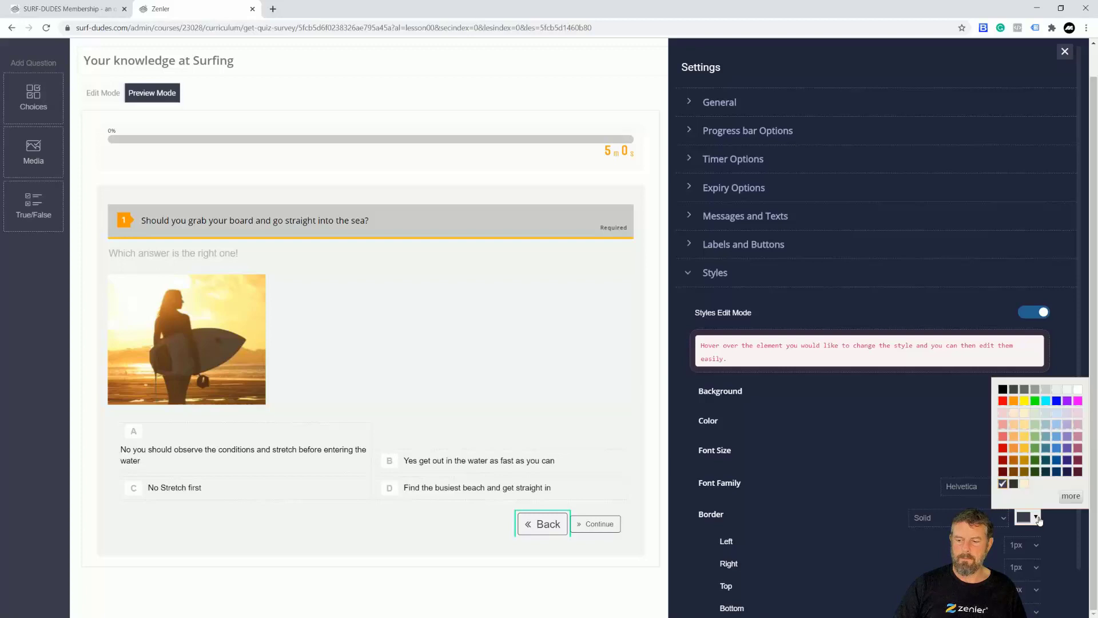
{"action": "left_click", "coordinate": [1002, 389]}
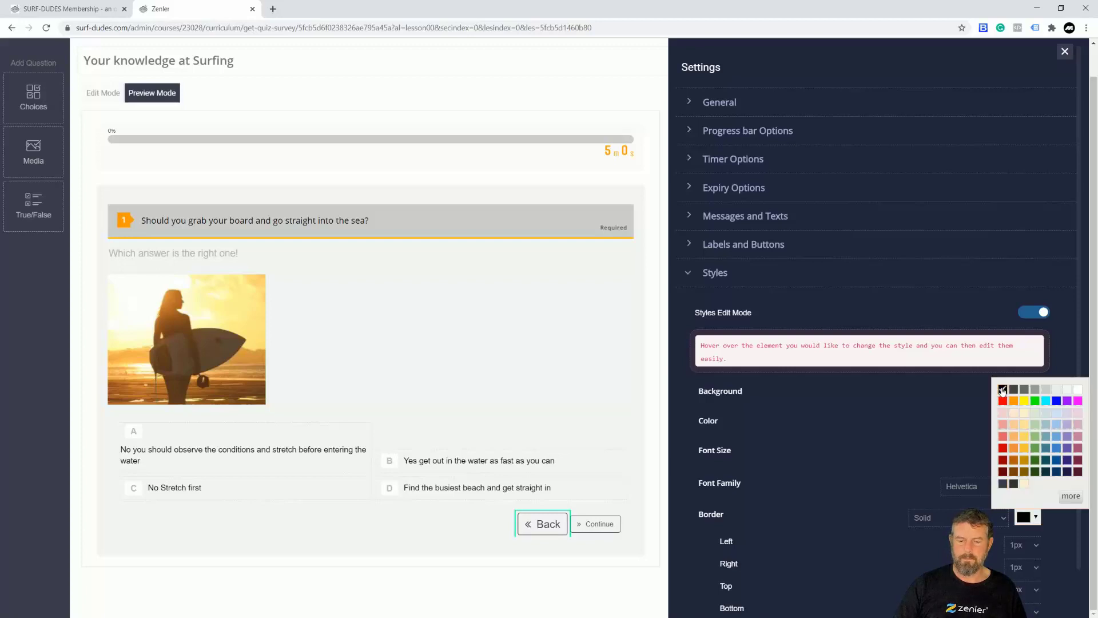
- Set the Continue button's font size to 22 and its text colour to orange
{"action": "left_click", "coordinate": [616, 526]}
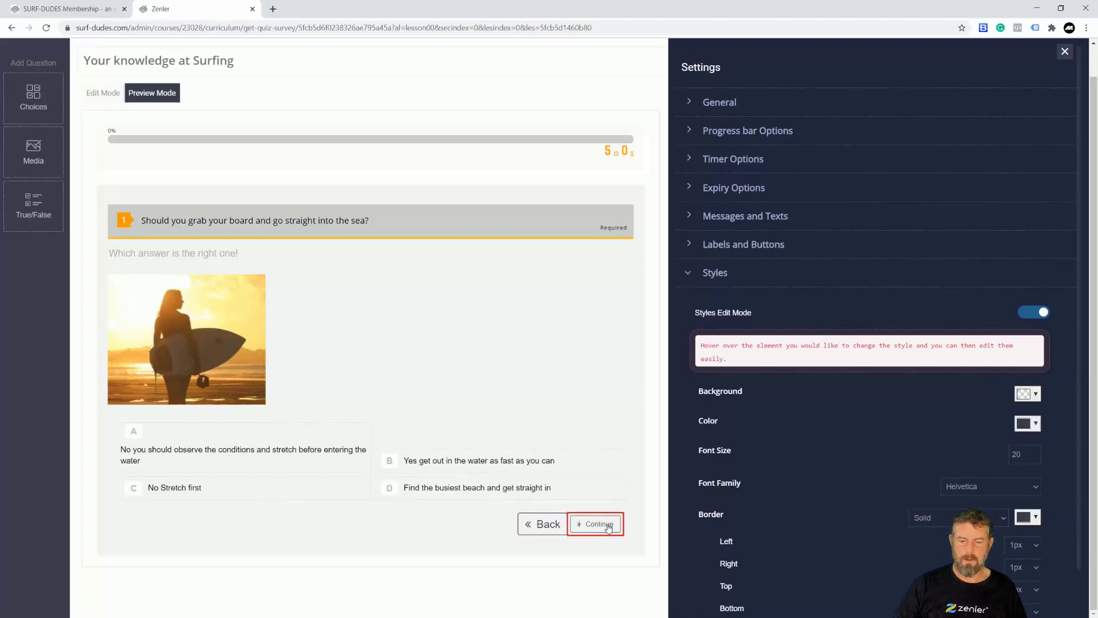
{"action": "left_click", "coordinate": [1034, 451]}
{"action": "left_click", "coordinate": [1034, 451]}
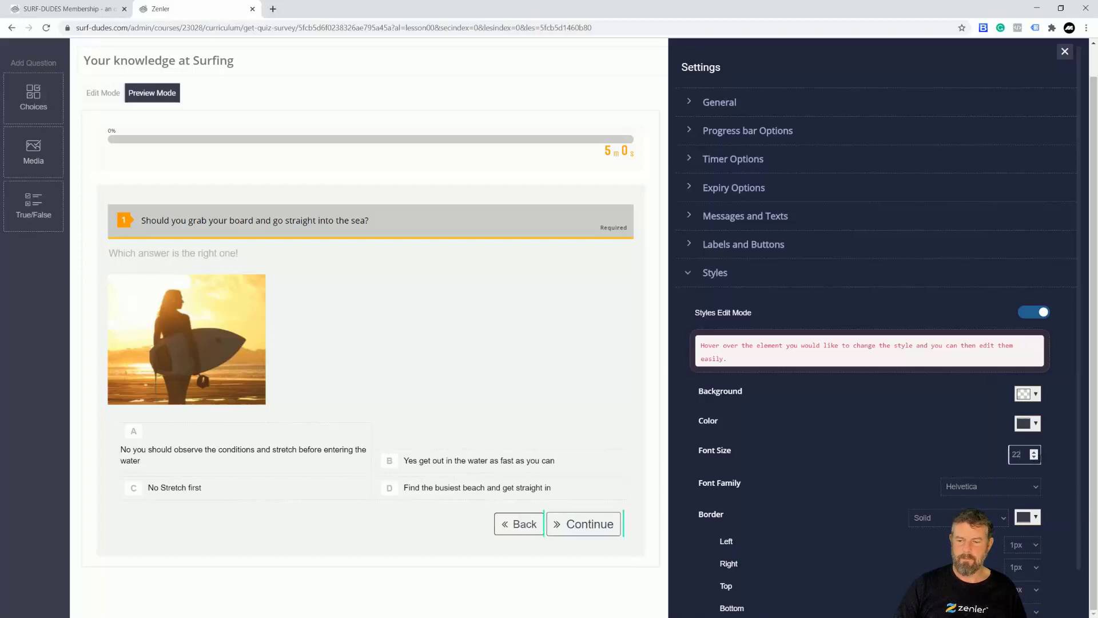
{"action": "left_click", "coordinate": [1036, 424]}
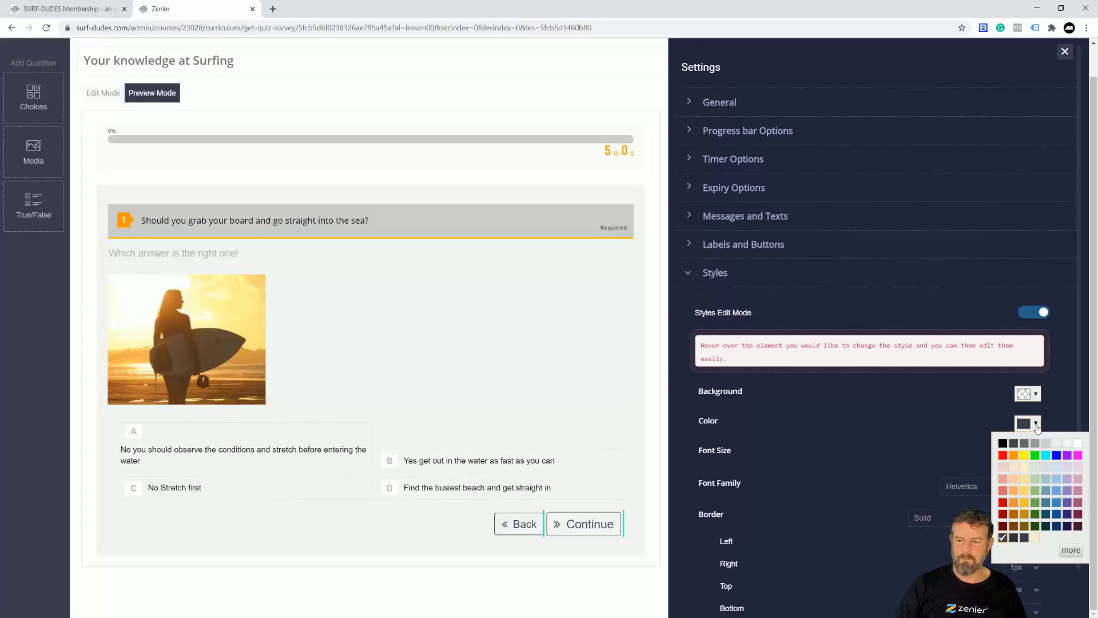
{"action": "left_click", "coordinate": [1014, 456]}
{"action": "left_click", "coordinate": [916, 446]}
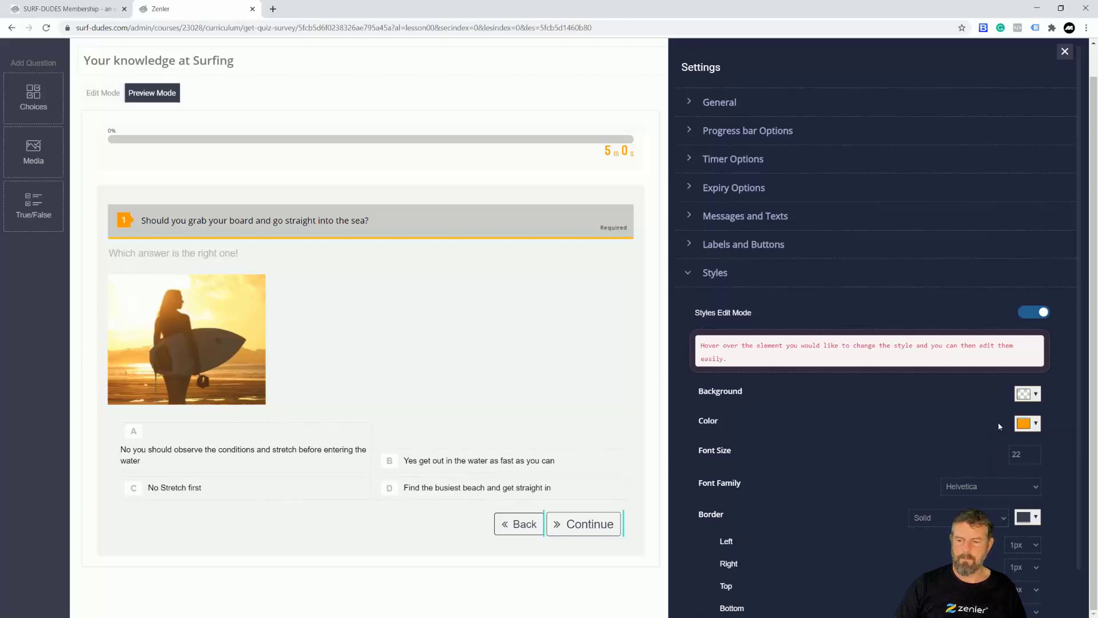
- Give the Continue button an orange background and white text
{"action": "left_click", "coordinate": [1035, 394]}
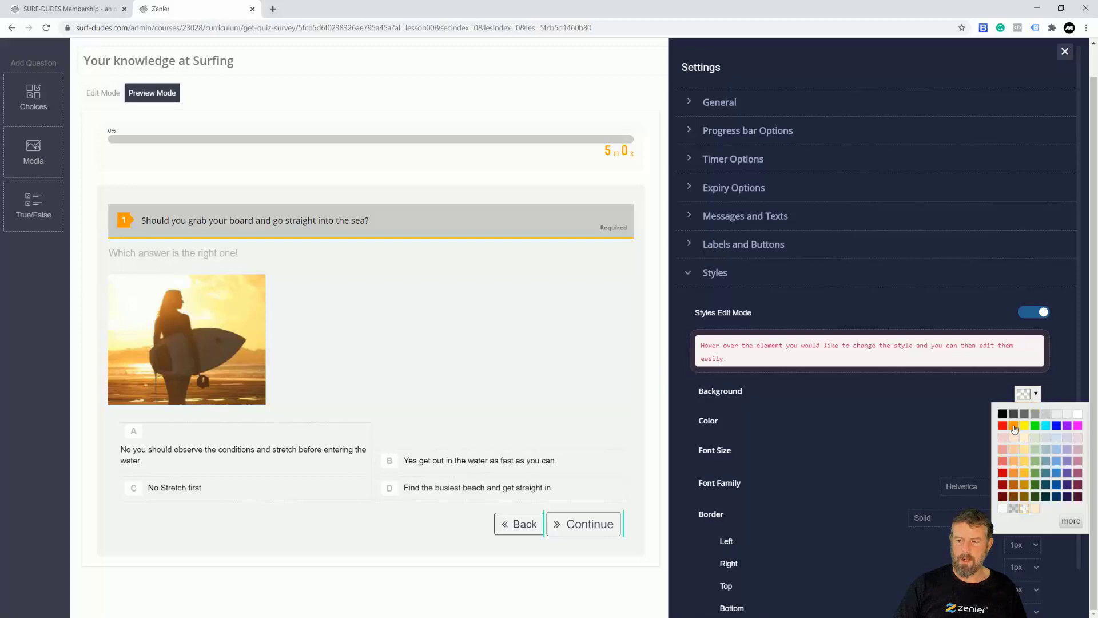
{"action": "left_click", "coordinate": [1013, 426]}
{"action": "left_click", "coordinate": [878, 426]}
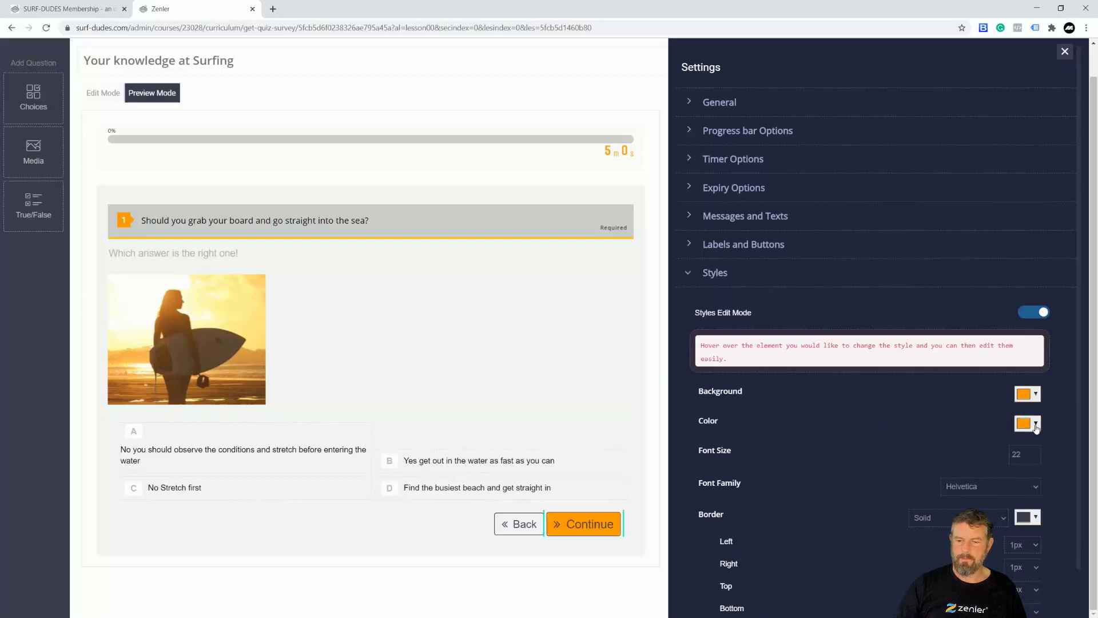
{"action": "left_click", "coordinate": [1035, 424]}
{"action": "left_click", "coordinate": [1077, 443]}
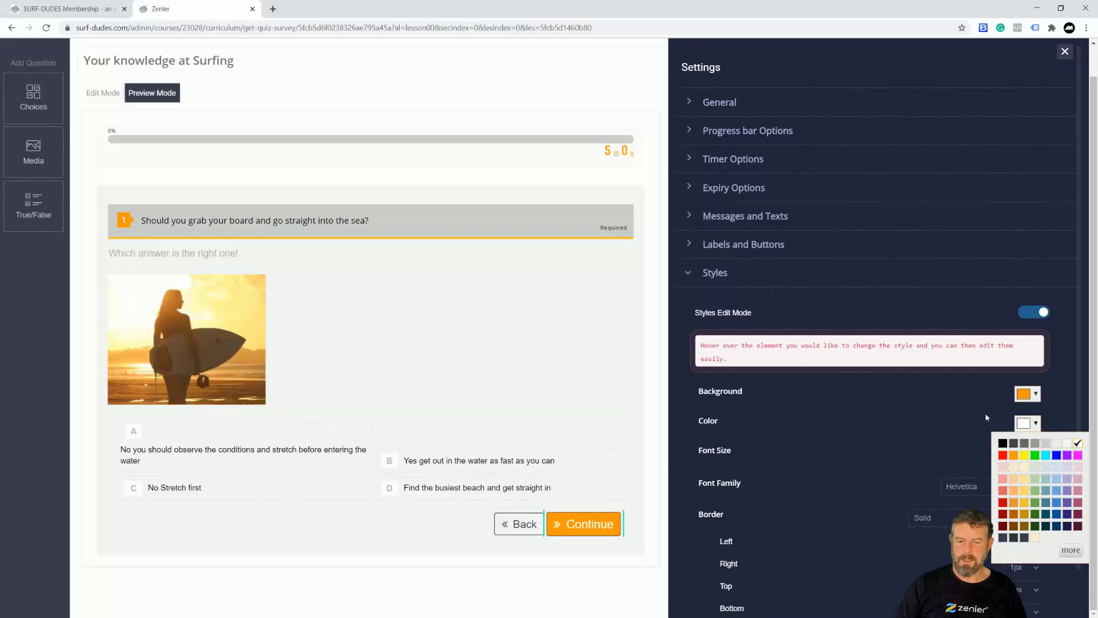
- Set the Back button's background to orange and its text colour to white
{"action": "left_click", "coordinate": [519, 524]}
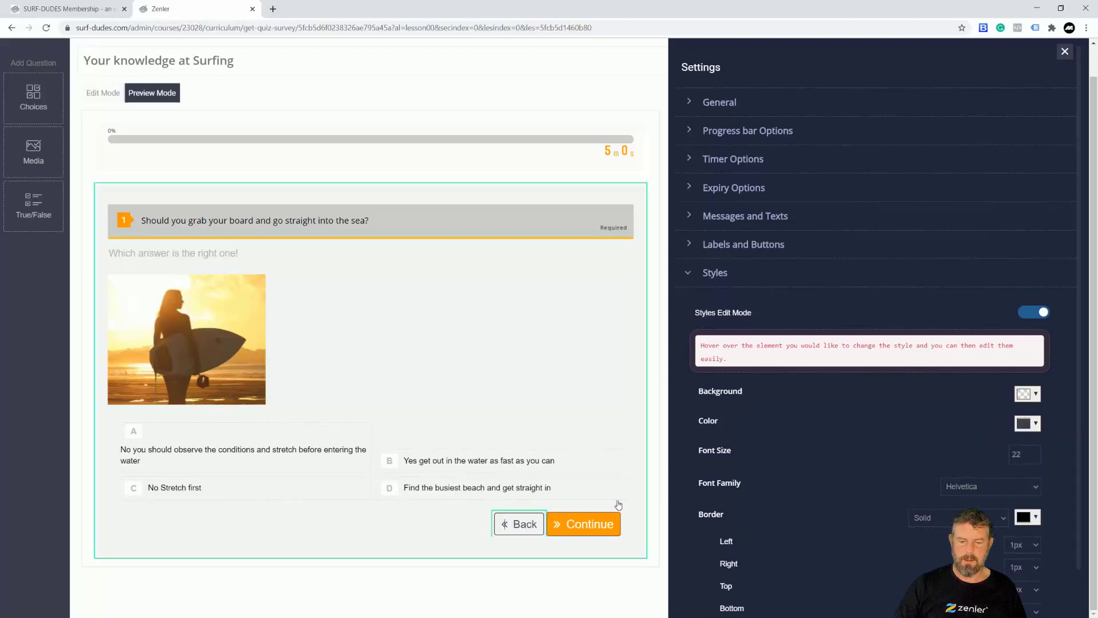
{"action": "left_click", "coordinate": [1028, 393]}
{"action": "left_click", "coordinate": [1013, 426]}
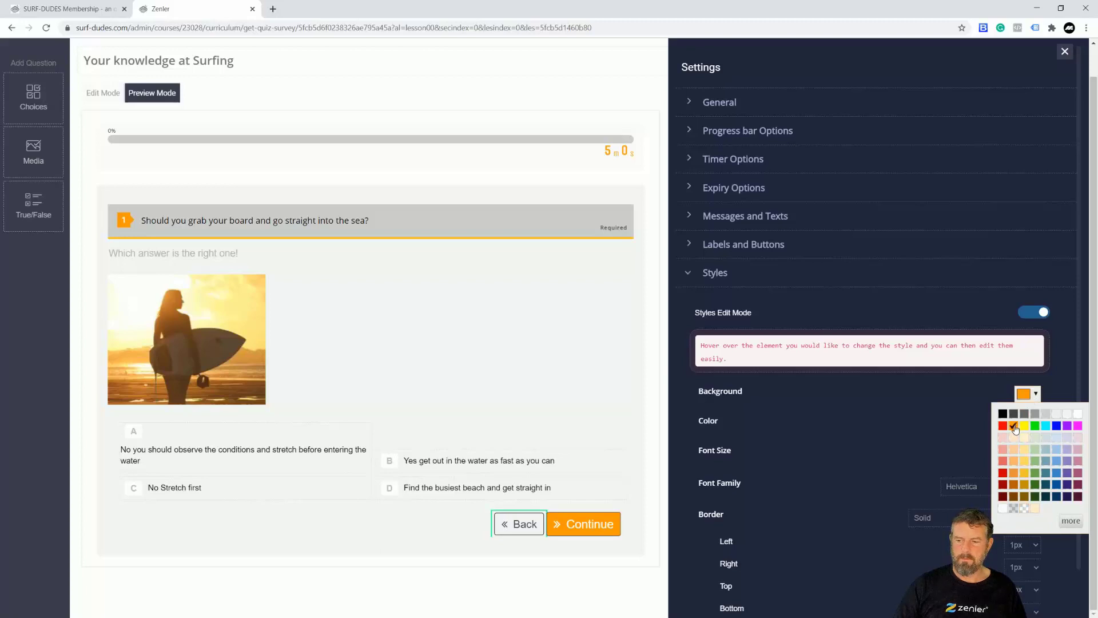
{"action": "left_click", "coordinate": [950, 415]}
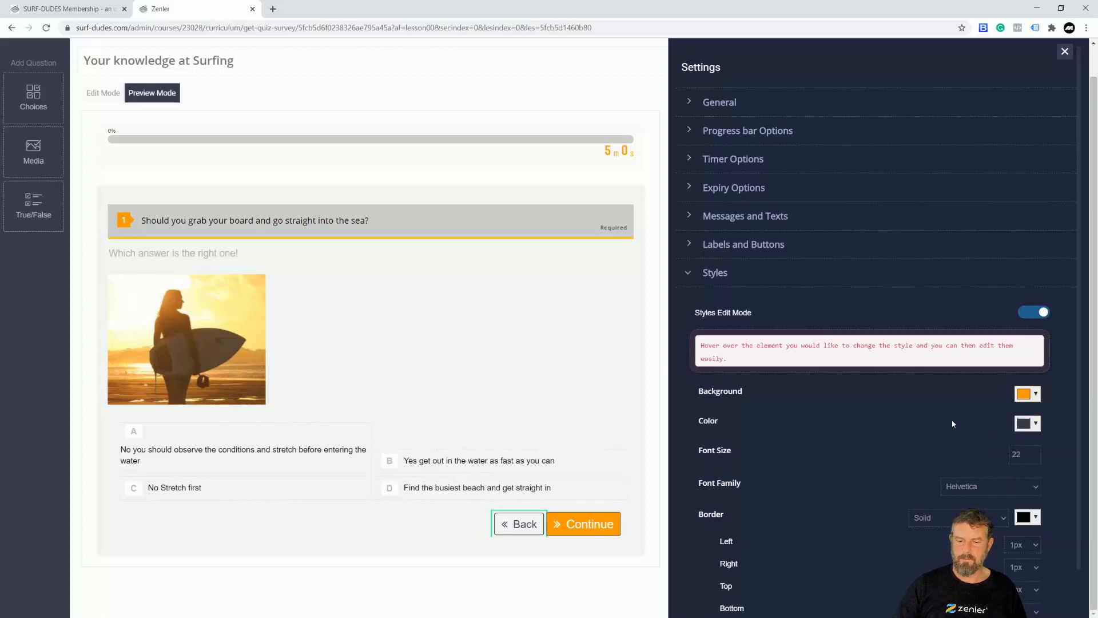
{"action": "left_click", "coordinate": [1036, 424]}
{"action": "left_click", "coordinate": [1077, 443]}
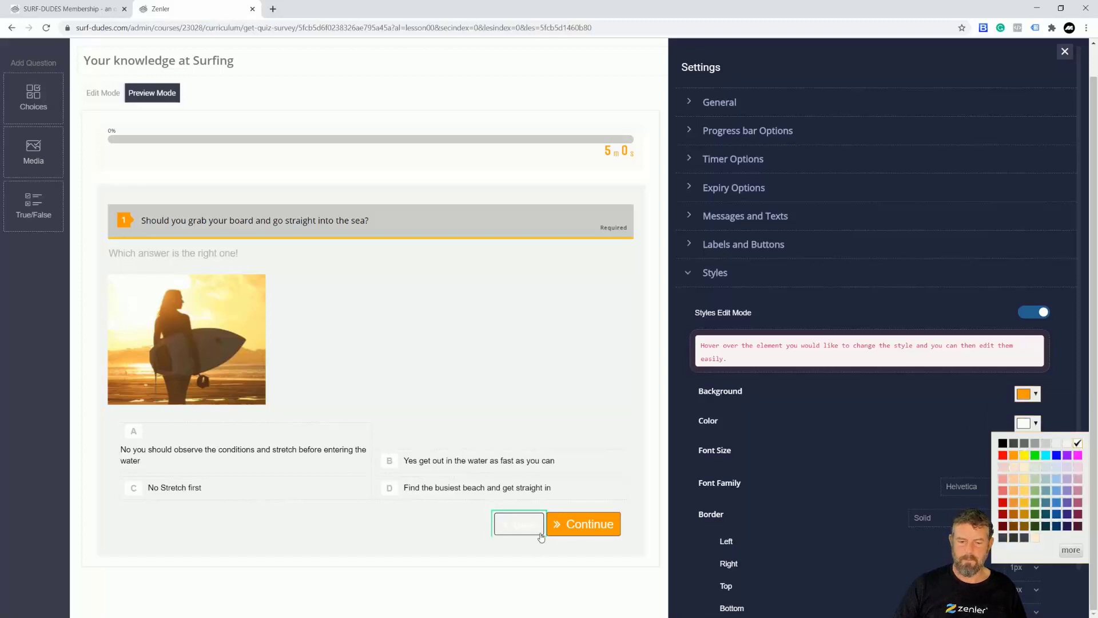
- Try orange and lighter yellow backgrounds on the Back button, ending with a deeper amber yellow
{"action": "left_click", "coordinate": [503, 531]}
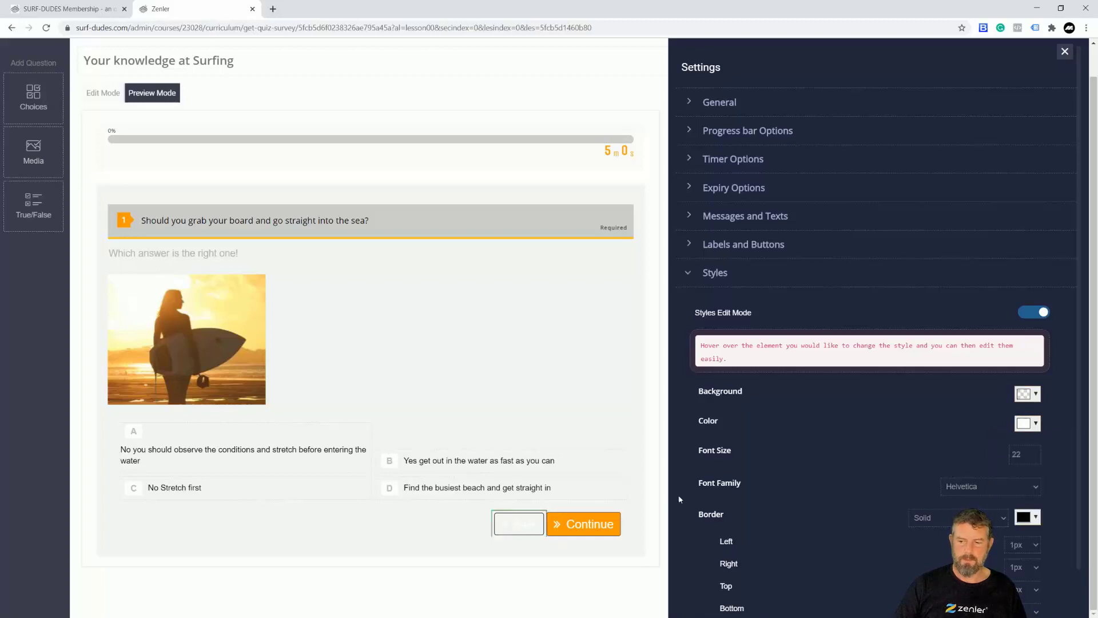
{"action": "left_click", "coordinate": [1022, 394]}
{"action": "left_click", "coordinate": [1013, 427]}
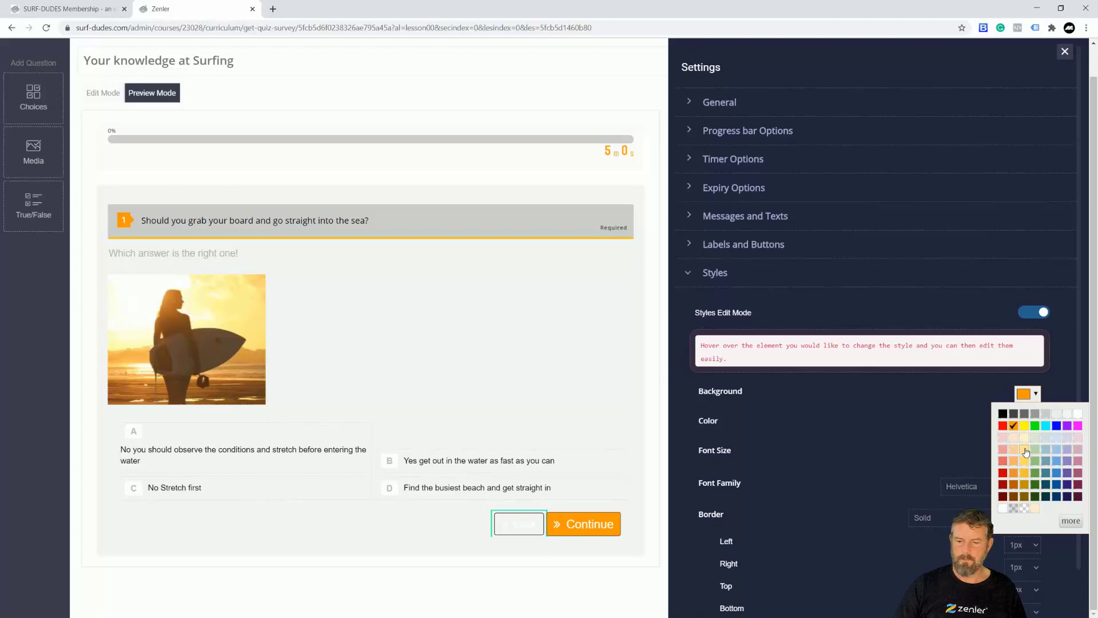
{"action": "left_click", "coordinate": [1023, 449]}
{"action": "left_click", "coordinate": [1025, 462]}
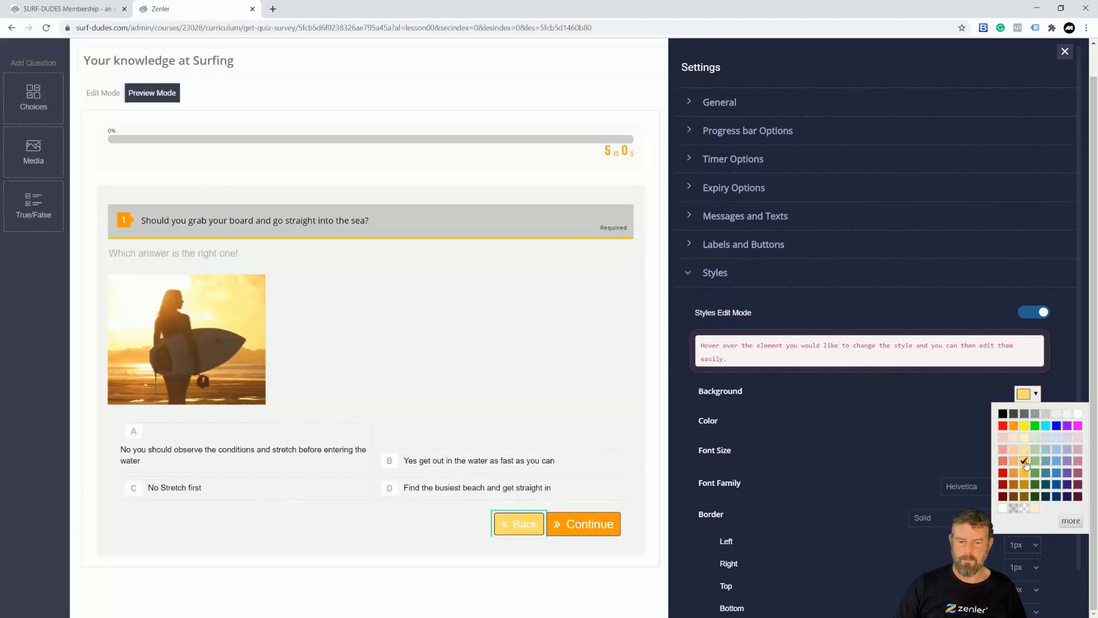
{"action": "left_click", "coordinate": [1024, 472]}
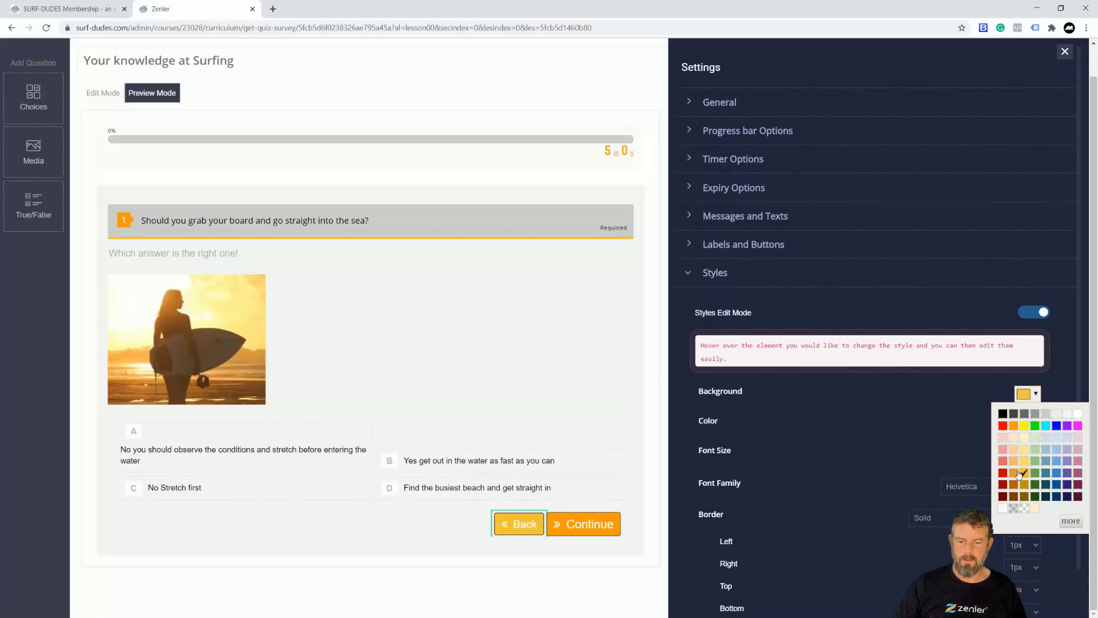
{"action": "left_click", "coordinate": [931, 434]}
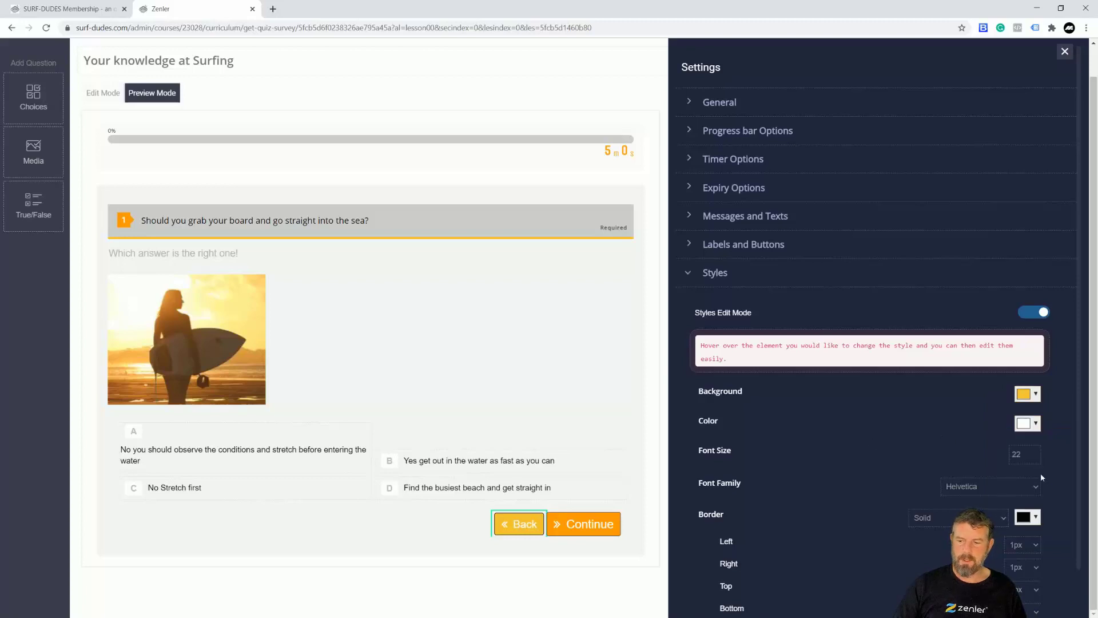
- Increase the Back button's font size to 23, select the question slide and apply the style changes
{"action": "left_click", "coordinate": [1034, 453]}
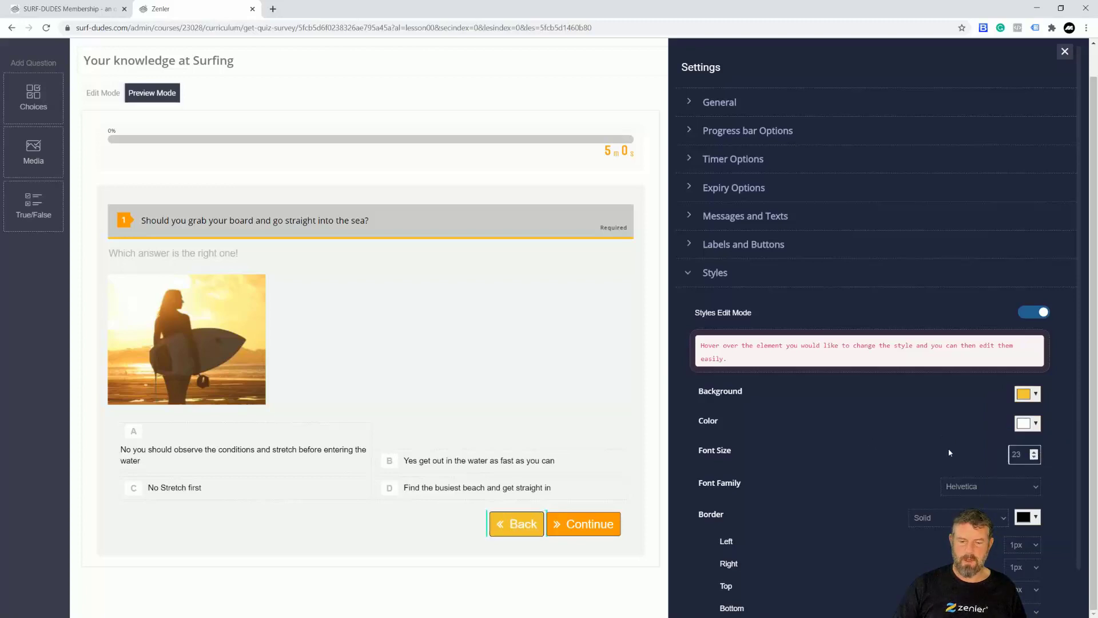
{"action": "left_click", "coordinate": [632, 523]}
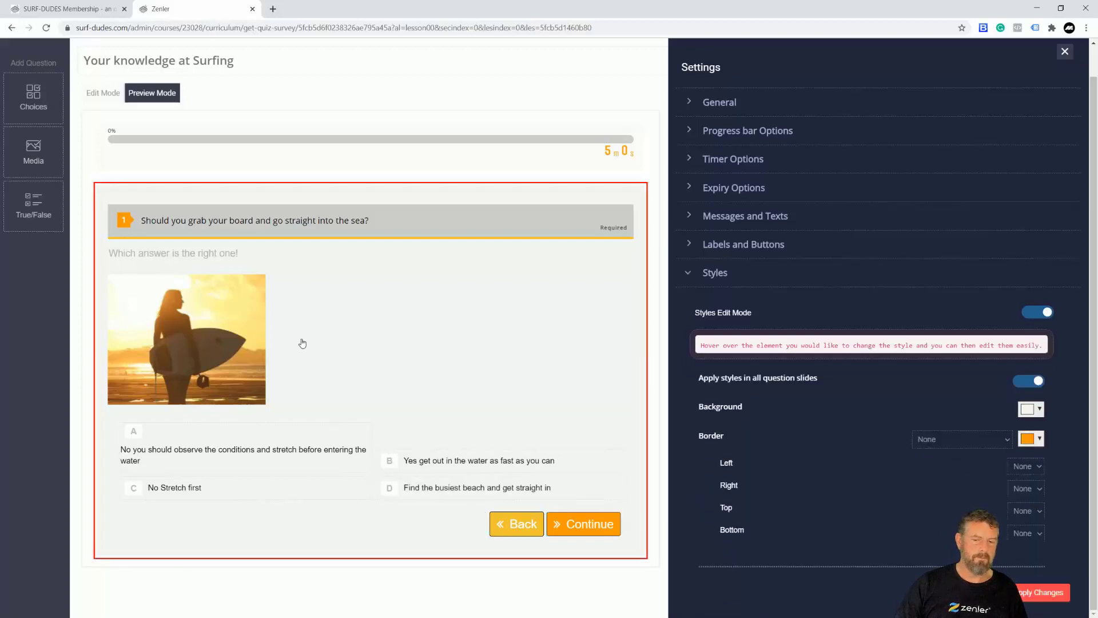
{"action": "left_click", "coordinate": [1026, 592]}
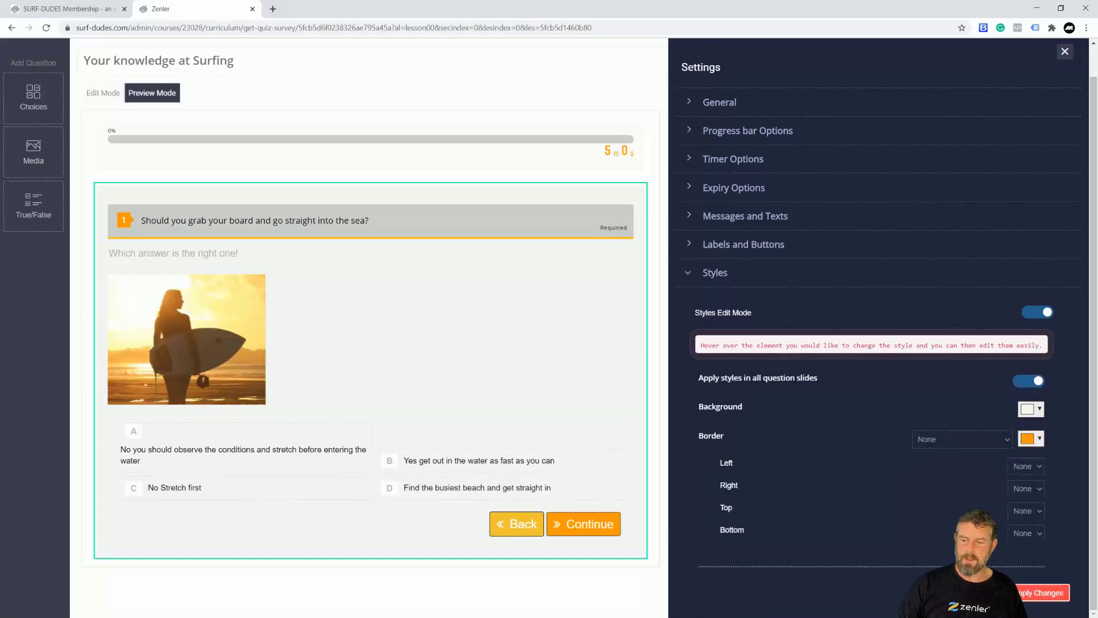
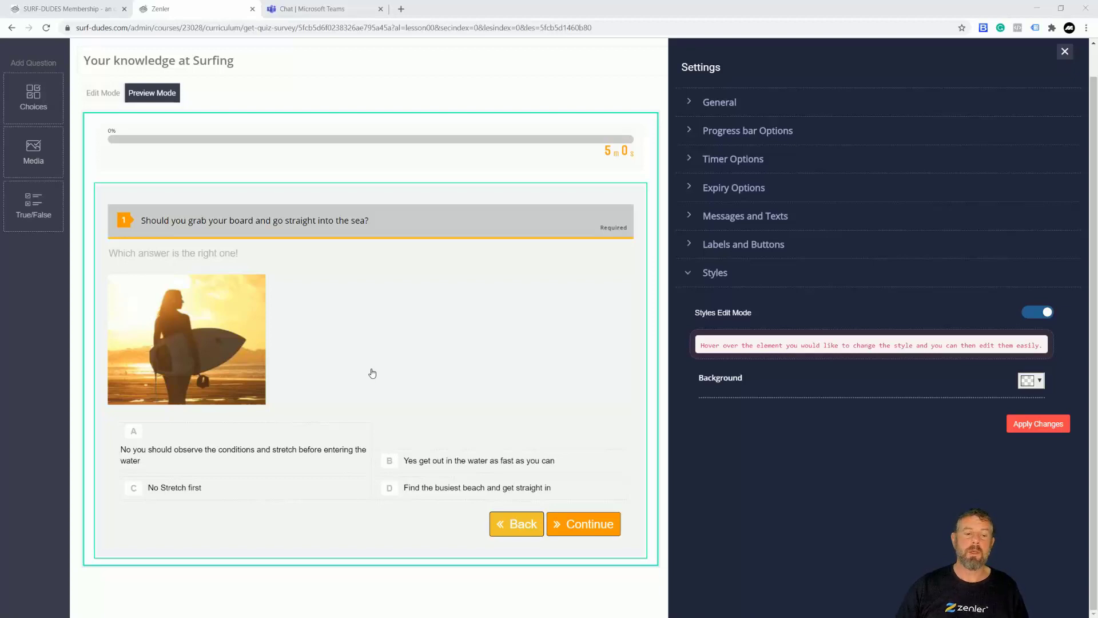
- Turn off the welcome and thank you page in the general settings, apply the changes and close the settings
{"action": "left_click", "coordinate": [692, 102]}
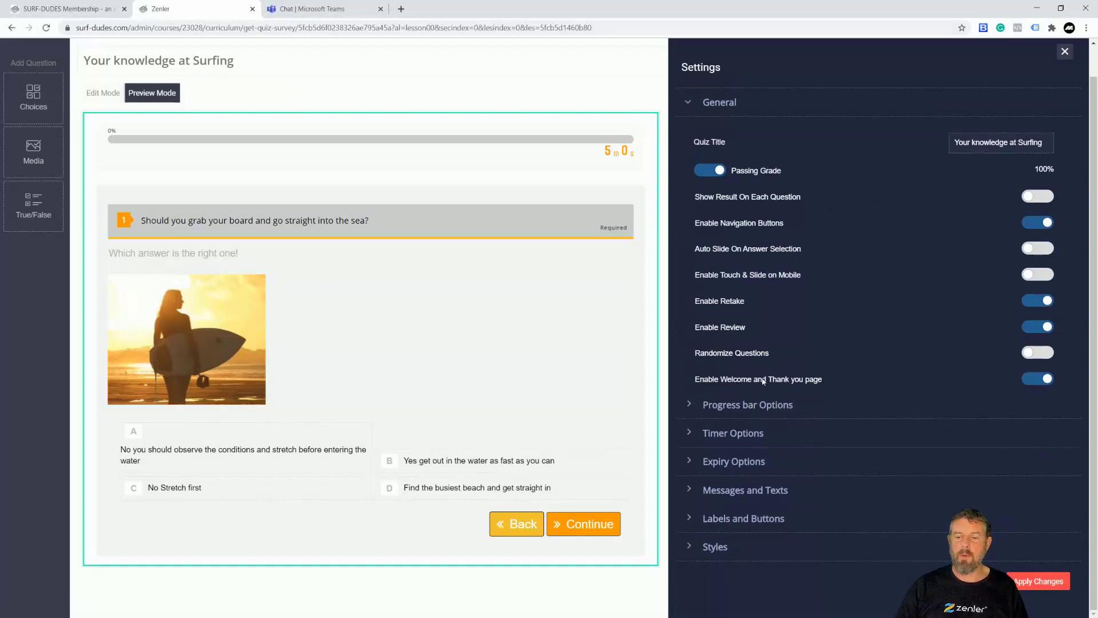
{"action": "left_click", "coordinate": [1027, 380]}
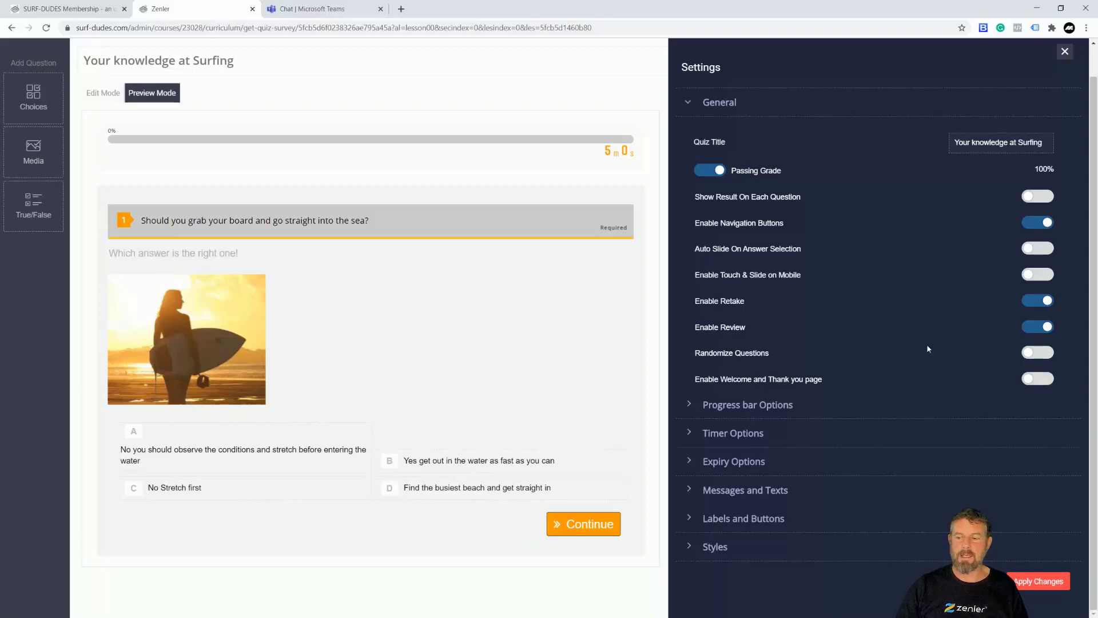
{"action": "left_click", "coordinate": [1023, 580]}
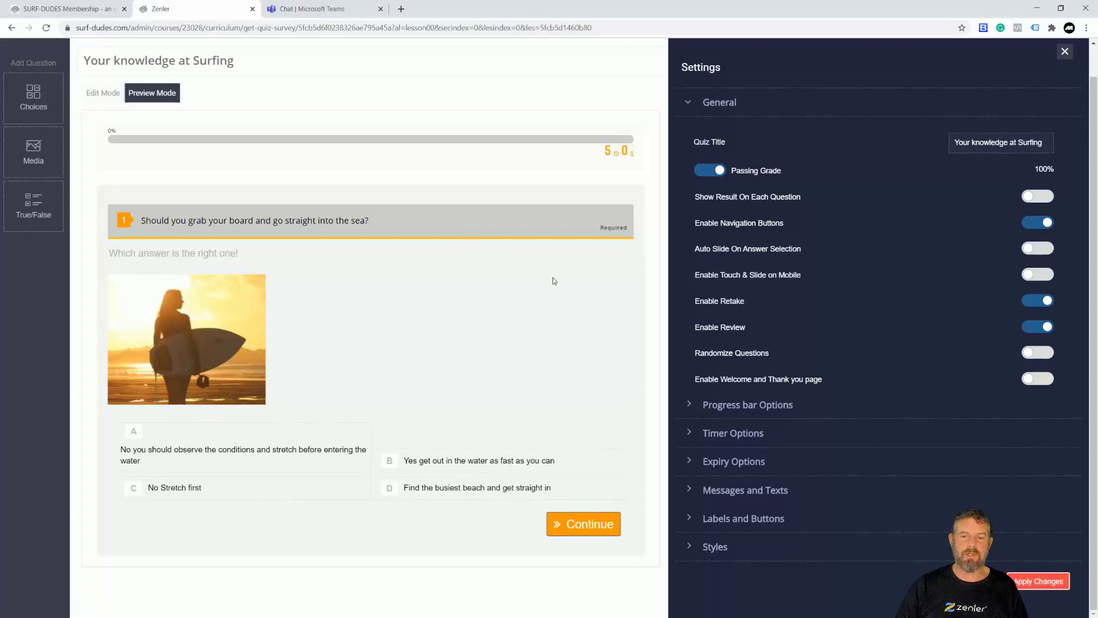
{"action": "scroll", "coordinate": [915, 273], "scroll_direction": "up", "scroll_amount": 1}
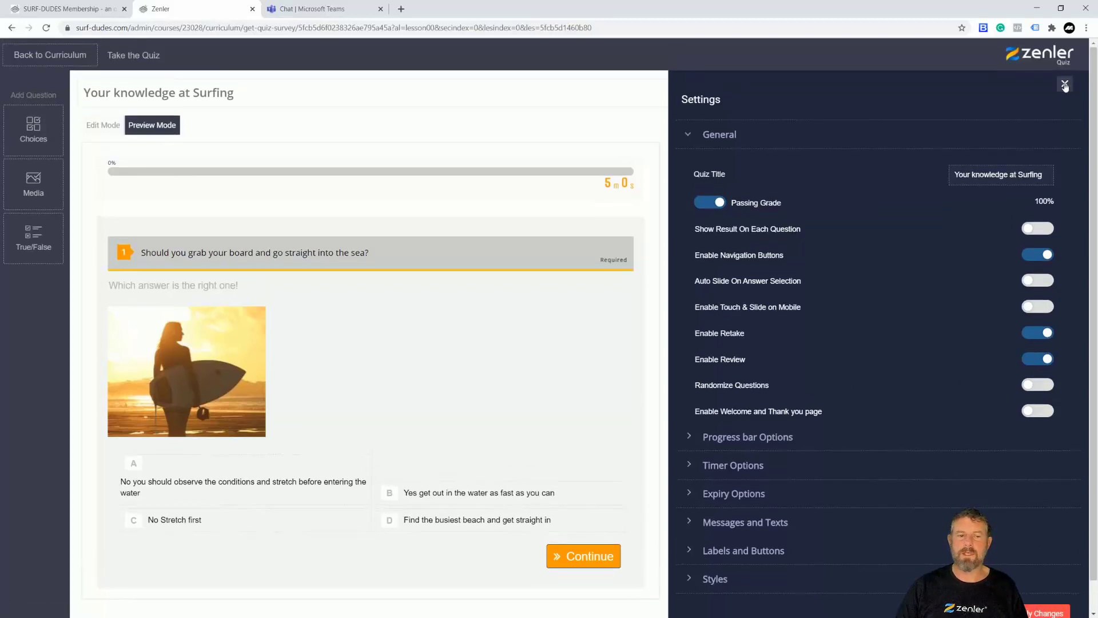
{"action": "left_click", "coordinate": [1064, 83]}
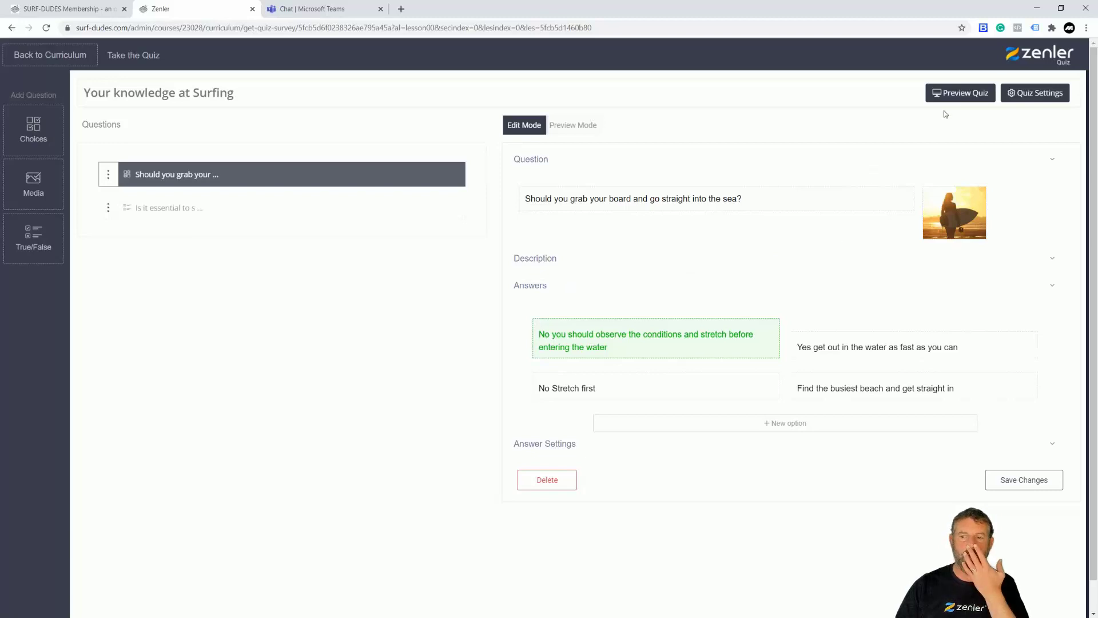
- Preview the quiz, answering "No you should observe the conditions and stretch before entering the water" and "False", and submit it
{"action": "left_click", "coordinate": [947, 93]}
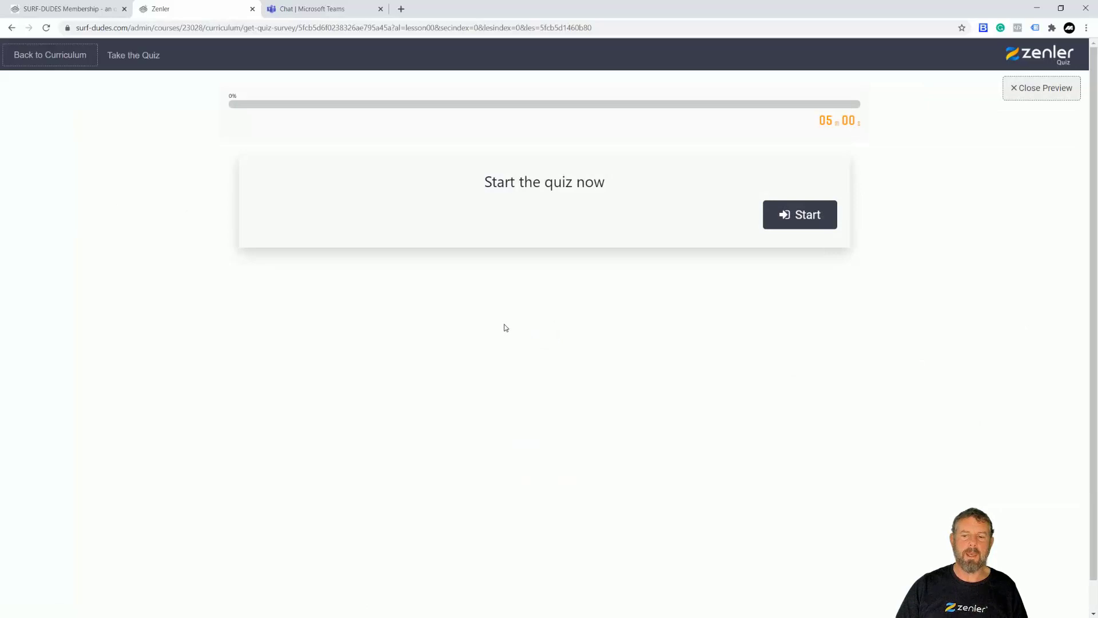
{"action": "left_click", "coordinate": [793, 213]}
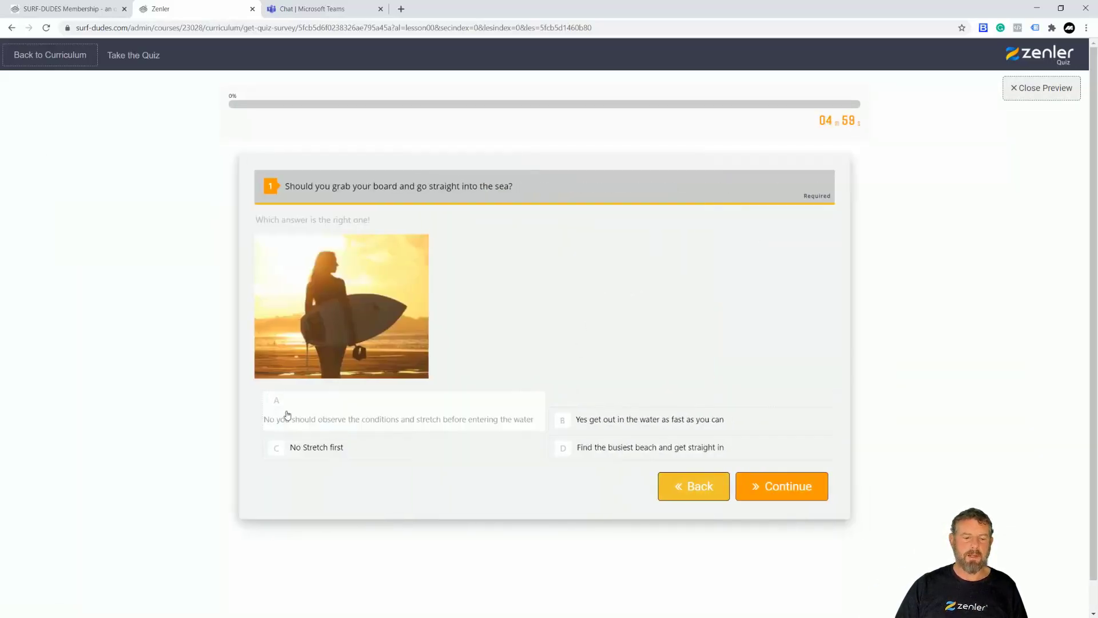
{"action": "left_click", "coordinate": [330, 423]}
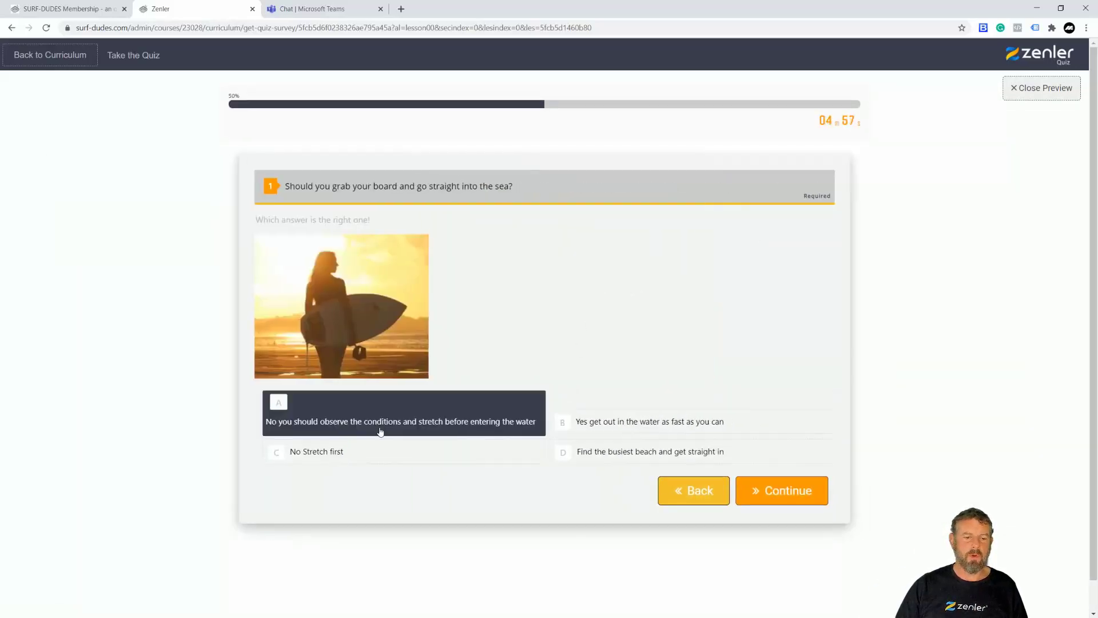
{"action": "left_click", "coordinate": [758, 493]}
{"action": "left_click", "coordinate": [631, 223]}
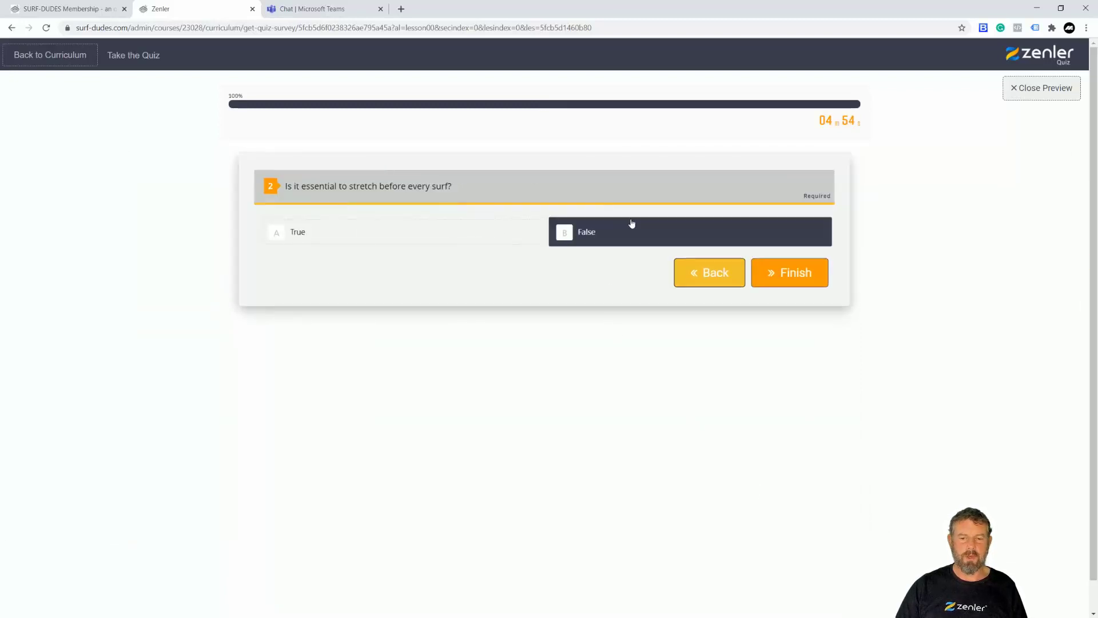
{"action": "left_click", "coordinate": [781, 279]}
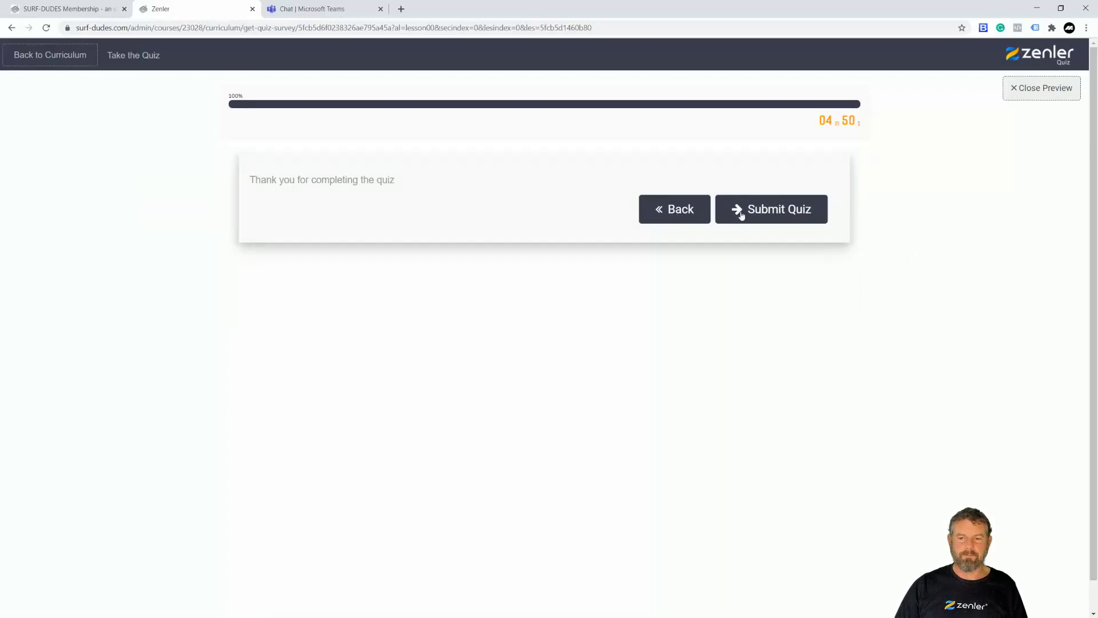
{"action": "left_click", "coordinate": [770, 216]}
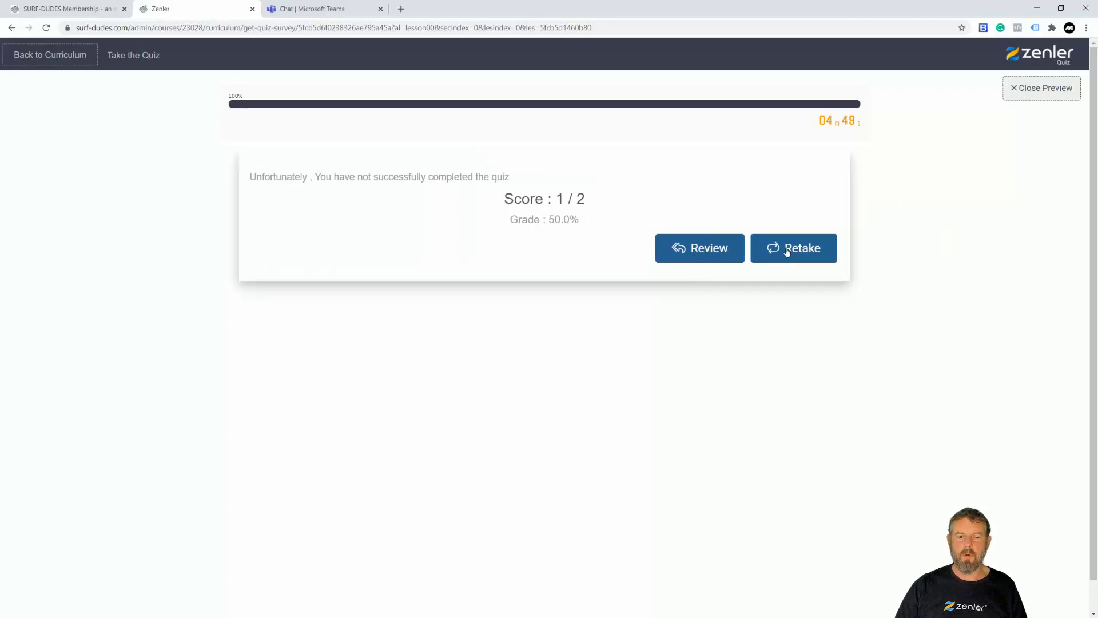
- Review the marked answers of the submitted attempt for both questions and finish the review
{"action": "left_click", "coordinate": [693, 251]}
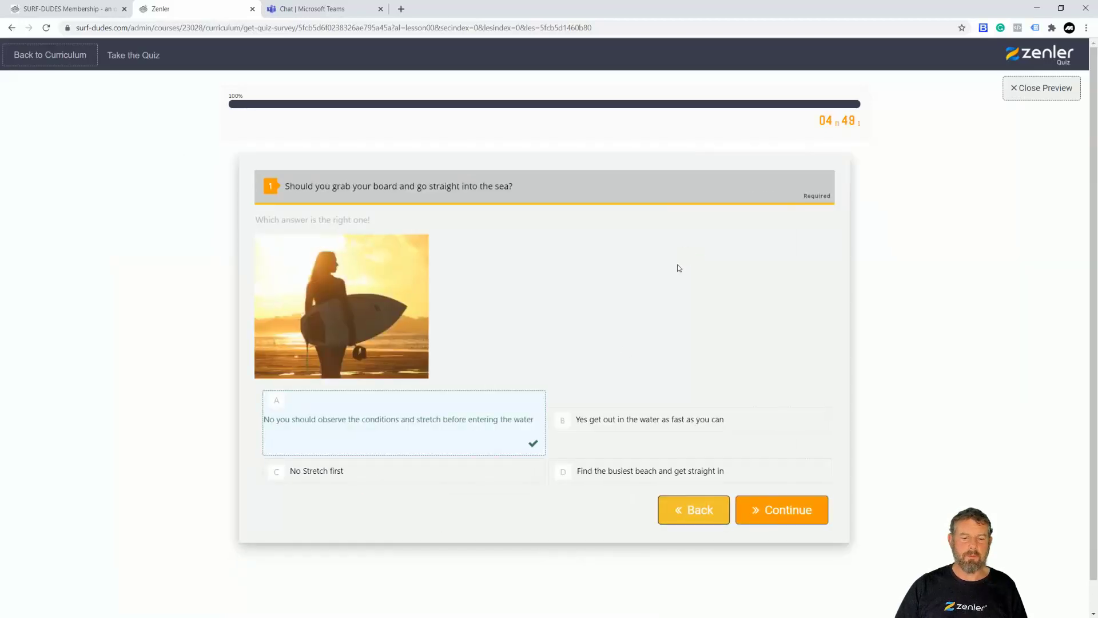
{"action": "left_click", "coordinate": [746, 522]}
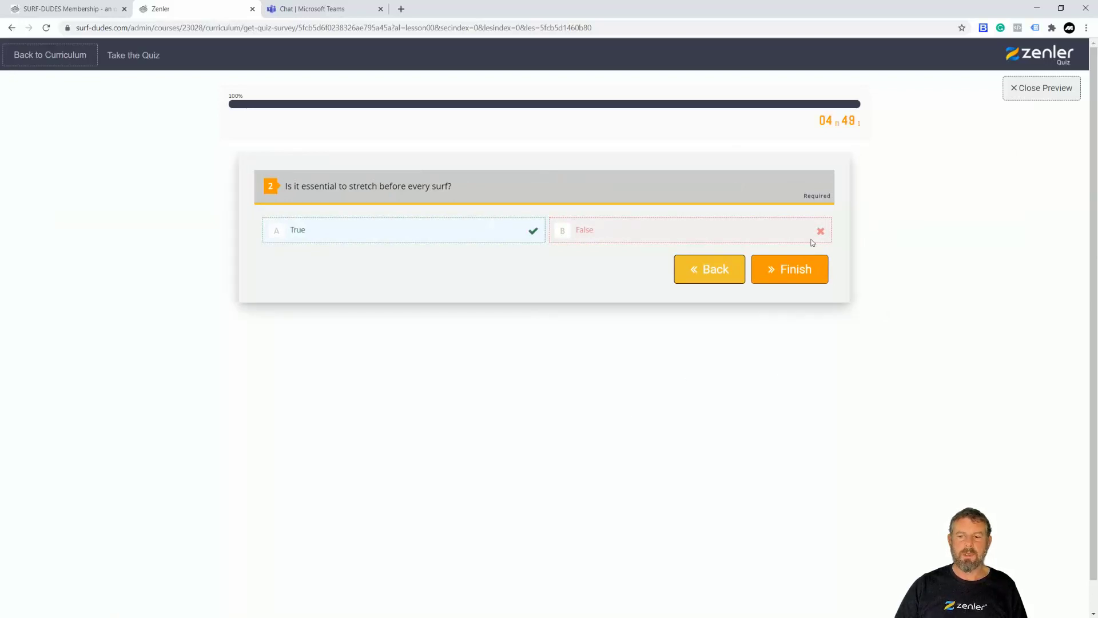
{"action": "left_click", "coordinate": [792, 271]}
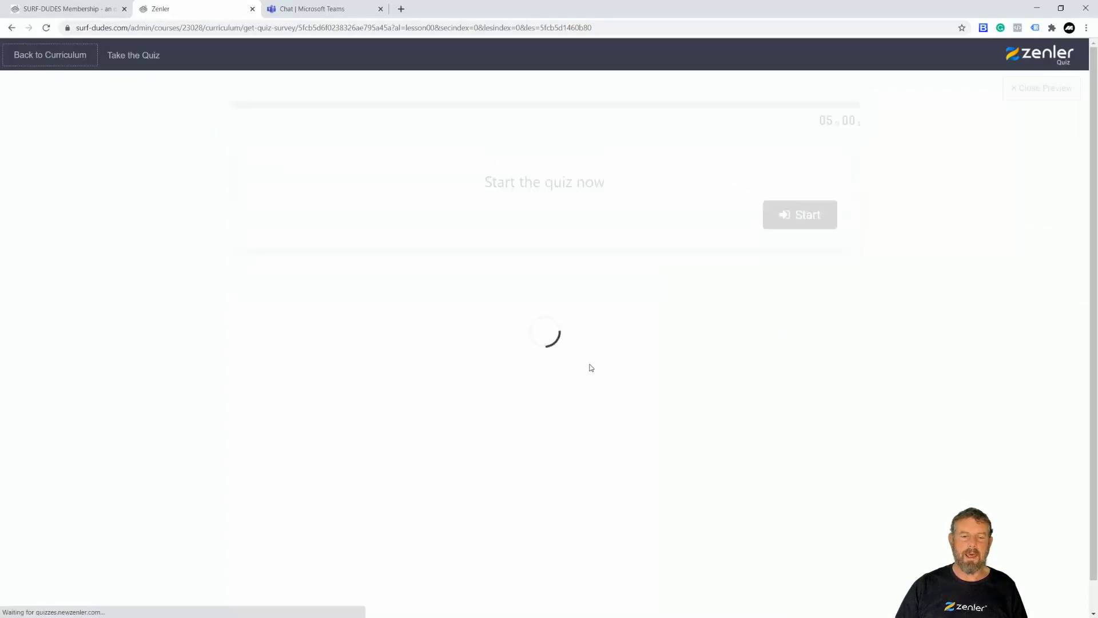
- Retake the preview quiz, answering "No you should observe the conditions and stretch before entering the water" and "True", and submit it
{"action": "left_click", "coordinate": [795, 215]}
{"action": "left_click", "coordinate": [437, 417]}
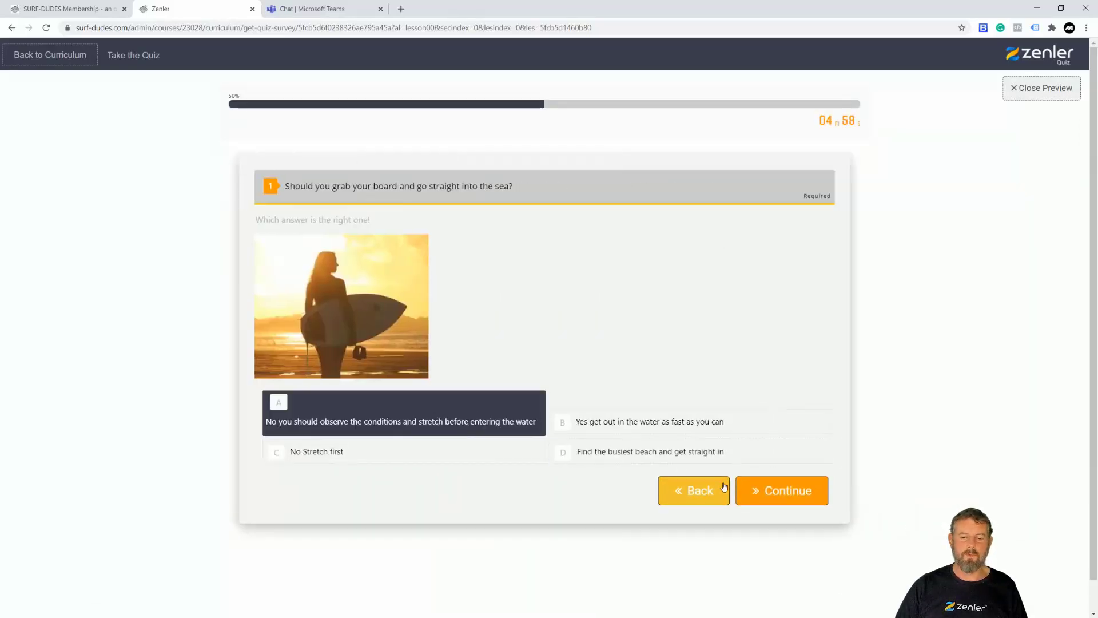
{"action": "left_click", "coordinate": [754, 493]}
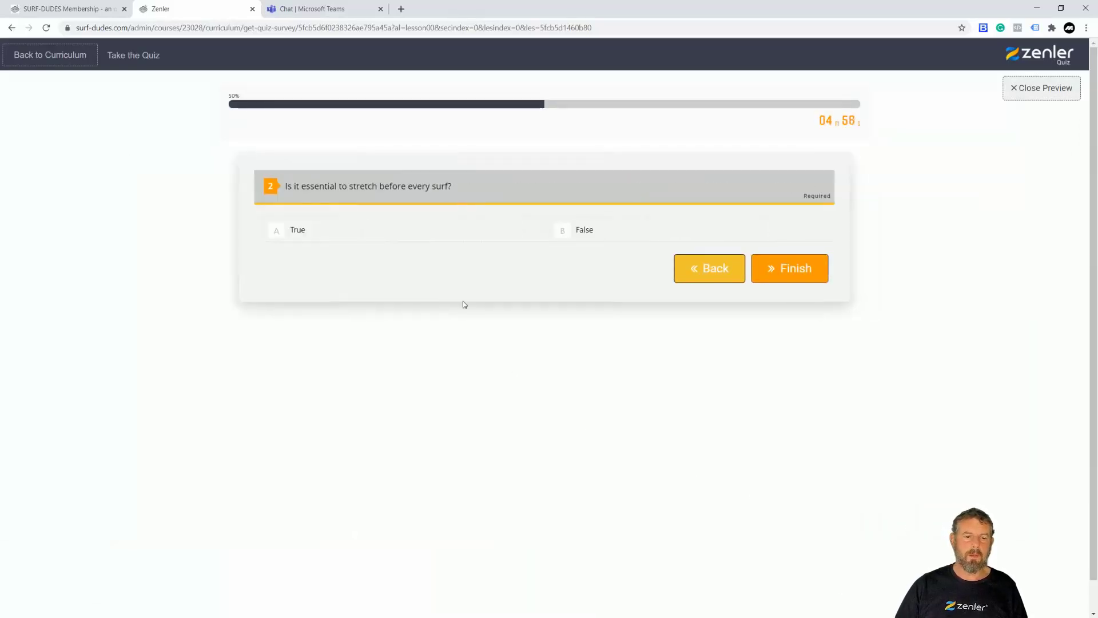
{"action": "left_click", "coordinate": [423, 232]}
{"action": "left_click", "coordinate": [784, 279]}
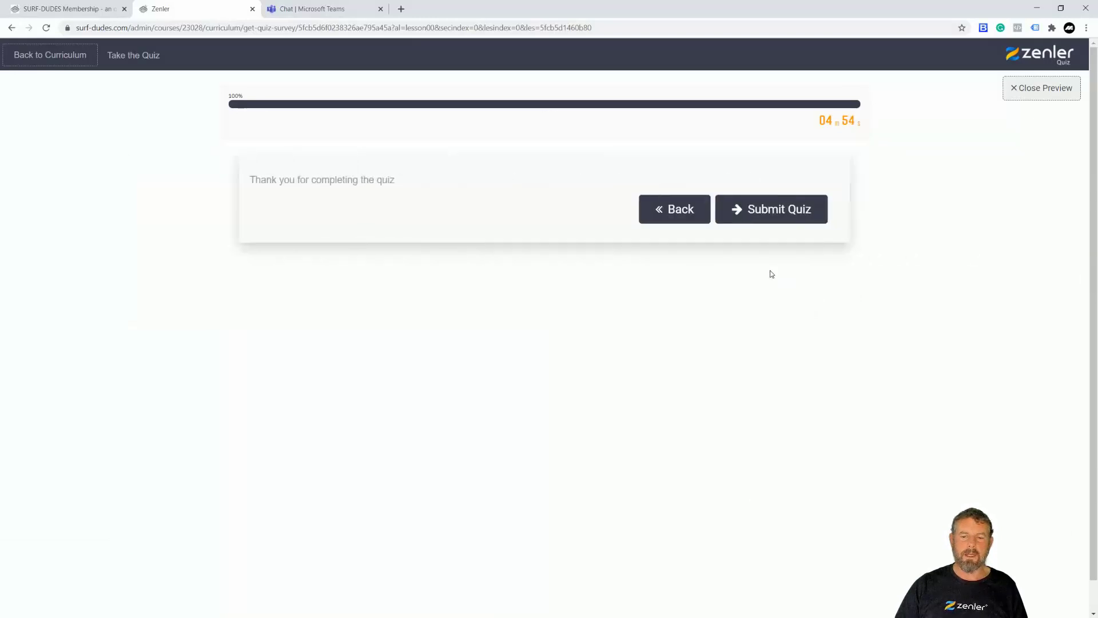
{"action": "left_click", "coordinate": [769, 209]}
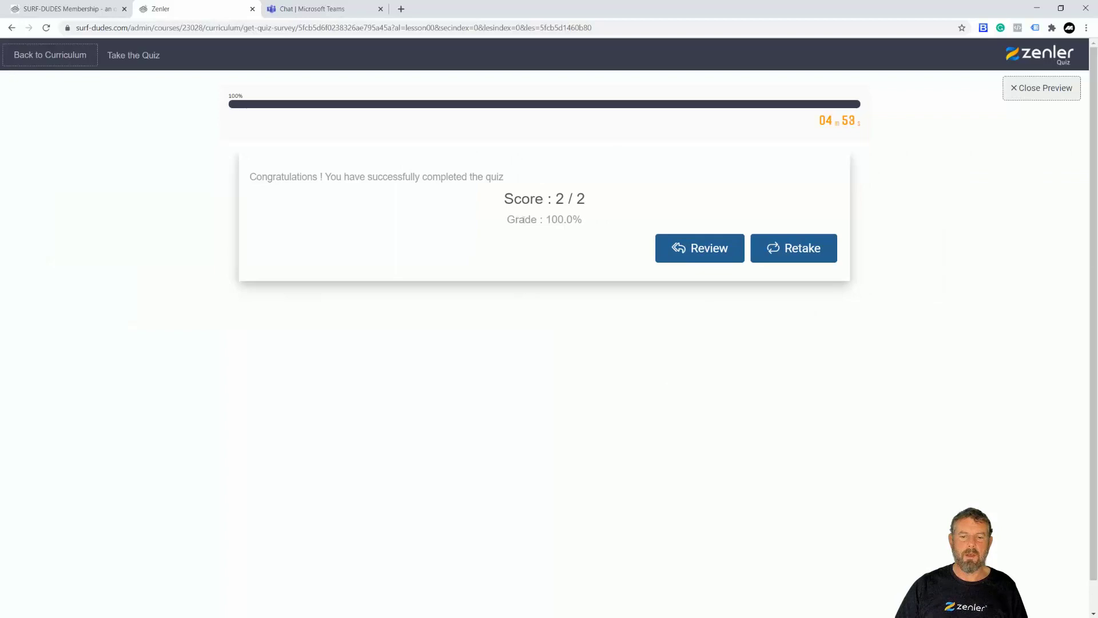
- Examine the grade and the marked answers of the second attempt, and close the quiz preview
{"action": "left_click_drag", "start_coordinate": [515, 219], "coordinate": [606, 221]}
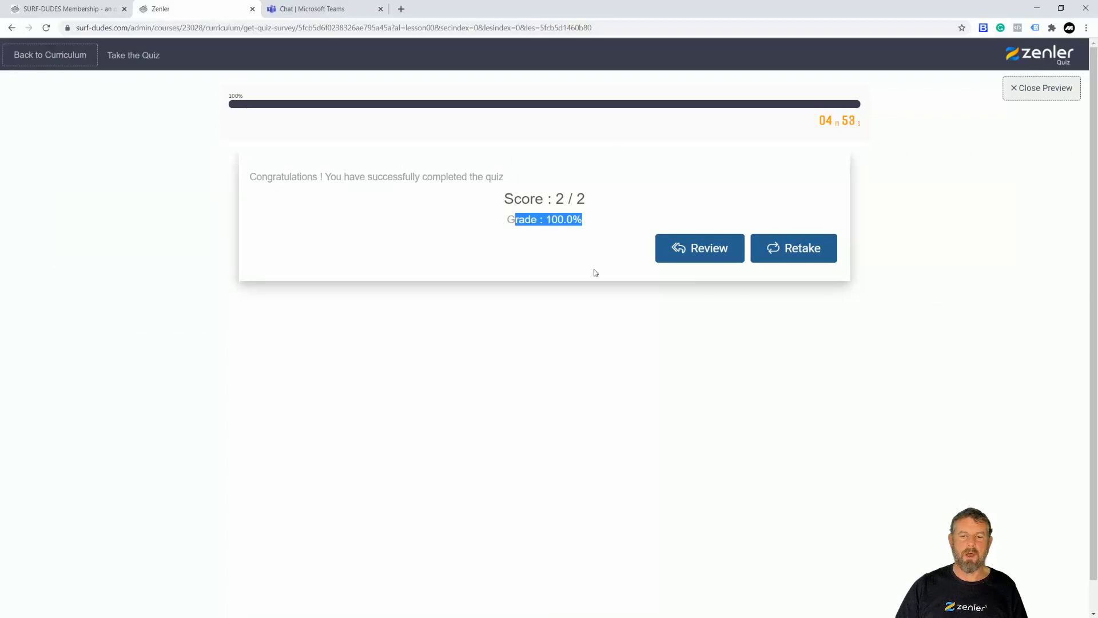
{"action": "left_click", "coordinate": [693, 257]}
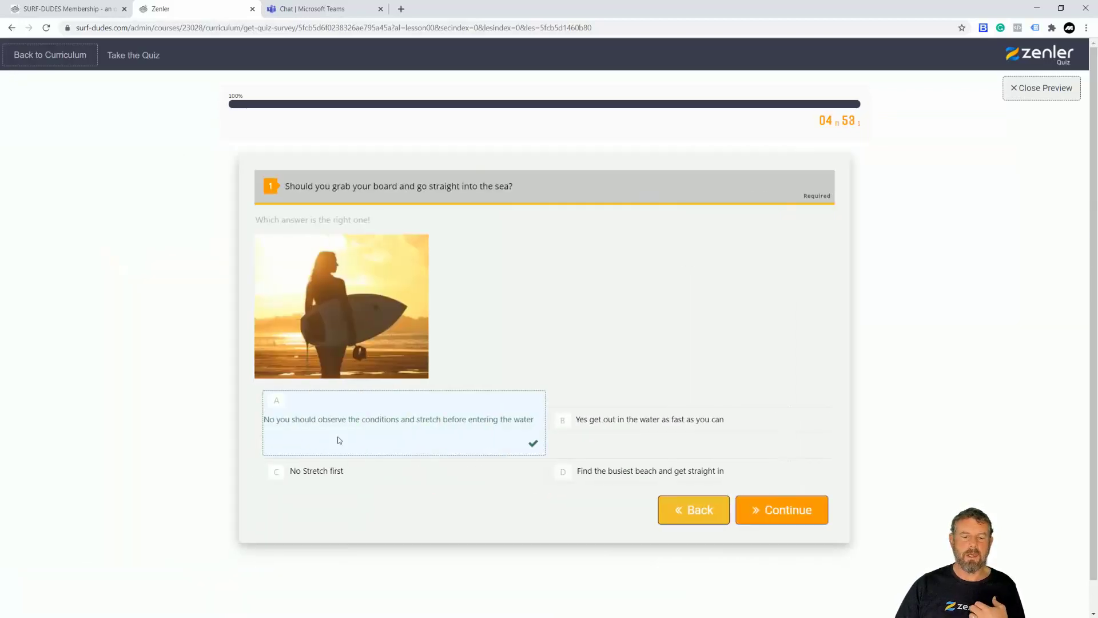
{"action": "left_click", "coordinate": [771, 510]}
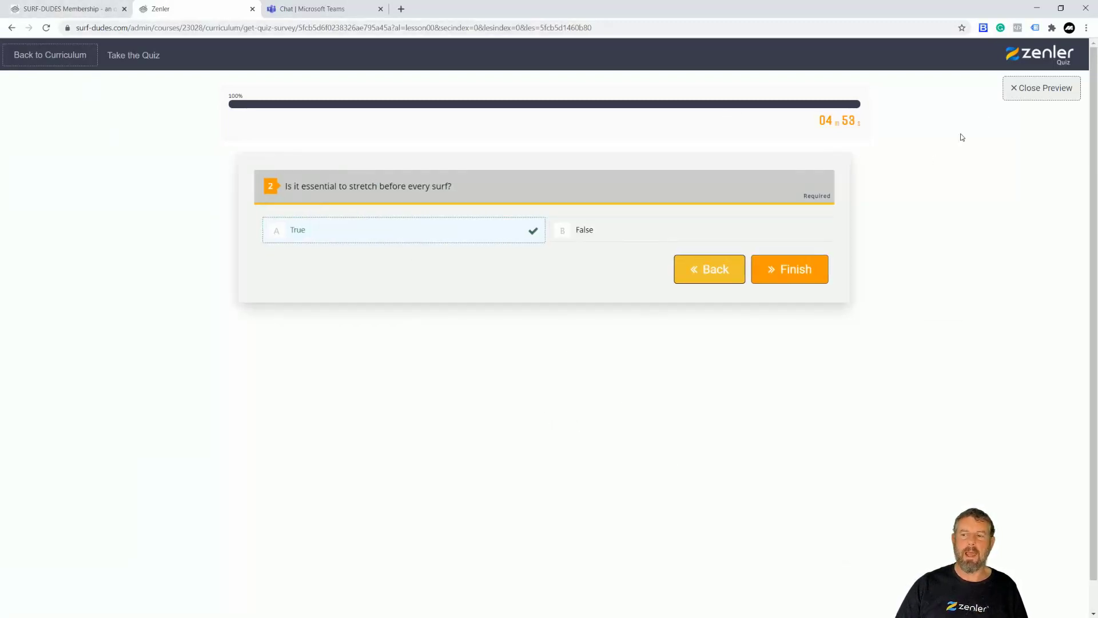
{"action": "left_click", "coordinate": [1035, 88]}
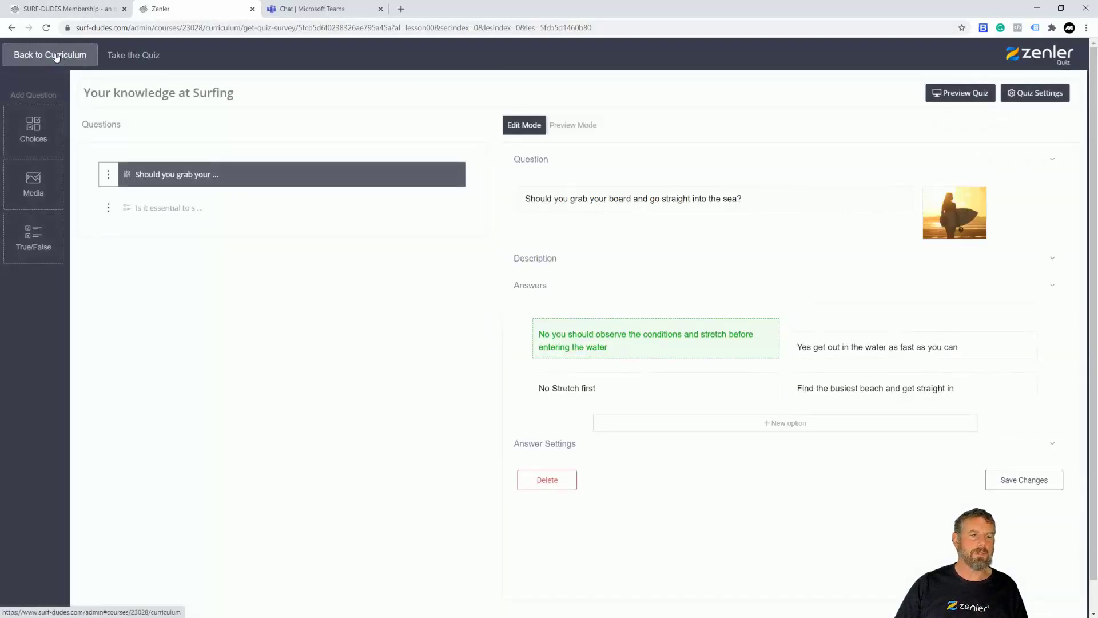
- Return to the curriculum, rename the untitled lesson to "Quiz" and save the changes
{"action": "left_click", "coordinate": [56, 55]}
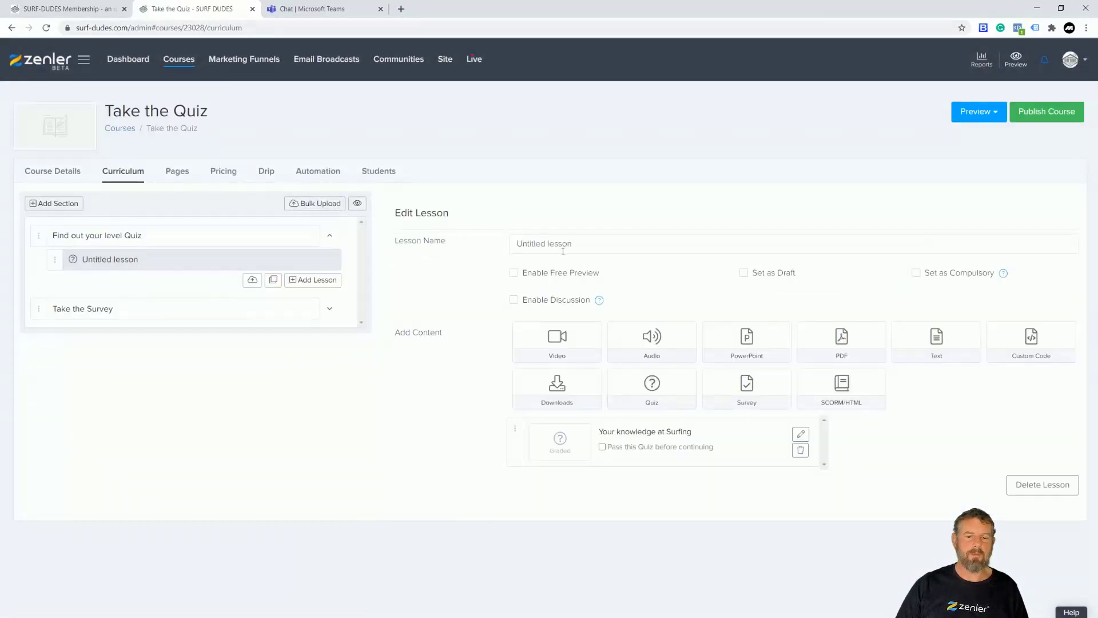
{"action": "left_click_drag", "start_coordinate": [574, 243], "coordinate": [483, 247]}
{"action": "type", "text": "Quiz"}
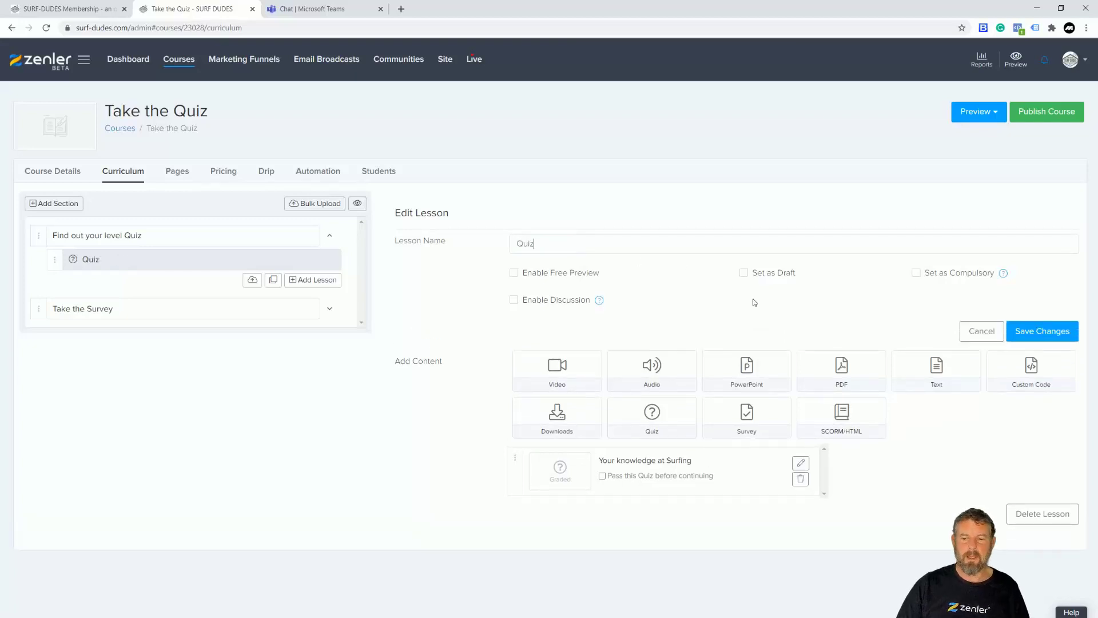
{"action": "left_click", "coordinate": [1018, 327]}
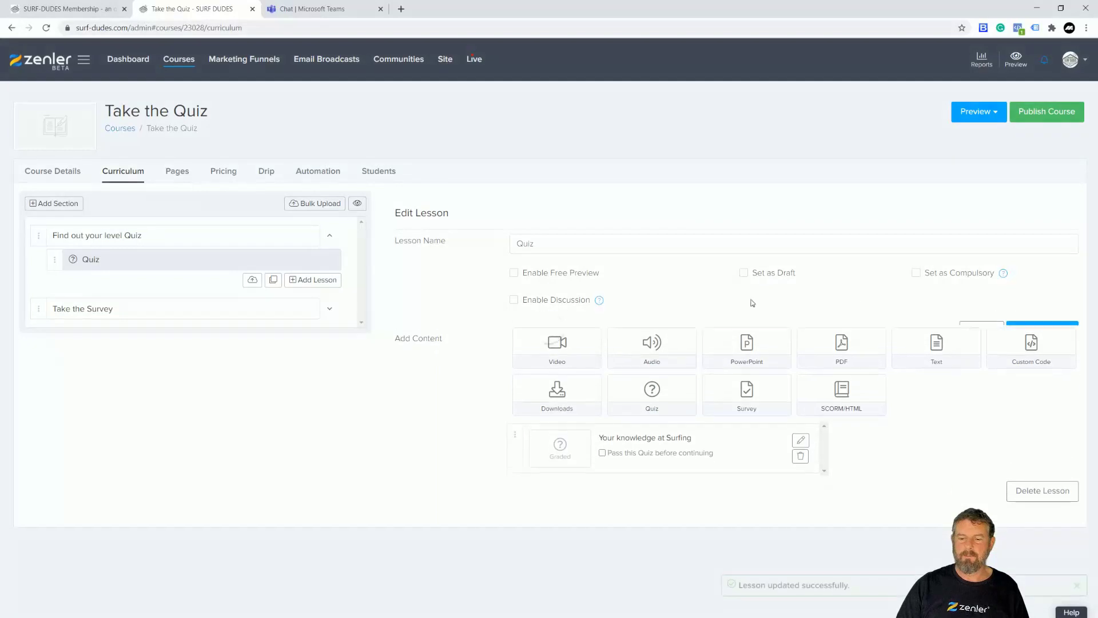
- Preview the course curriculum as a student and open the Quiz lesson
{"action": "left_click", "coordinate": [997, 115]}
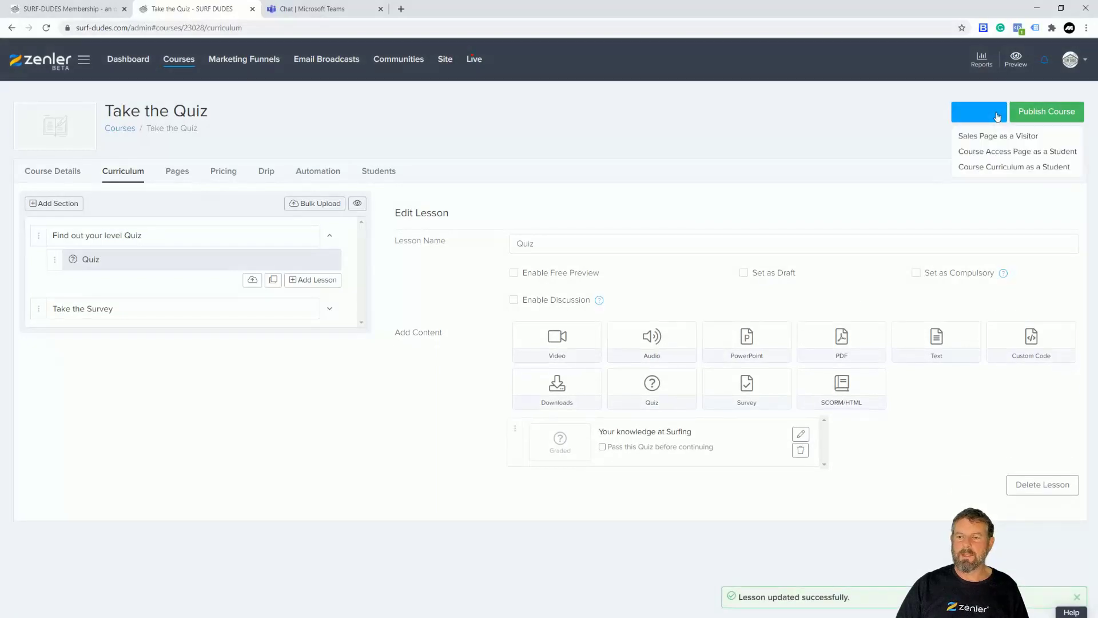
{"action": "left_click", "coordinate": [973, 167]}
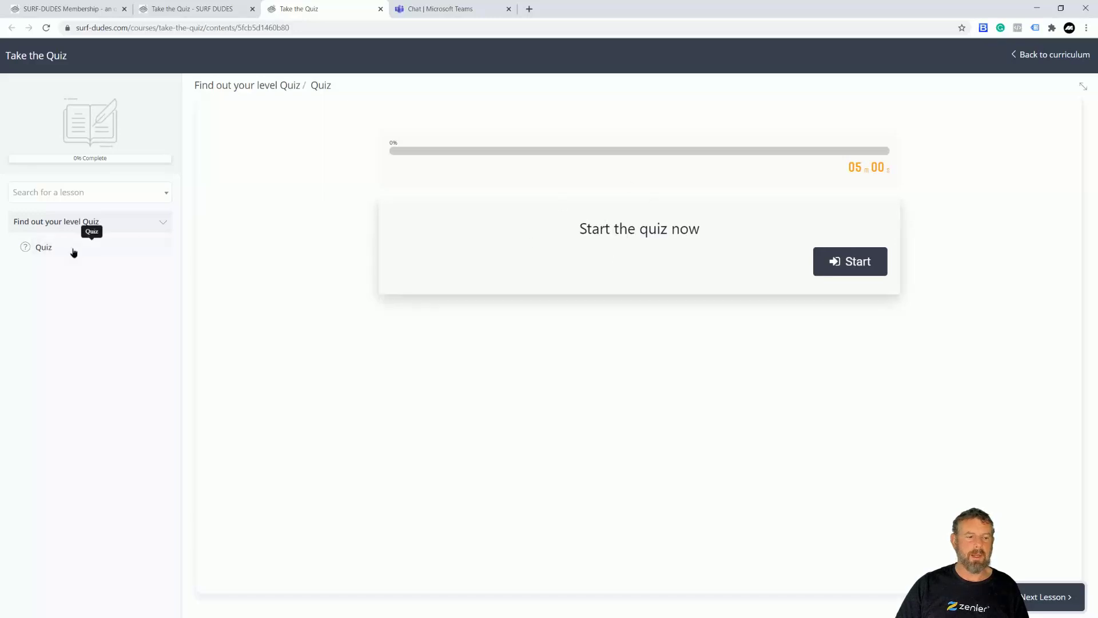
{"action": "left_click", "coordinate": [74, 252]}
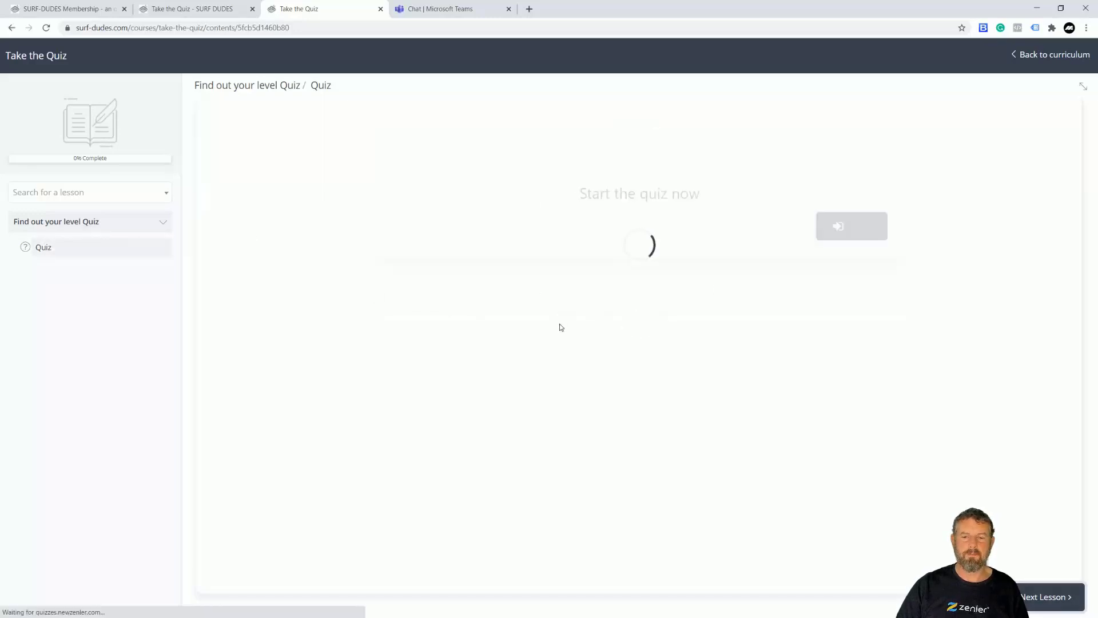
- Start the quiz in the student preview, skip both questions, try to submit it unanswered and go back
{"action": "left_click", "coordinate": [851, 266]}
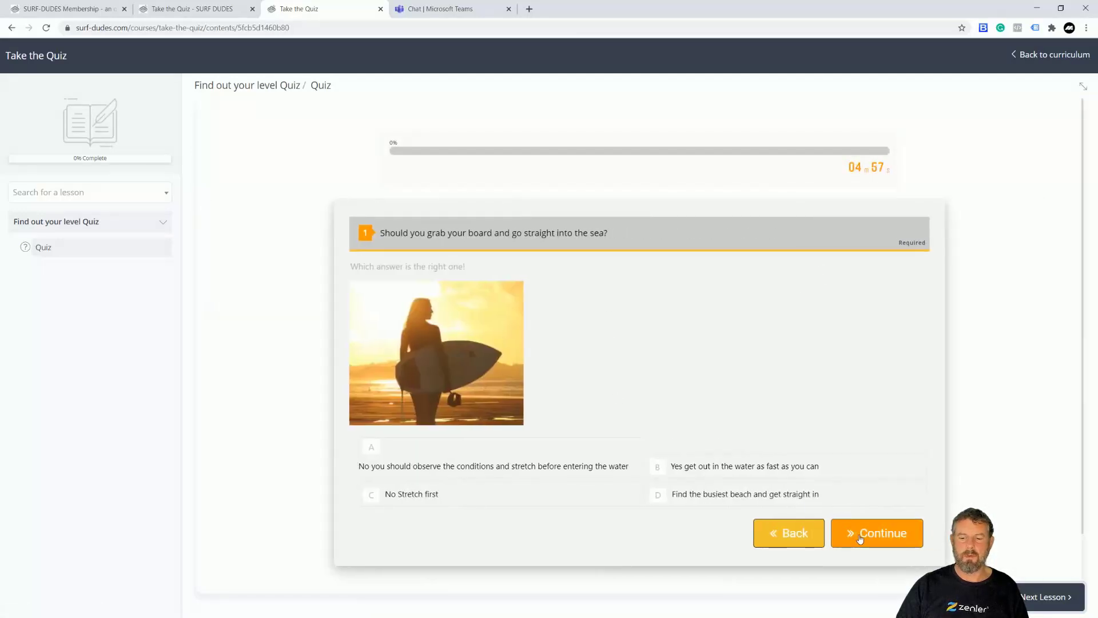
{"action": "left_click", "coordinate": [860, 538]}
{"action": "left_click", "coordinate": [871, 323]}
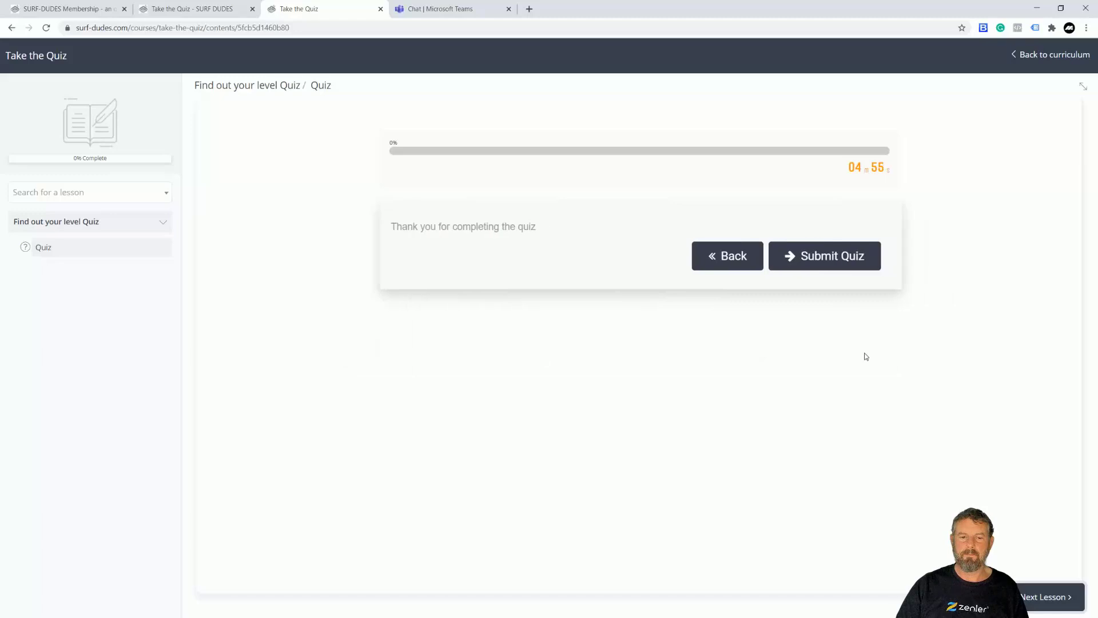
{"action": "left_click", "coordinate": [841, 259]}
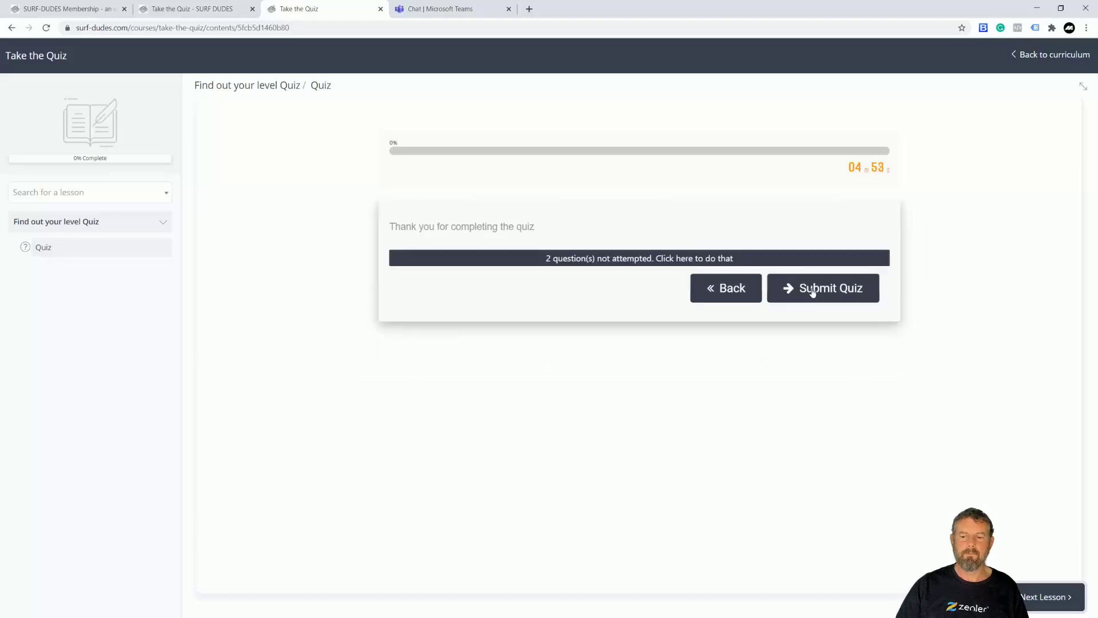
{"action": "left_click", "coordinate": [727, 294]}
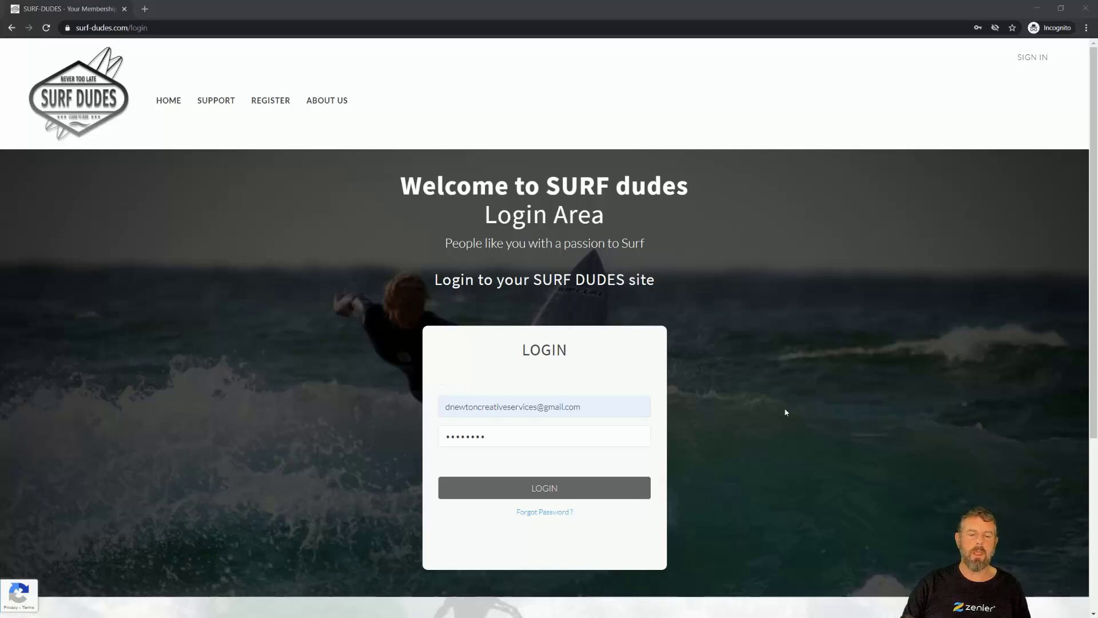
- Log in to the SURF dudes site in the incognito window with the filled-in student credentials, dismissing the reCAPTCHA alert
{"action": "left_click", "coordinate": [559, 490]}
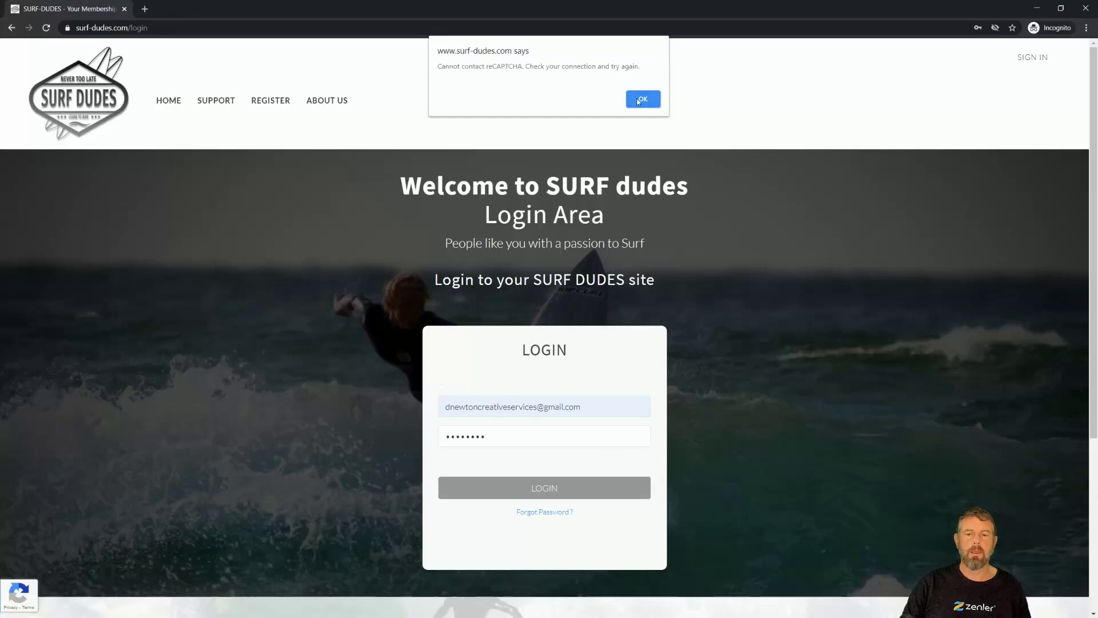
{"action": "left_click", "coordinate": [641, 100]}
{"action": "mouse_move", "coordinate": [89, 596]}
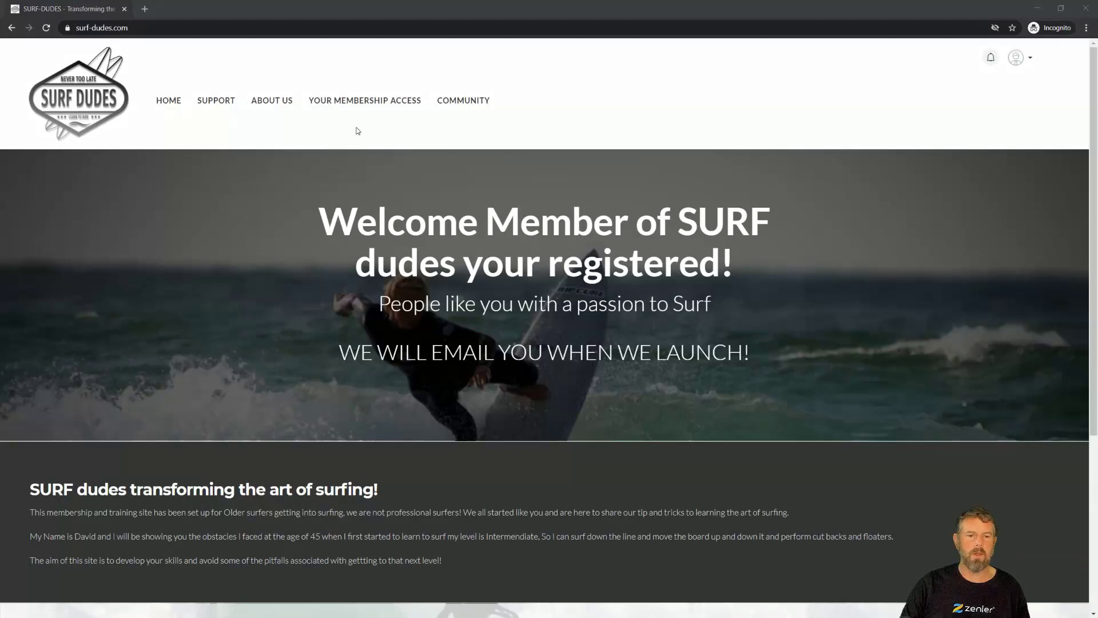
- Open the Take the Quiz course from the student's membership access page and launch its Quiz lesson
{"action": "left_click", "coordinate": [361, 102]}
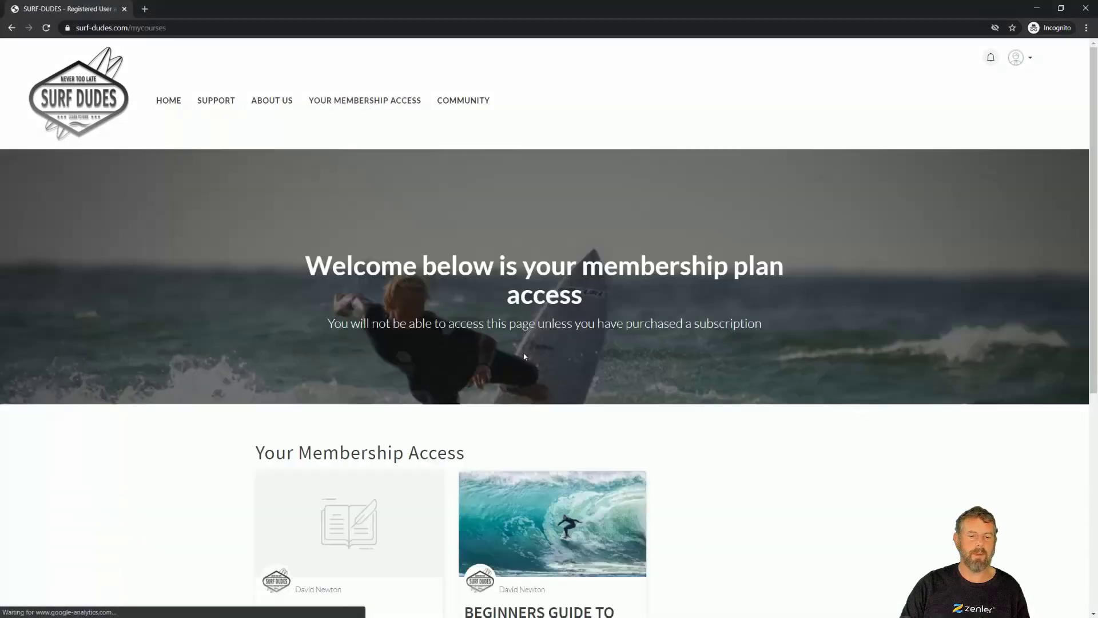
{"action": "scroll", "coordinate": [661, 366], "scroll_direction": "down", "scroll_amount": 3}
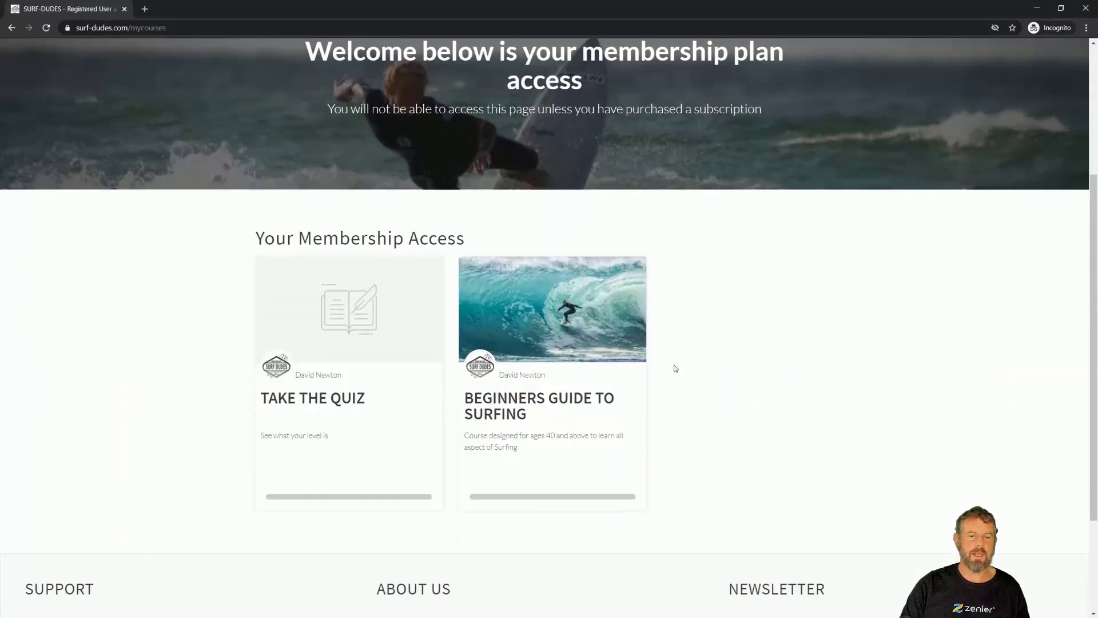
{"action": "left_click", "coordinate": [339, 312]}
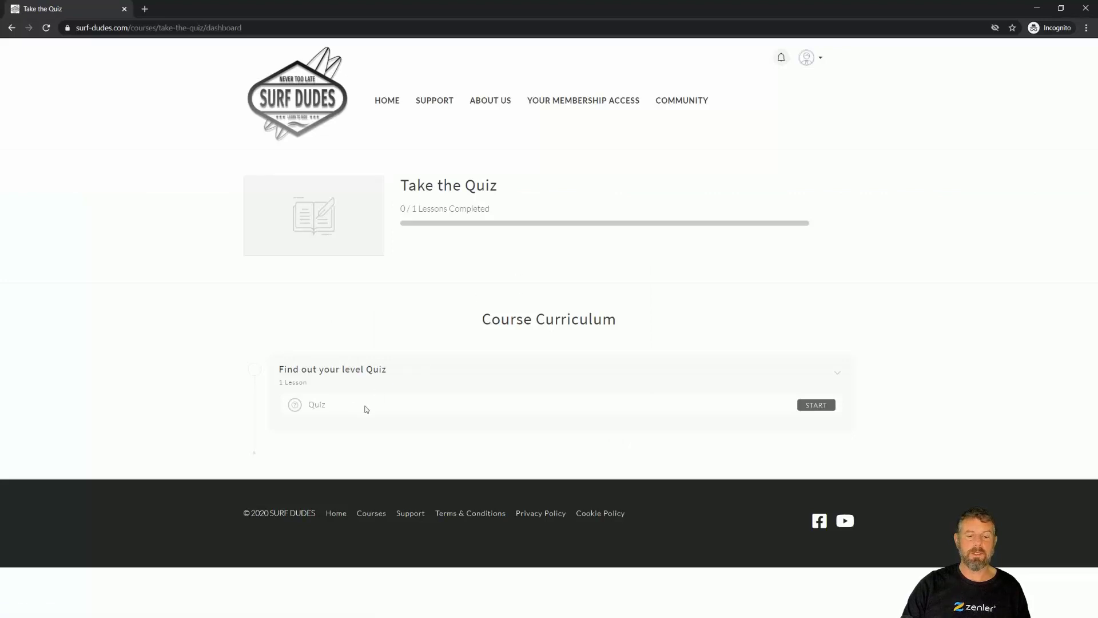
{"action": "left_click", "coordinate": [815, 405]}
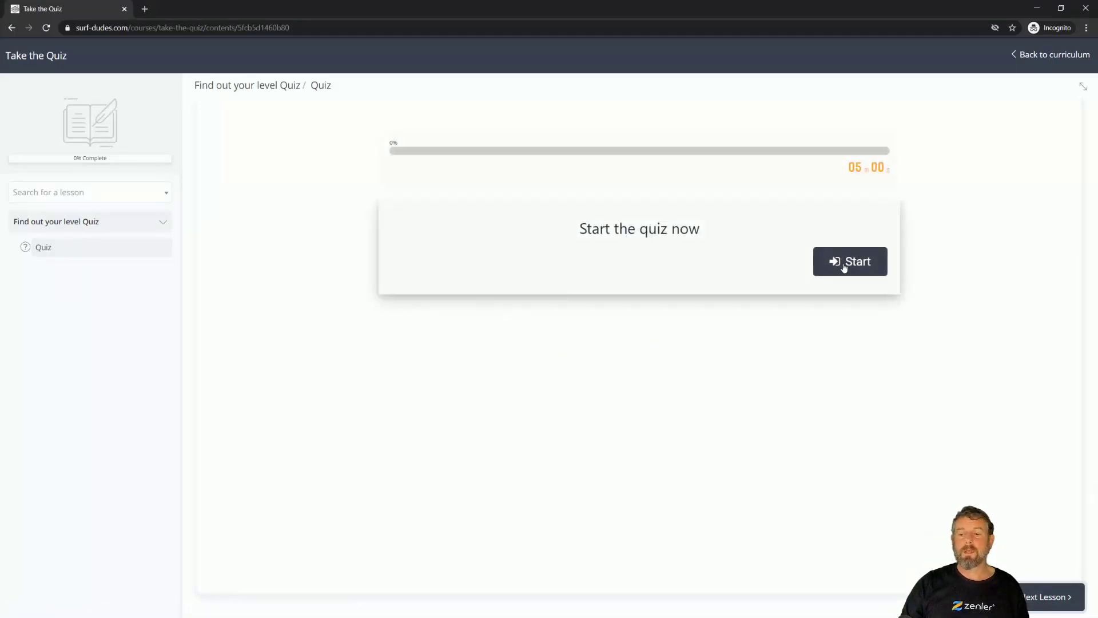
- Take the quiz, answering "Yes get out in the water as fast as you can" and False, and submit it
{"action": "left_click", "coordinate": [844, 267]}
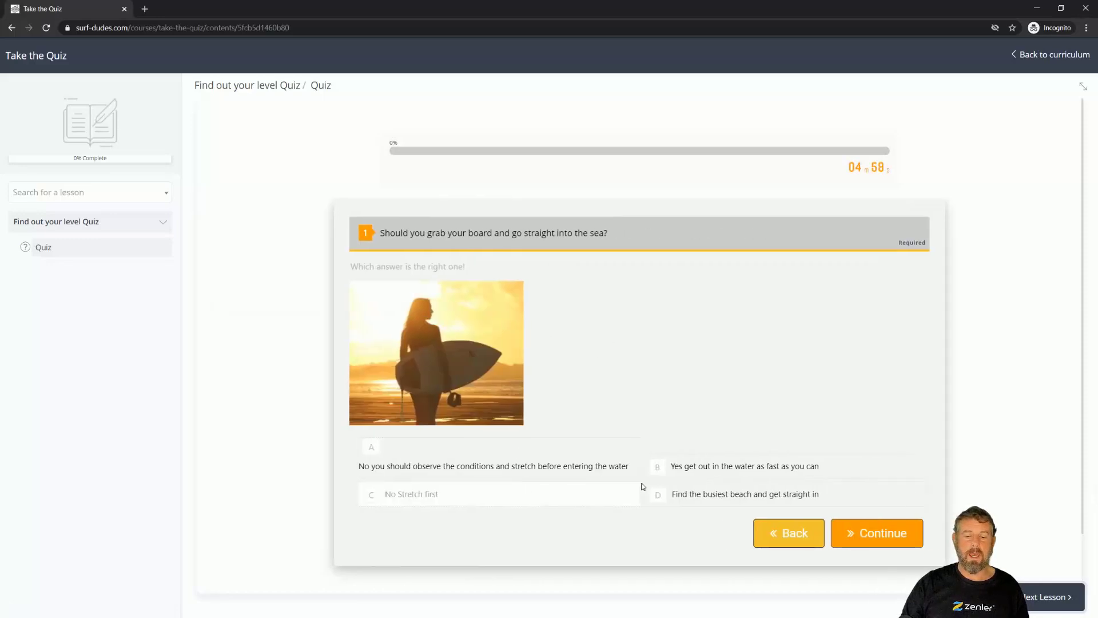
{"action": "left_click", "coordinate": [764, 468]}
{"action": "left_click", "coordinate": [856, 535]}
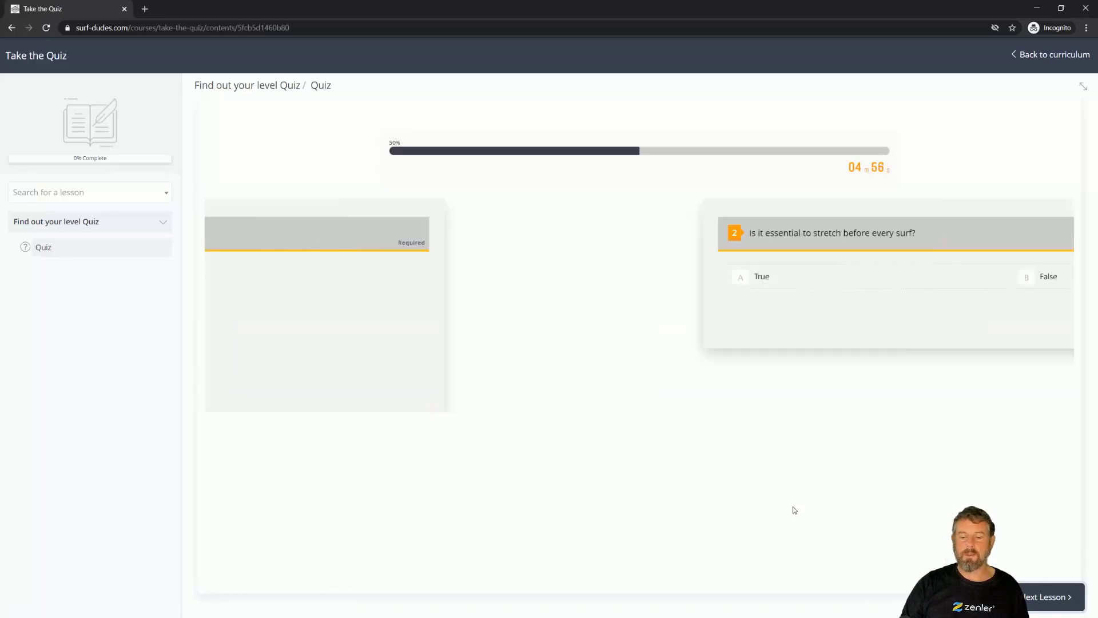
{"action": "left_click", "coordinate": [708, 277]}
{"action": "left_click", "coordinate": [884, 318]}
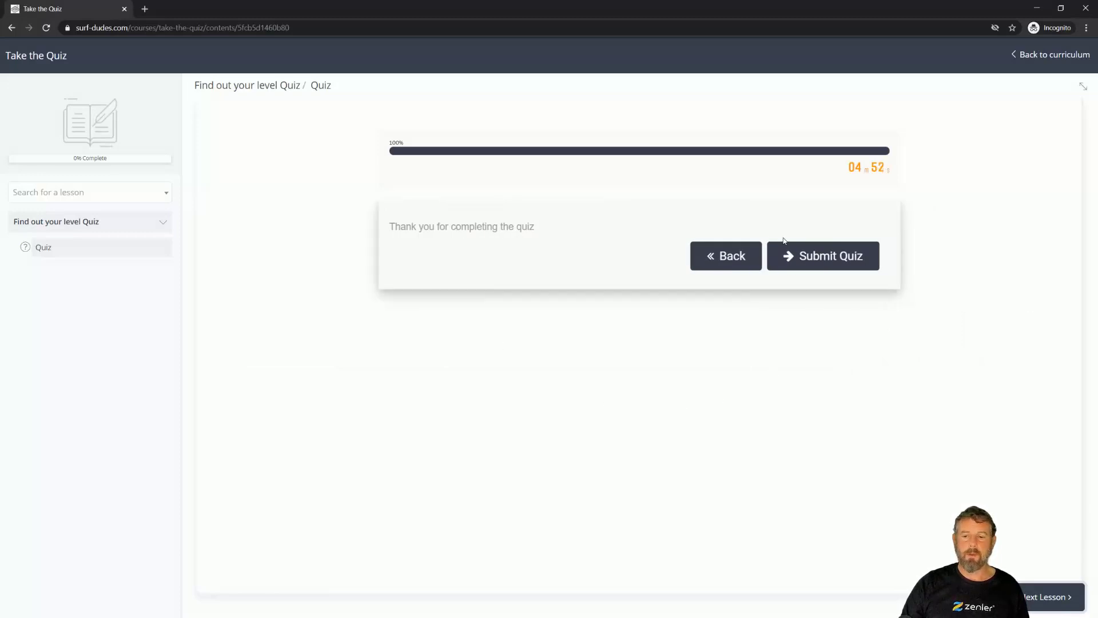
{"action": "left_click", "coordinate": [809, 259]}
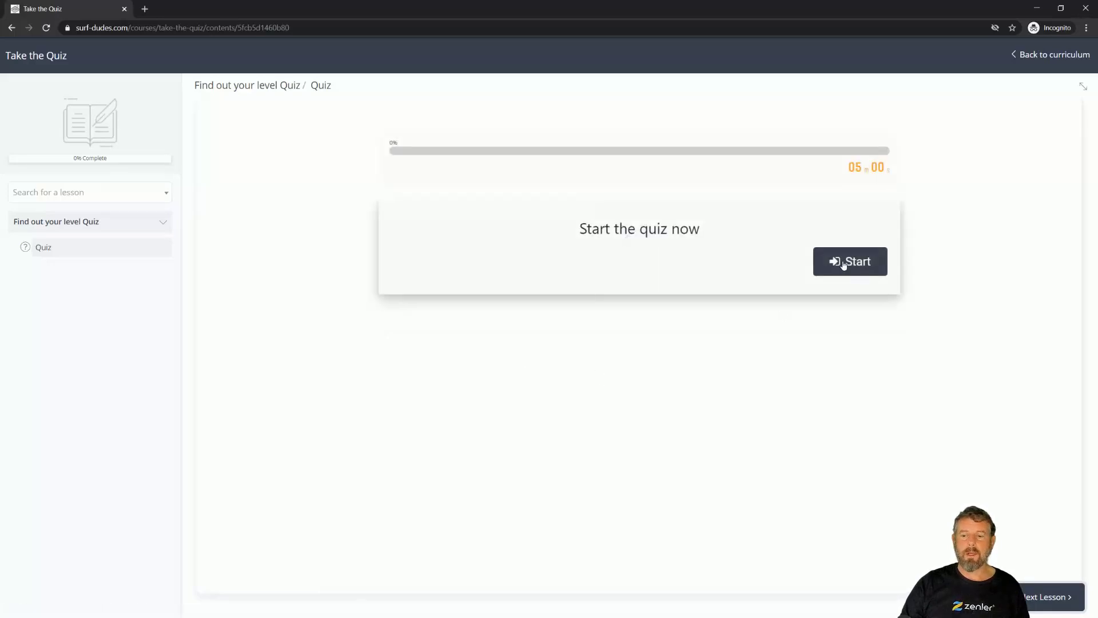
- Retake and submit the quiz with the observe-the-conditions-and-stretch answer and False, and review the marking of both questions
{"action": "left_click", "coordinate": [844, 264]}
{"action": "left_click", "coordinate": [423, 470]}
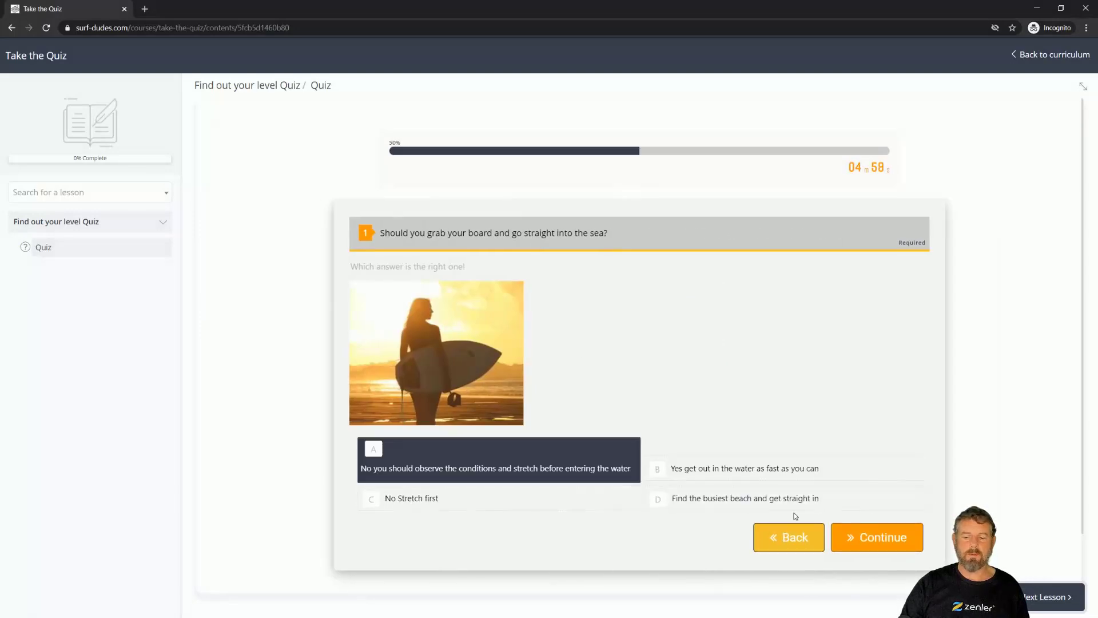
{"action": "left_click", "coordinate": [857, 536]}
{"action": "left_click", "coordinate": [718, 281]}
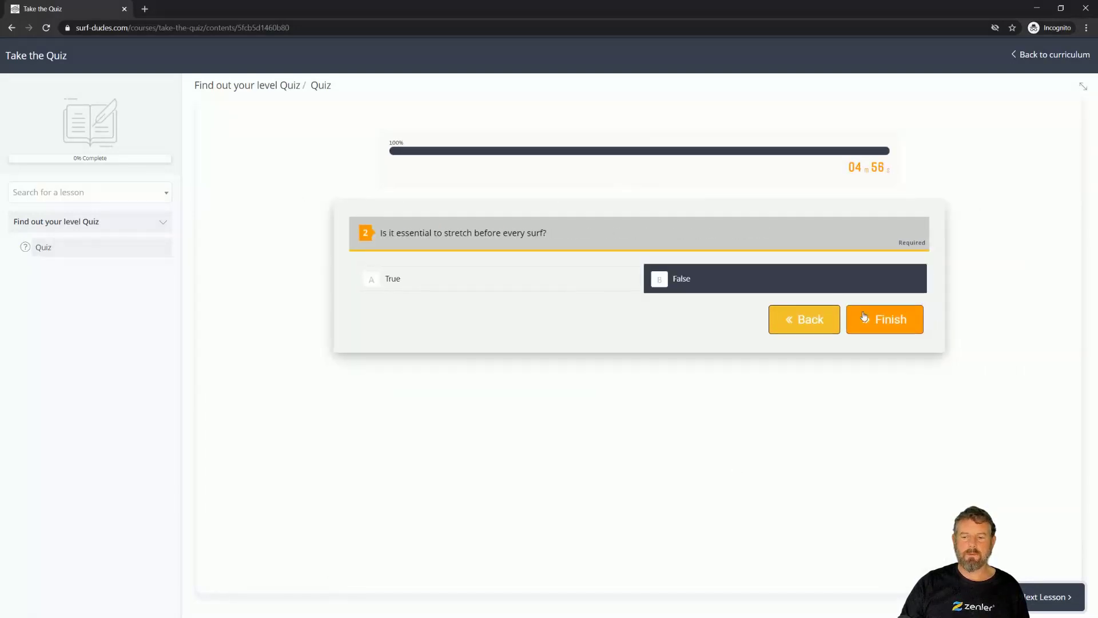
{"action": "left_click", "coordinate": [863, 316]}
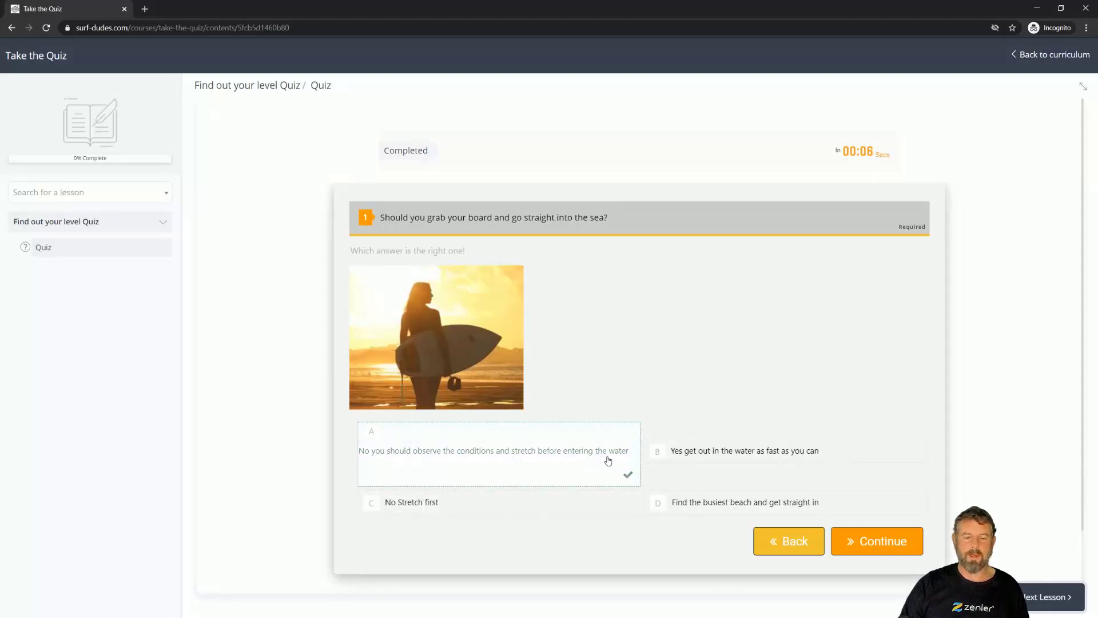
{"action": "left_click", "coordinate": [875, 543]}
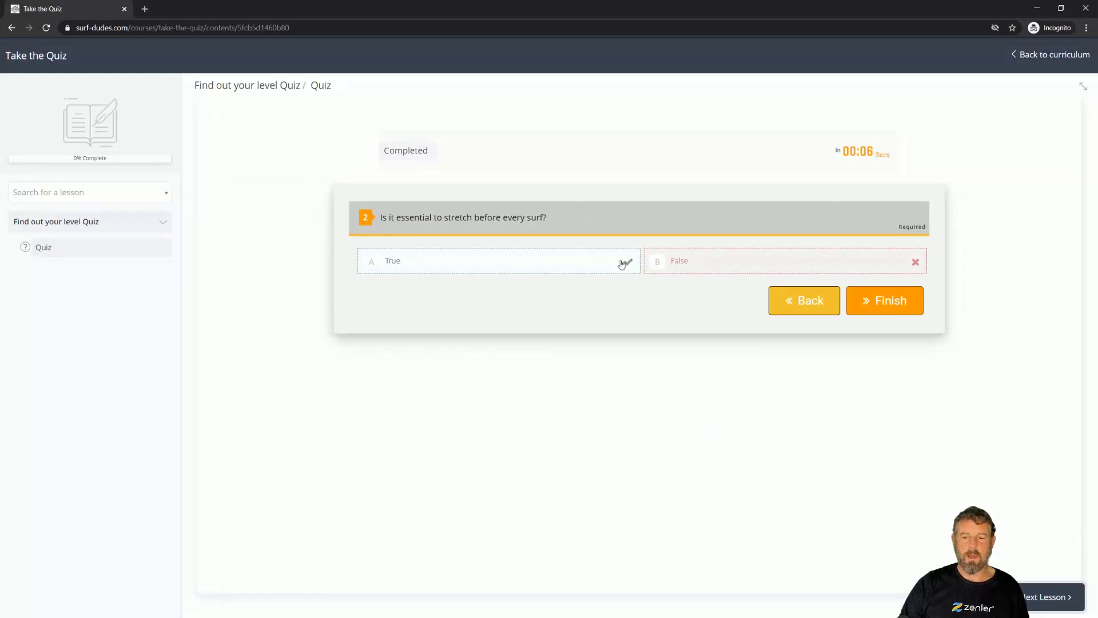
{"action": "left_click", "coordinate": [883, 307]}
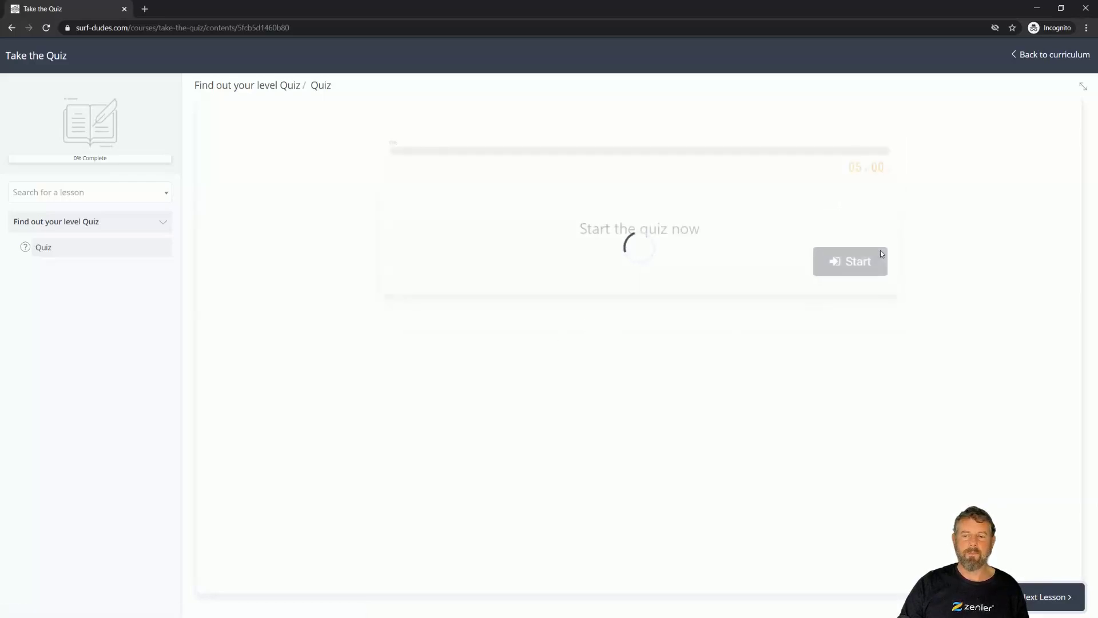
- Retake and submit the quiz with the observe-the-conditions-and-stretch answer and True, and examine the grade and completion message
{"action": "left_click", "coordinate": [881, 254]}
{"action": "left_click", "coordinate": [450, 471]}
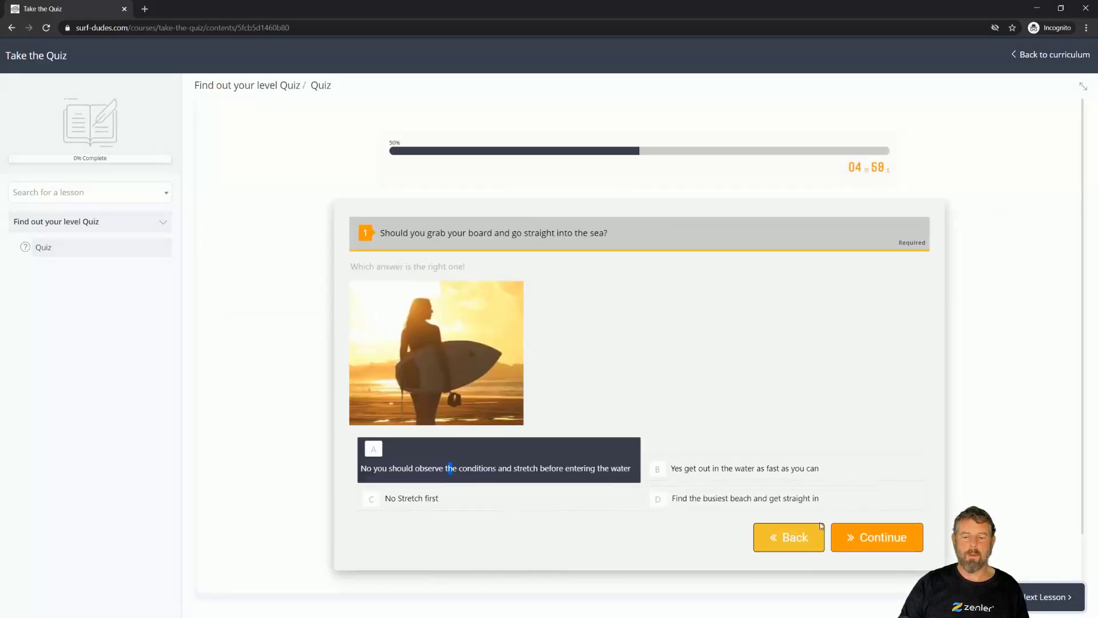
{"action": "left_click", "coordinate": [861, 541]}
{"action": "left_click", "coordinate": [582, 290]}
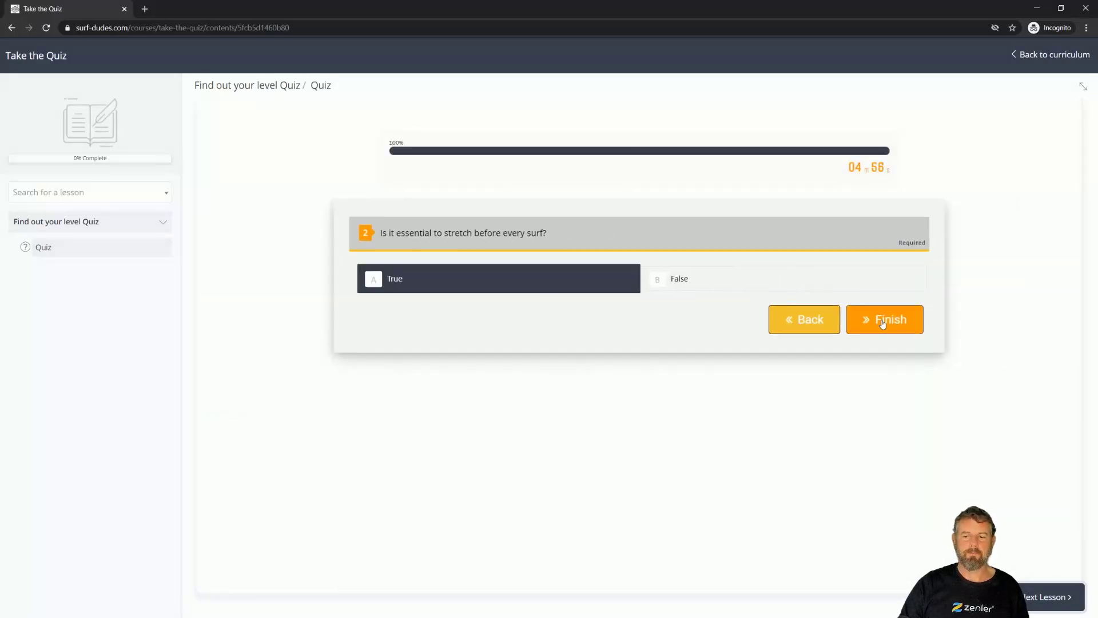
{"action": "left_click", "coordinate": [888, 323]}
{"action": "left_click", "coordinate": [811, 262]}
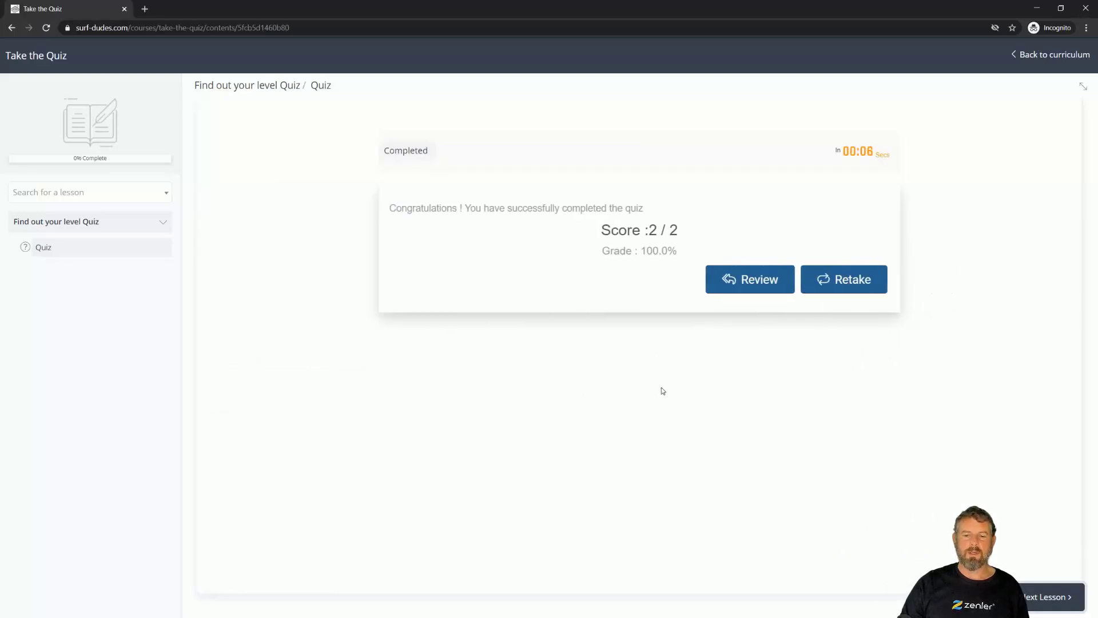
{"action": "left_click_drag", "start_coordinate": [632, 252], "coordinate": [703, 247]}
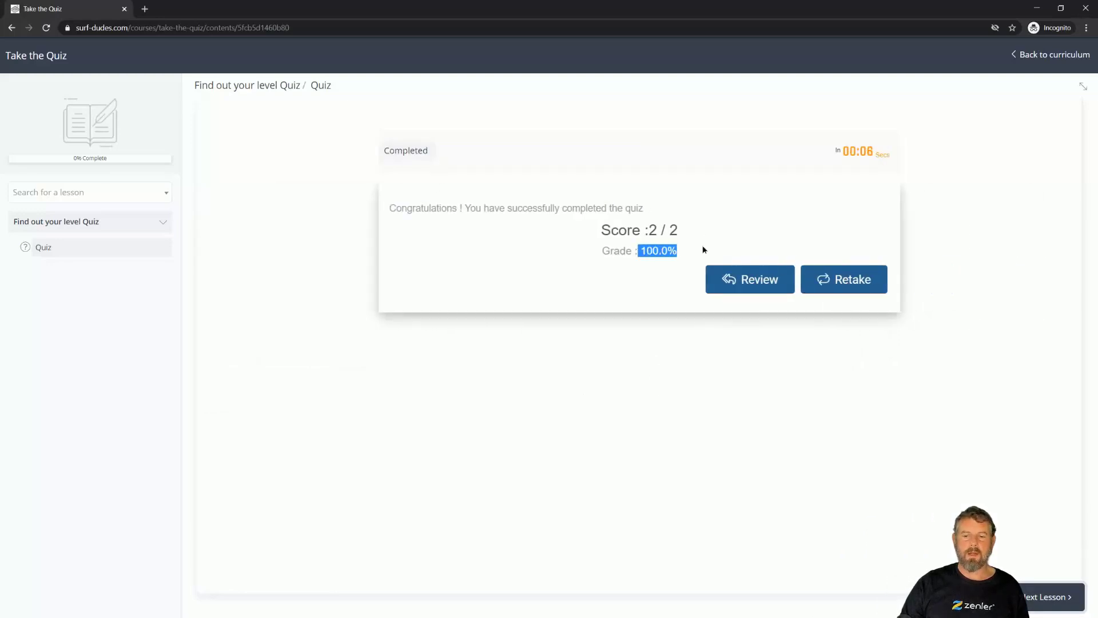
{"action": "left_click", "coordinate": [682, 338]}
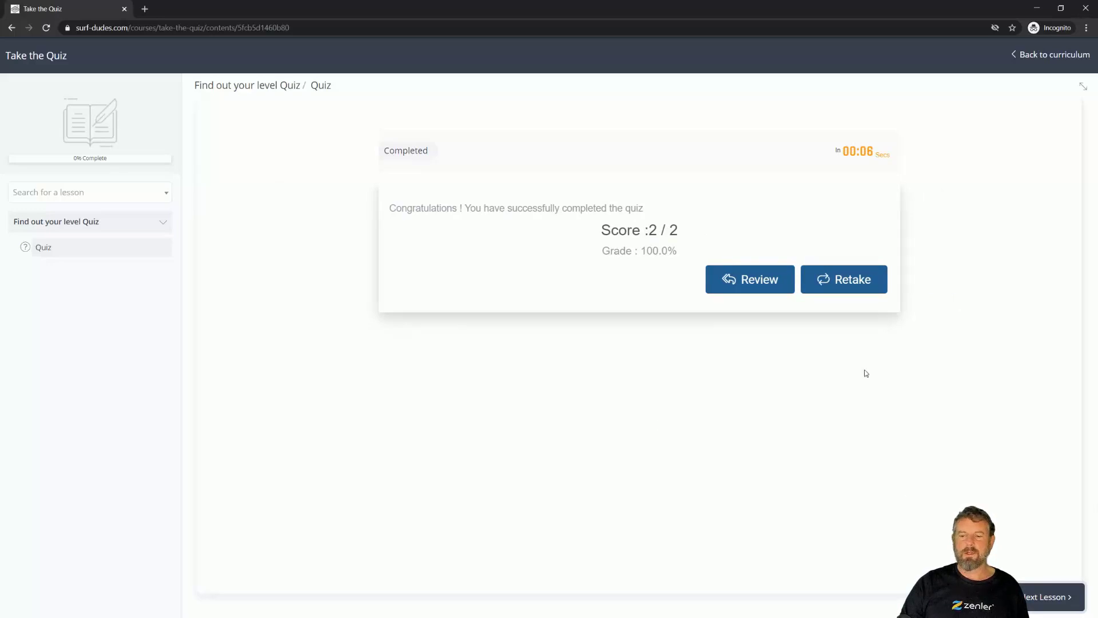
{"action": "left_click_drag", "start_coordinate": [507, 208], "coordinate": [643, 209]}
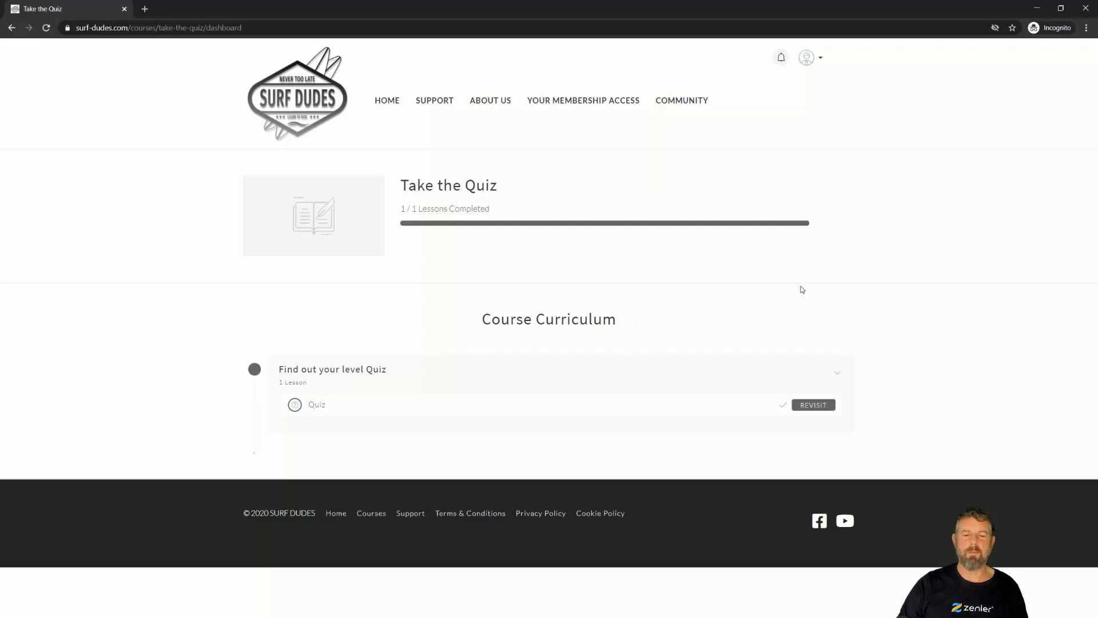
- Revisit the Quiz lesson from the course curriculum and continue past it to the course completion page
{"action": "left_click", "coordinate": [812, 405]}
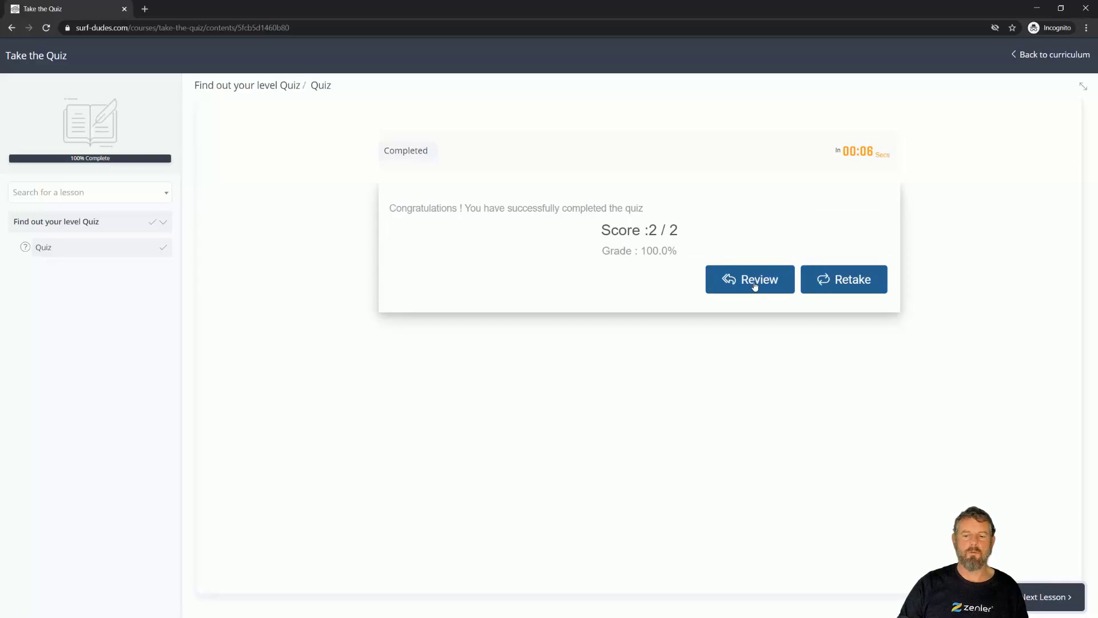
{"action": "left_click", "coordinate": [1033, 599]}
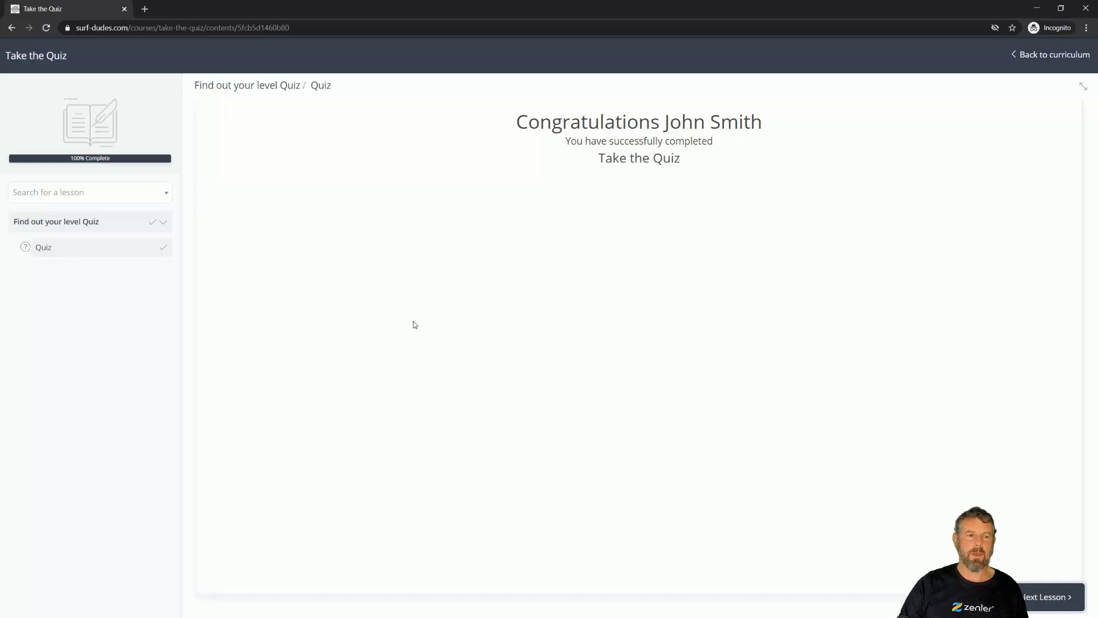
{"action": "left_click", "coordinate": [1033, 599]}
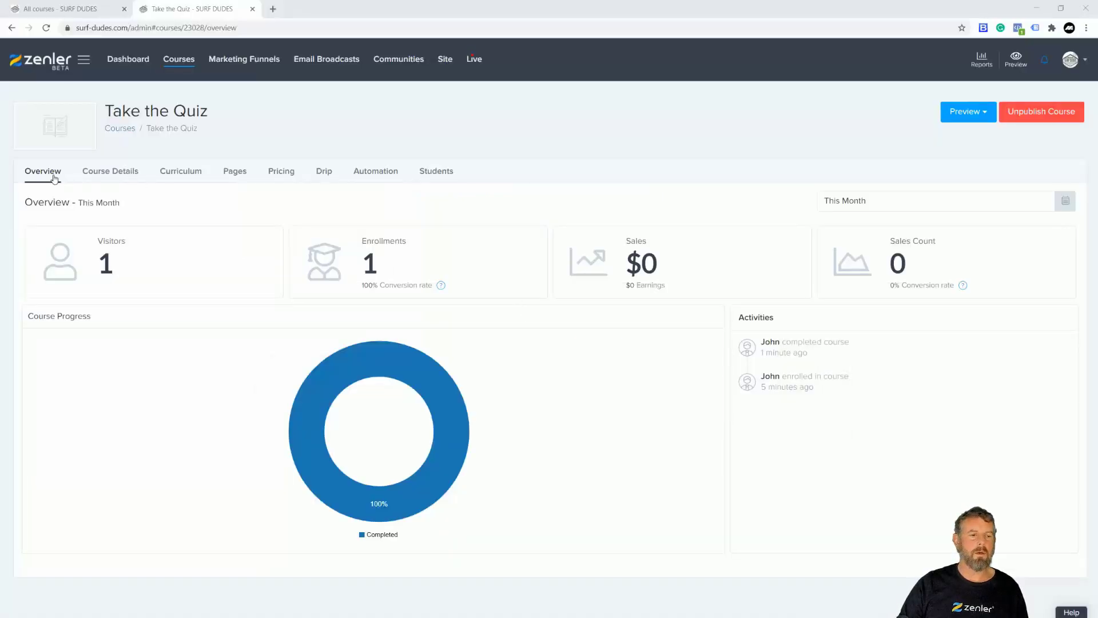
- Open the Quiz & Survey report in the site's admin area
{"action": "left_click", "coordinate": [445, 60]}
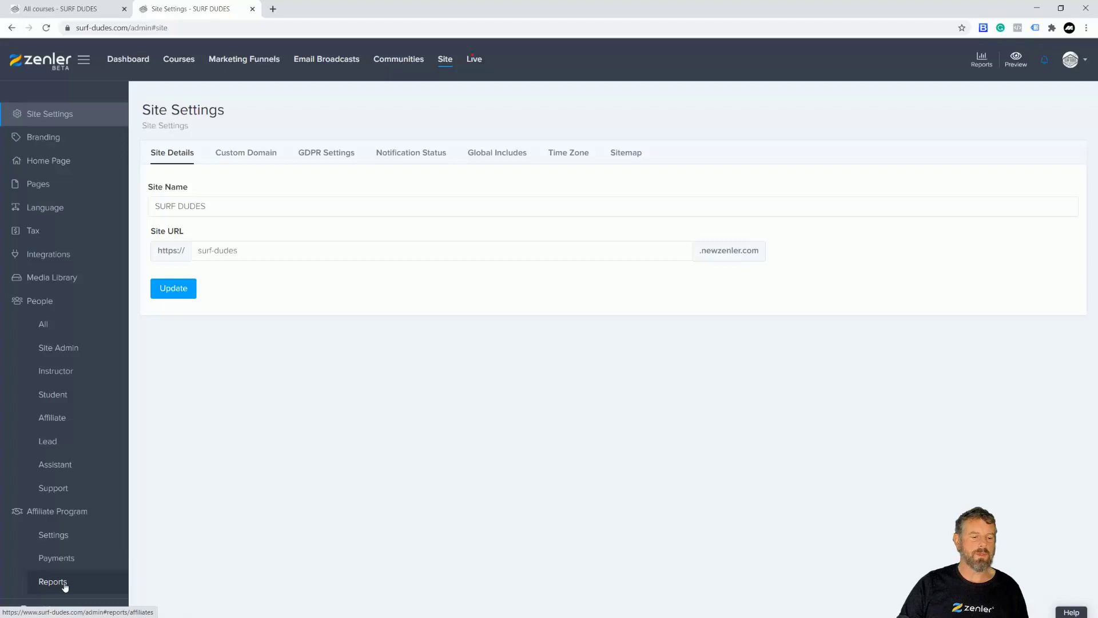
{"action": "scroll", "coordinate": [64, 572], "scroll_direction": "down", "scroll_amount": 1}
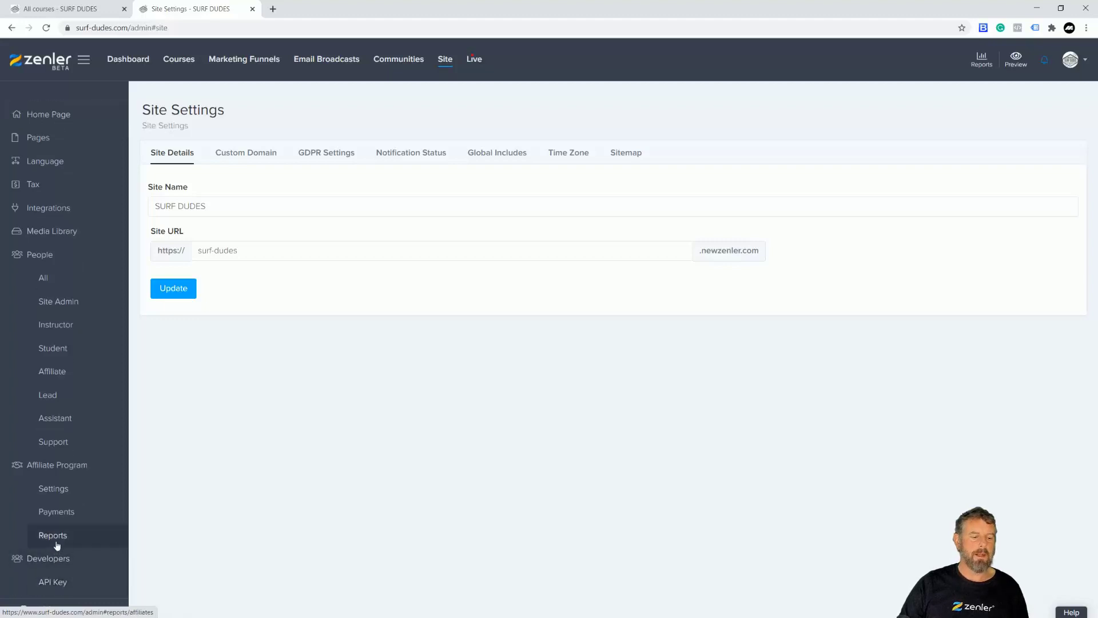
{"action": "left_click", "coordinate": [62, 539]}
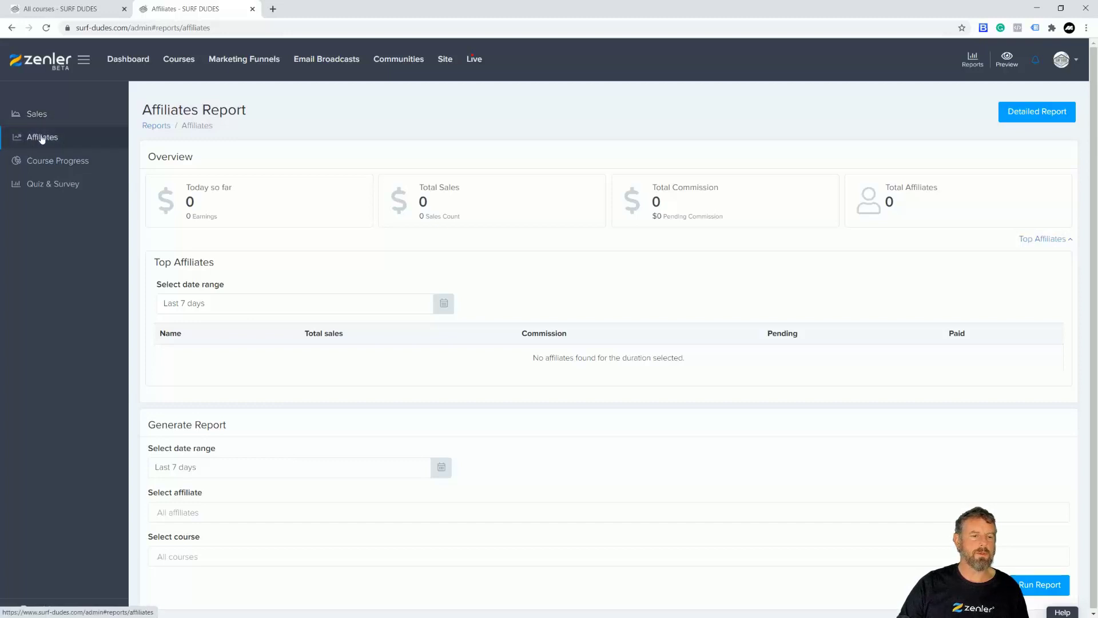
{"action": "left_click", "coordinate": [64, 186]}
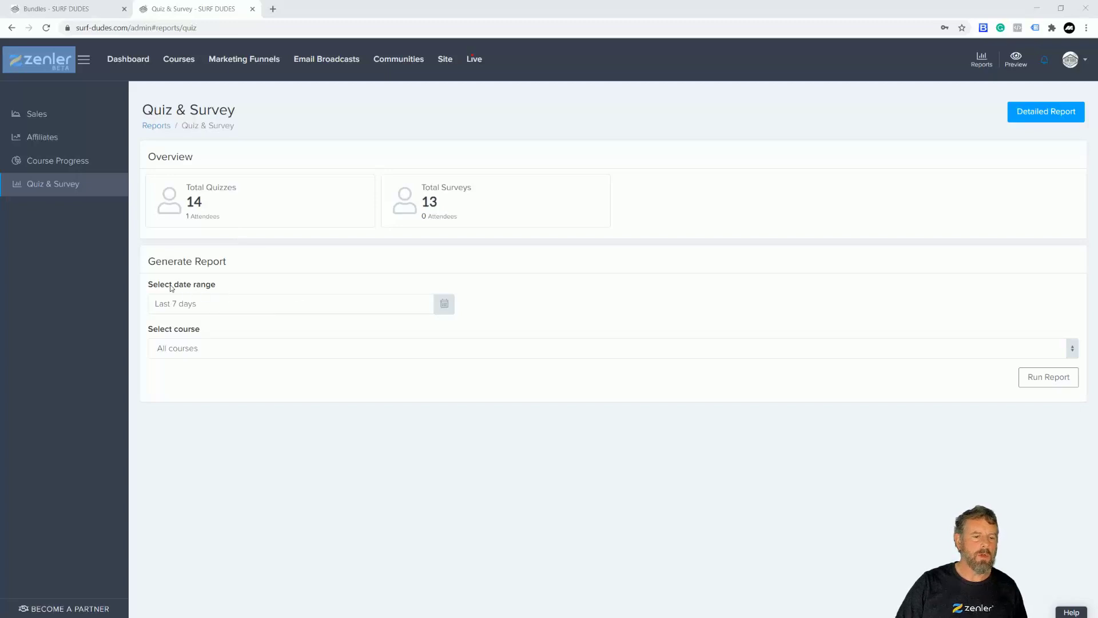
- Run the Quiz & Survey report for Today and the Take the Quiz course
{"action": "left_click", "coordinate": [443, 303]}
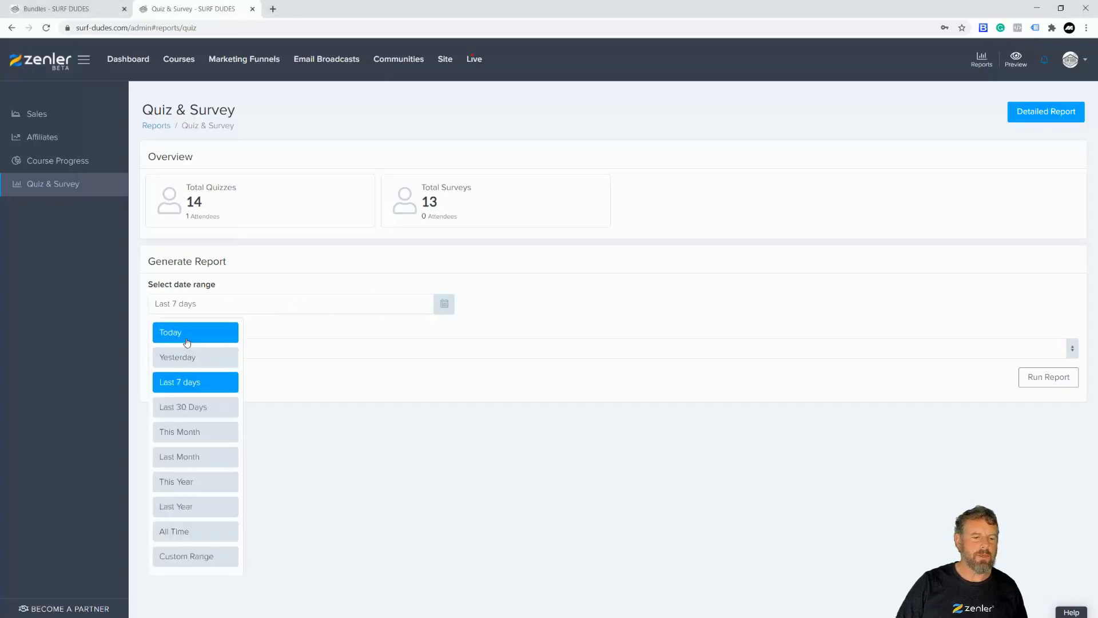
{"action": "left_click", "coordinate": [191, 334]}
{"action": "left_click", "coordinate": [197, 355]}
{"action": "left_click", "coordinate": [173, 414]}
{"action": "left_click", "coordinate": [1036, 382]}
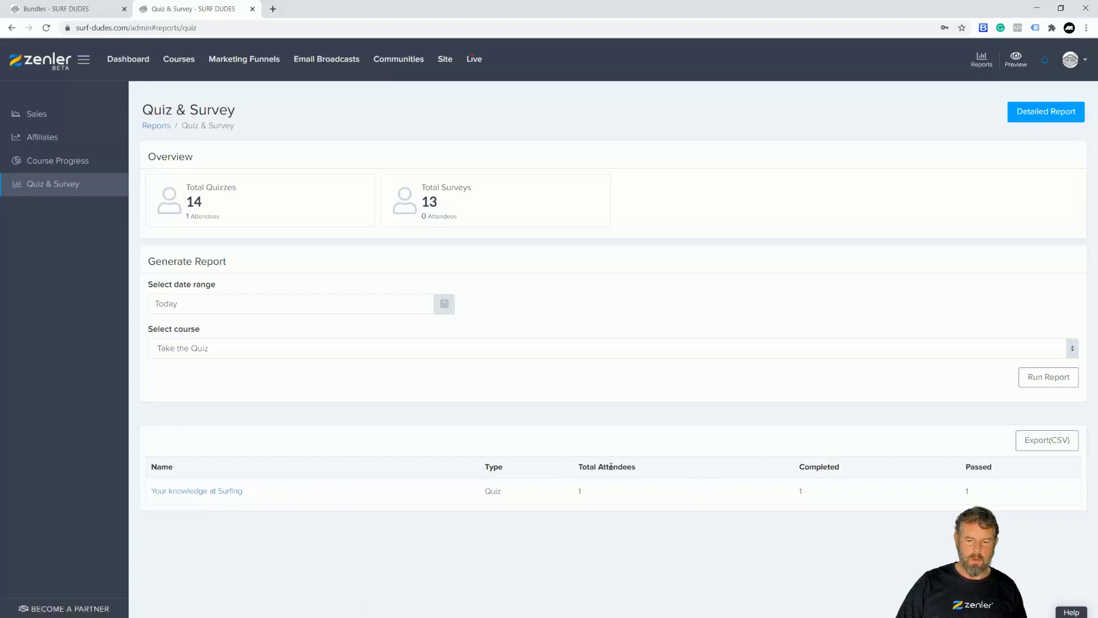
- Open the detailed report of the "Your knowledge at Surfing" quiz and examine the attendee's score, status and responses
{"action": "left_click", "coordinate": [208, 495]}
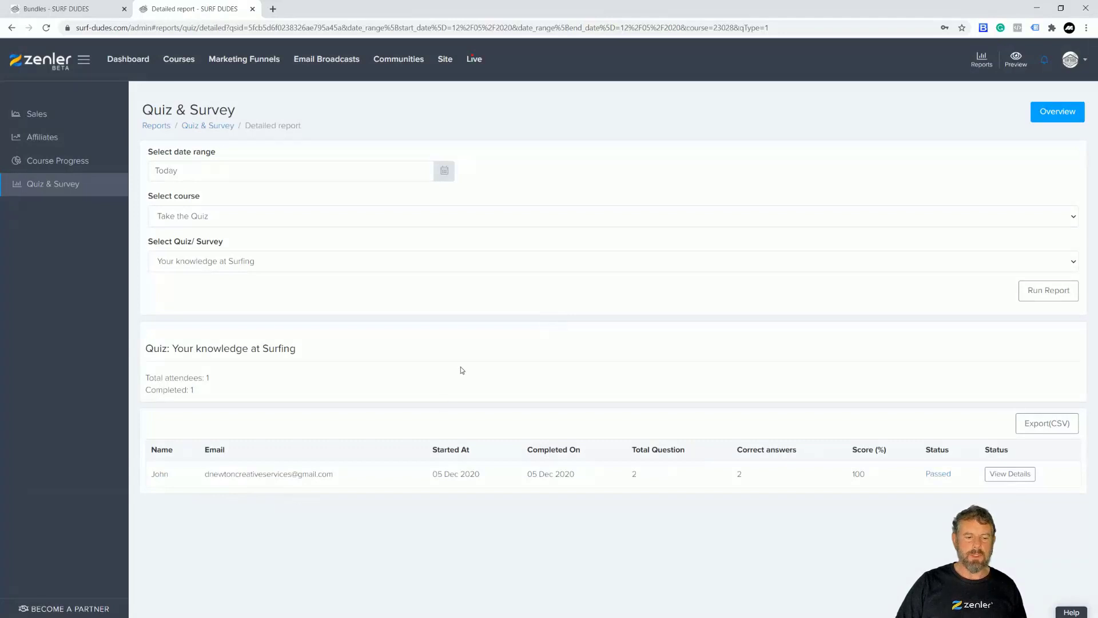
{"action": "left_click_drag", "start_coordinate": [150, 474], "coordinate": [987, 476]}
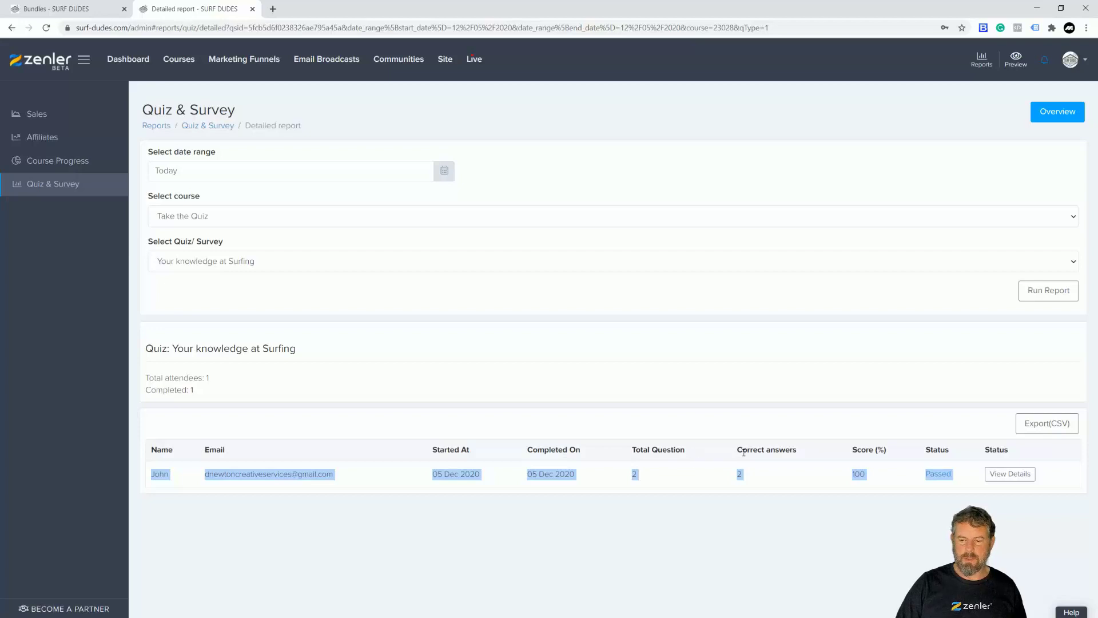
{"action": "left_click", "coordinate": [1010, 475]}
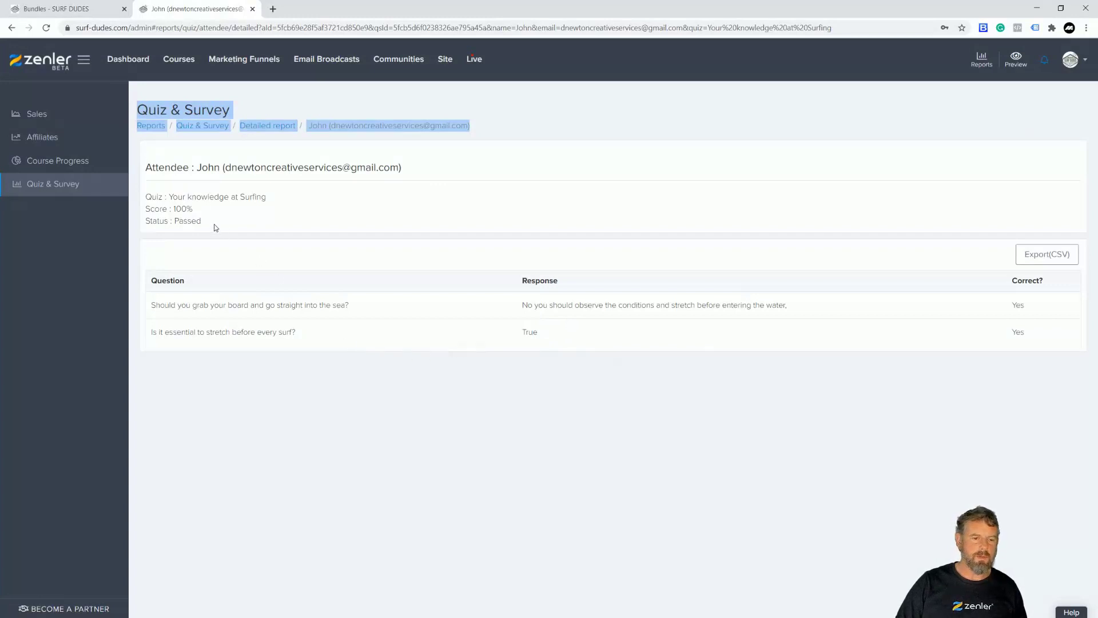
{"action": "left_click_drag", "start_coordinate": [213, 225], "coordinate": [163, 197]}
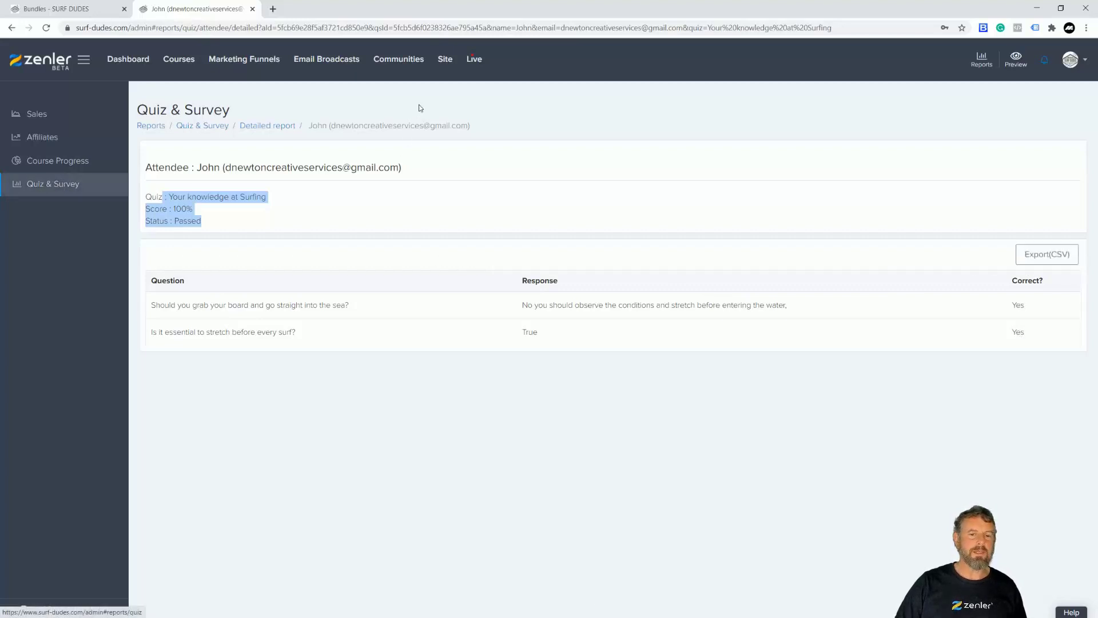
- Return to the site settings and reopen the Quiz & Survey report from there
{"action": "left_click", "coordinate": [445, 60]}
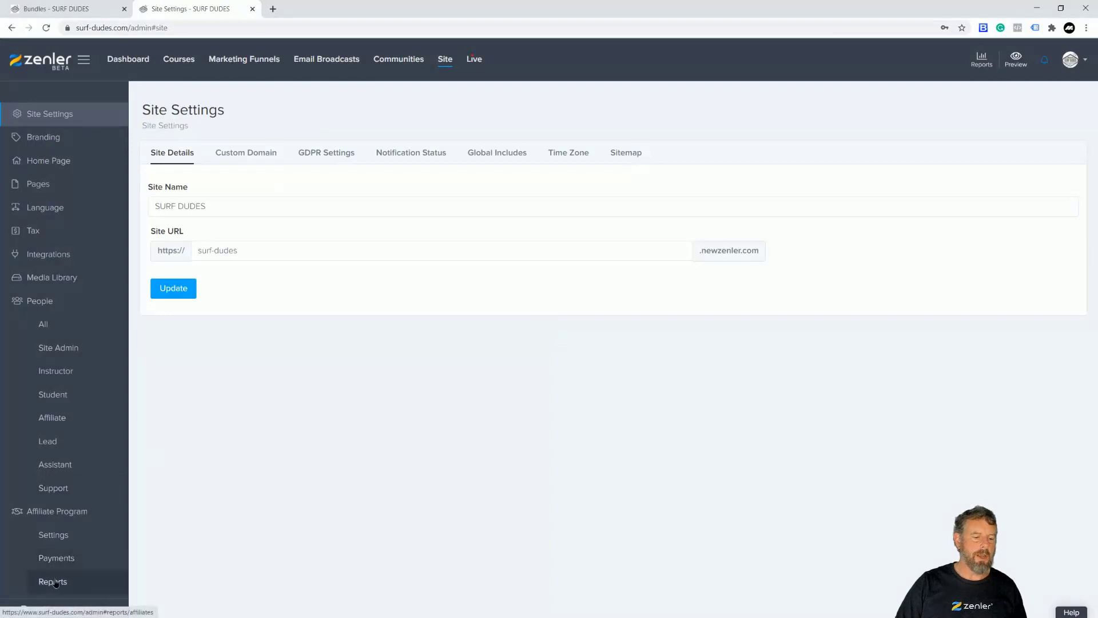
{"action": "left_click", "coordinate": [53, 581]}
{"action": "left_click", "coordinate": [58, 188]}
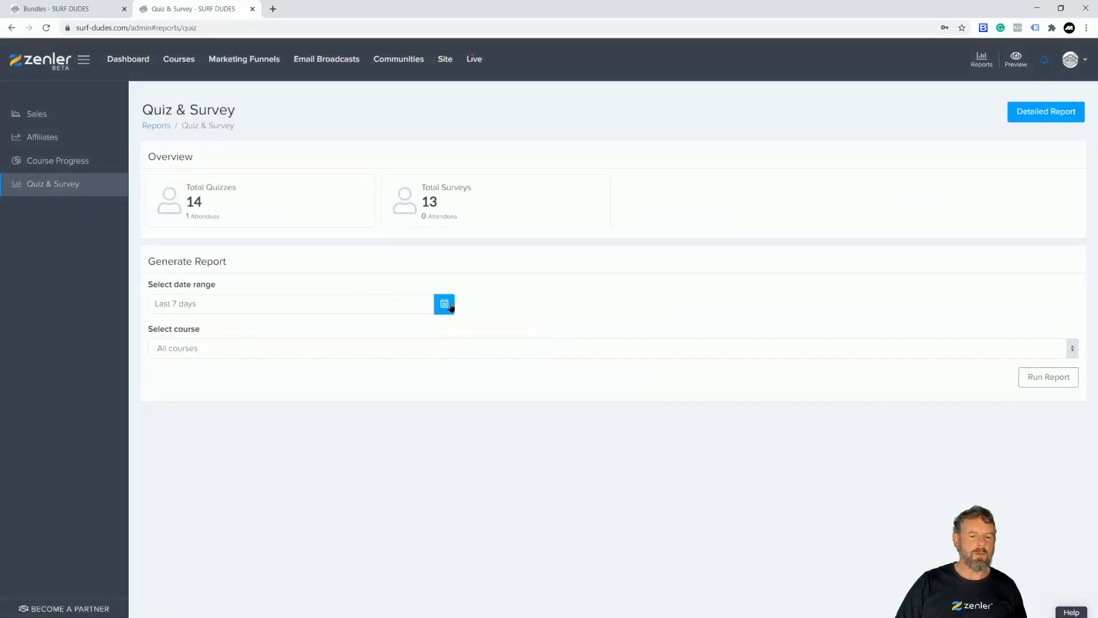
- Generate the report again for Today and Take the Quiz, and open the "Your knowledge at Surfing" detailed report
{"action": "left_click", "coordinate": [412, 306]}
{"action": "left_click", "coordinate": [205, 332]}
{"action": "left_click", "coordinate": [198, 349]}
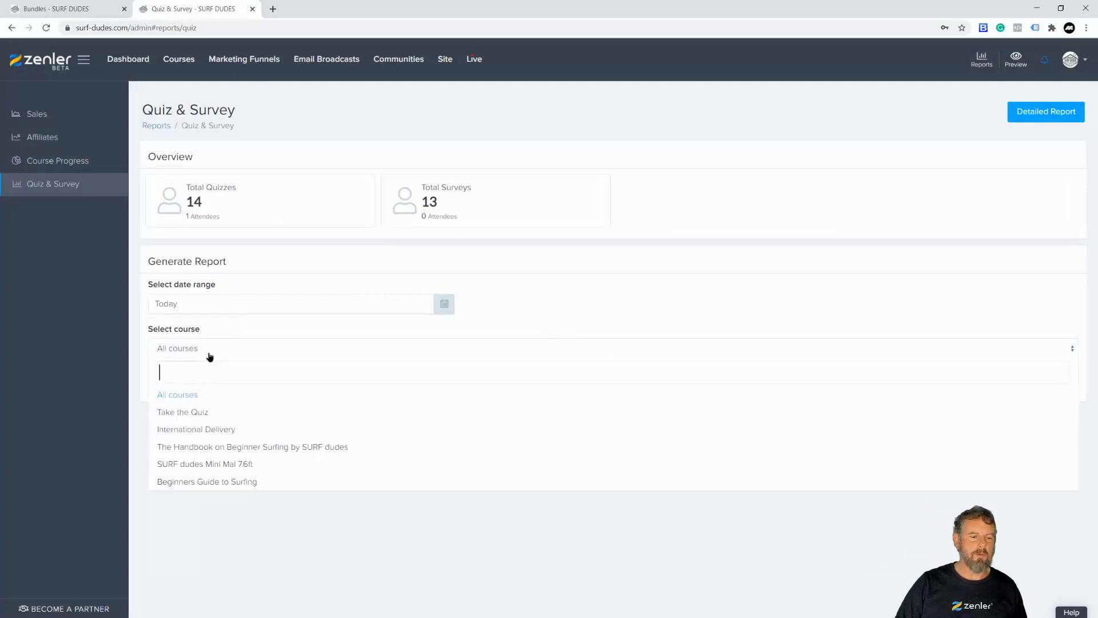
{"action": "left_click", "coordinate": [180, 412]}
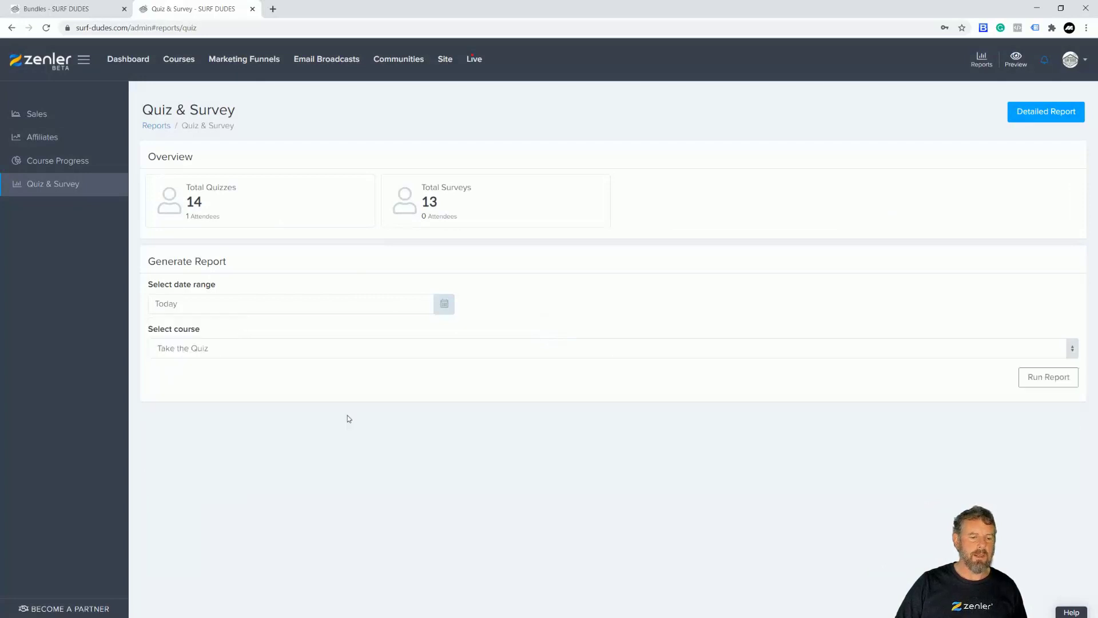
{"action": "left_click", "coordinate": [1043, 379]}
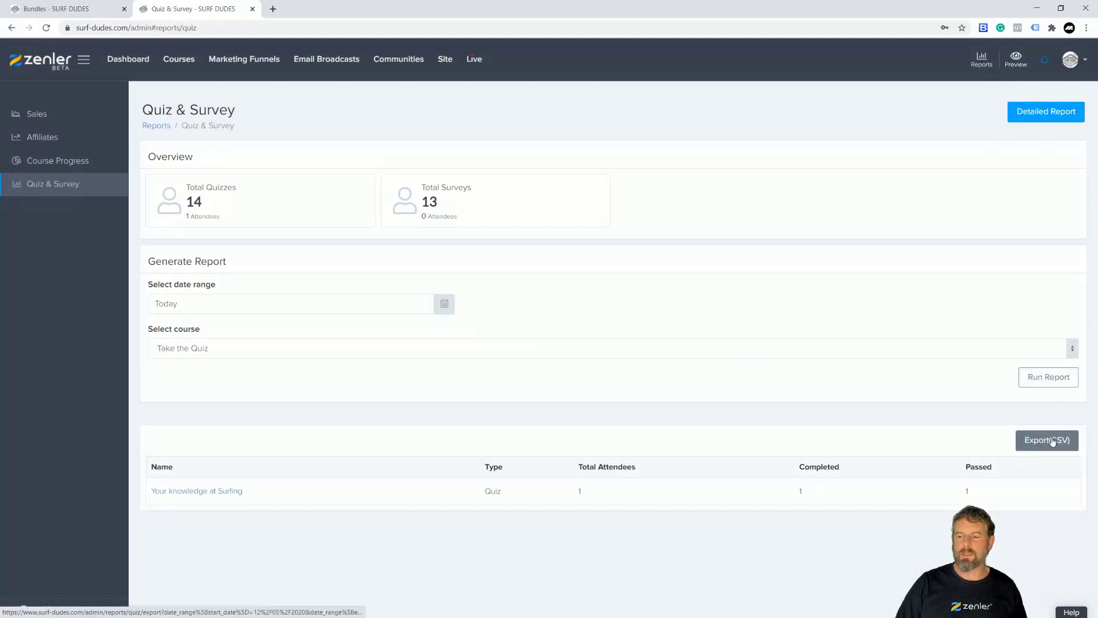
{"action": "left_click", "coordinate": [226, 492]}
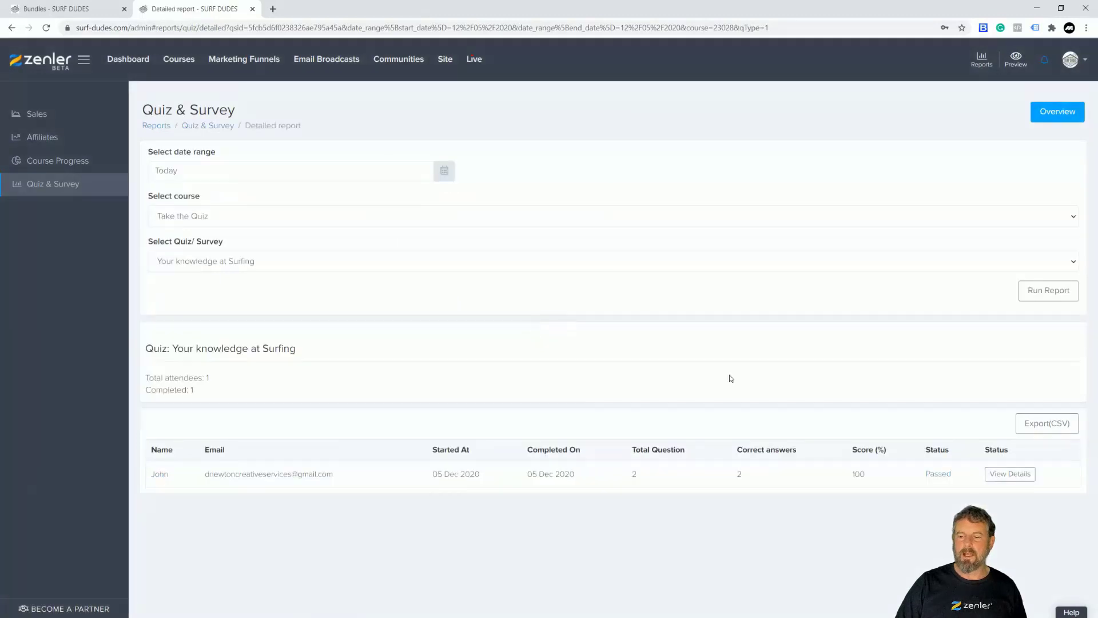